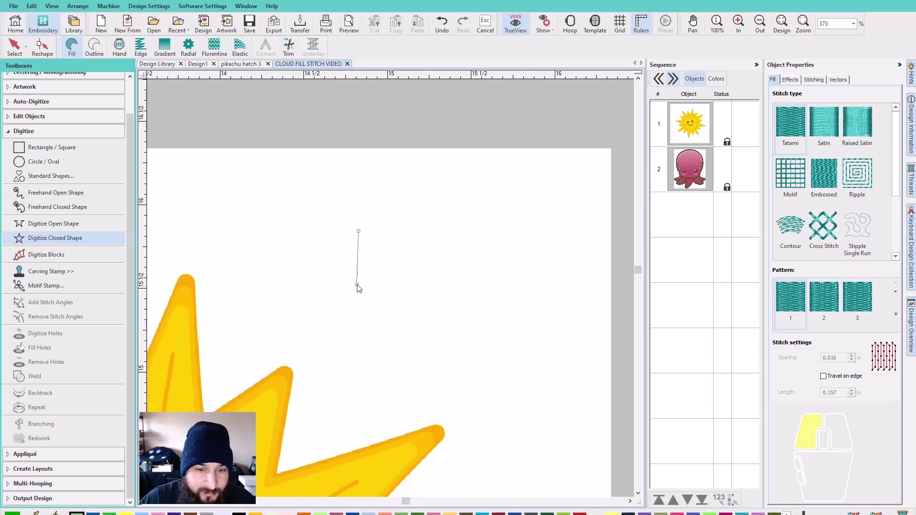
Digitize a closed four-cornered shape with Tatami fill, about 0.436 × 0.334 in, in the blank area above the sun's right side.
left_click(430, 284)
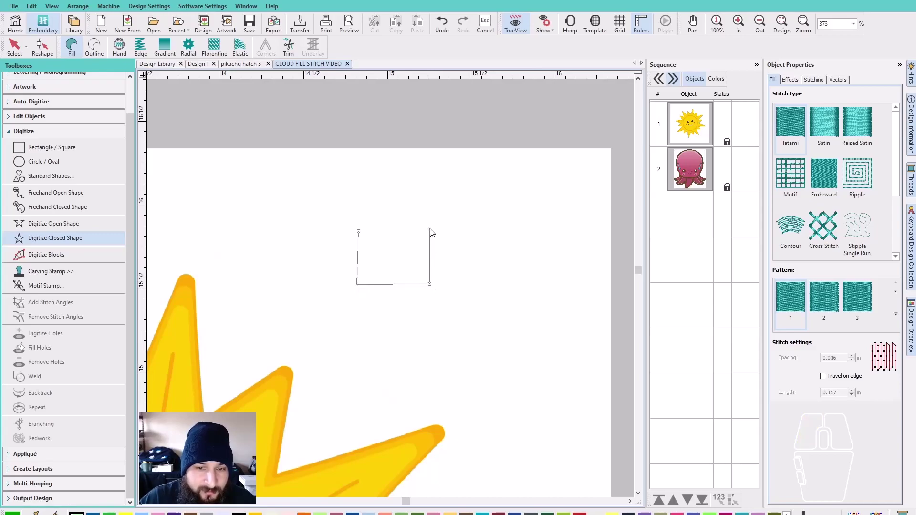
left_click(429, 229)
key("Return")
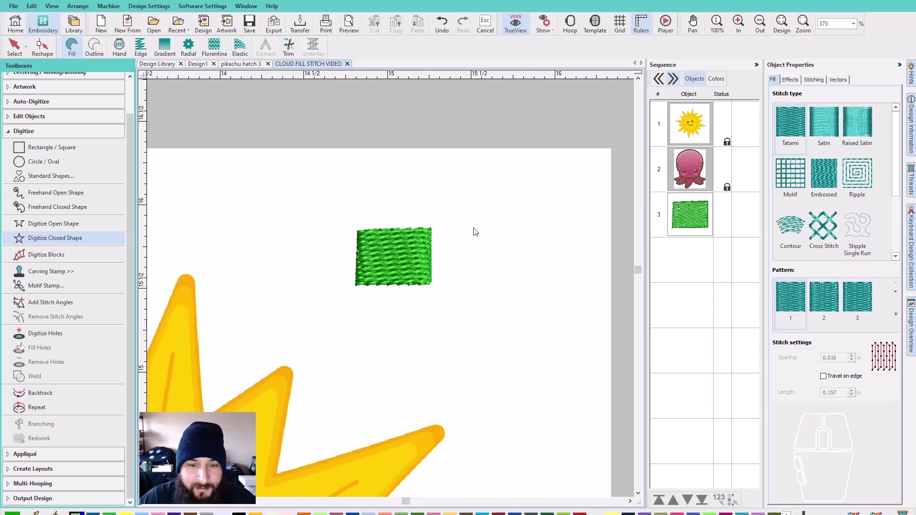
key("Escape")
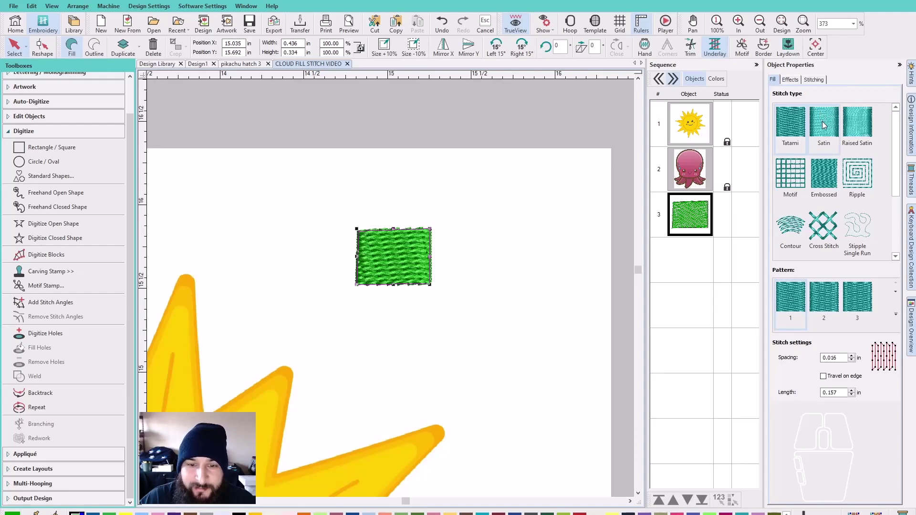
Enlarge the green shape proportionally to about 0.544 × 0.416 in and change its fill to Satin.
scroll(391, 292, "down", 1)
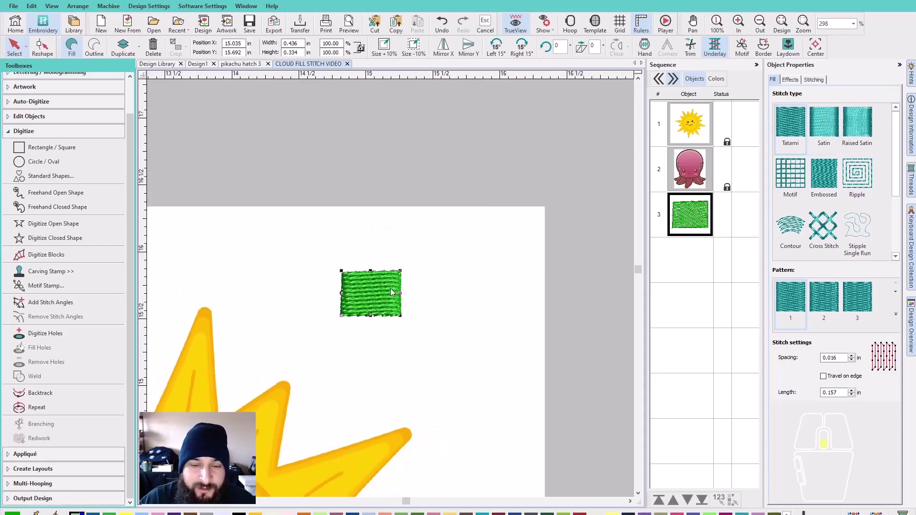
mouse_move(400, 269)
left_mouse_down()
mouse_move(525, 157)
mouse_move(551, 155)
mouse_move(415, 260)
left_mouse_up()
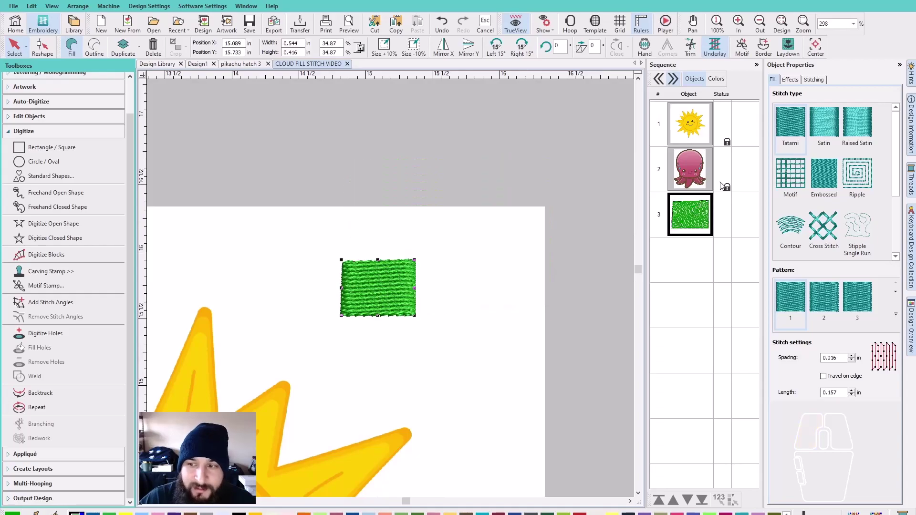
left_click(816, 135)
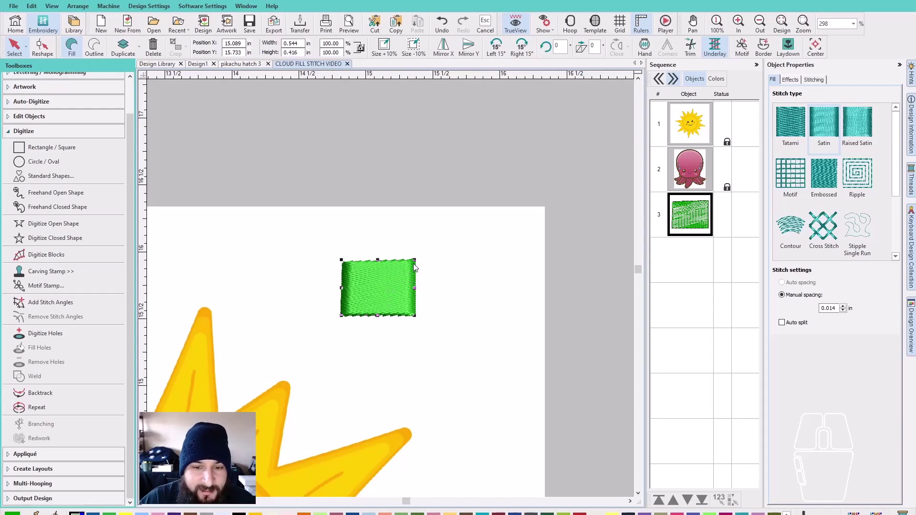
key("Escape")
left_click(398, 276)
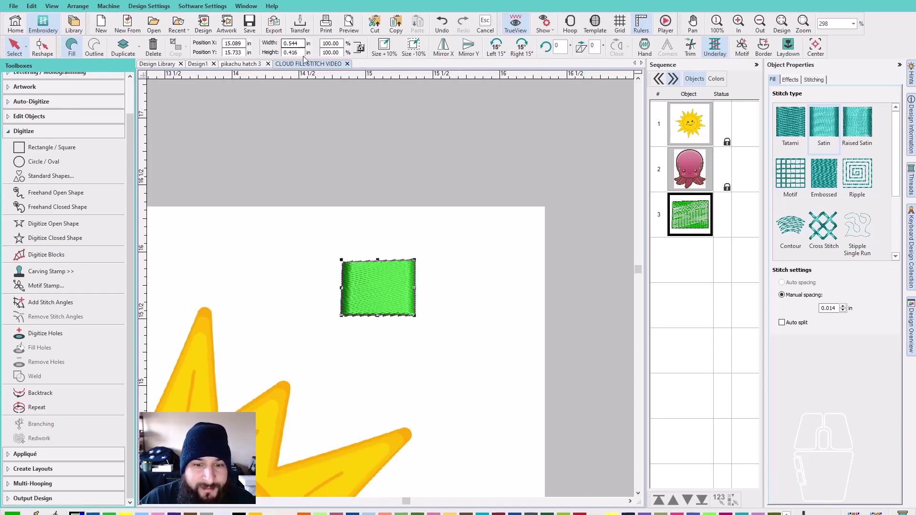
Set the green satin shape's height to 0.8 in and its width to 5 in.
left_click(291, 43)
left_click(289, 53)
type(".8")
key("Return")
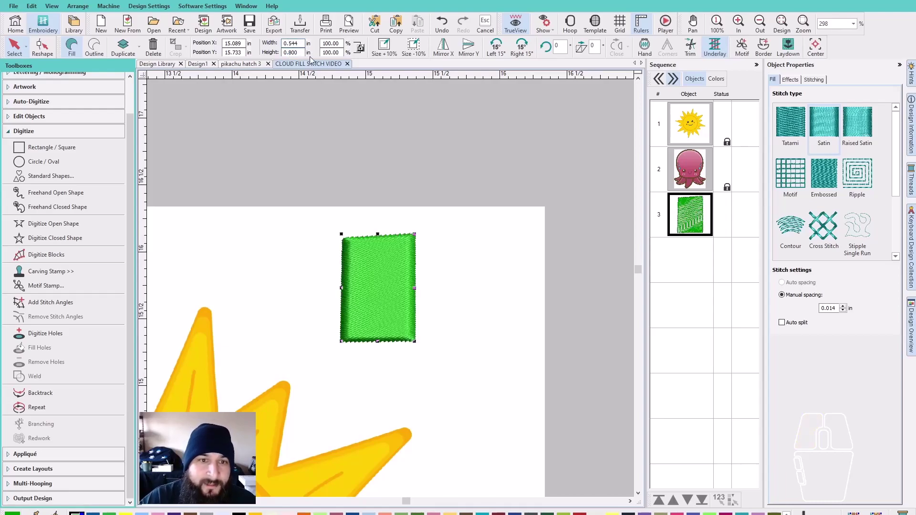
left_click(297, 43)
type("5")
key("Return")
scroll(383, 293, "down", 1)
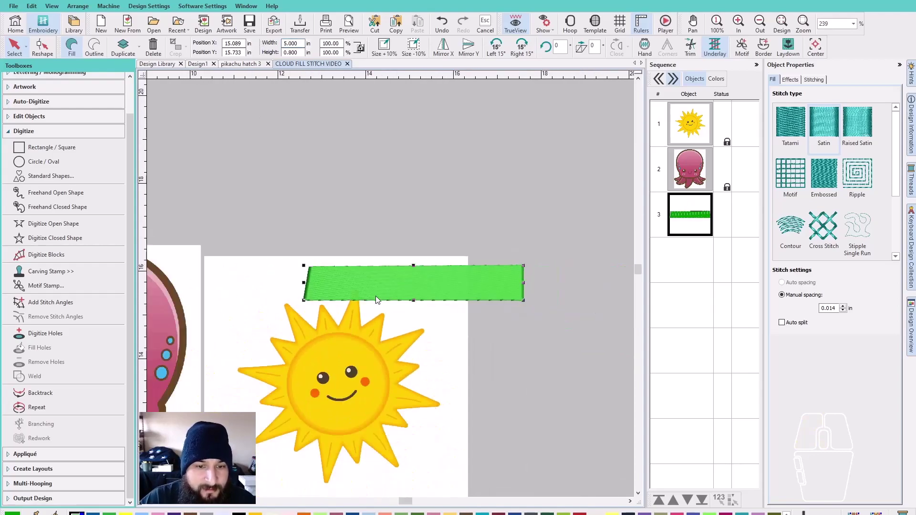
Resize the green satin shape to 0.8 in wide and 5 in high.
scroll(382, 293, "up", 2)
left_click(292, 43)
type("0.8")
key("Tab")
type("5")
key("Return")
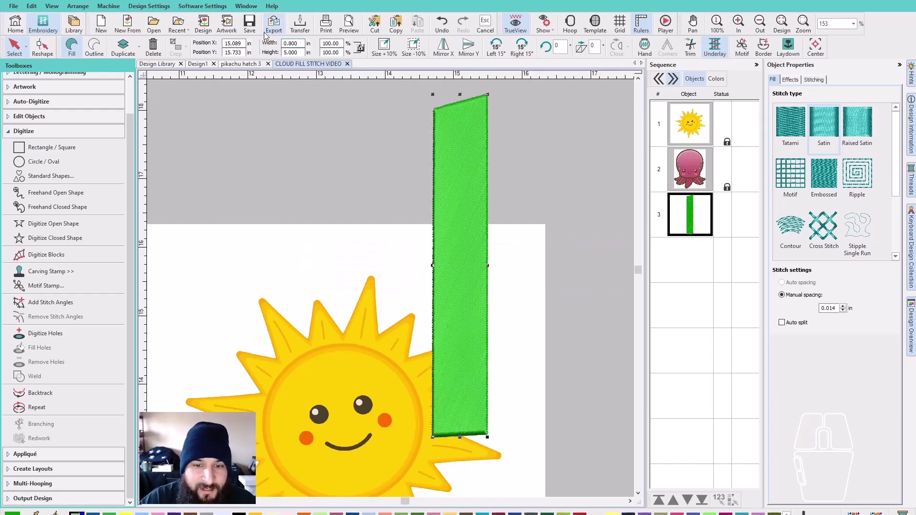
Resize the green satin shape to 0.5 in wide and 0.5 in high.
scroll(414, 288, "down", 1)
key("Escape")
left_click(391, 274)
left_click_drag(305, 43, 280, 42)
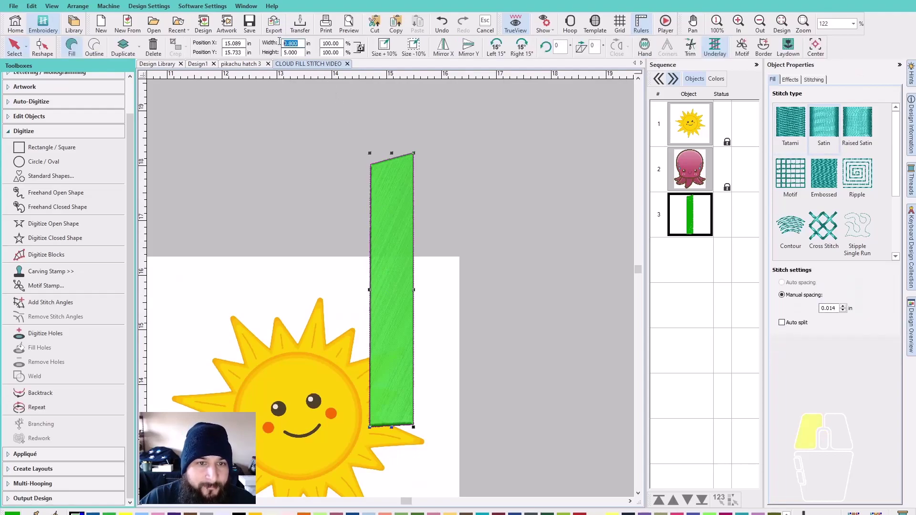
type(".5")
key("Tab")
type(".5")
key("Return")
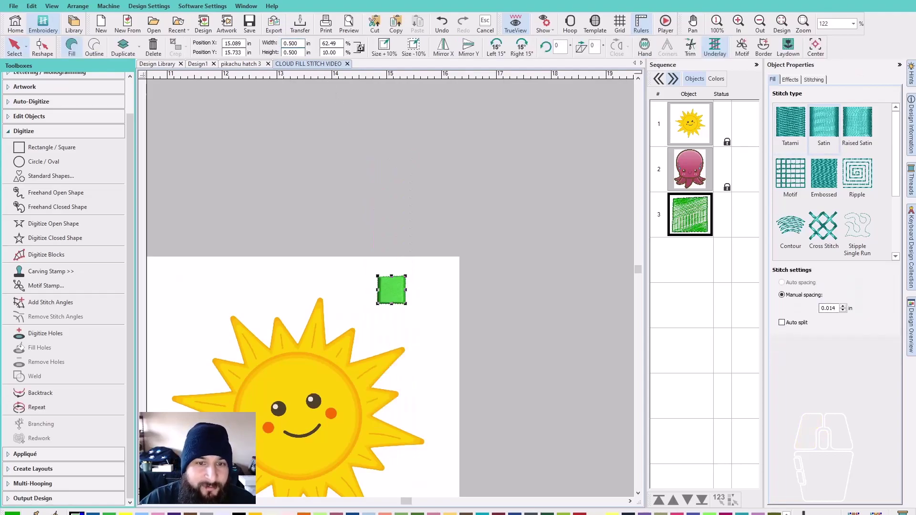
scroll(391, 348, "up", 4)
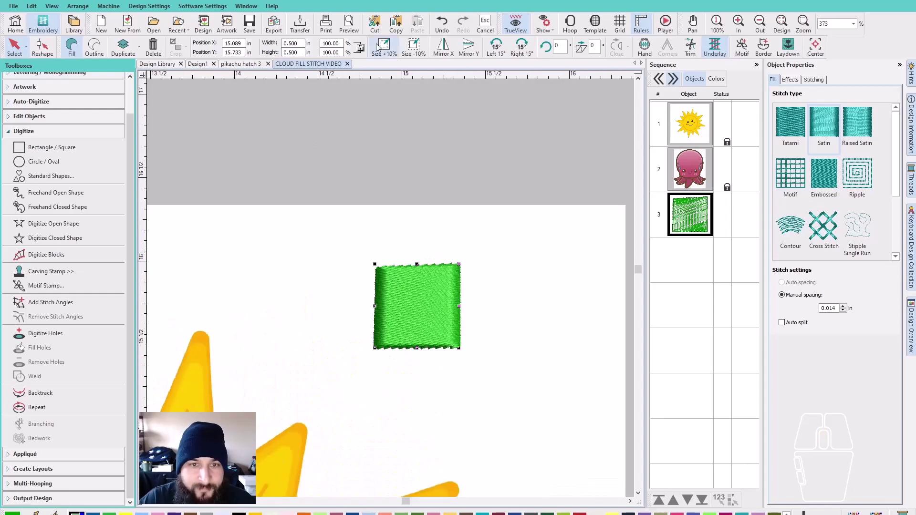
Try the Raised Satin, Motif, Embossed, Ripple, Contour, Cross Stitch and Stipple Single Run fills on the green square.
left_click(857, 122)
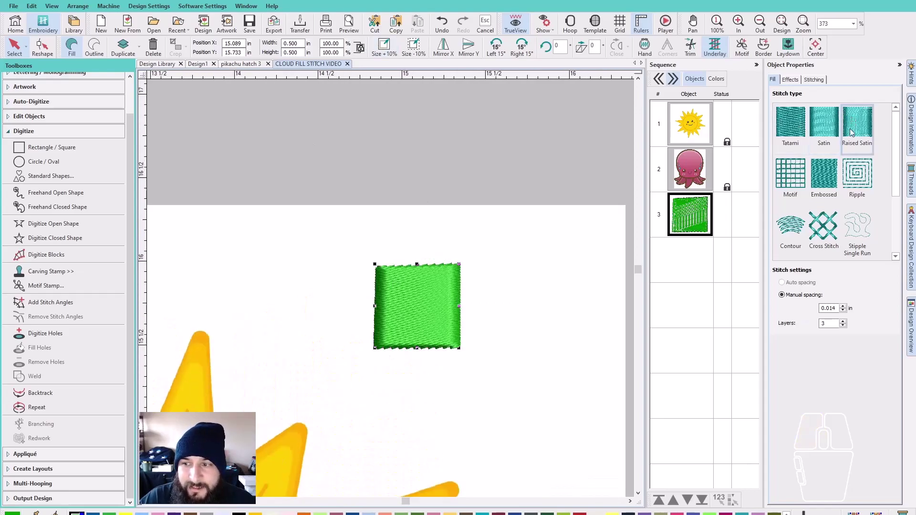
left_click(797, 178)
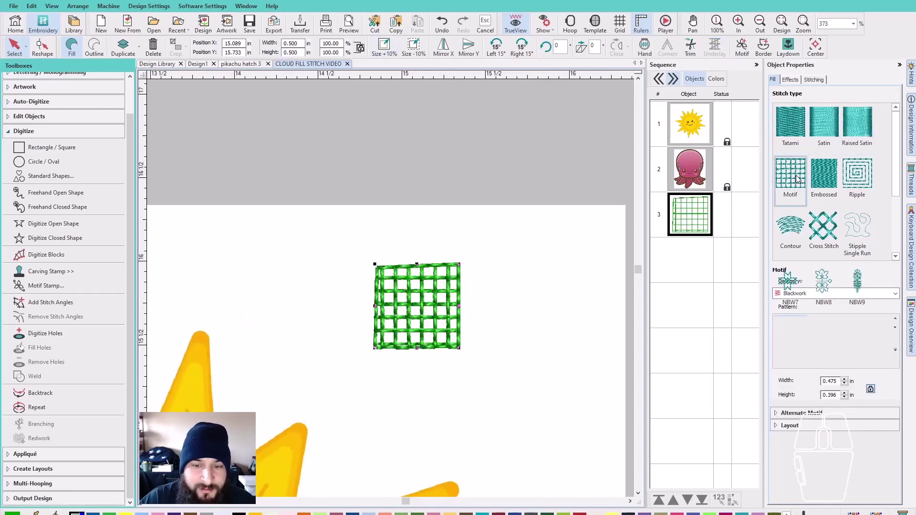
left_click(824, 173)
left_click(860, 178)
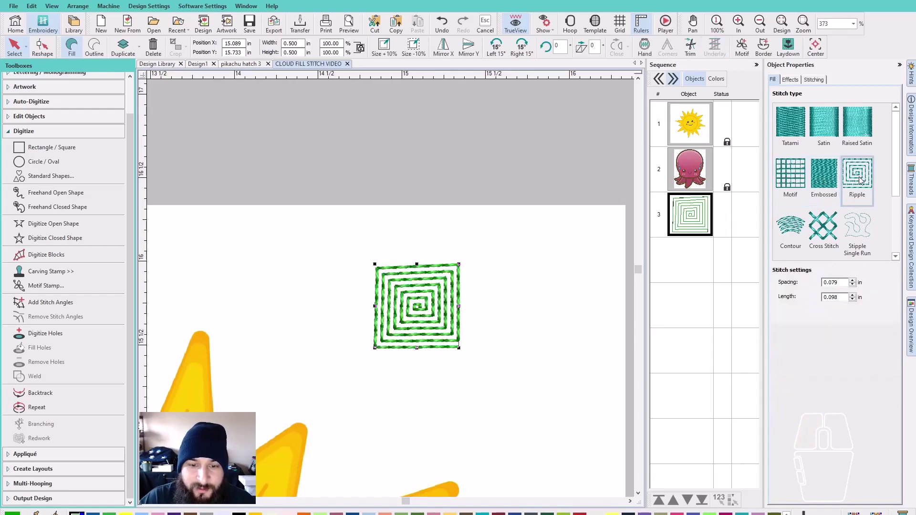
left_click(791, 227)
left_click(832, 230)
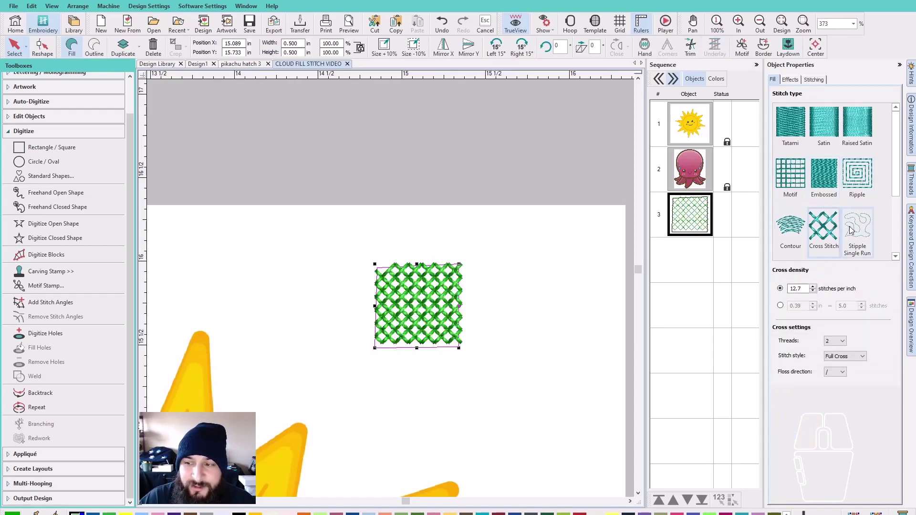
left_click(850, 231)
Try the Stipple Backstitch, Stipple Stemstitch, Blanket and Laydown fills on the green square, then deselect it.
scroll(849, 222, "down", 1)
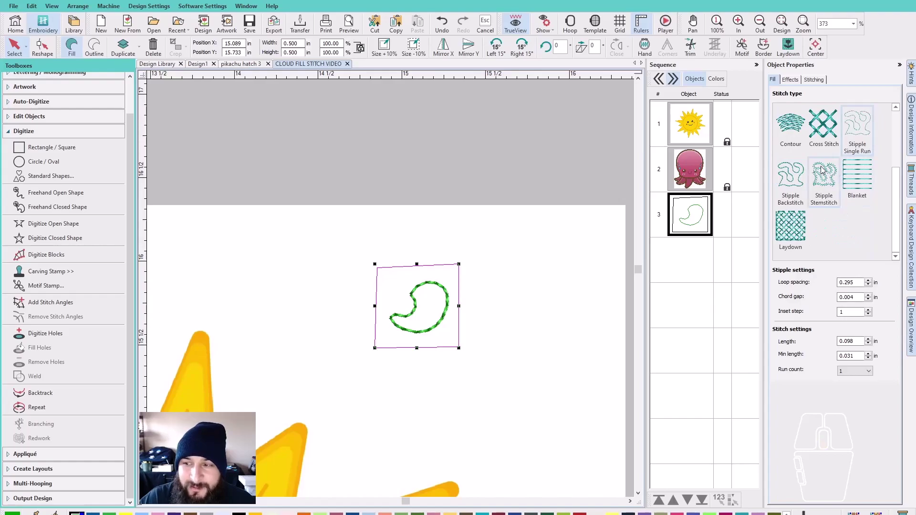
left_click(805, 183)
left_click(821, 182)
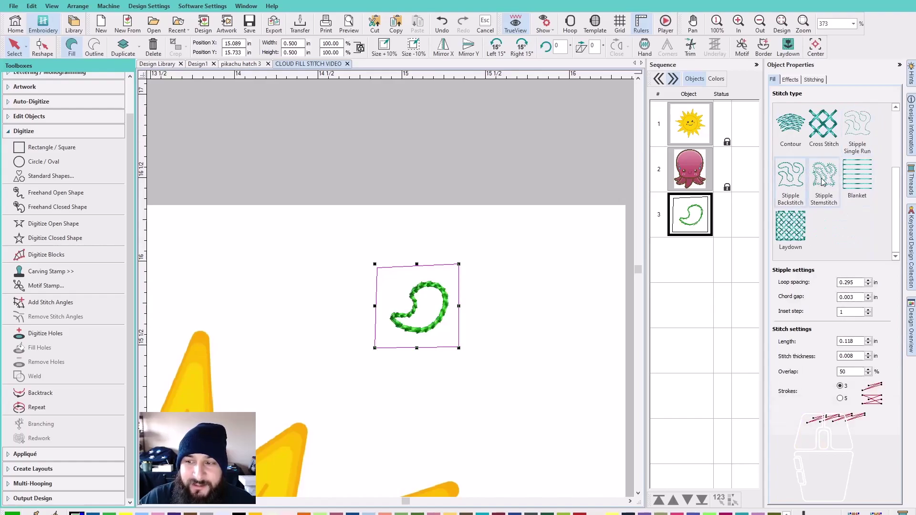
left_click(856, 180)
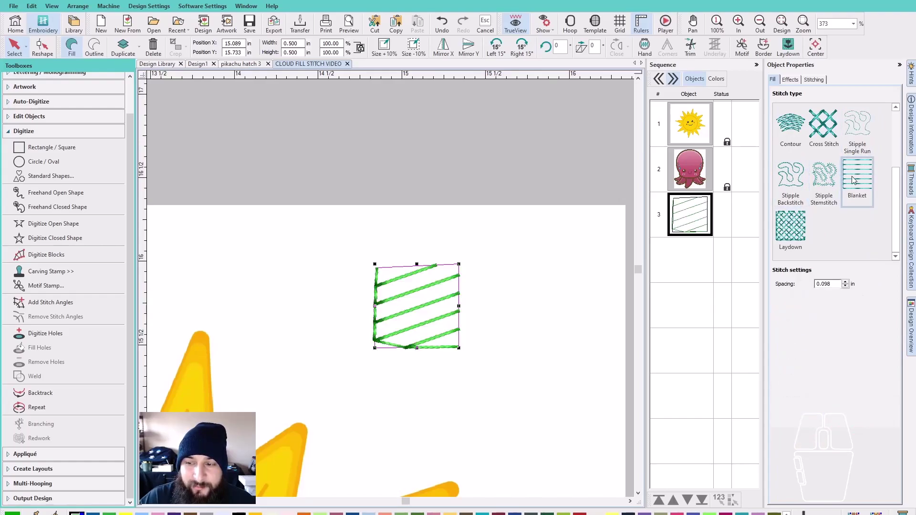
left_click(800, 224)
scroll(825, 200, "up", 2)
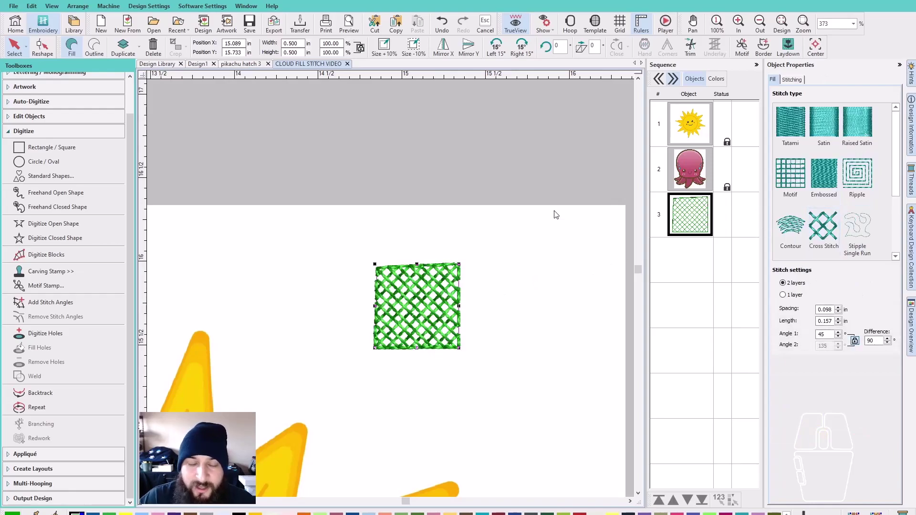
left_click(597, 210)
Compare the Tatami and Satin fills on the green square, leaving it on Satin.
scroll(370, 323, "down", 6)
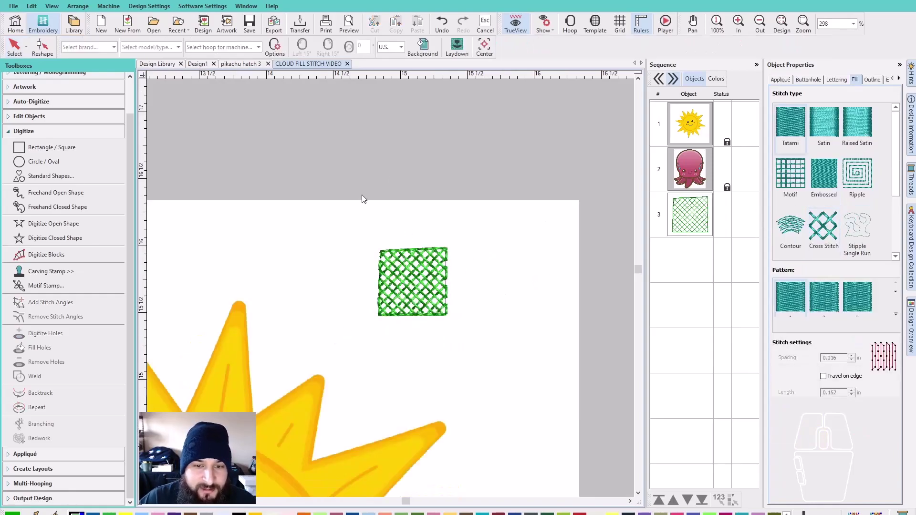
scroll(390, 288, "up", 4)
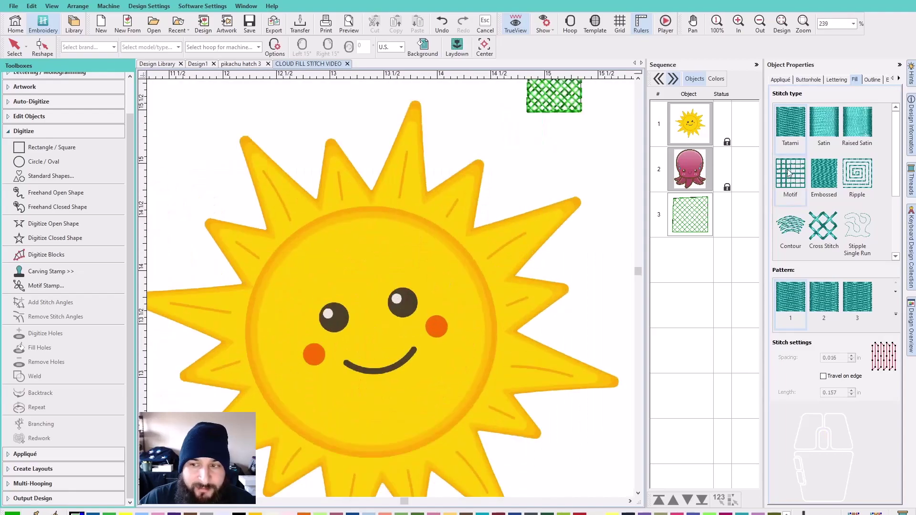
left_click(825, 123)
left_click(568, 102)
left_click(791, 123)
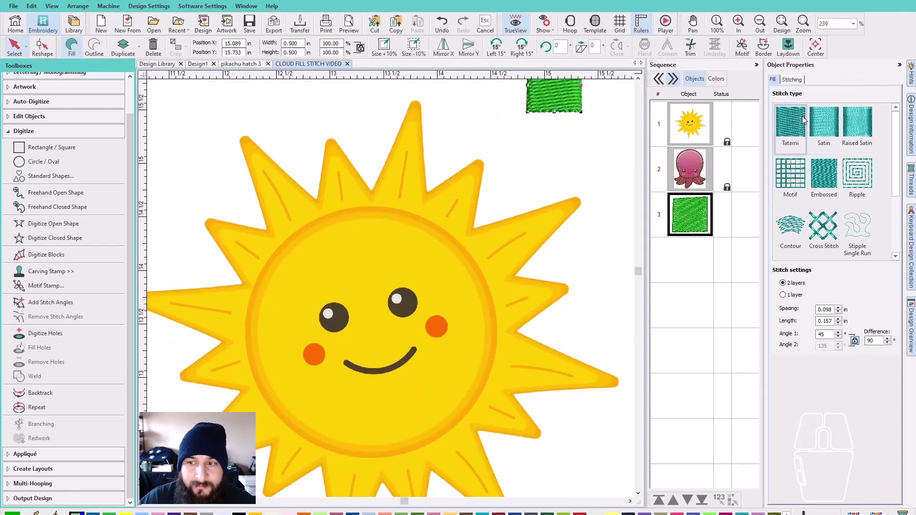
left_click(824, 124)
scroll(606, 122, "down", 1)
scroll(391, 288, "up", 3)
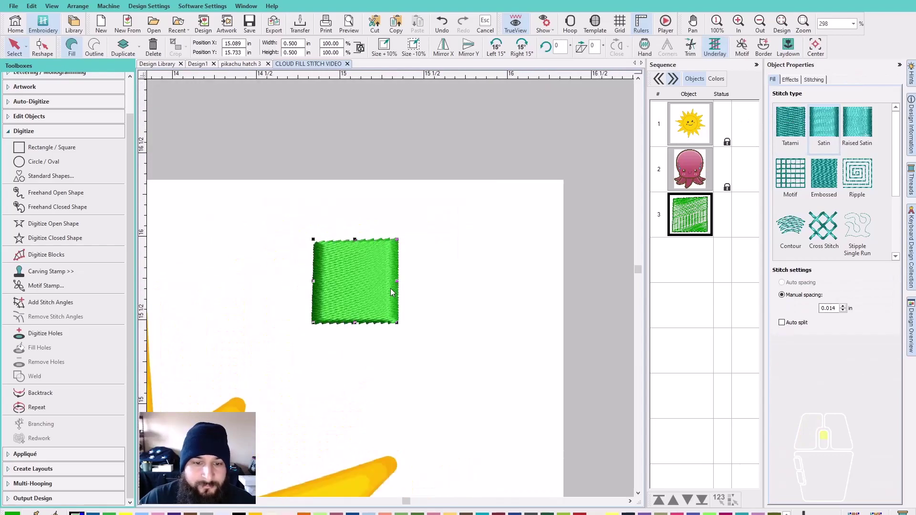
left_click(790, 125)
left_click(824, 123)
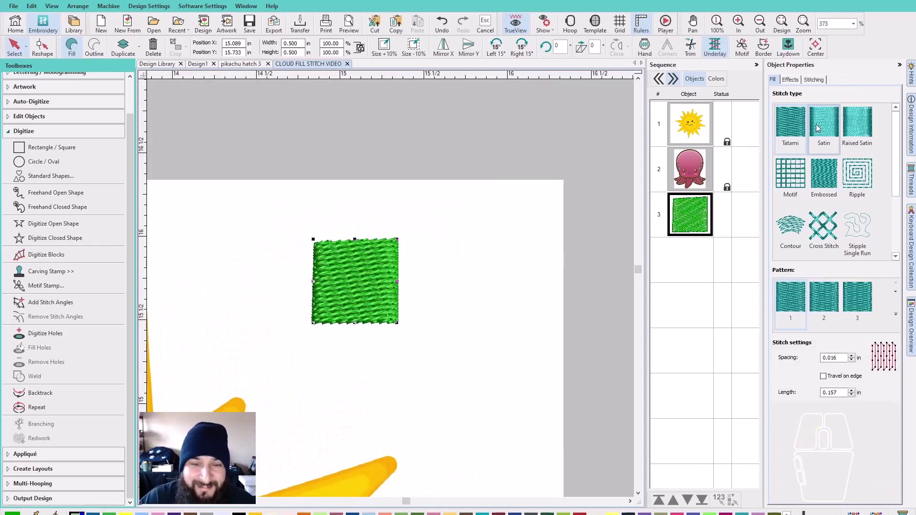
Delete the green test square above the sun.
key("Escape")
scroll(330, 269, "down", 2)
left_click(395, 288)
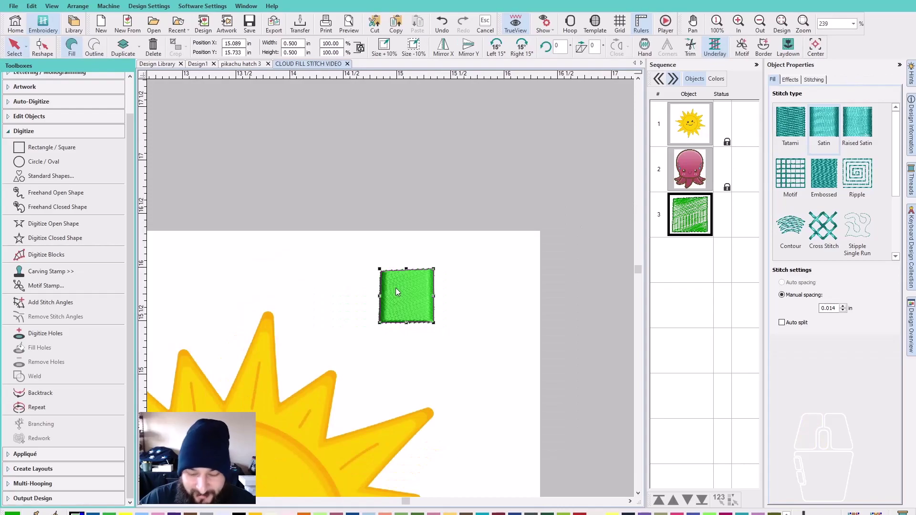
key("Delete")
Start a Digitize Blocks object on the sun's smile, placing point pairs around its left end and first curve.
scroll(352, 285, "down", 2)
scroll(390, 288, "up", 4)
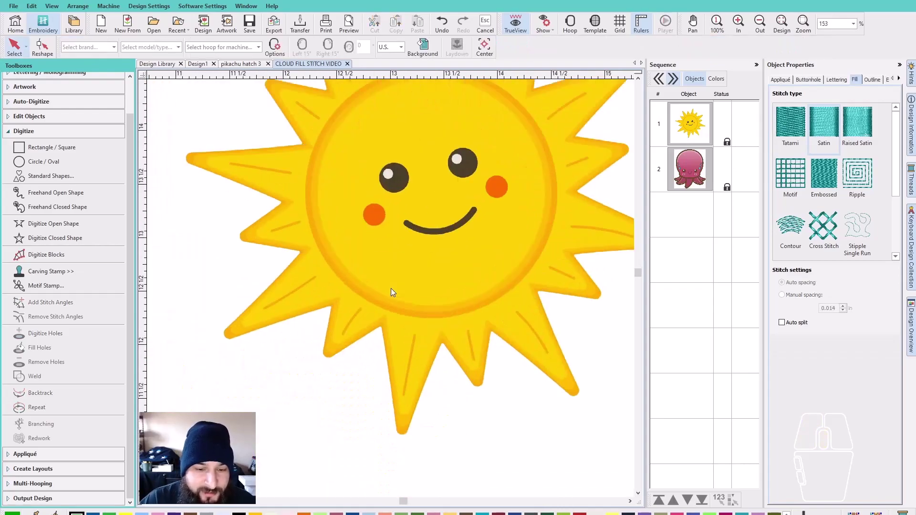
scroll(391, 288, "up", 6)
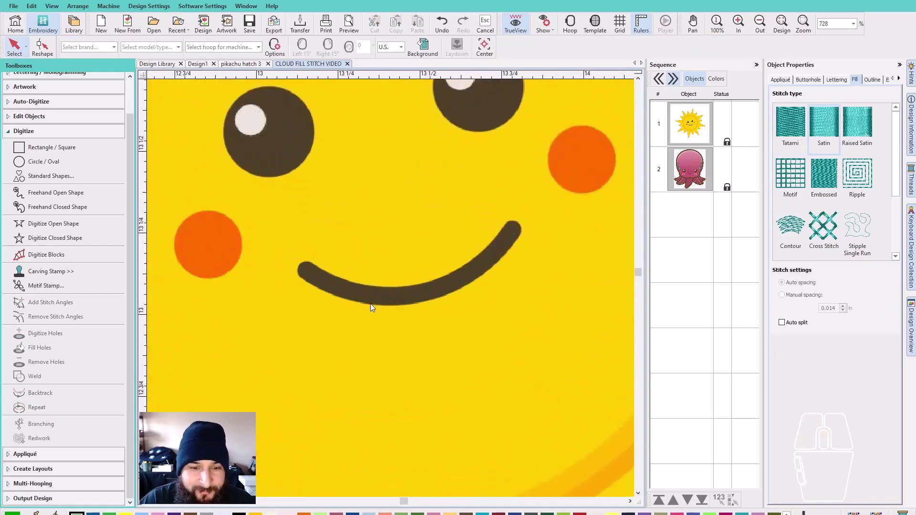
key("b")
scroll(390, 288, "down", 2)
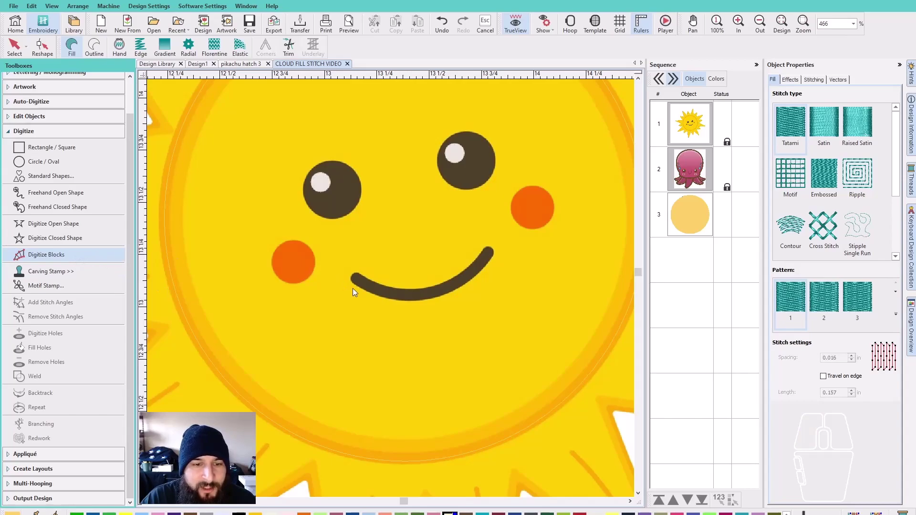
scroll(390, 288, "up", 5)
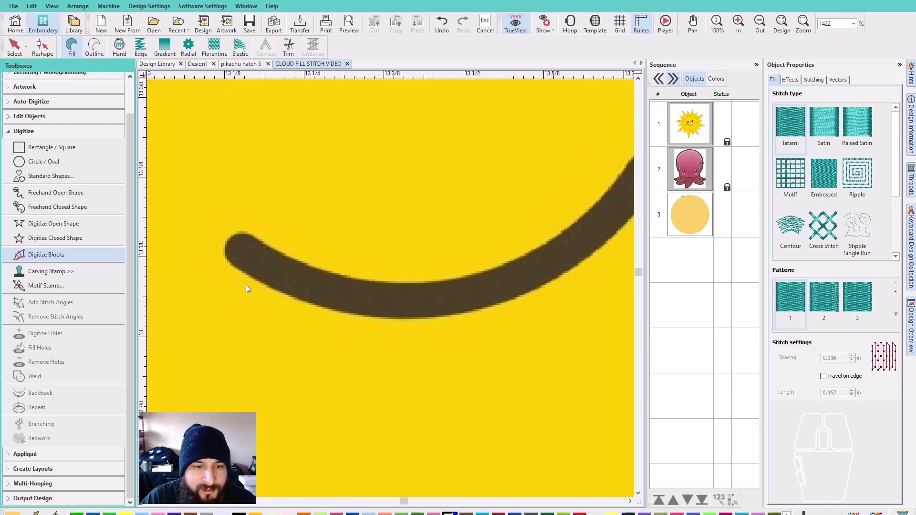
scroll(390, 288, "up", 2)
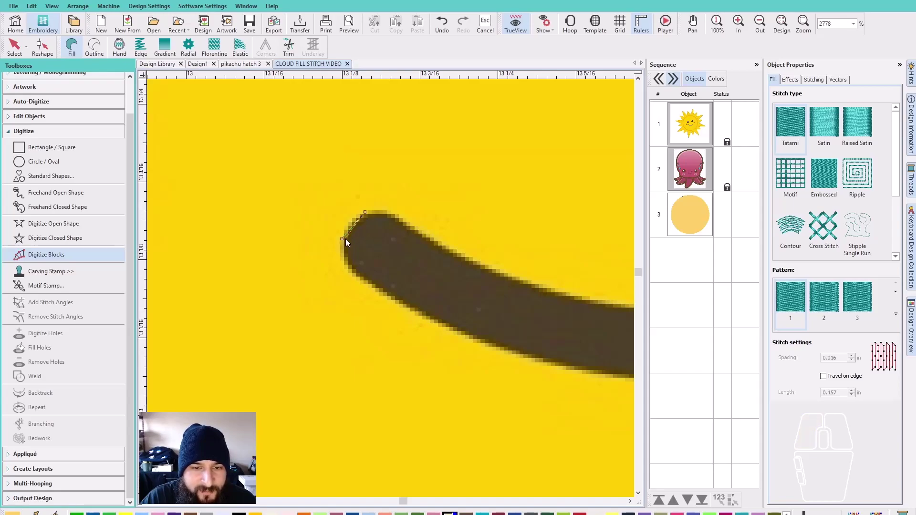
left_click(396, 216)
left_click(360, 279)
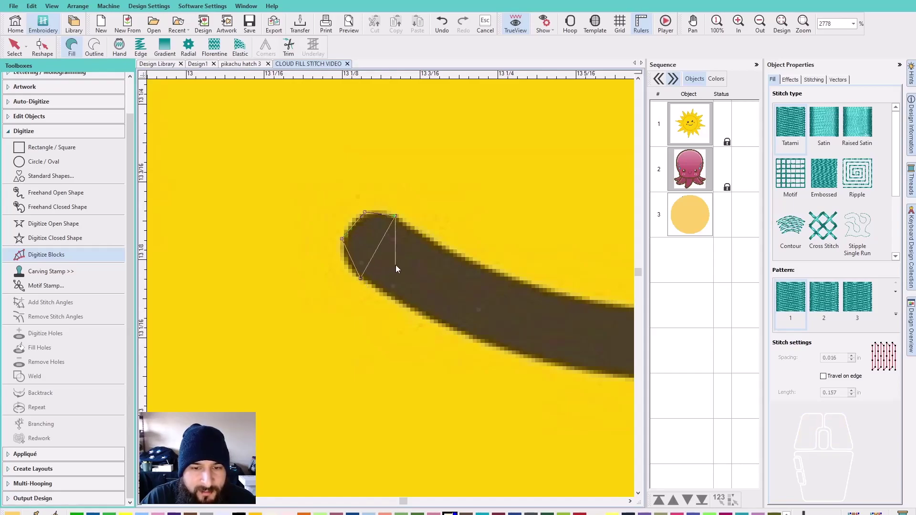
left_click(439, 244)
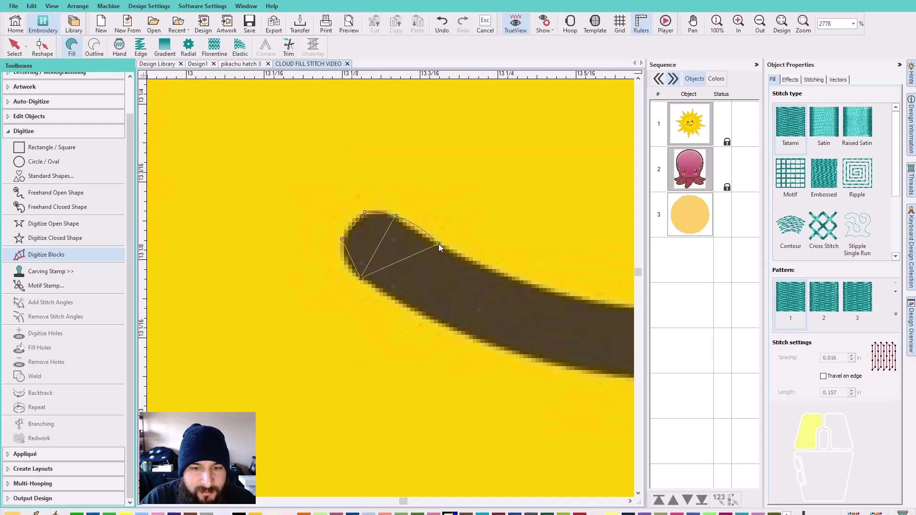
left_click(416, 311)
left_click(517, 277)
left_click(506, 348)
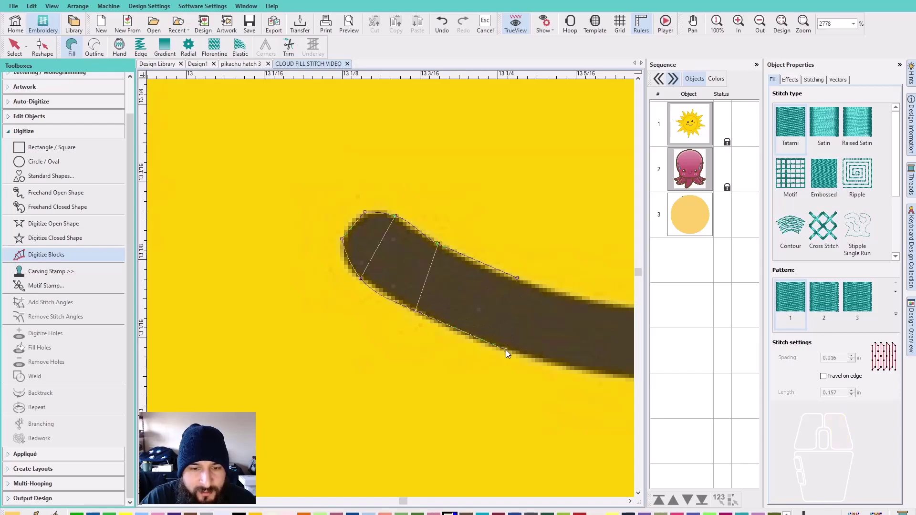
Extend the block with edge point pairs through the middle of the smile toward its right side.
scroll(548, 333, "down", 3)
scroll(390, 288, "up", 2)
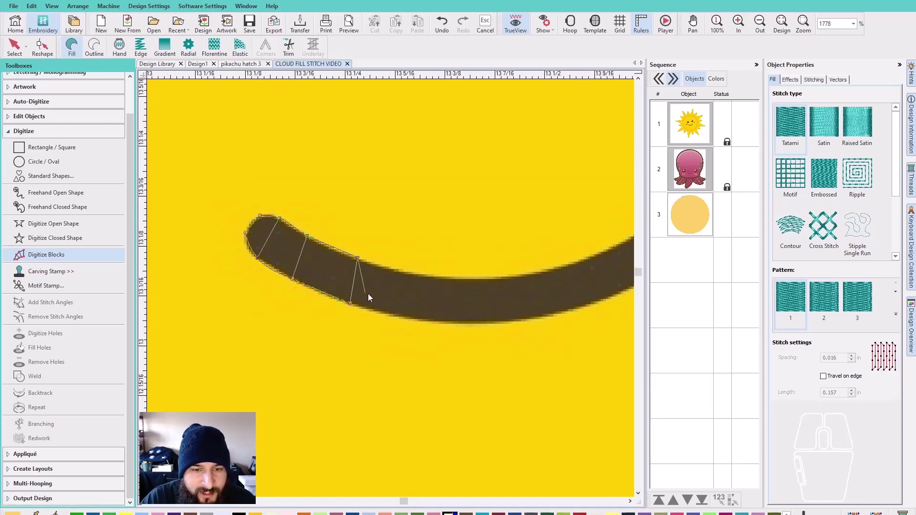
scroll(411, 299, "up", 2)
left_click(411, 248)
left_click(404, 326)
scroll(485, 321, "down", 1)
left_click(391, 225)
left_click(411, 280)
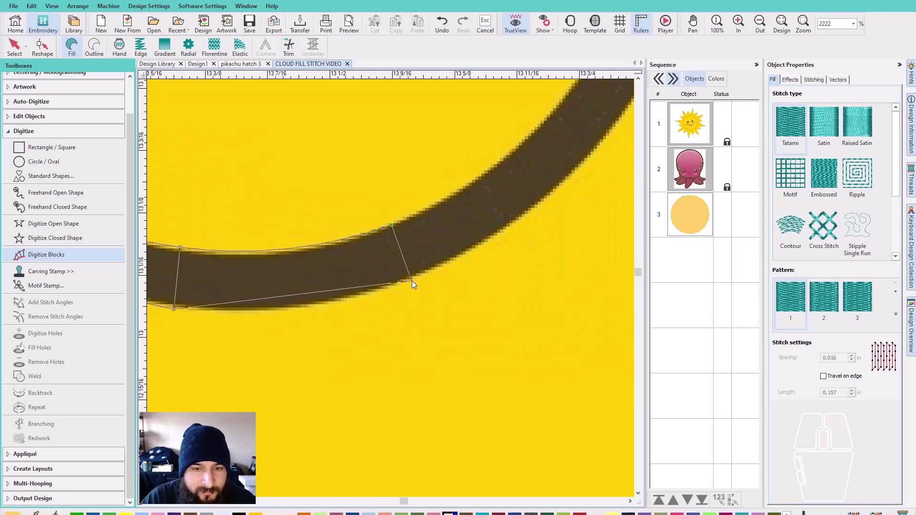
left_click(459, 191)
left_click(488, 241)
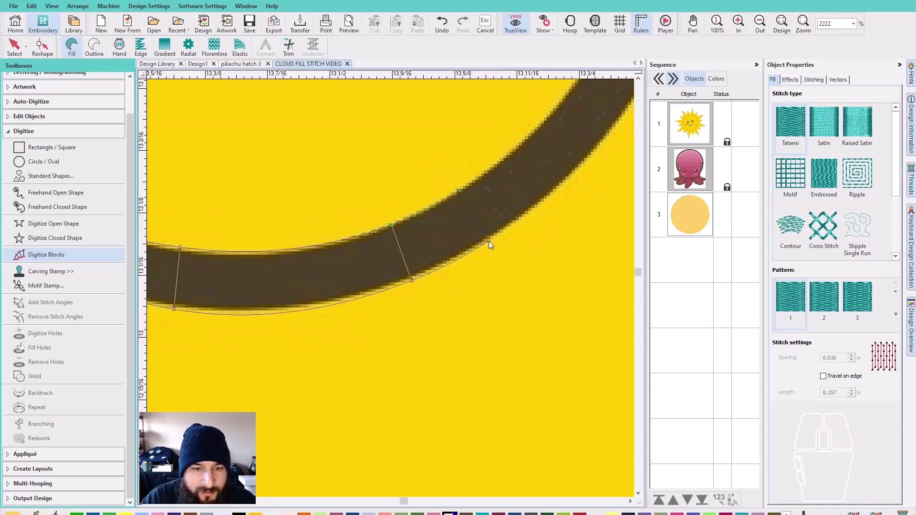
Place the last block points up to the smile's right tip, complete the object and show its stitches.
left_click(487, 176)
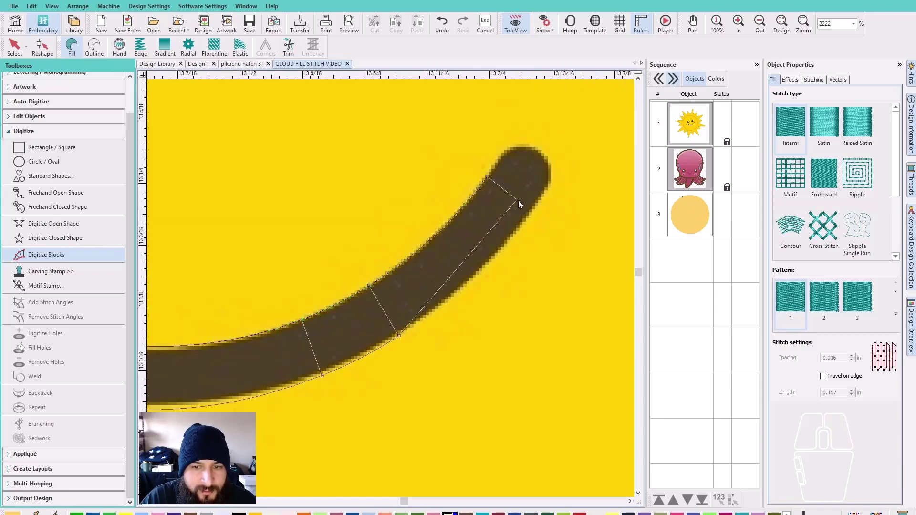
left_click(534, 207)
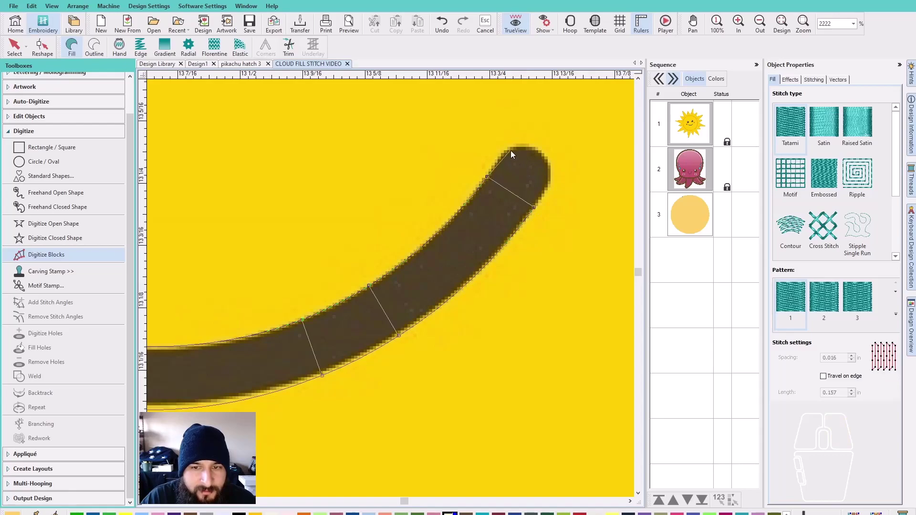
left_click(508, 150)
left_click(553, 177)
scroll(529, 153, "up", 2)
left_click(396, 280)
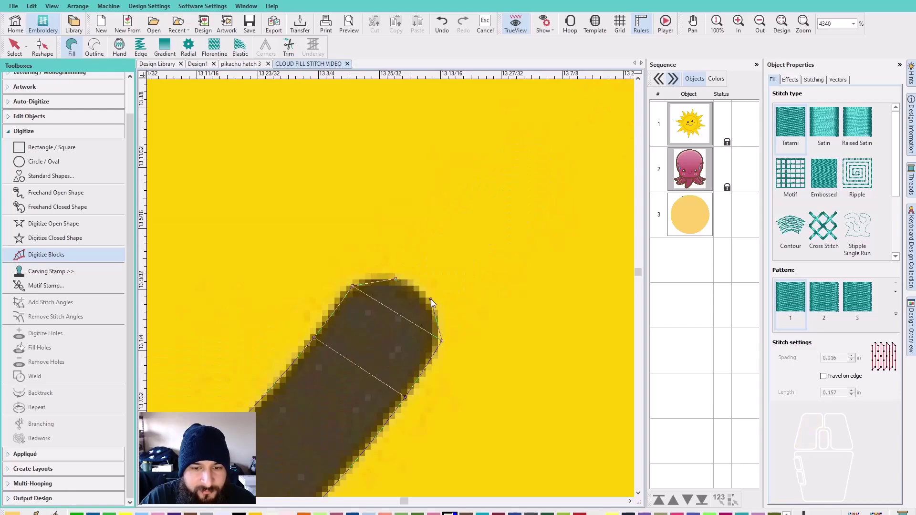
key("Return")
key("s")
scroll(421, 300, "down", 5)
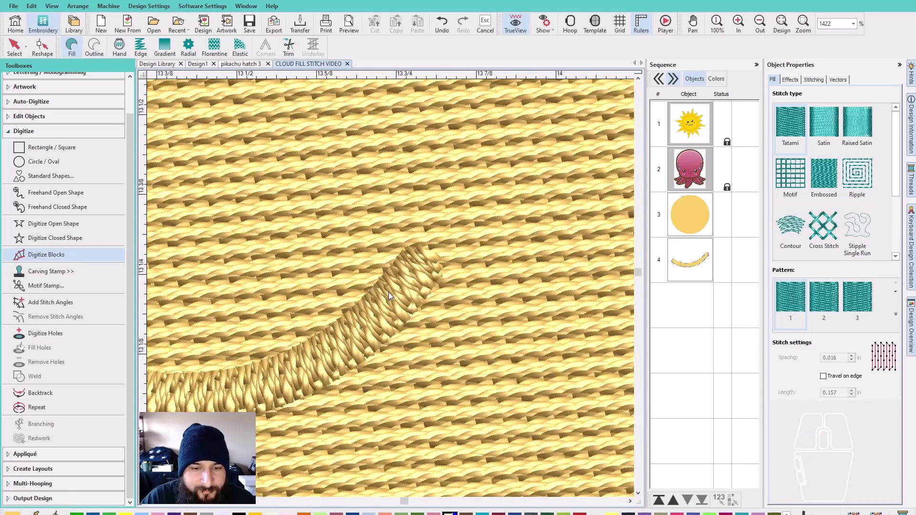
Change the smile object's thread color to black and its fill stitch type to Satin.
left_click(389, 292)
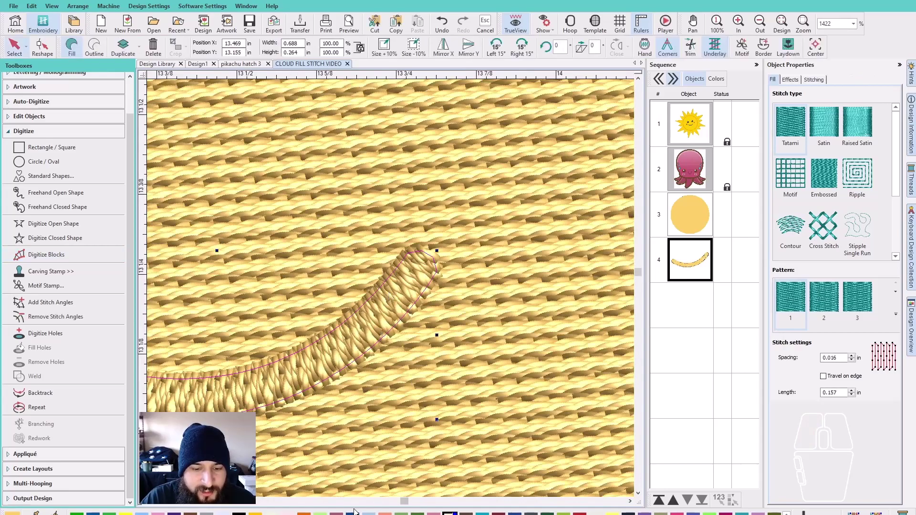
left_click(238, 513)
left_click(832, 126)
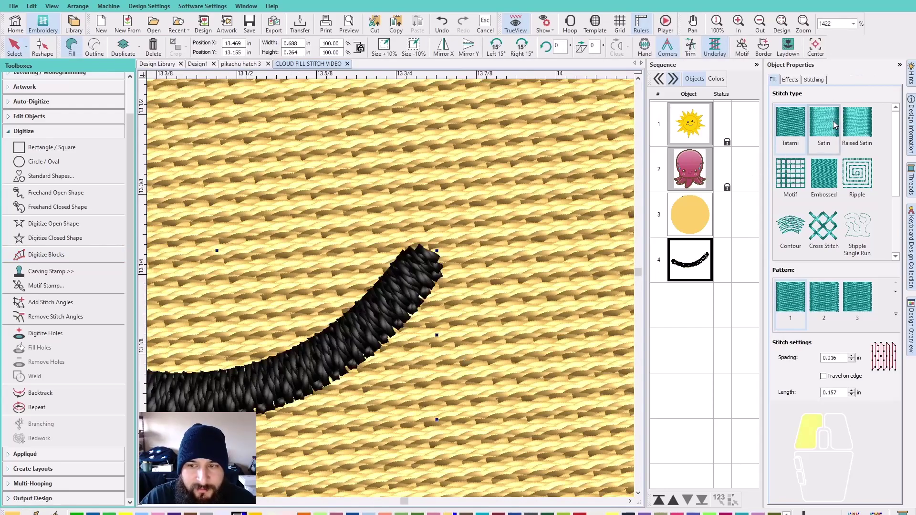
scroll(361, 337, "down", 1)
scroll(390, 289, "down", 3)
scroll(390, 289, "up", 4)
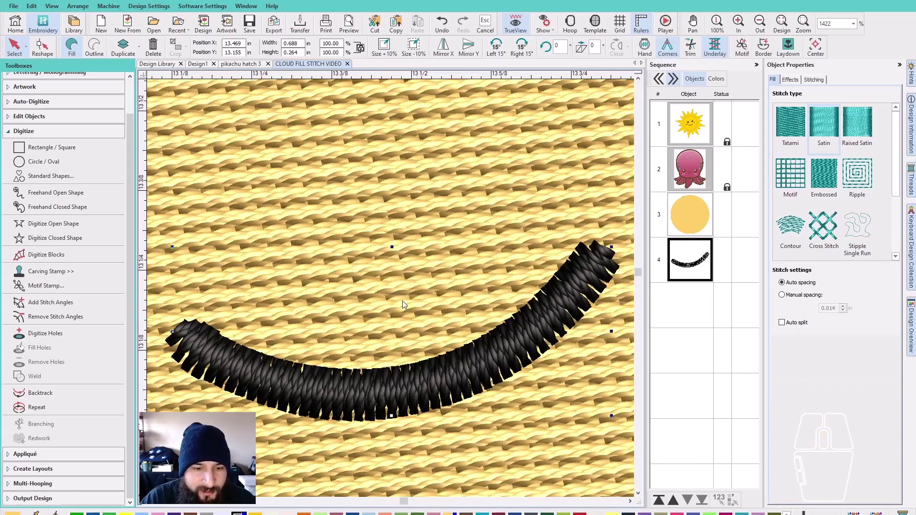
Hide the stitches to show the sun artwork again and deselect the smile.
scroll(400, 298, "down", 2)
key("s")
key("s")
key("s")
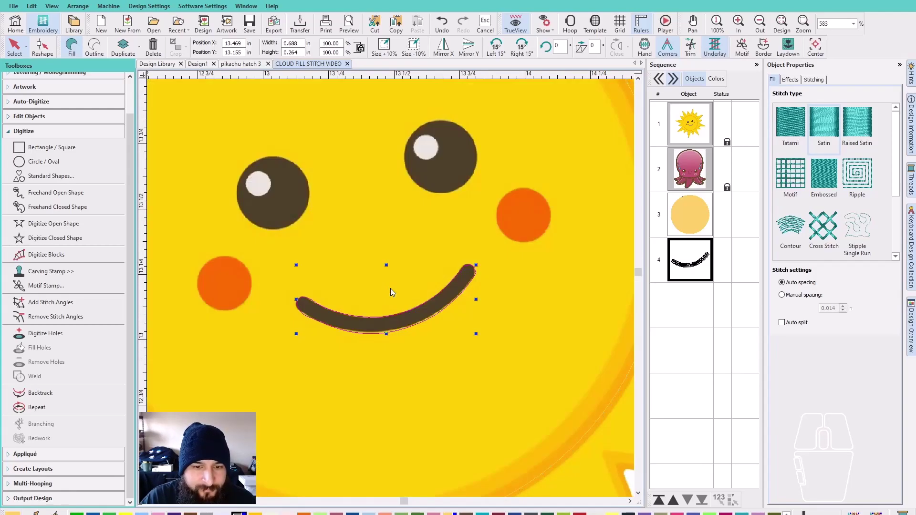
scroll(391, 288, "down", 2)
key("Escape")
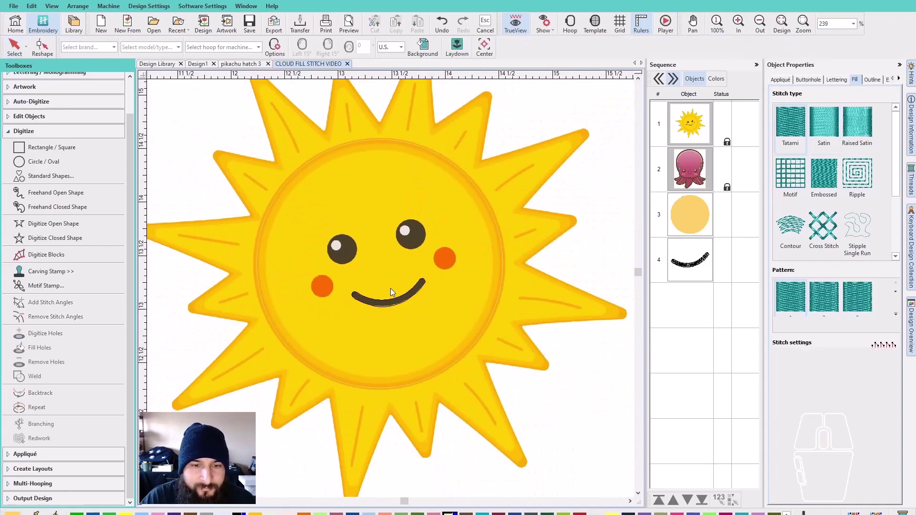
Digitize an oval about 0.207 by 0.215 in over the sun's left orange cheek with Circle / Oval.
scroll(390, 288, "up", 2)
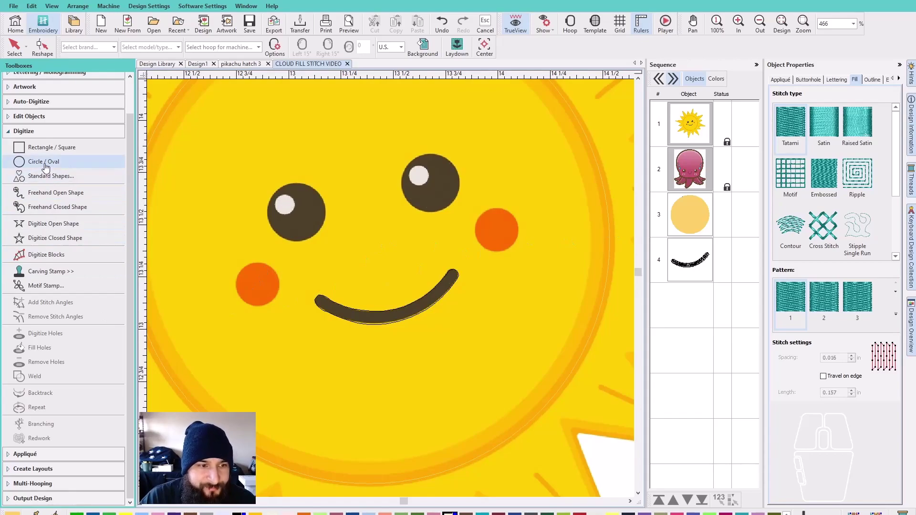
left_click(66, 238)
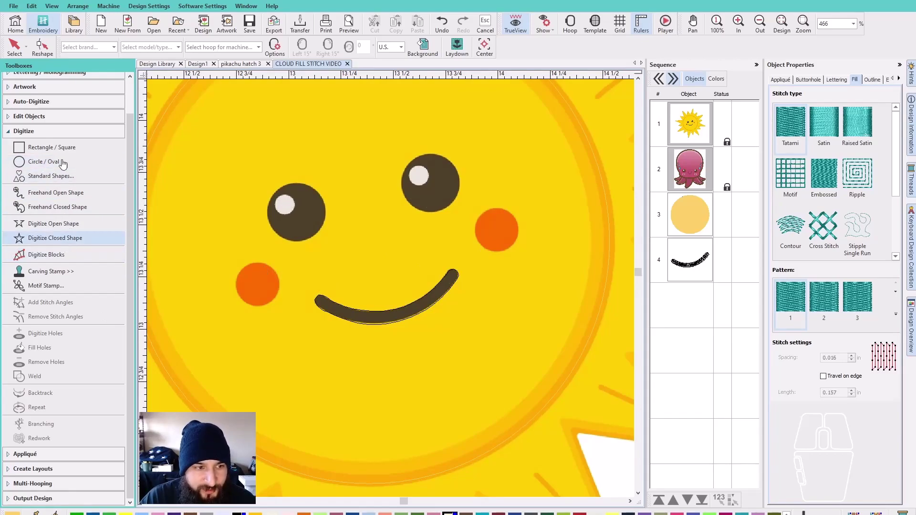
left_click(63, 163)
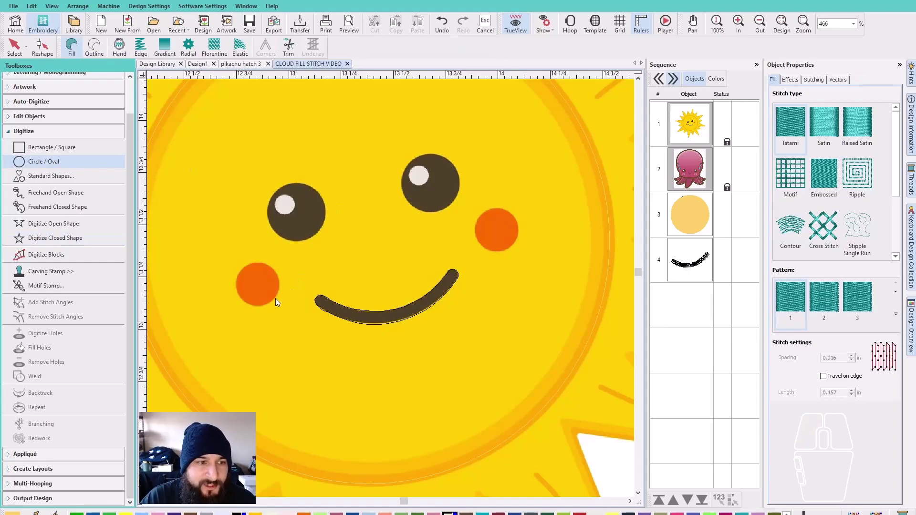
scroll(277, 297, "up", 3)
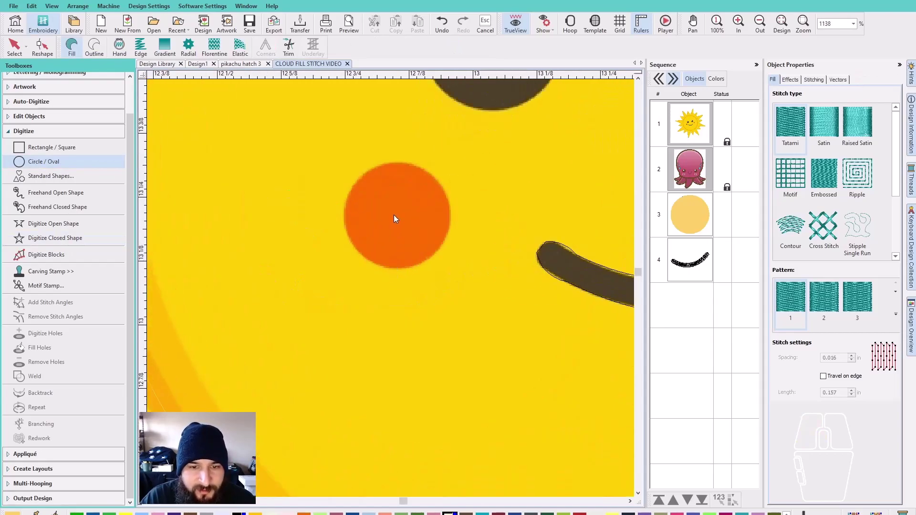
left_click(394, 214)
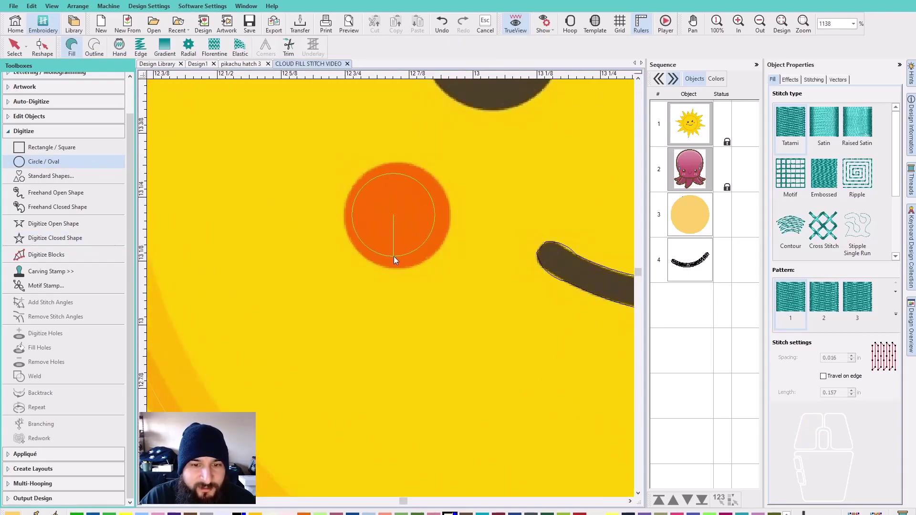
left_click(391, 268)
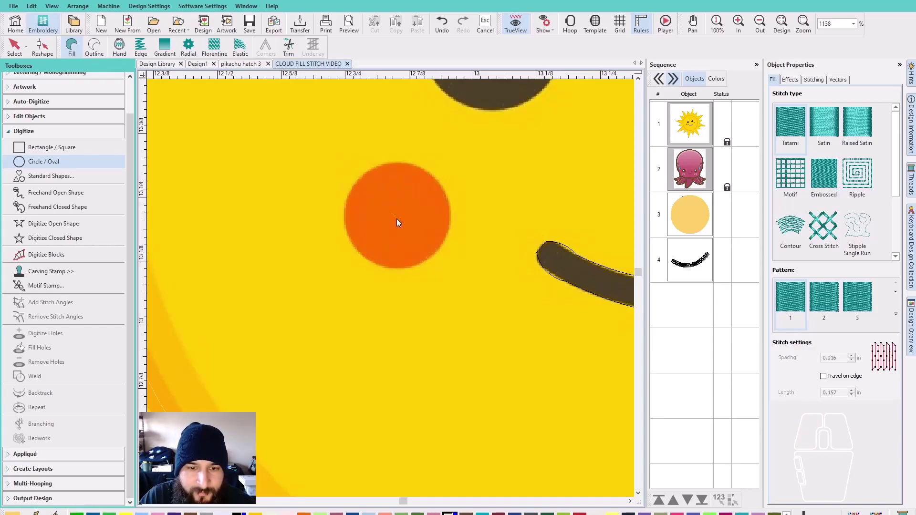
left_click(396, 219)
left_click(396, 270)
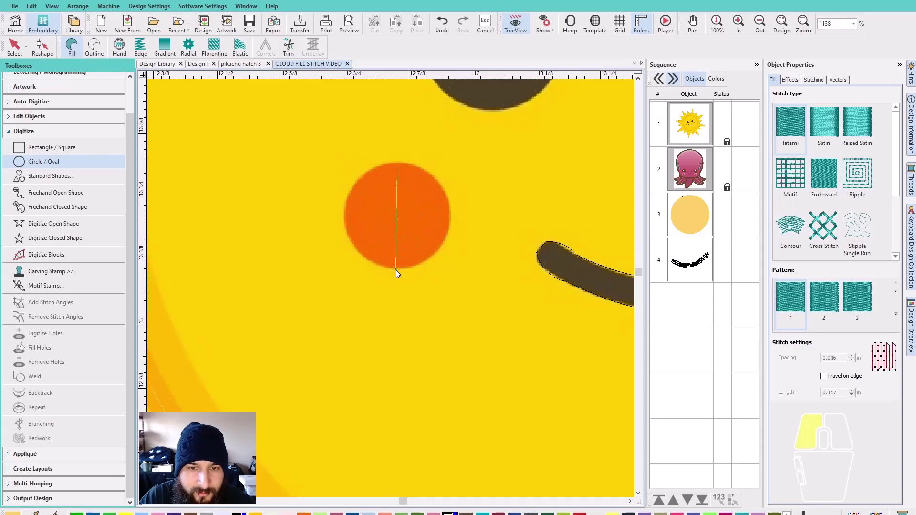
key("BackSpace")
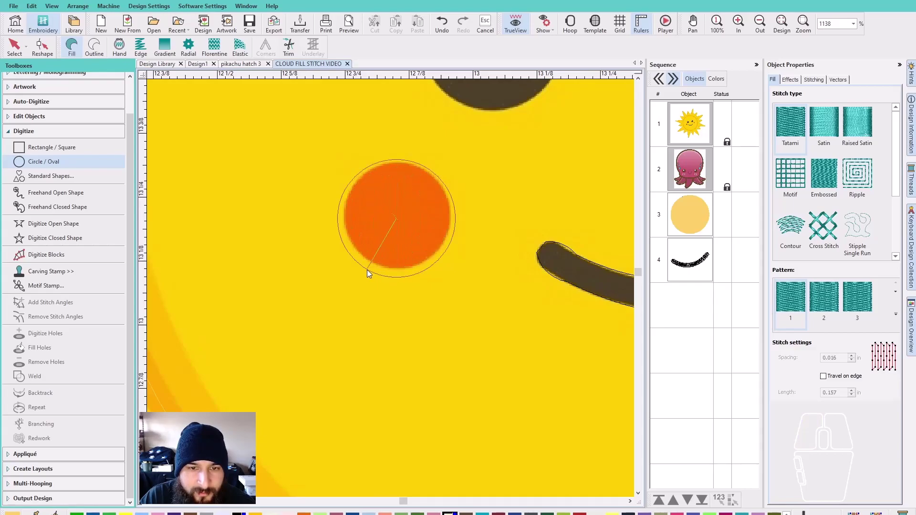
left_click(395, 273)
key("Return")
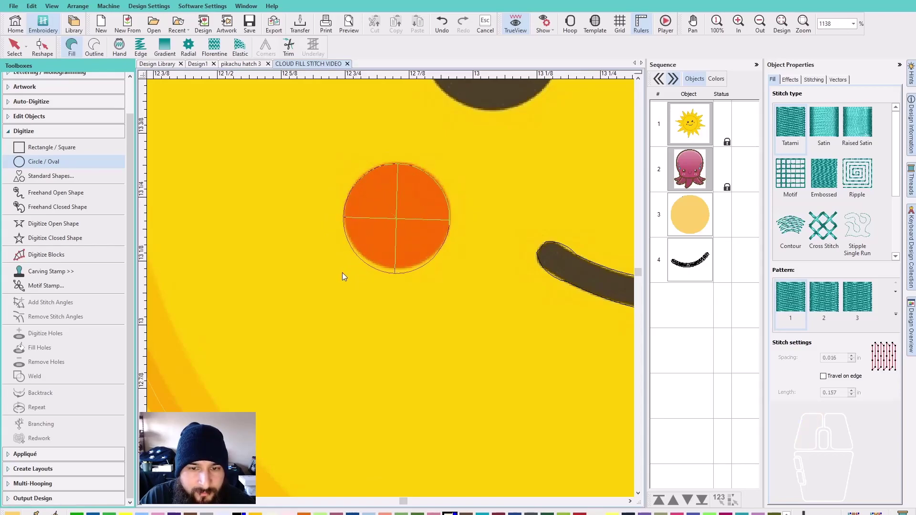
key("Return")
key("Escape")
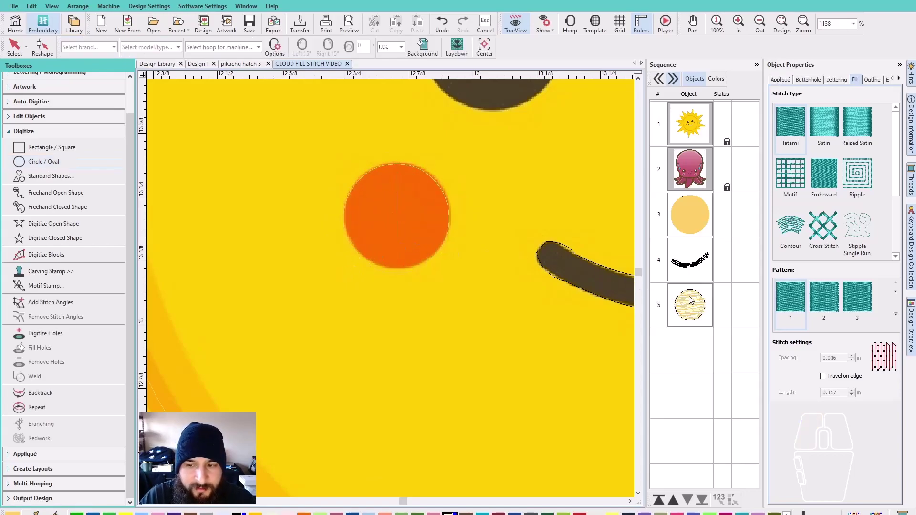
Color the left cheek oval red, then check its stitches beside the smile.
left_click(574, 403)
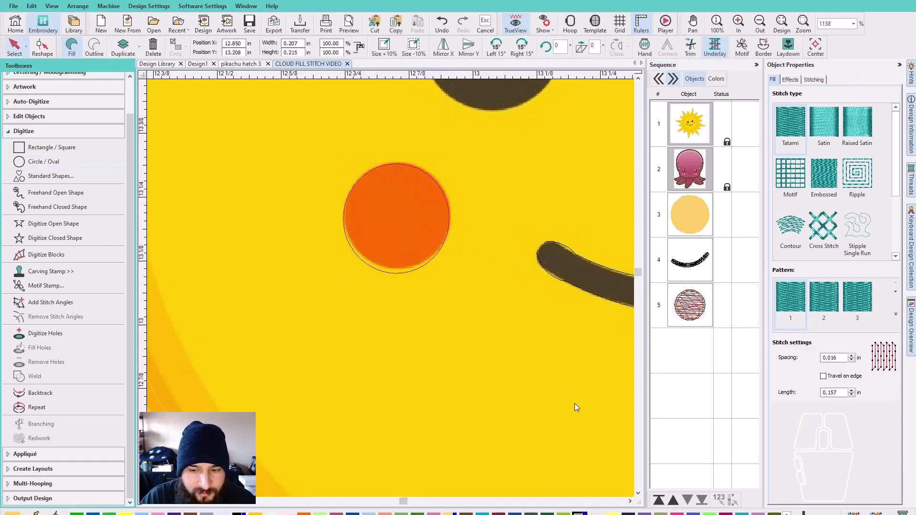
scroll(574, 329, "down", 3)
key("s")
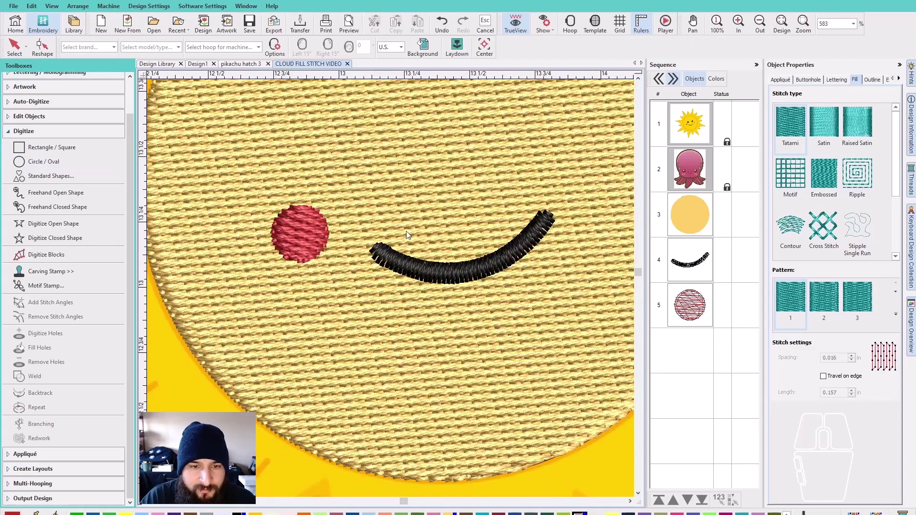
scroll(442, 218, "down", 1)
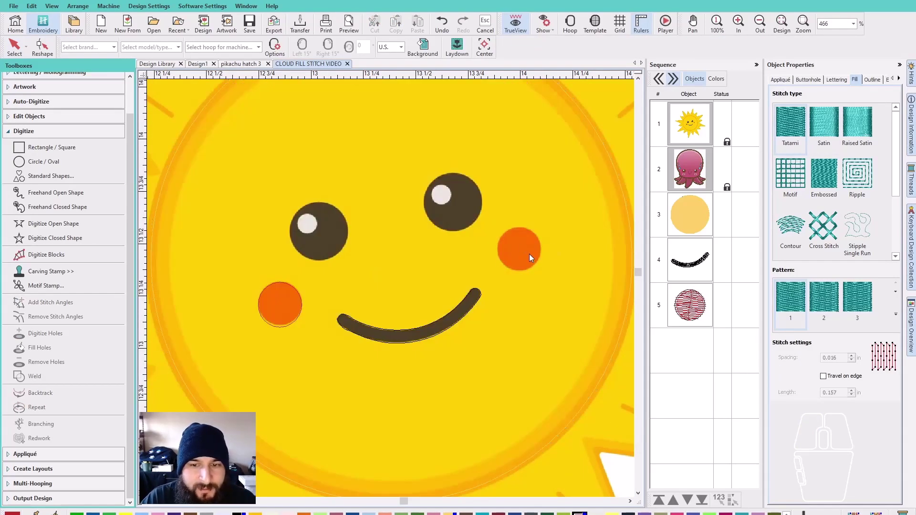
Digitize a round closed shape about 0.206 by 0.214 in over the sun's right orange cheek with Digitize Closed Shape.
left_click(84, 241)
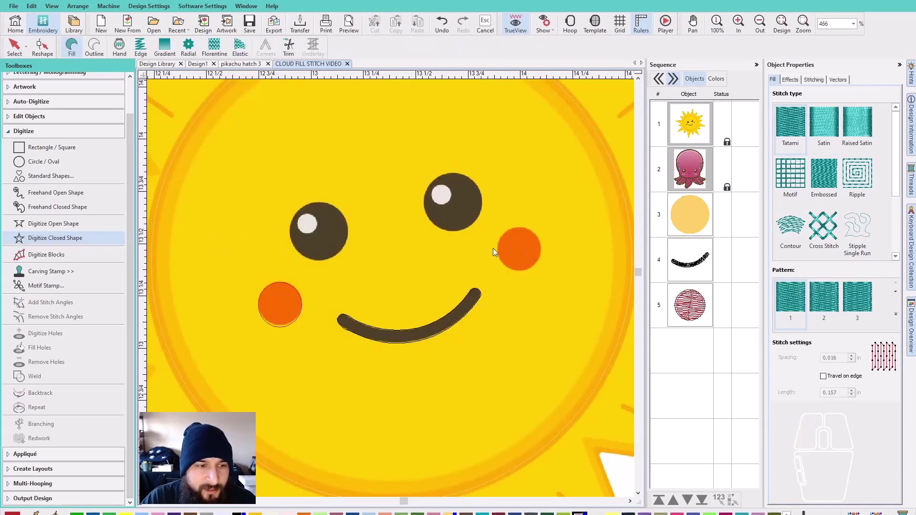
scroll(506, 247, "up", 2)
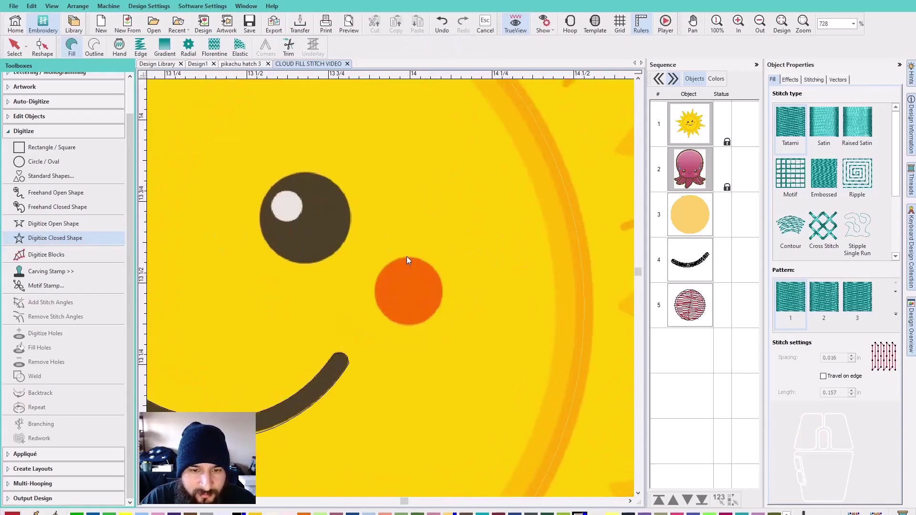
right_click(408, 325)
right_click(375, 293)
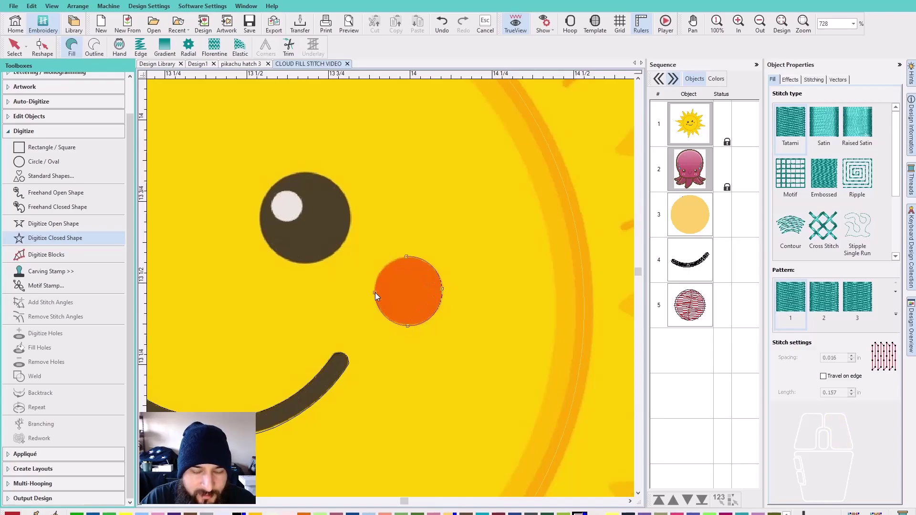
key("Return")
key("Escape")
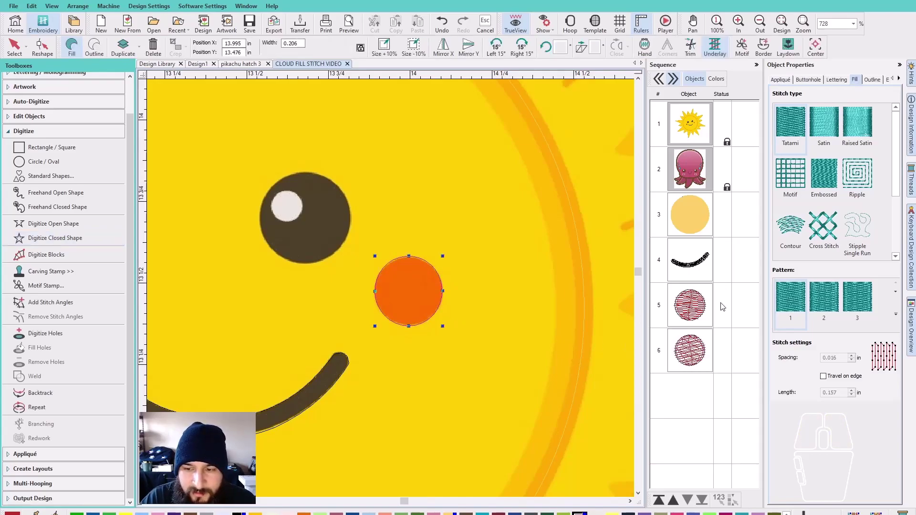
Set the right cheek's fill stitch type to Satin, then check its stitches against the rest of the face.
key("s")
scroll(354, 298, "down", 5)
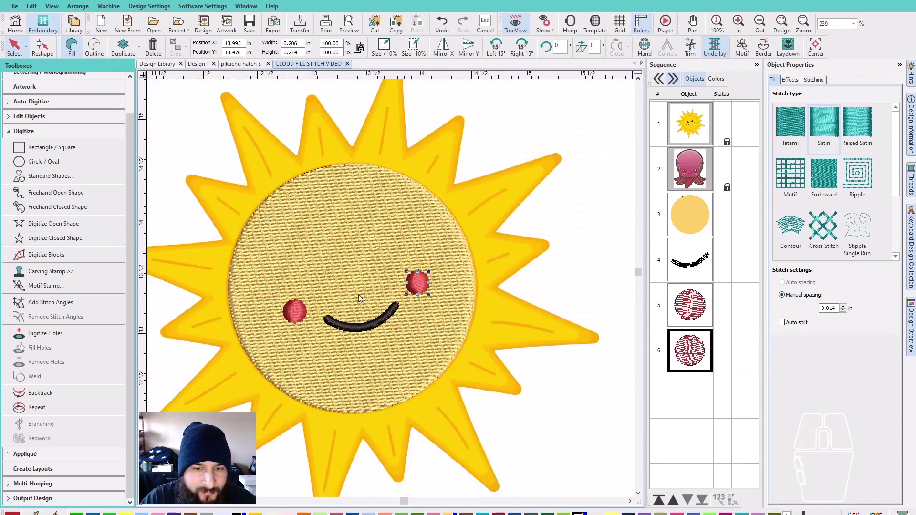
key("Escape")
scroll(299, 326, "up", 3)
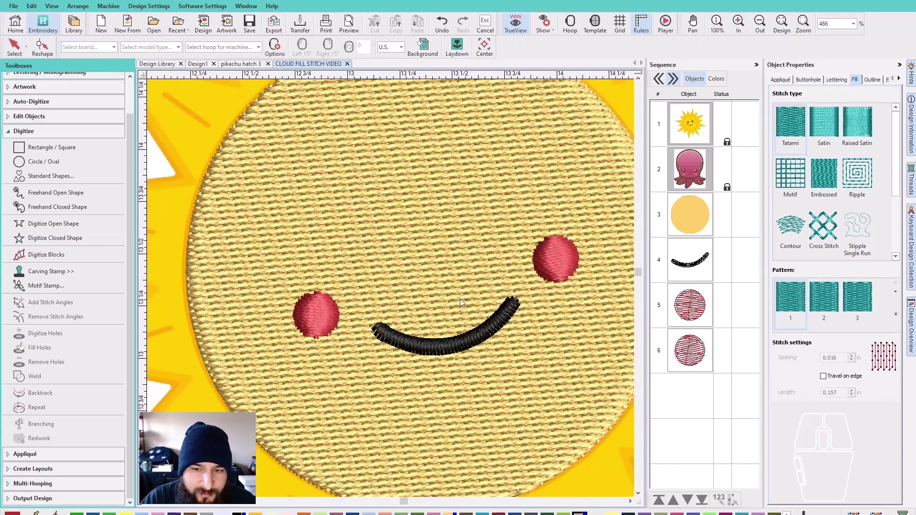
Hide the stitches and digitize a closed round shape about 0.275 by 0.279 in around the sun's left eye.
key("s")
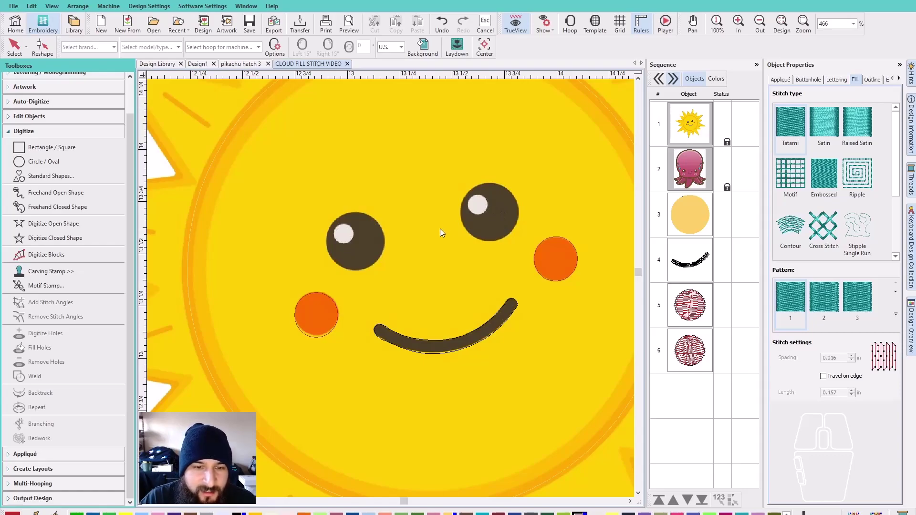
scroll(392, 258, "up", 1)
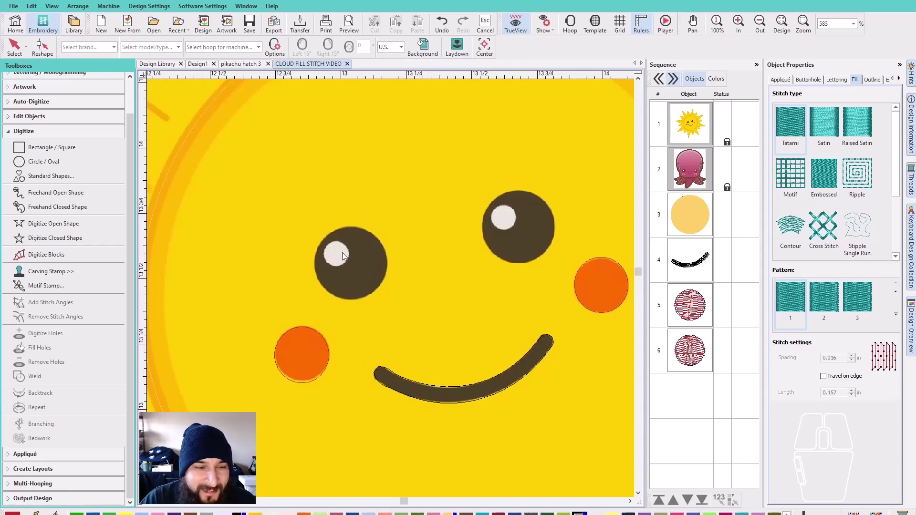
left_click(77, 238)
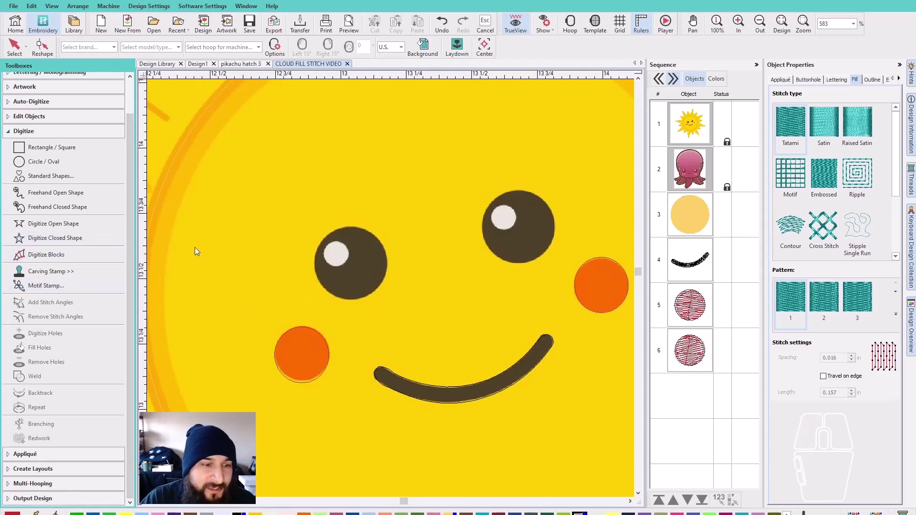
left_click(344, 228)
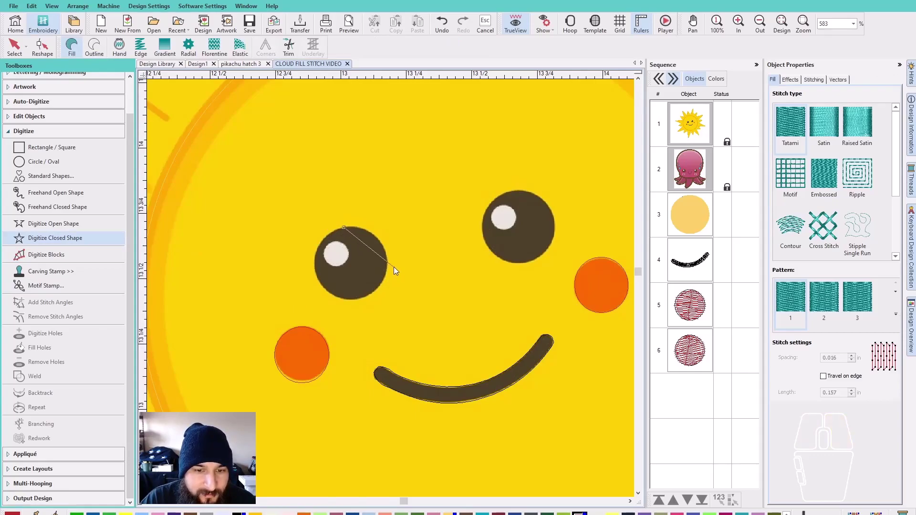
right_click(355, 299)
right_click(315, 271)
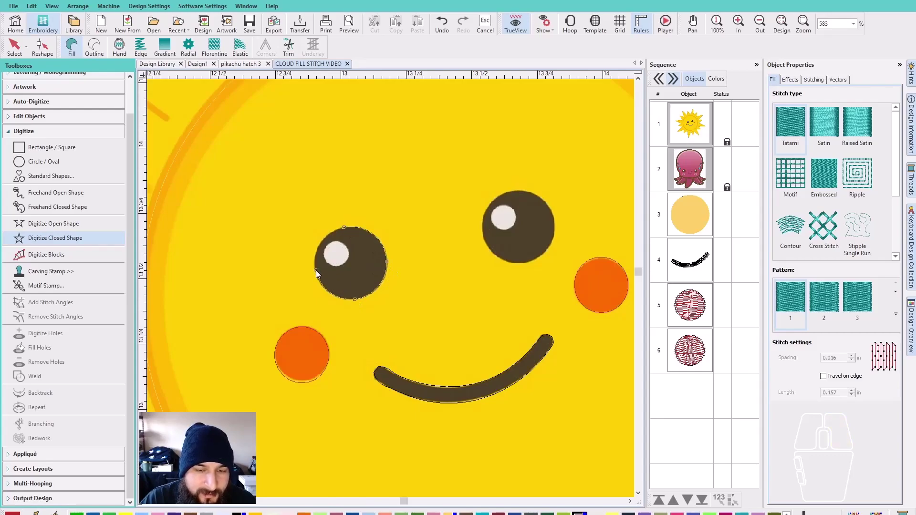
key("Return")
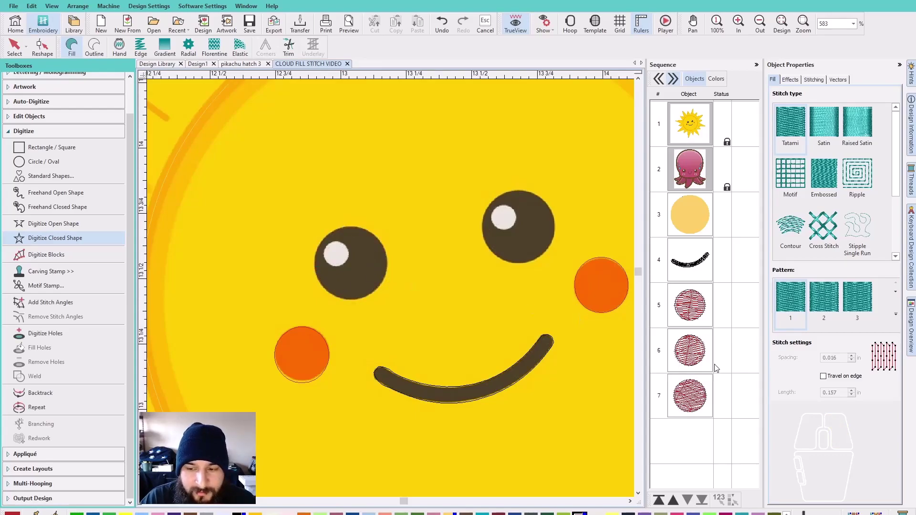
Change the left eye's thread color to black, then check its stitches on the face.
key("Escape")
left_click(238, 513)
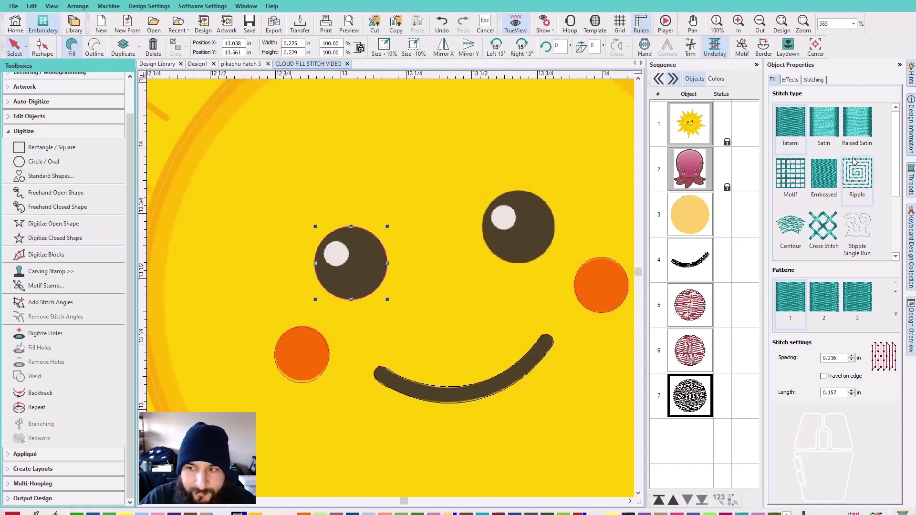
key("Escape")
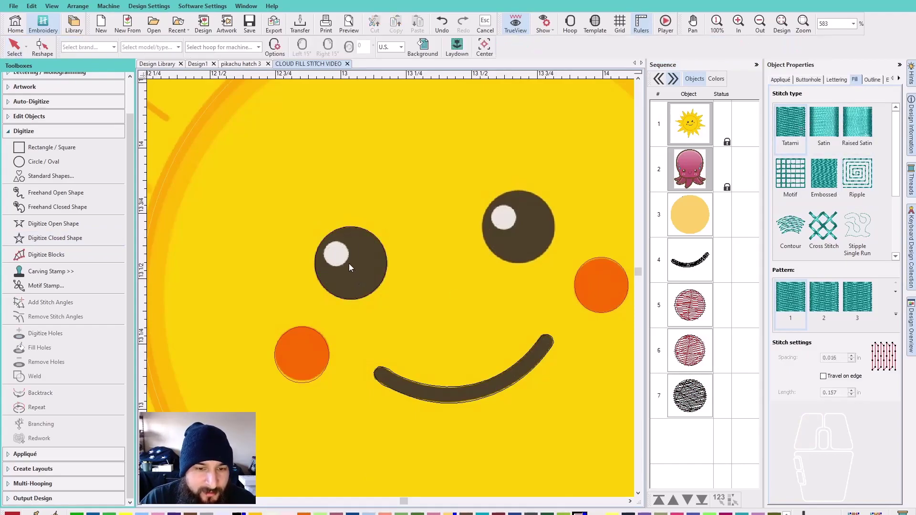
key("s")
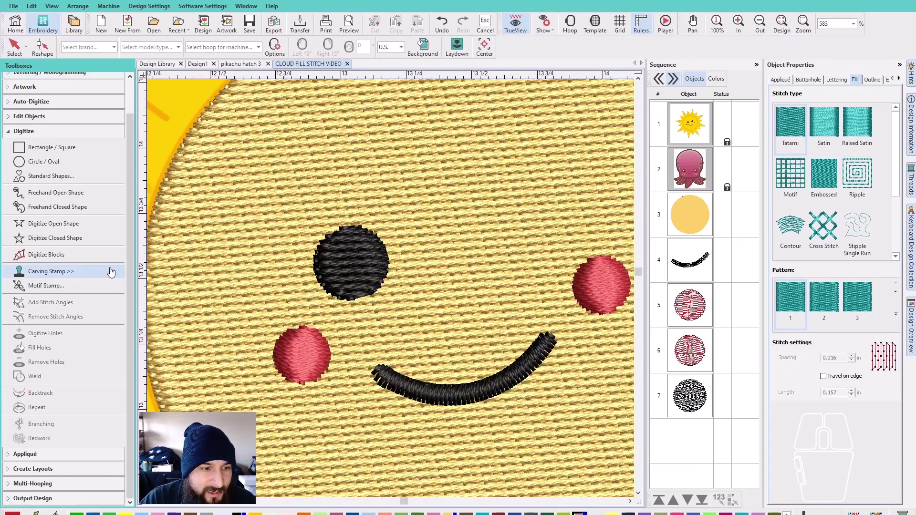
Hide the stitches and digitize a closed round shape about 0.094 by 0.094 in over the left eye's white highlight.
left_click(69, 236)
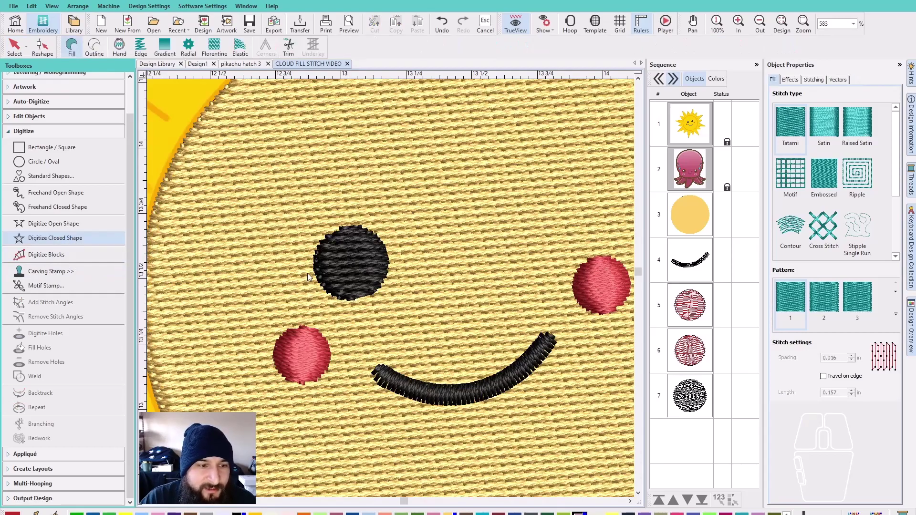
key("s")
scroll(345, 266, "up", 5)
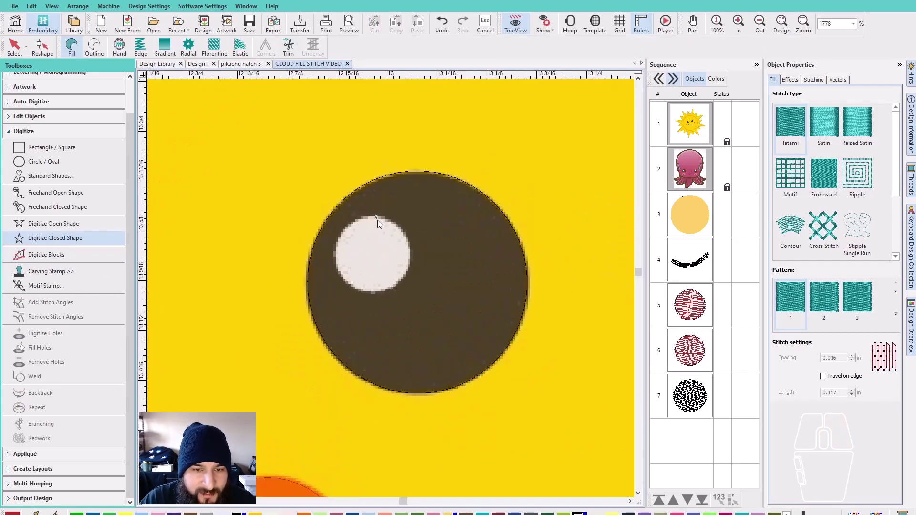
left_click(409, 258)
left_click(369, 291)
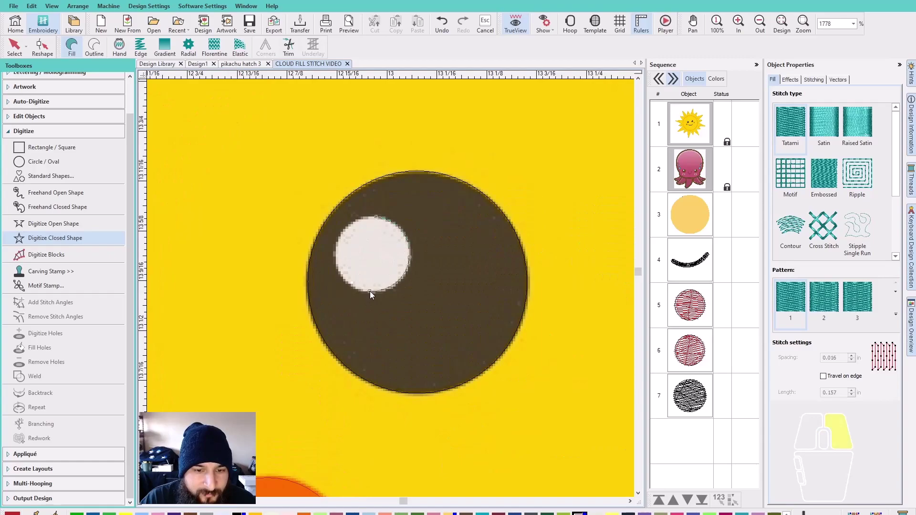
left_click(336, 254)
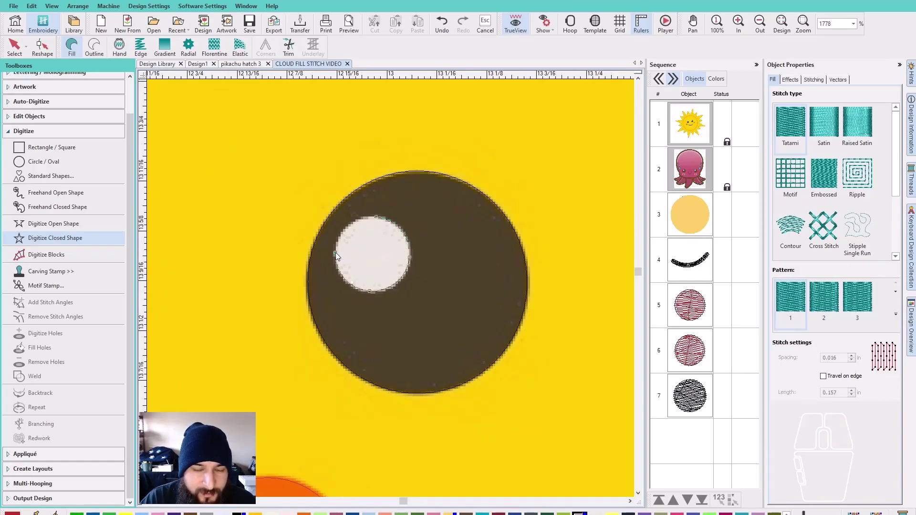
key("Return")
Change the left eye highlight's thread color to white and its fill stitch type to Satin.
key("s")
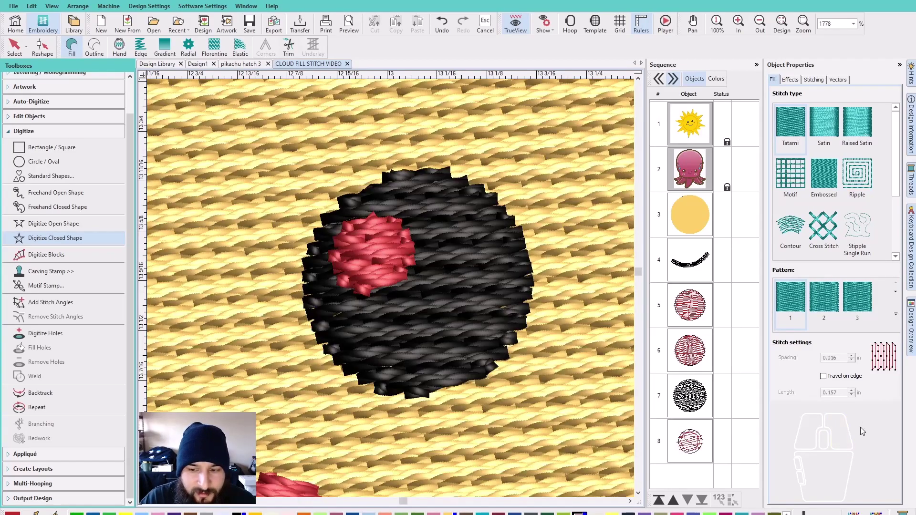
left_click(697, 450)
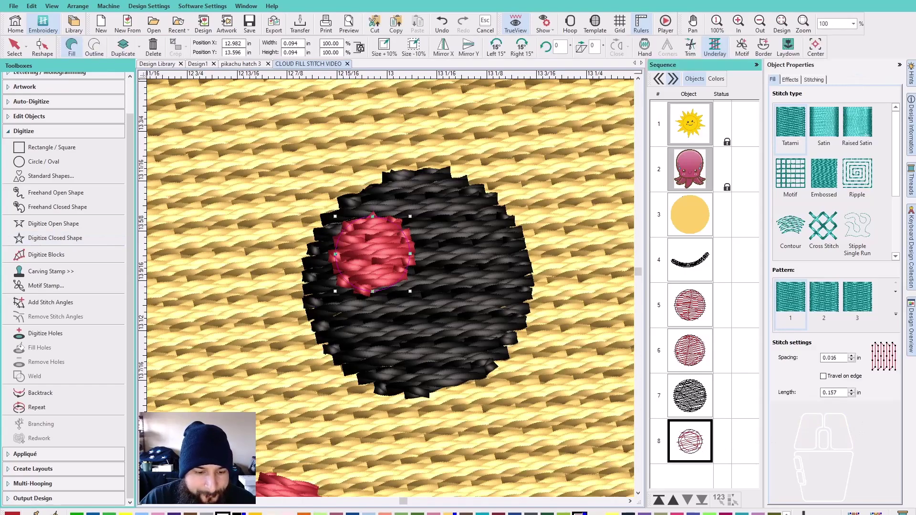
left_click(223, 513)
left_click(836, 126)
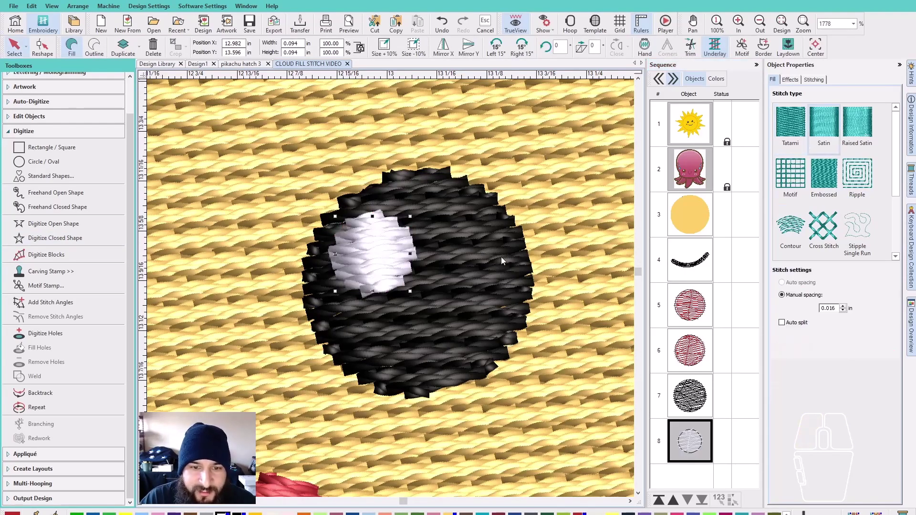
Compare the stitched left eye and face with the sun artwork by showing and hiding the stitches.
scroll(476, 259, "down", 4)
key("Escape")
scroll(390, 288, "down", 4)
key("s")
key("s")
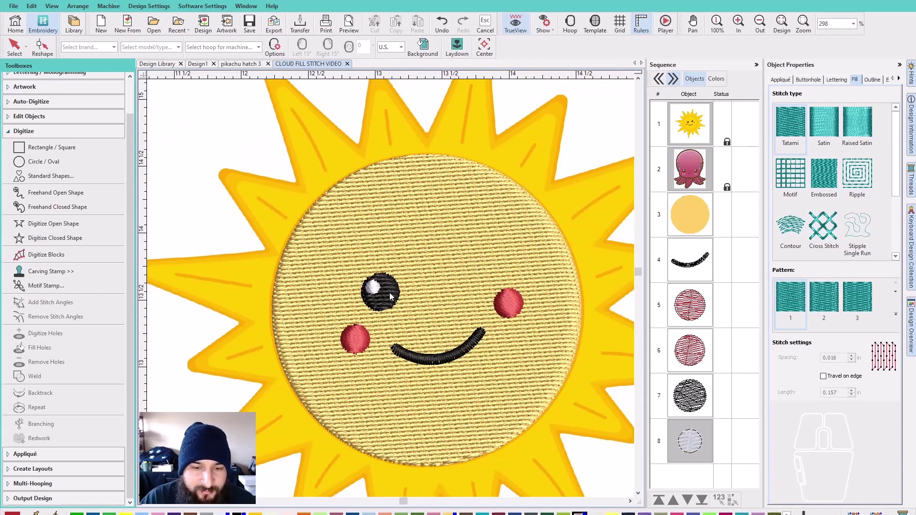
key("s")
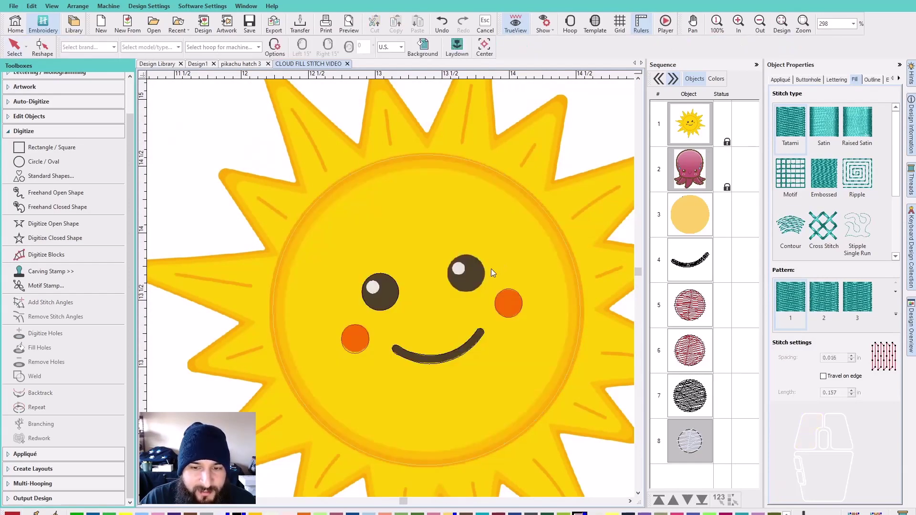
scroll(391, 289, "up", 3)
key("s")
scroll(351, 266, "up", 2)
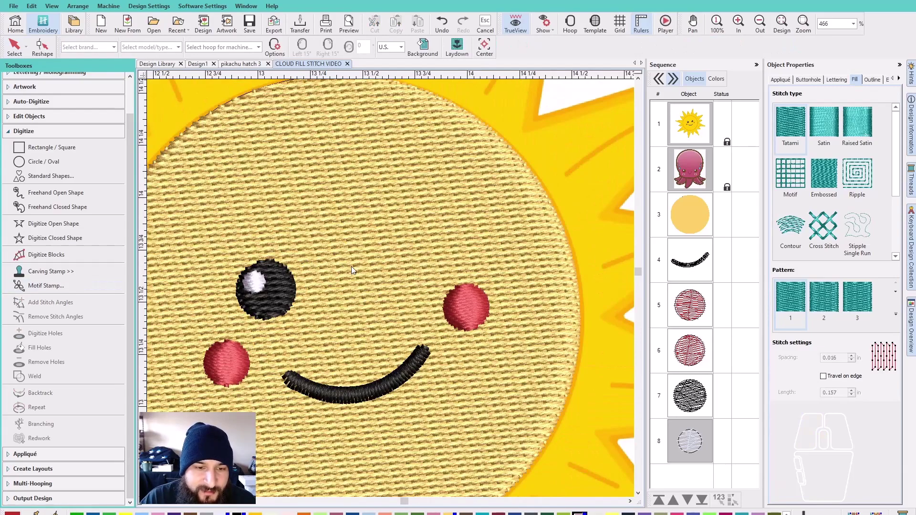
Duplicate the left eye together with its highlight onto the artwork's right eye, then check the stitched face.
left_click(283, 306)
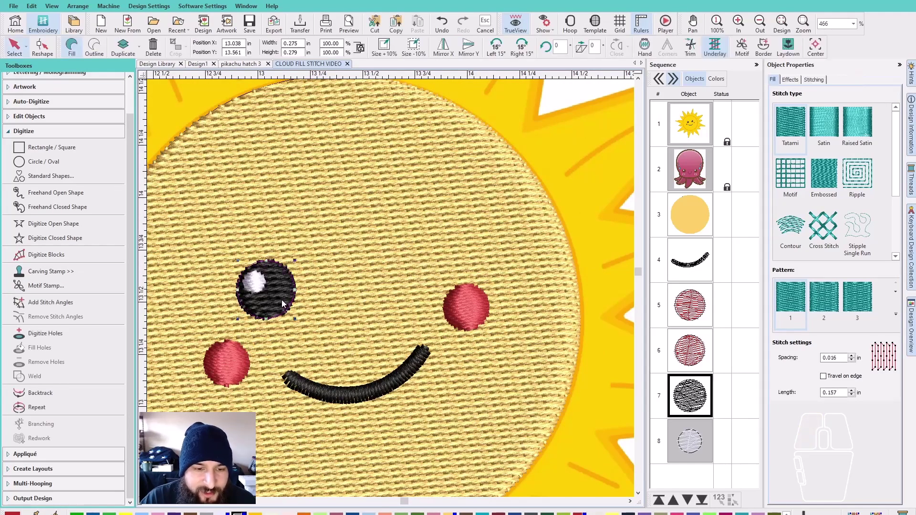
left_click(253, 285, "ctrl")
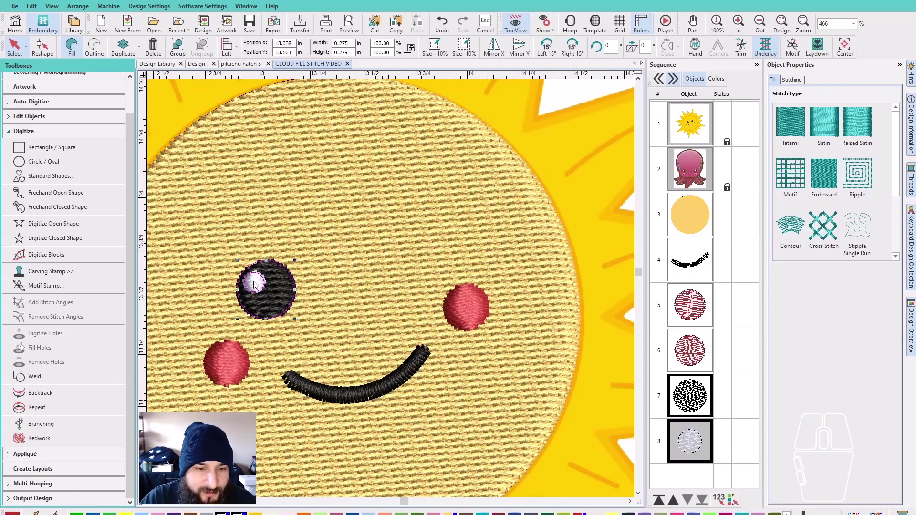
key("ctrl+d")
left_click_drag(253, 285, 387, 255)
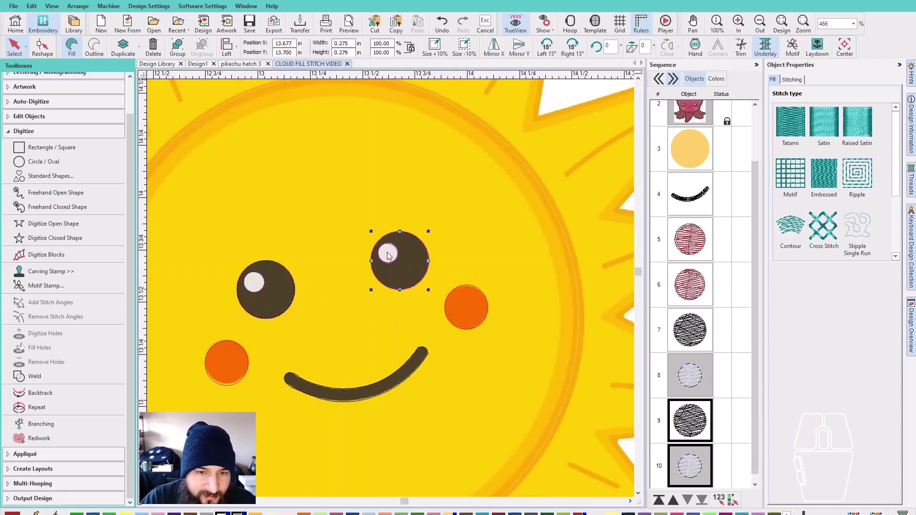
key("s")
key("Escape")
scroll(390, 291, "down", 6)
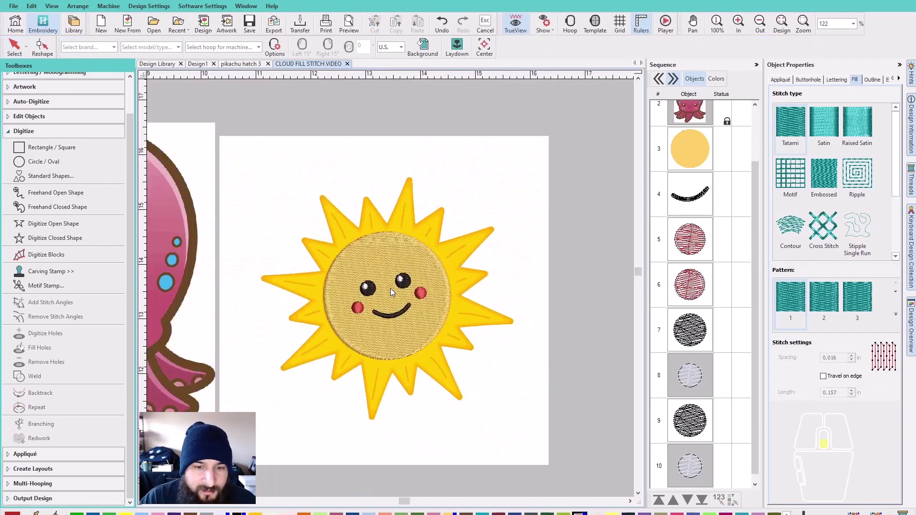
scroll(389, 300, "up", 5)
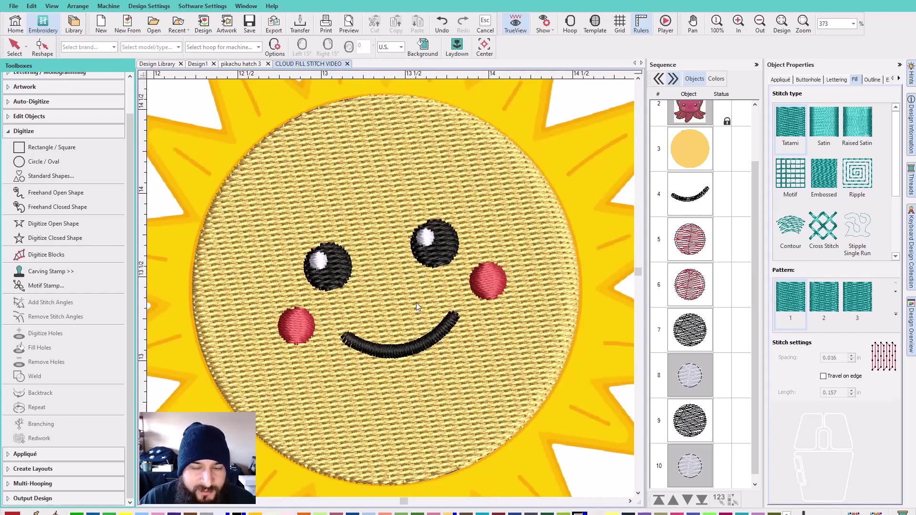
Select the sun's face circle and examine its underlay, pull compensation and stitch angle settings.
left_click(398, 275)
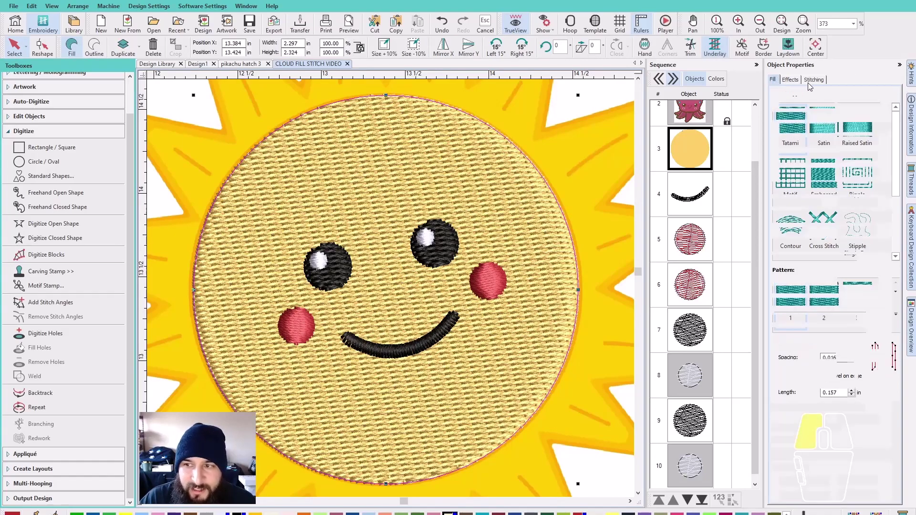
left_click(812, 80)
scroll(825, 155, "up", 4)
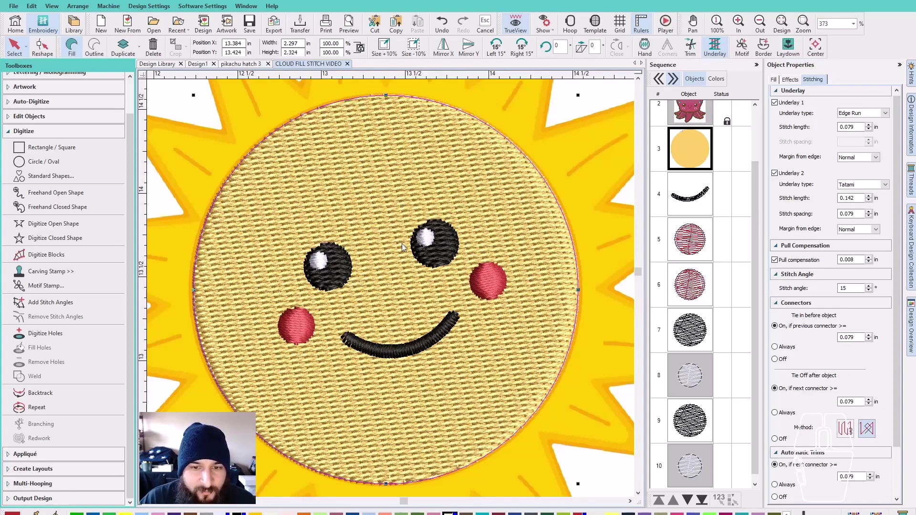
Set the stitch angle of both black eyes to 135°.
left_click(336, 273)
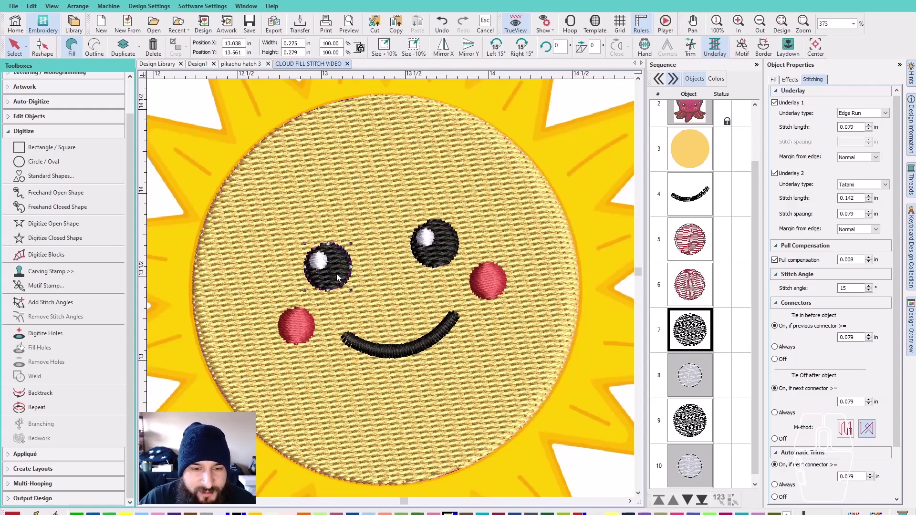
left_click(447, 248, "ctrl")
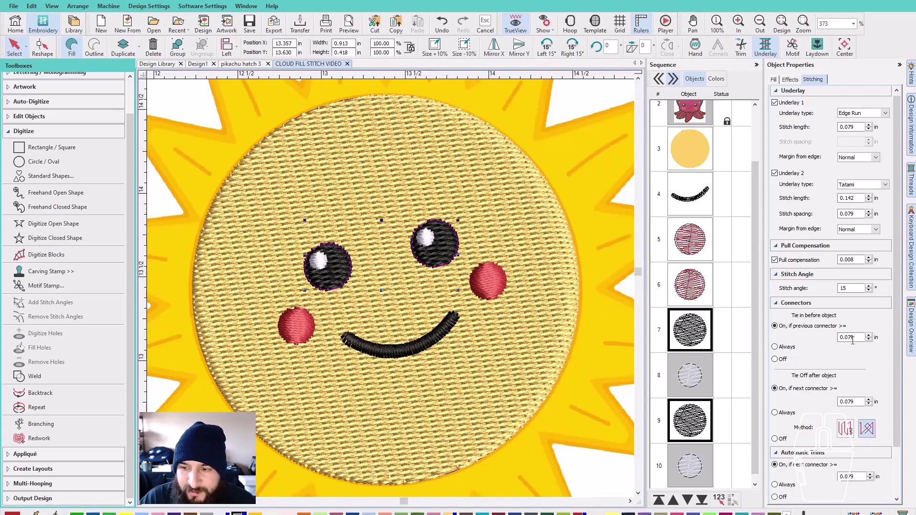
double_click(838, 288)
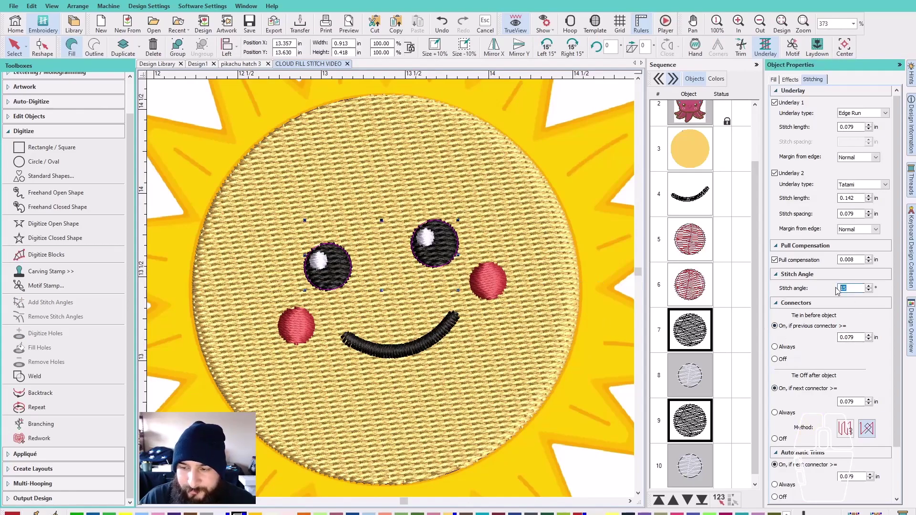
type("135")
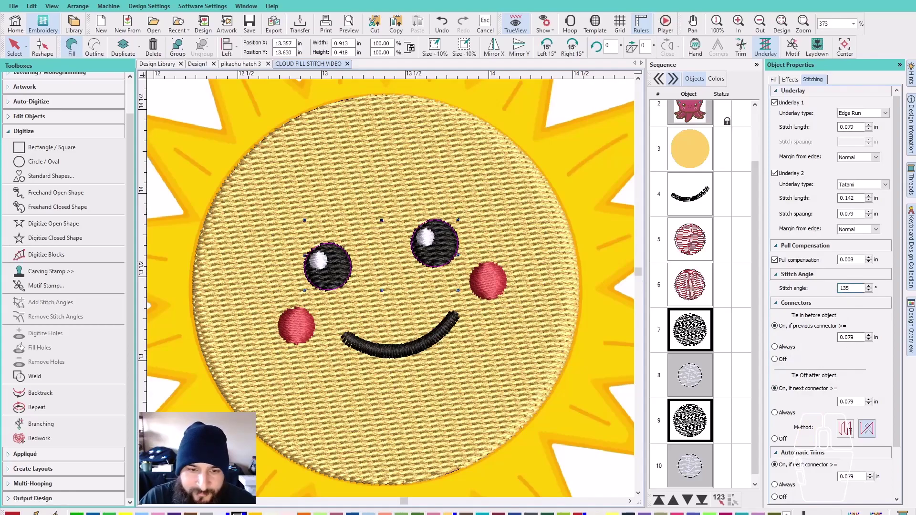
key("Return")
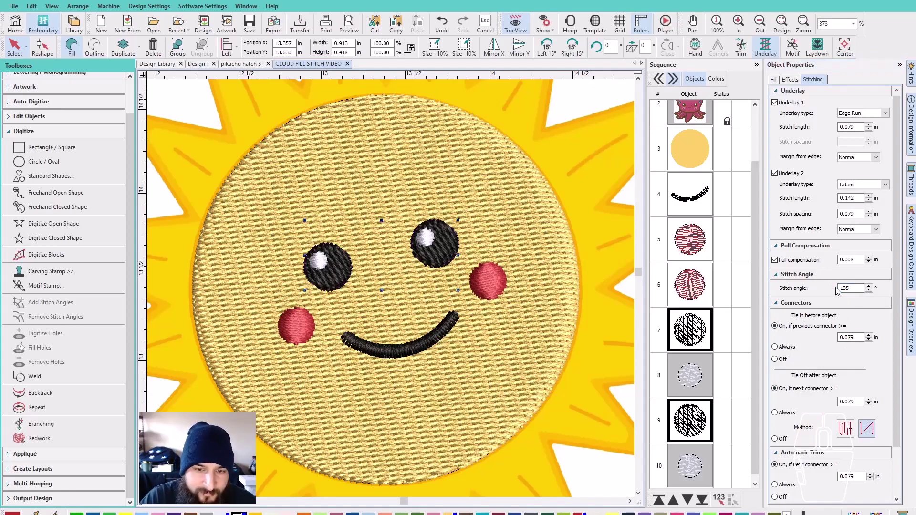
Reshape the left eye's stitch angle line, moving both ends so the stitches run at a slight, nearly horizontal slope.
left_click(341, 268)
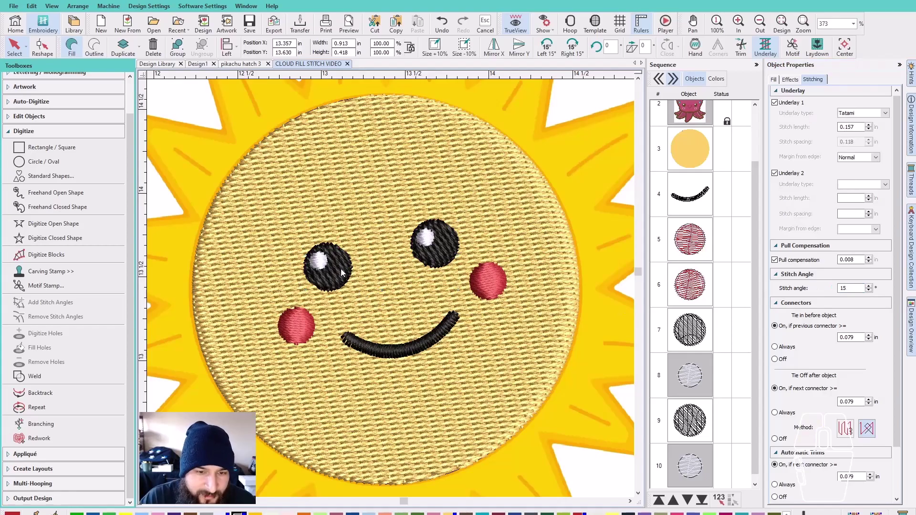
key("h")
scroll(340, 269, "up", 1)
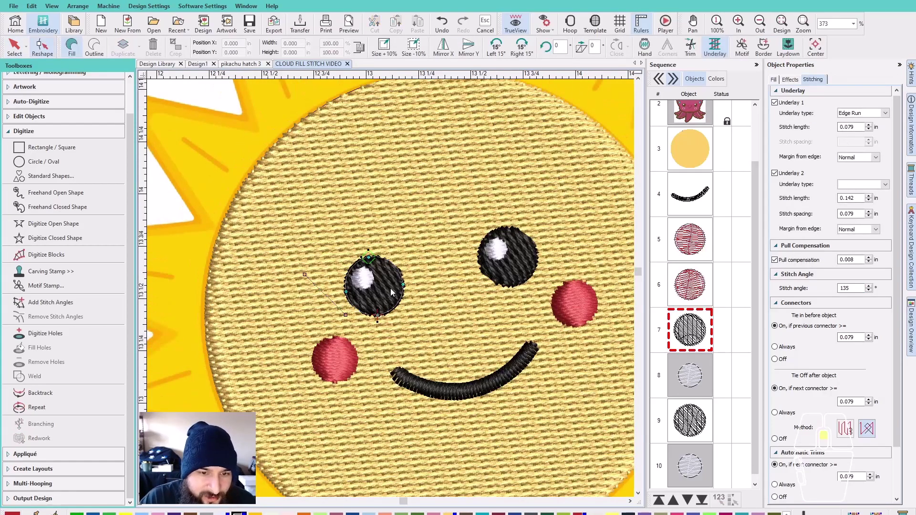
left_click_drag(305, 275, 435, 278)
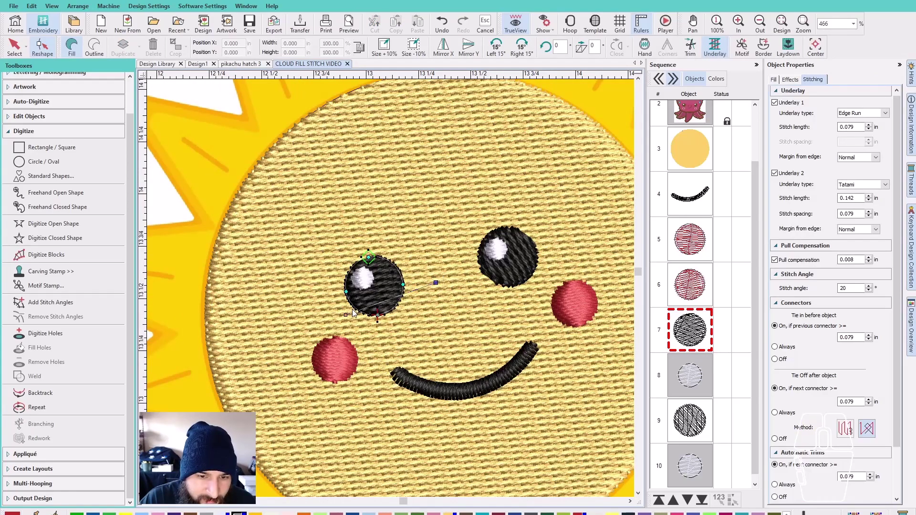
left_click_drag(346, 316, 326, 292)
key("Escape")
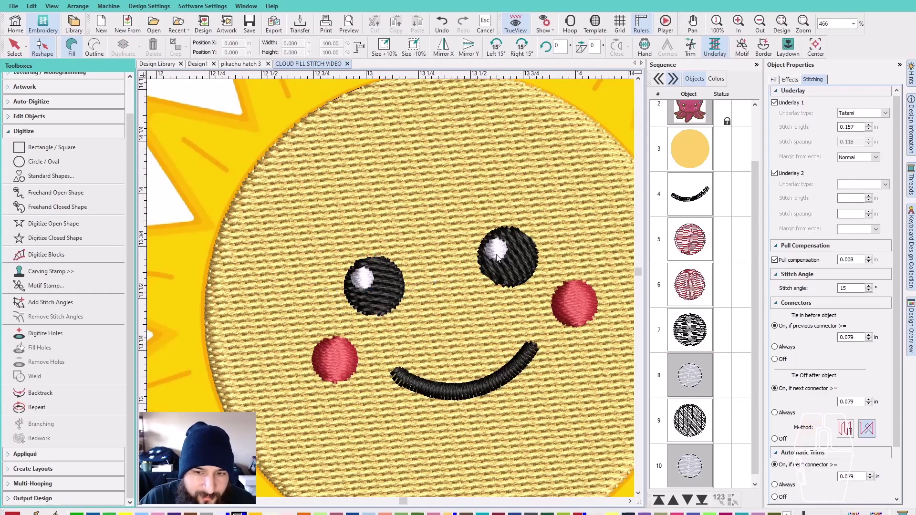
Set the right eye's stitch angle to 5°.
left_click(520, 264)
double_click(846, 288)
type("5")
key("Return")
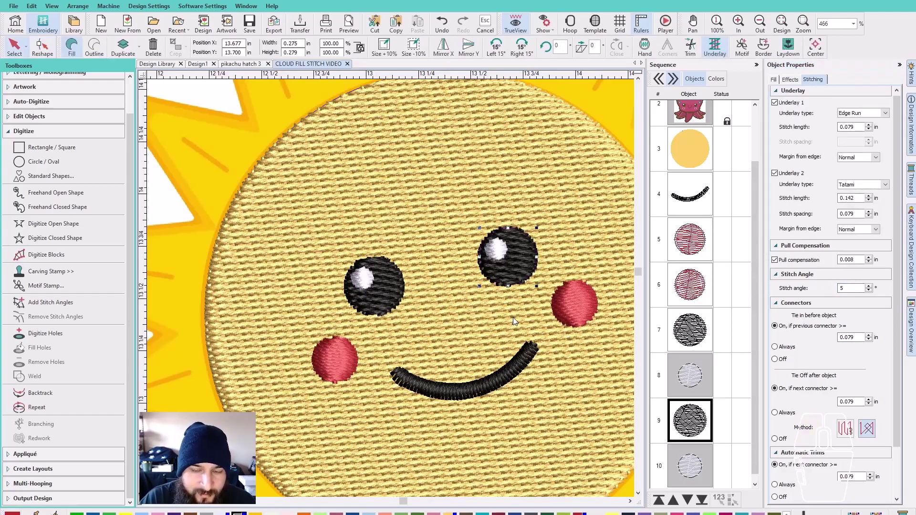
key("Escape")
Set the stitch angle of both white eye highlights to 35°.
left_click(366, 280)
left_click(497, 250, "ctrl")
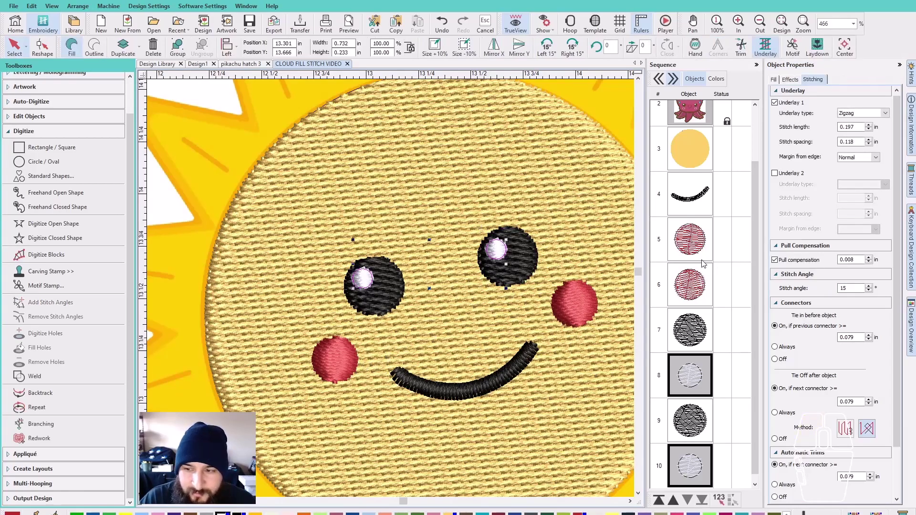
double_click(851, 288)
type("3")
key("Return")
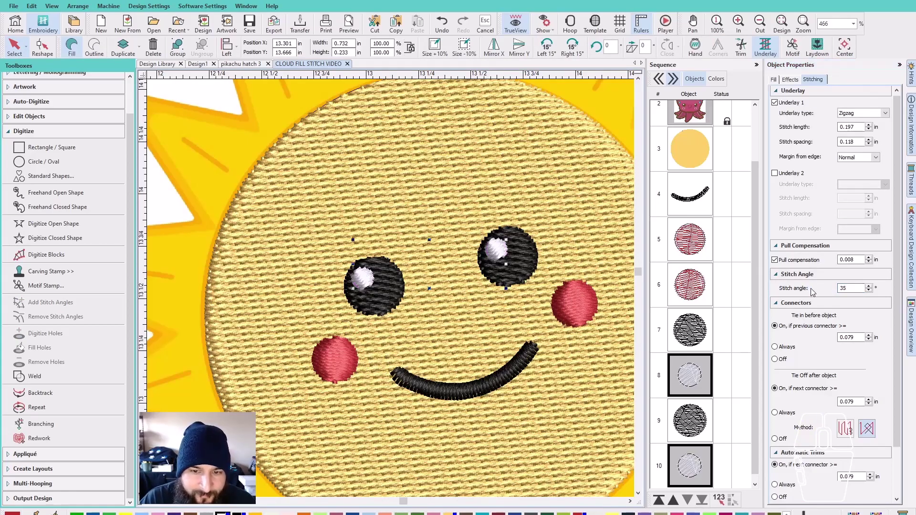
Change both white eye highlights' stitch angle to 90°.
double_click(851, 288)
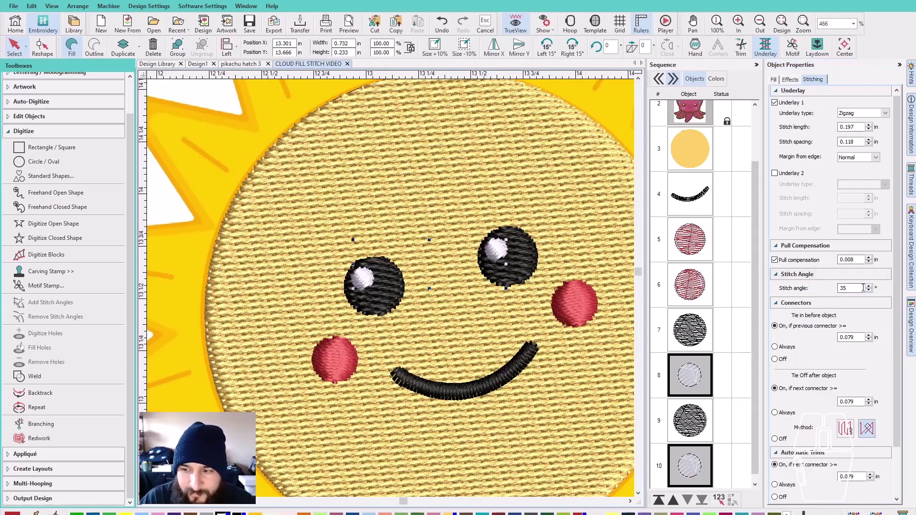
type("9")
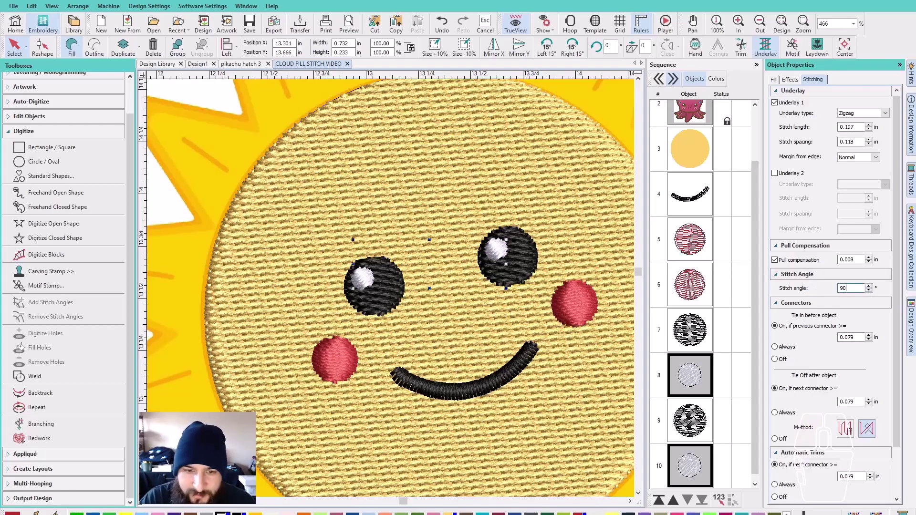
type("0")
key("Return")
left_click(416, 258)
Reshape the left eye highlight's stitch angle line so its satin stitches run diagonally.
scroll(390, 289, "up", 4)
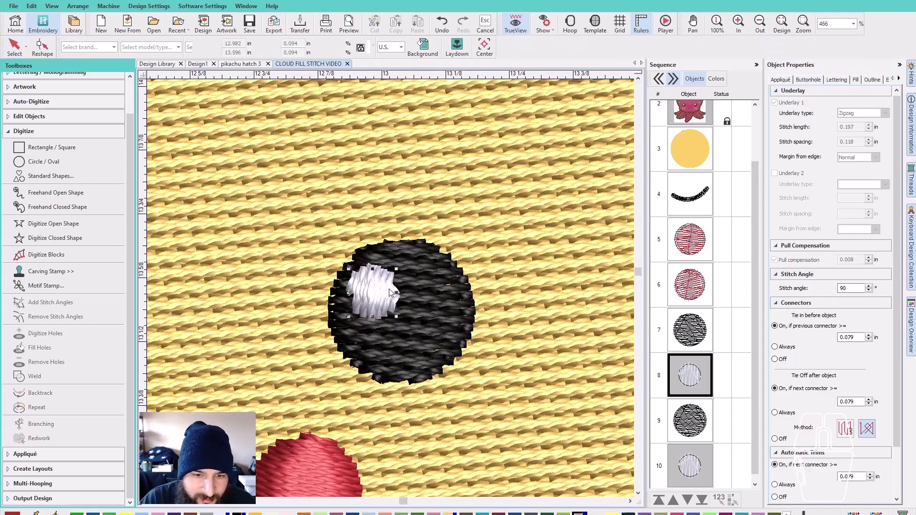
left_click(387, 295)
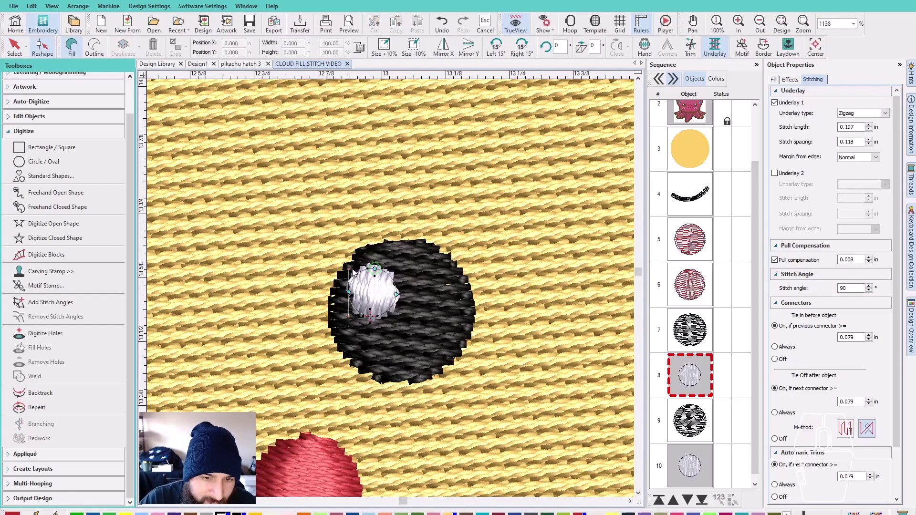
left_click_drag(348, 269, 418, 269)
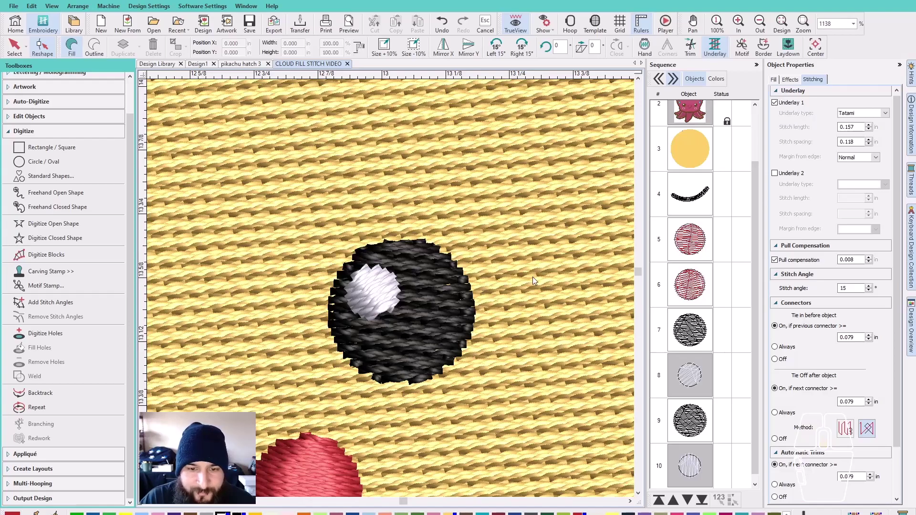
Set the right eye highlight's stitch angle to 35°.
scroll(562, 277, "down", 4)
scroll(379, 288, "down", 2)
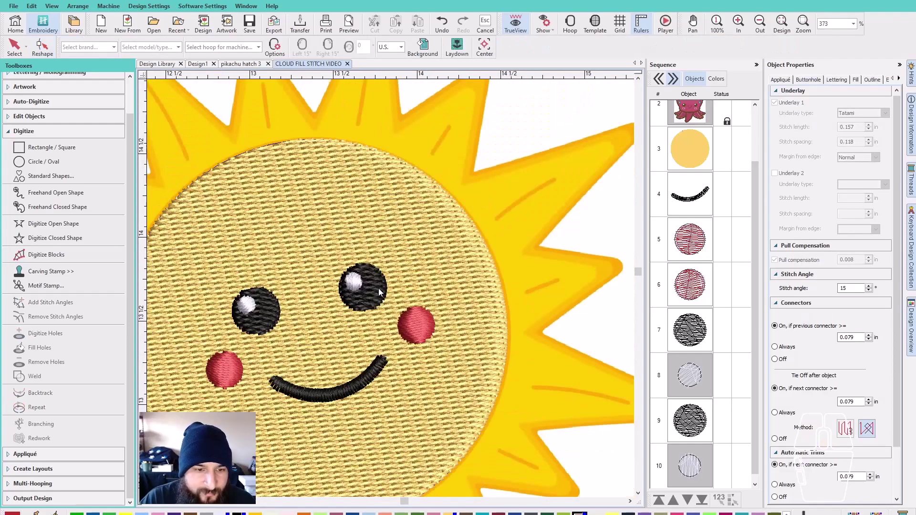
left_click(358, 280)
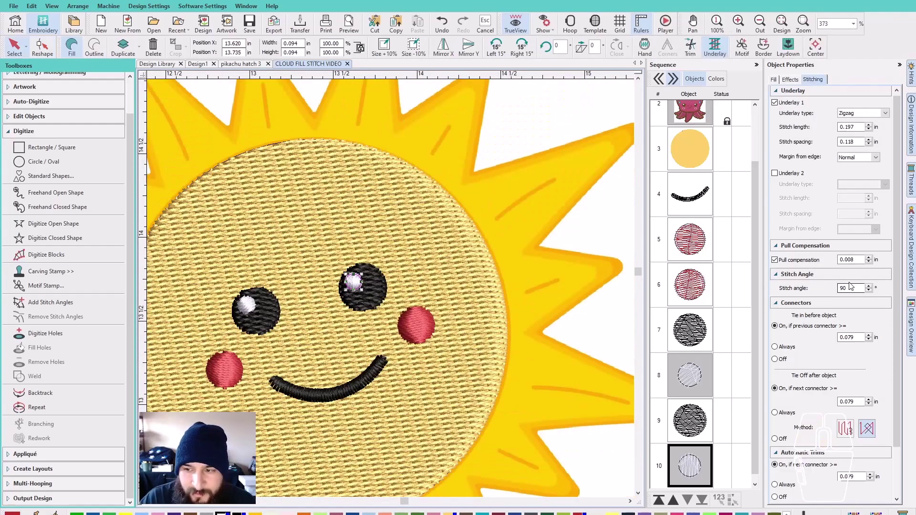
double_click(845, 288)
type("35")
key("Return")
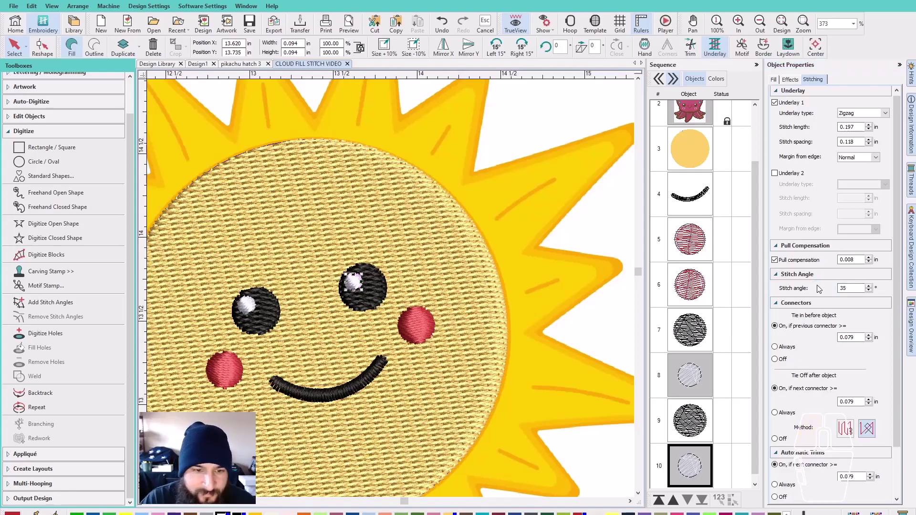
key("Escape")
Set the stitch angle of both red cheeks to 35°.
scroll(324, 345, "down", 2)
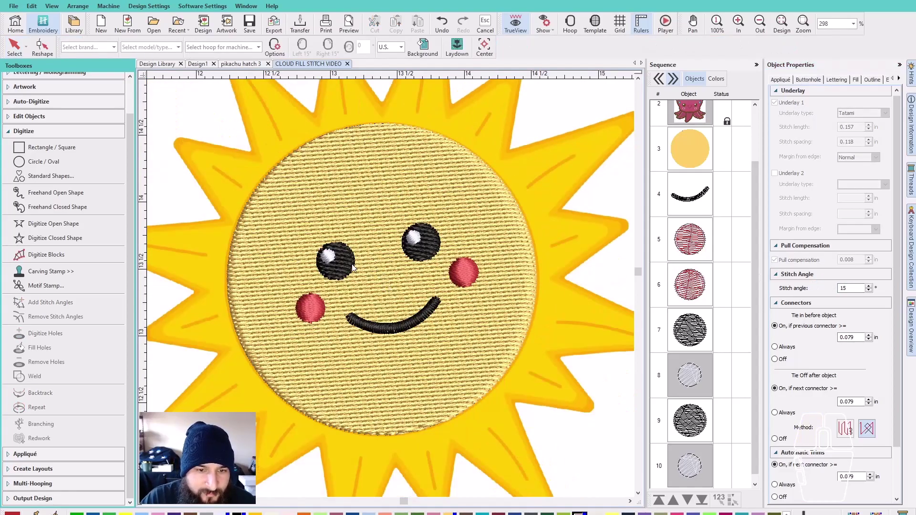
scroll(396, 259, "up", 2)
left_click(294, 349)
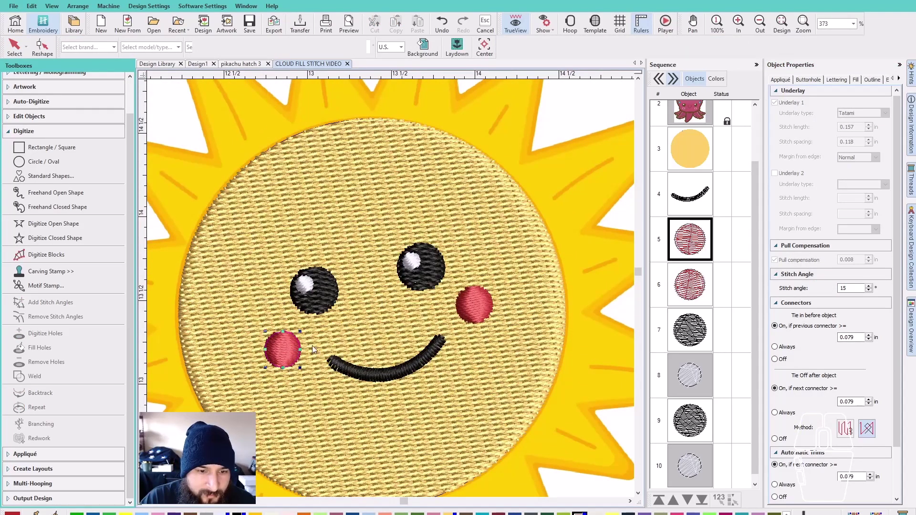
left_click(479, 313, "ctrl")
left_click(851, 288)
type("35")
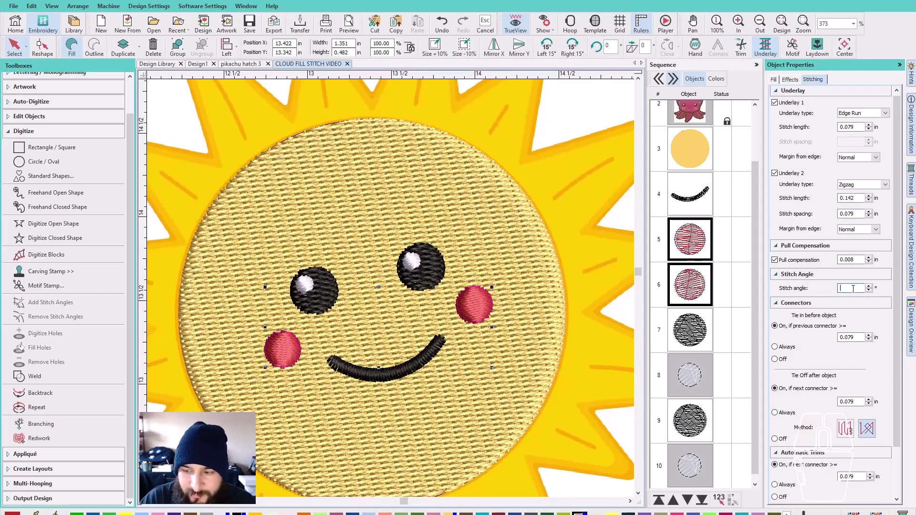
key("Return")
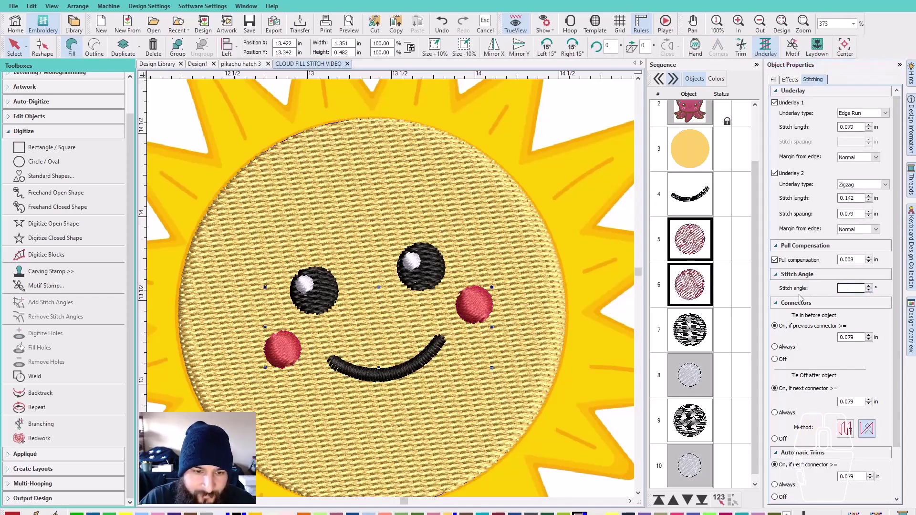
key("Escape")
Examine the smile's stitching settings and compare the stitched face with and without the sun artwork.
left_click(414, 372)
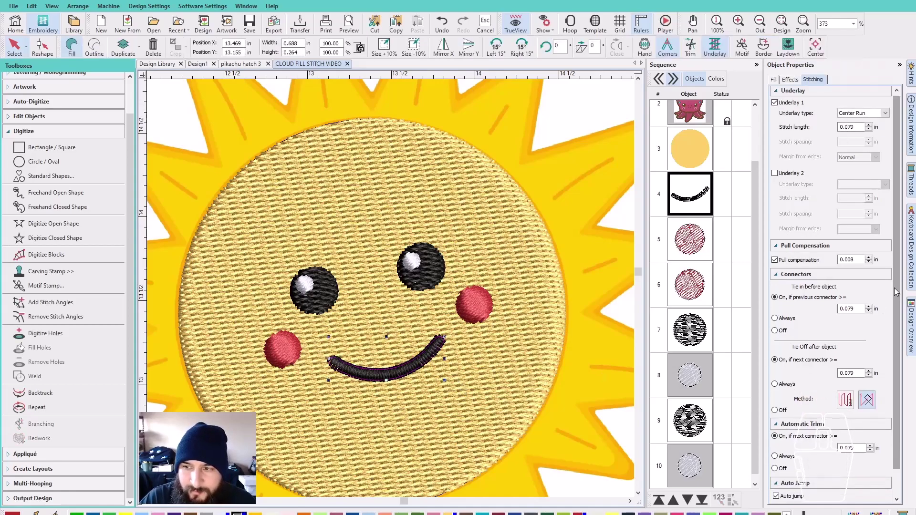
key("Escape")
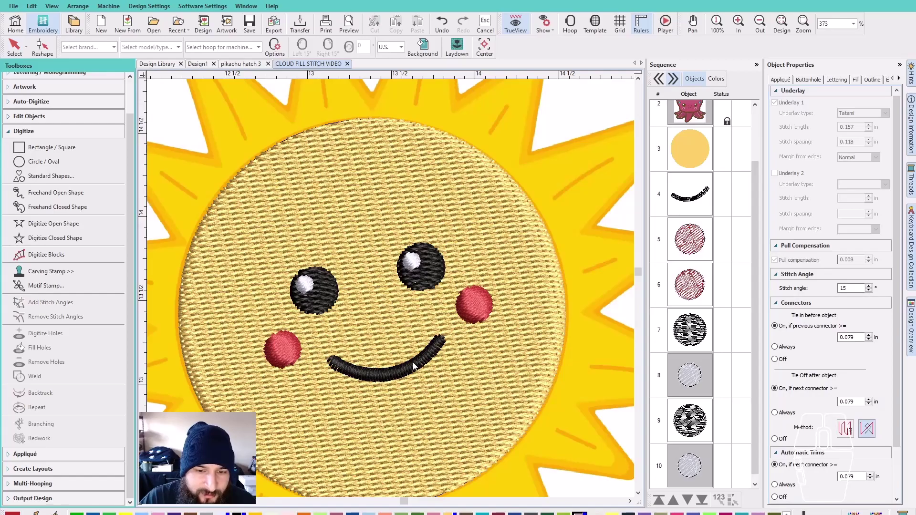
scroll(413, 366, "down", 3)
key("d")
scroll(392, 286, "up", 2)
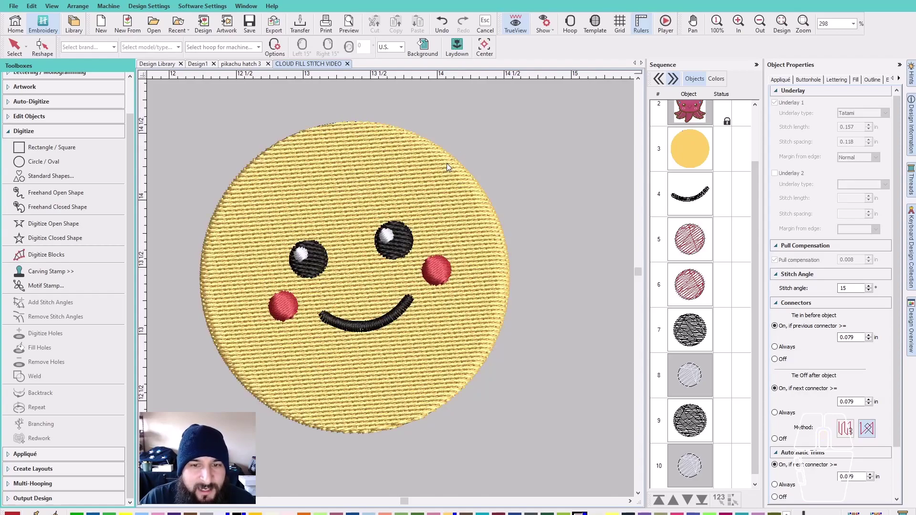
key("d")
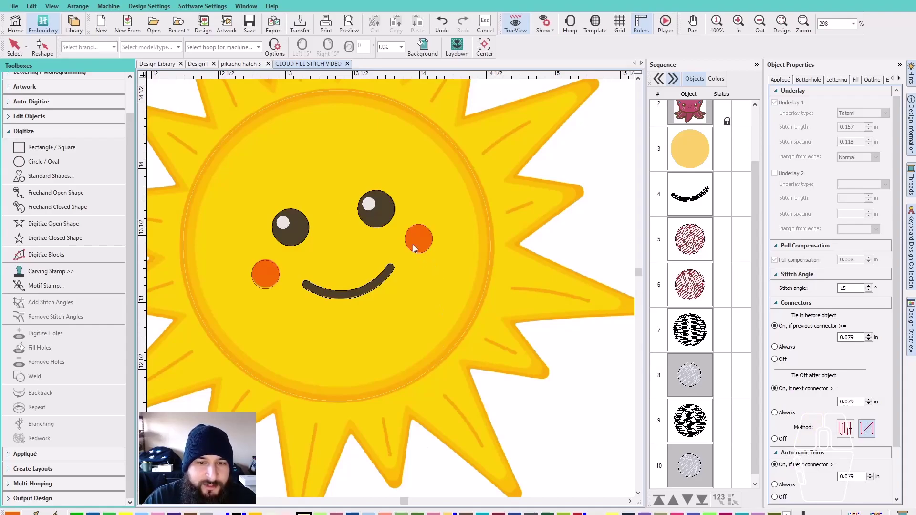
Start a Digitize Blocks border with a point pair spanning the face ring's width at its lower-right edge.
left_click(69, 263)
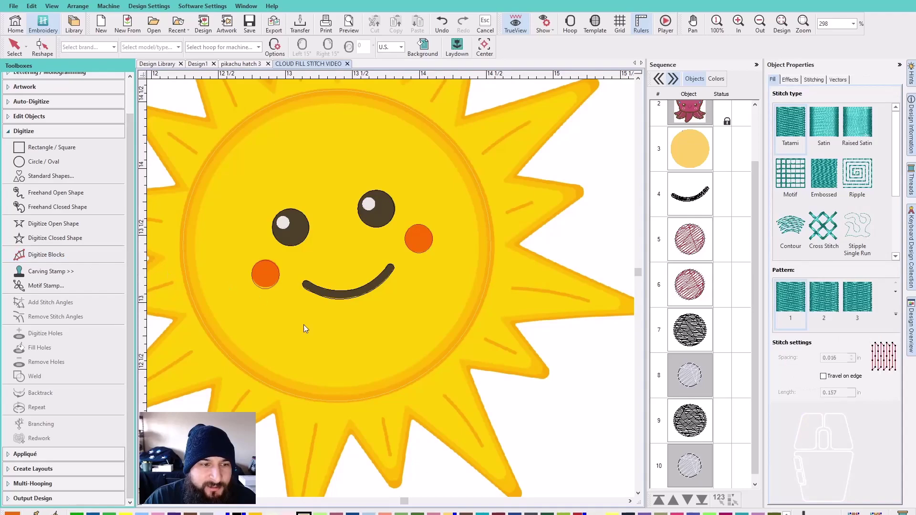
scroll(390, 288, "up", 2)
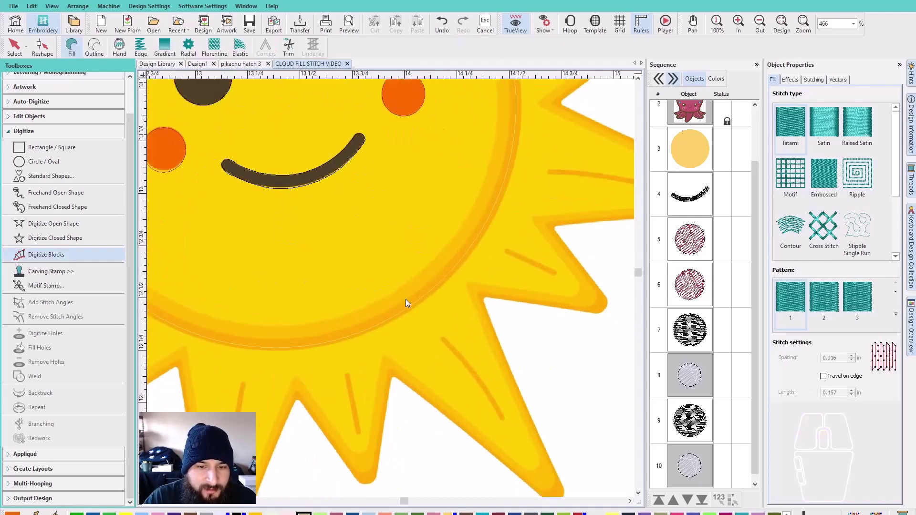
scroll(390, 288, "up", 4)
key("s")
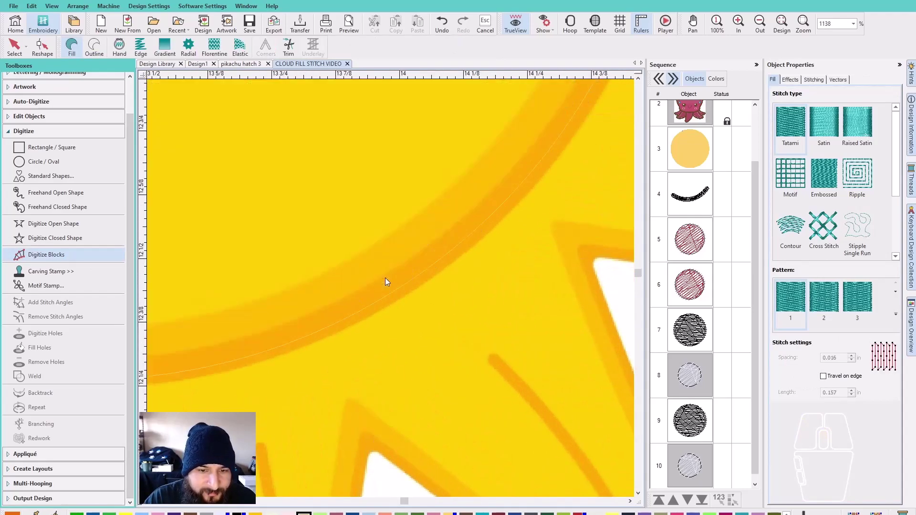
scroll(377, 276, "down", 3)
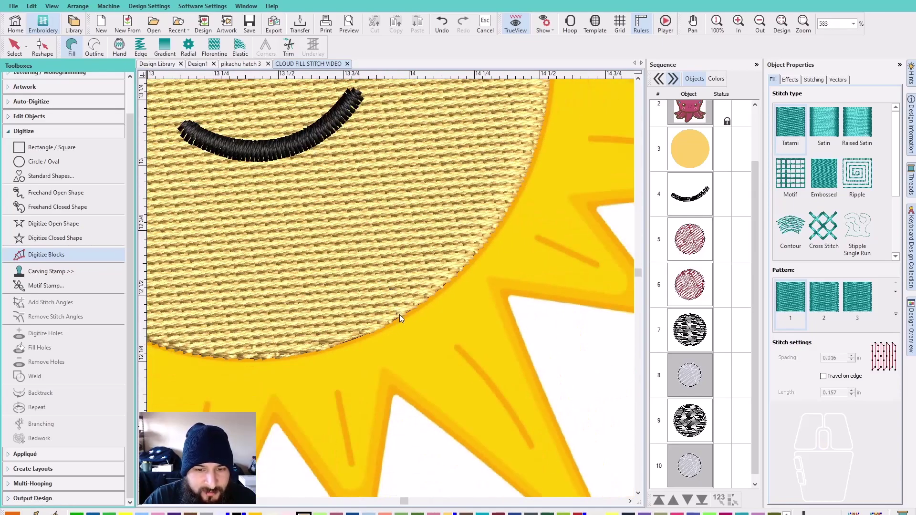
scroll(388, 289, "down", 3)
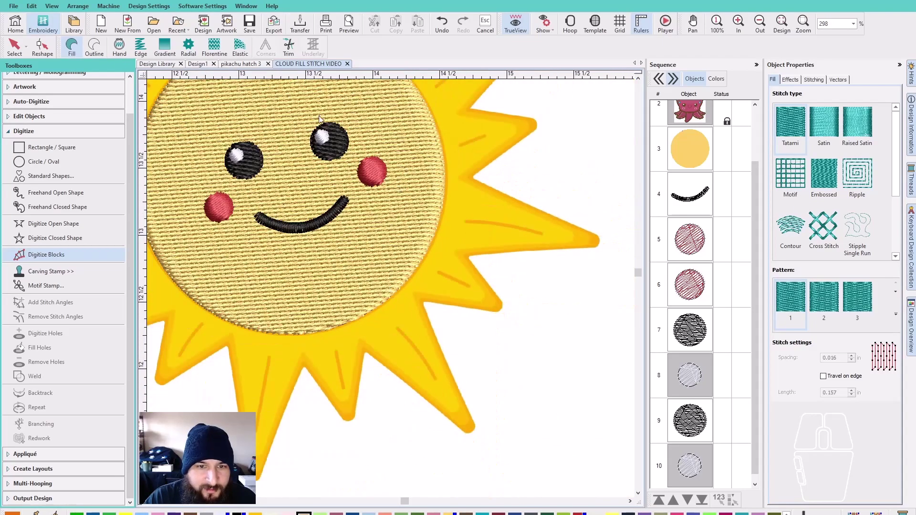
key("s")
scroll(390, 288, "up", 4)
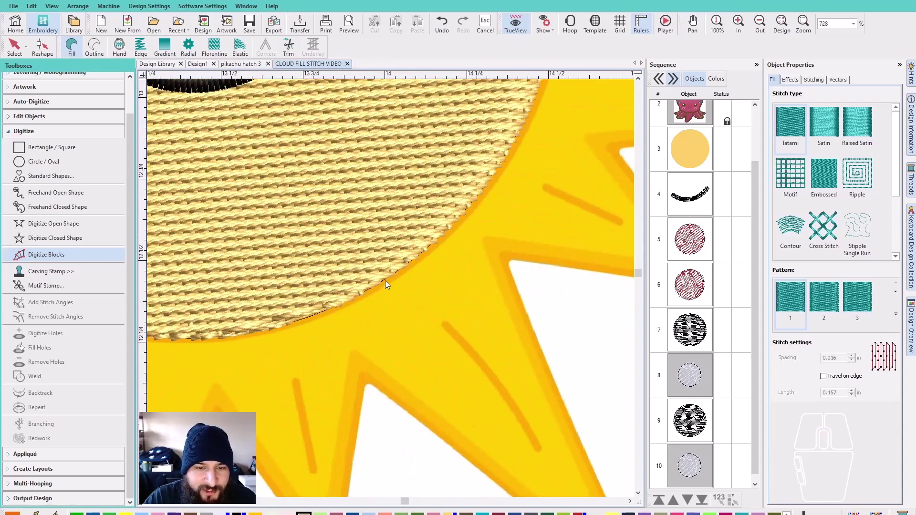
key("s")
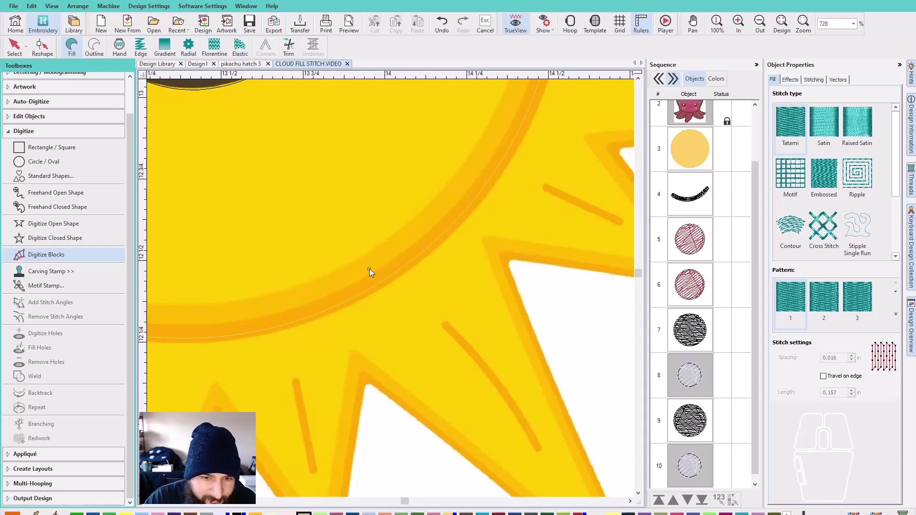
left_click(387, 297)
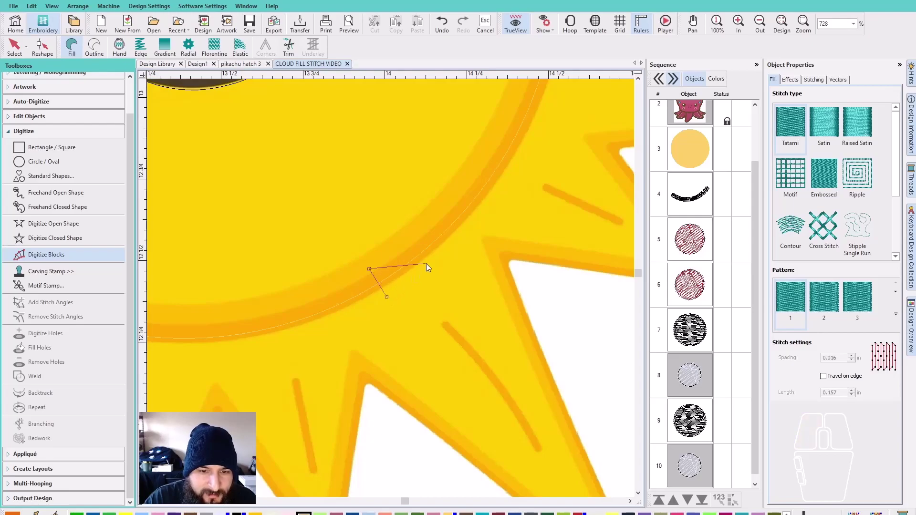
Continue the block border up the ring's right side with two more point pairs, the second beside the right cheek.
scroll(474, 176, "down", 3)
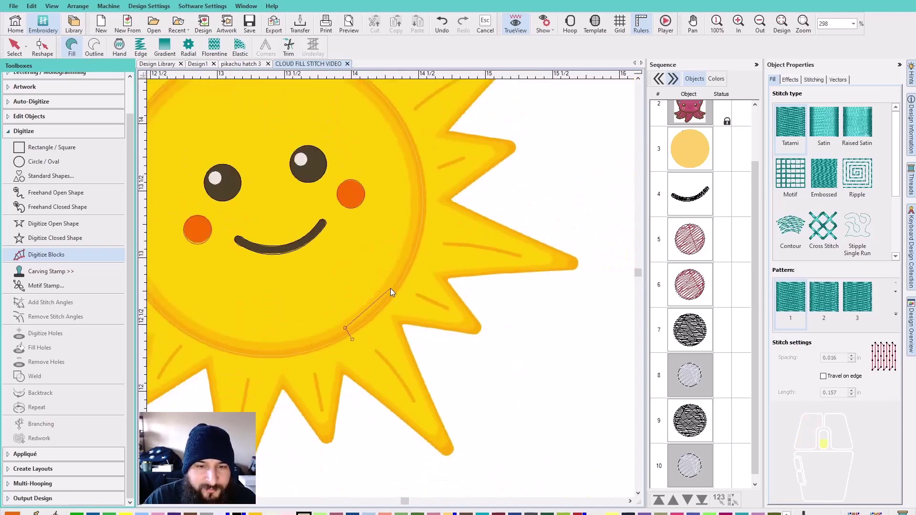
scroll(390, 288, "up", 4)
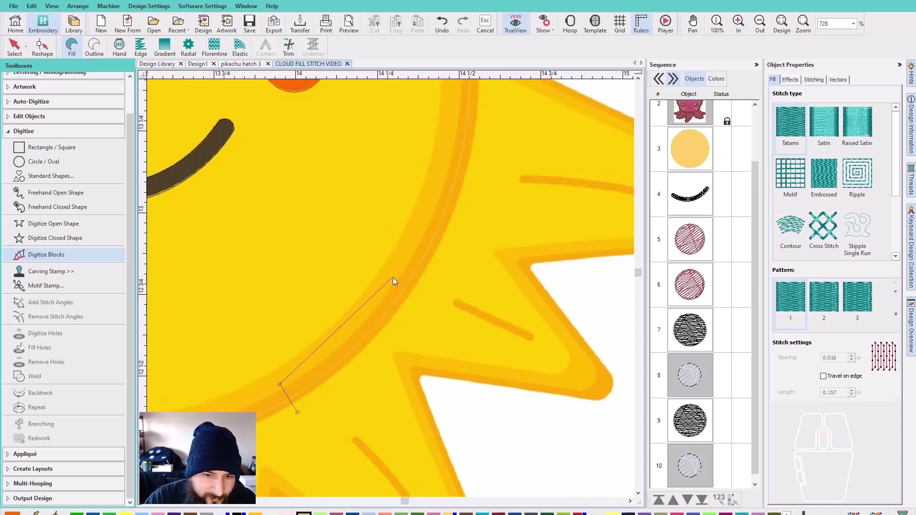
left_click(393, 275)
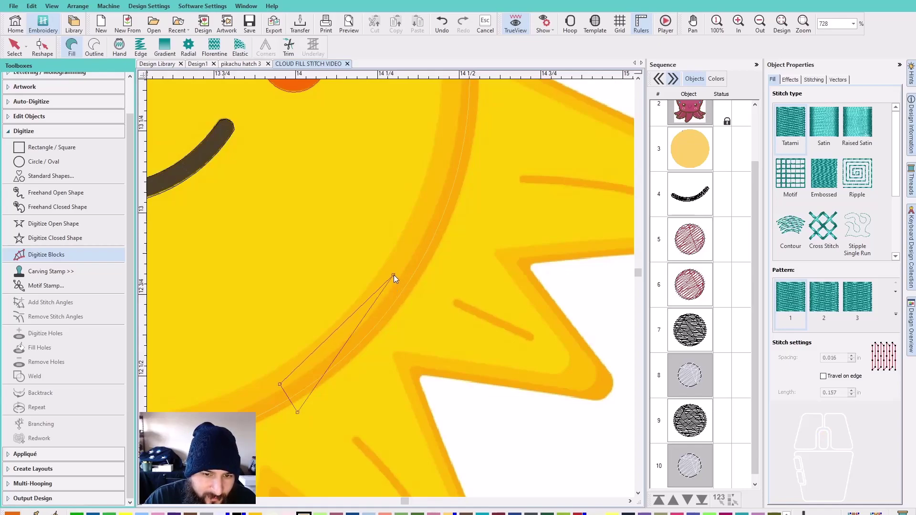
left_click(421, 293)
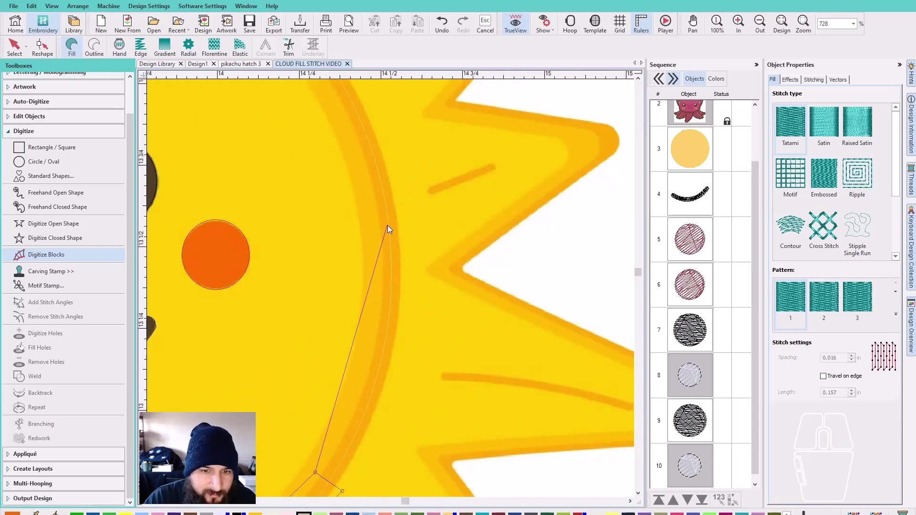
left_click(374, 233)
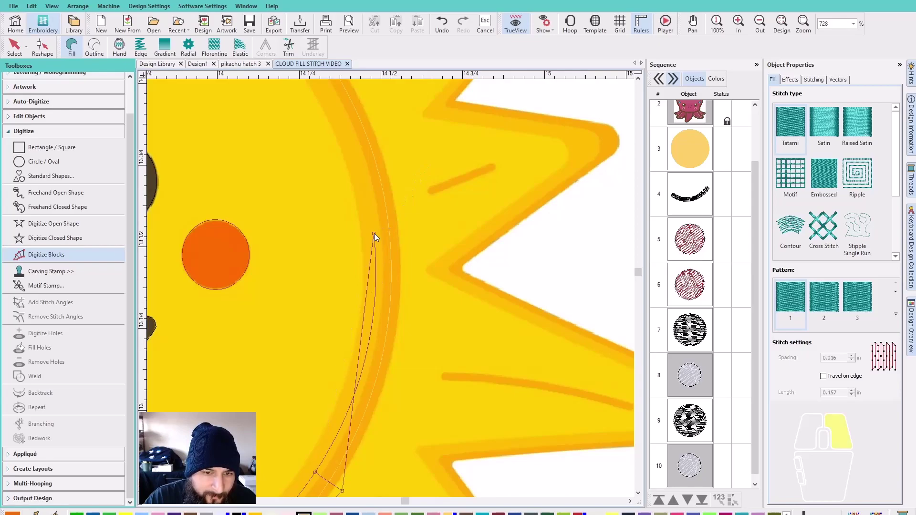
left_click(407, 233)
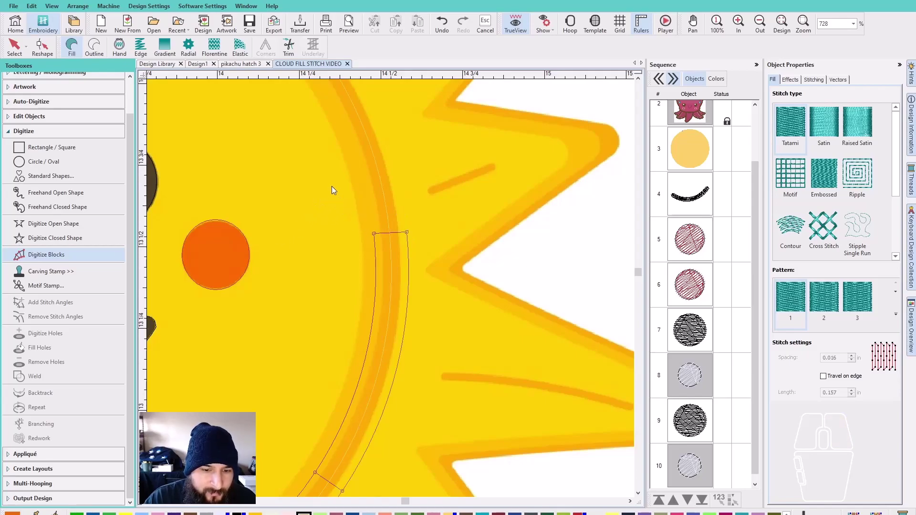
Extend the block border with curved point pairs at the ring's upper right and at its top centre.
left_click_drag(342, 119, 367, 214)
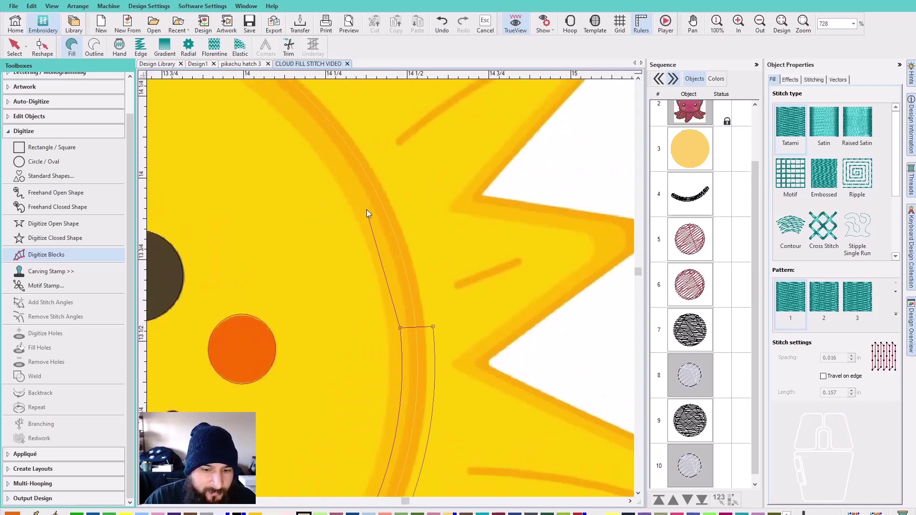
left_click(320, 133)
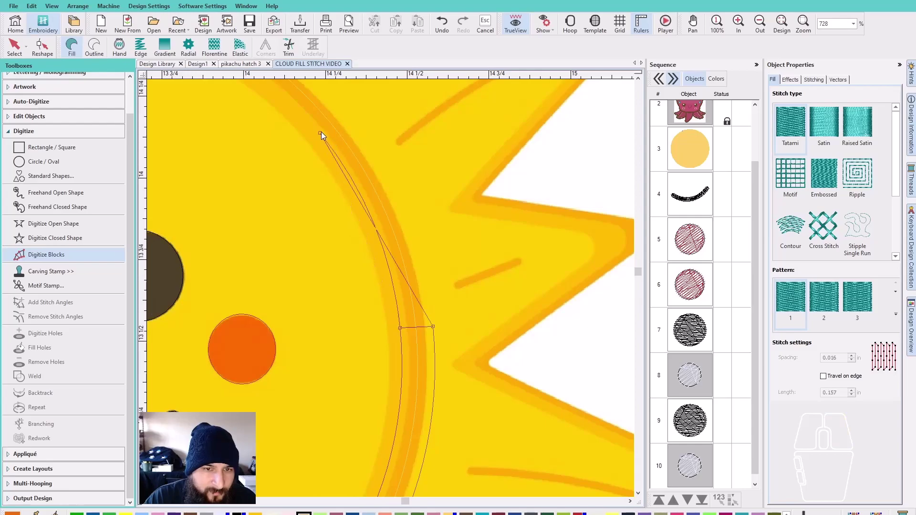
left_click(348, 116)
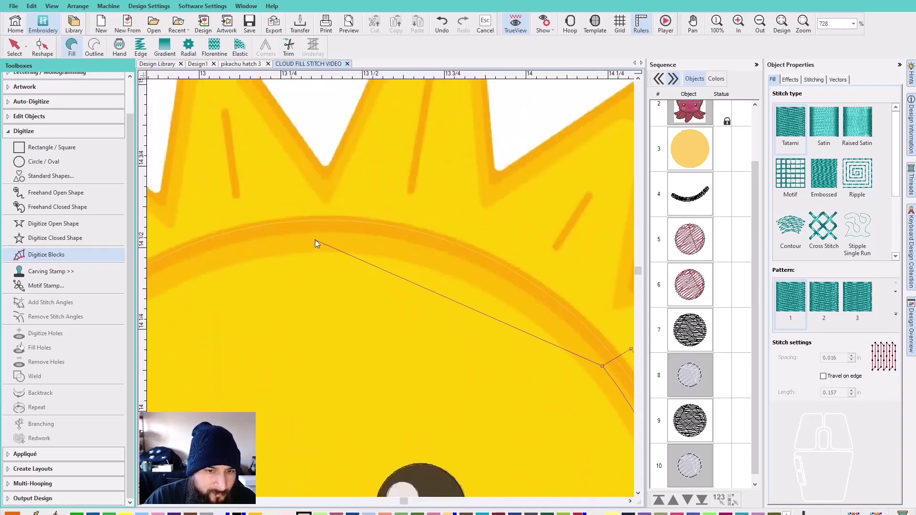
left_click(312, 237)
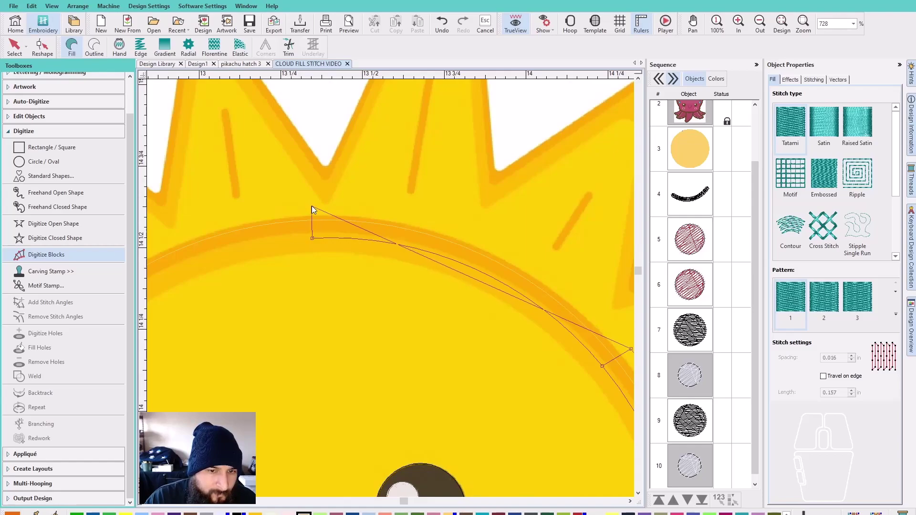
left_click(311, 207)
Carry the block border down around the left half of the ring with a curve point pair beside the left cheek.
scroll(311, 205, "down", 4)
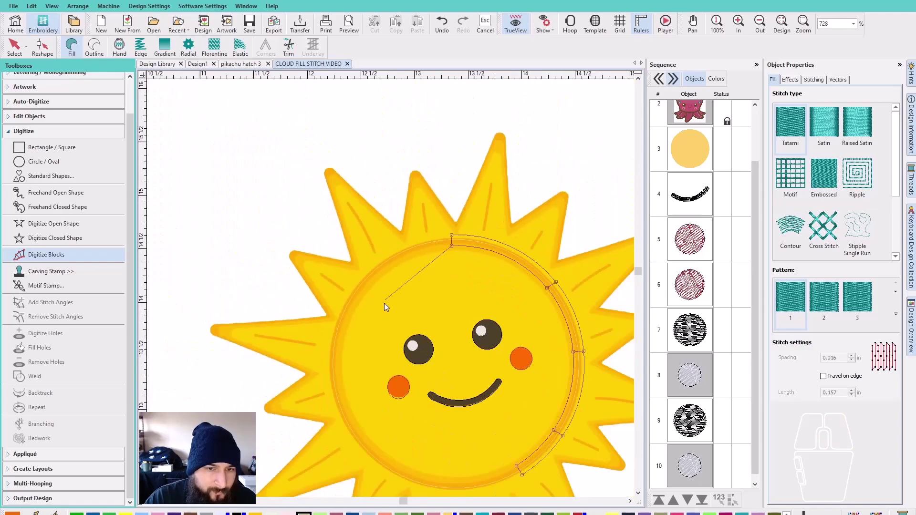
scroll(404, 252, "up", 2)
scroll(365, 297, "up", 3)
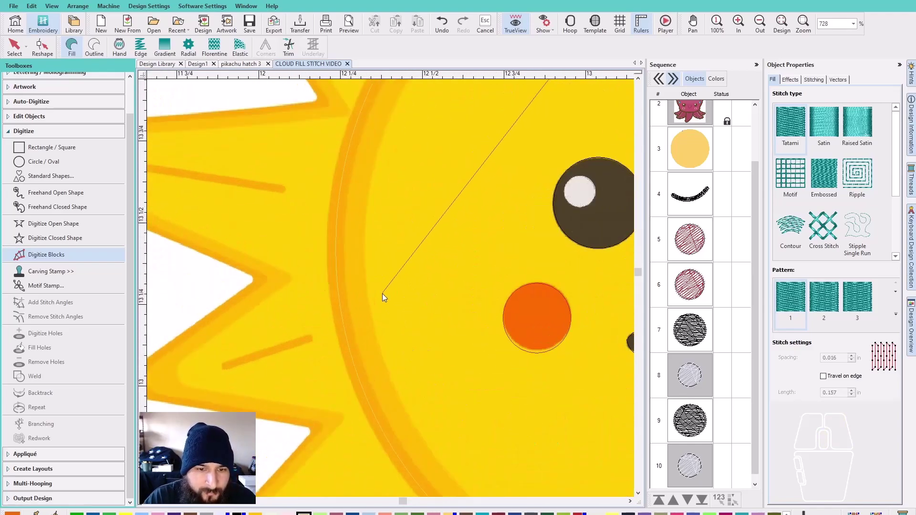
right_click(353, 284)
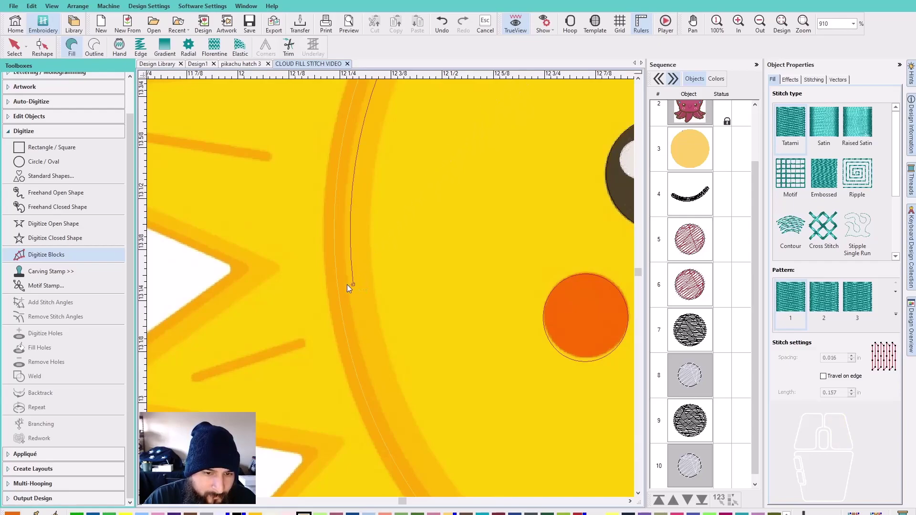
right_click(312, 285)
Place a curve point pair across the ring at the bottom of the face, correcting the inner point to follow the ring.
scroll(416, 429, "down", 4)
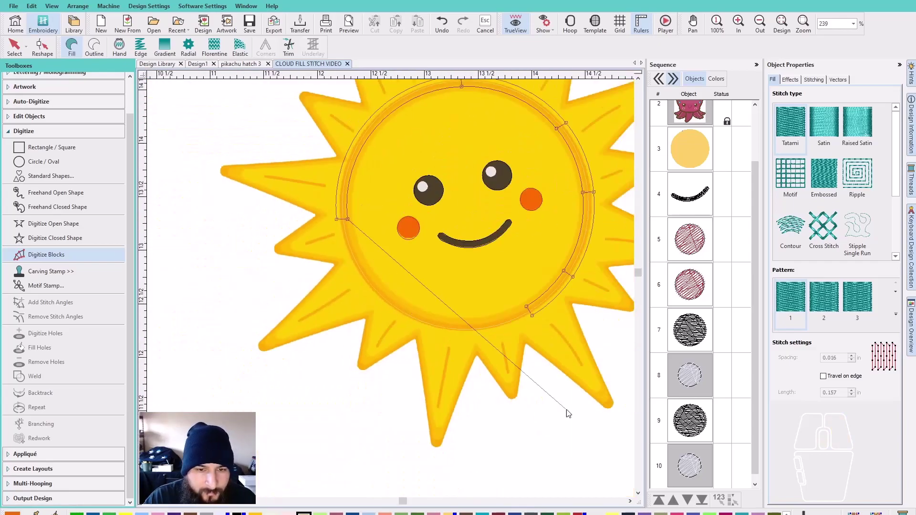
scroll(390, 288, "up", 3)
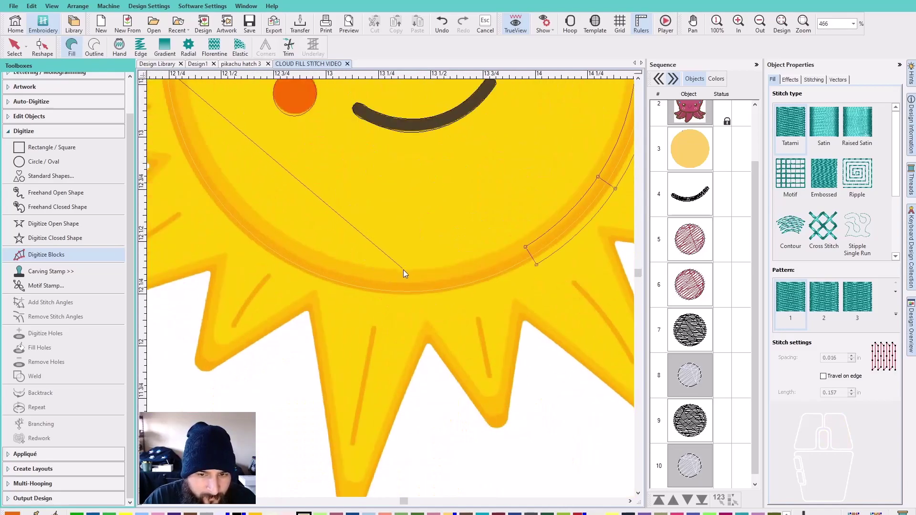
right_click(402, 276)
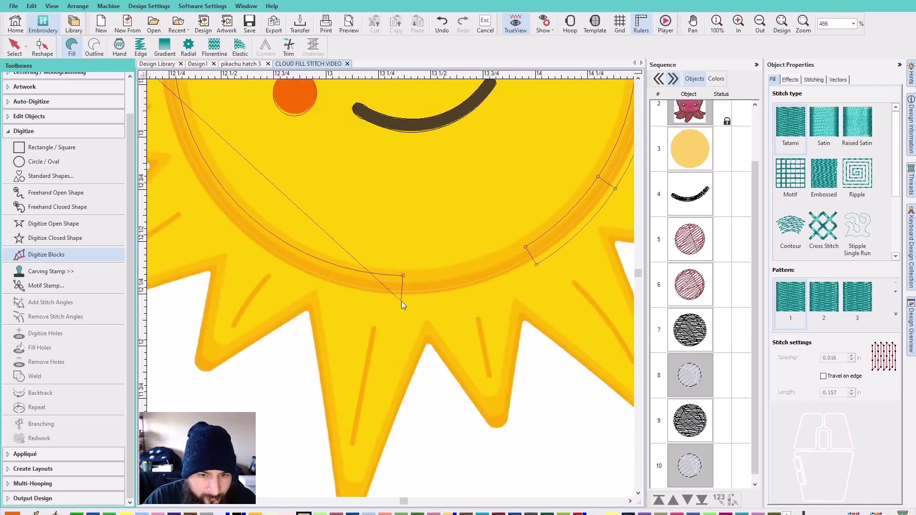
scroll(402, 297, "up", 3)
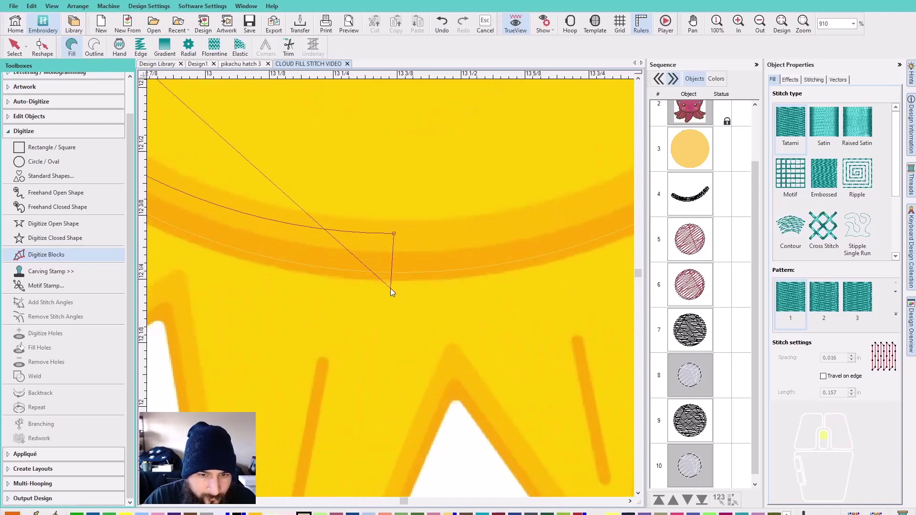
key("BackSpace")
left_click(395, 255)
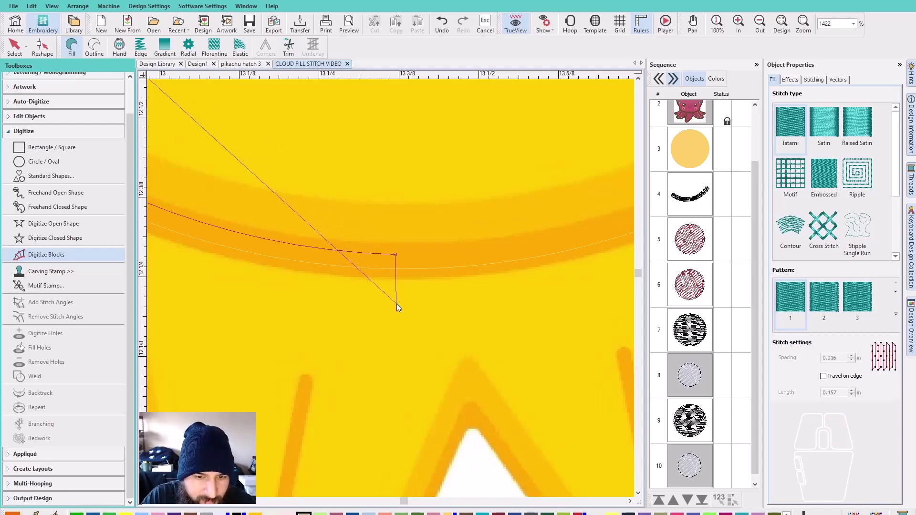
key("BackSpace")
left_click(396, 249)
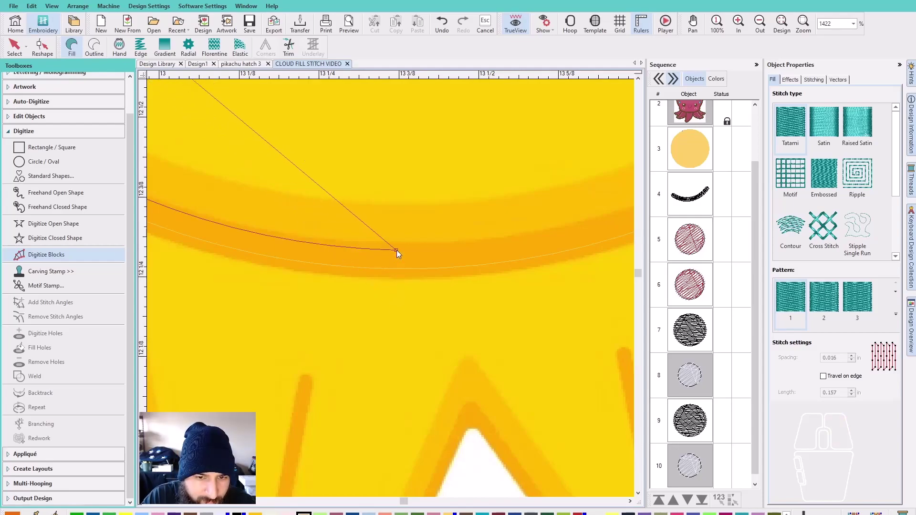
left_click(397, 314)
Close the border with a final point pair slightly overlapping its starting edge, and finish the block object.
scroll(397, 314, "down", 1)
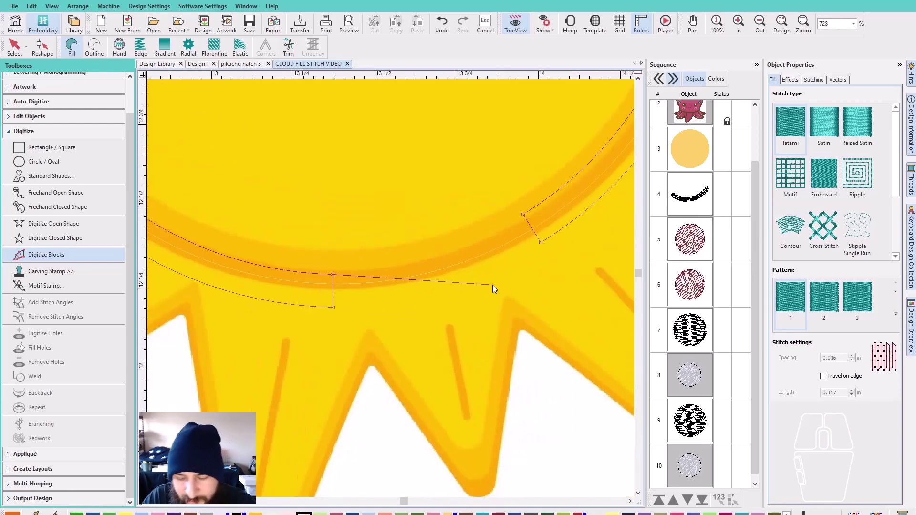
scroll(524, 220, "up", 1)
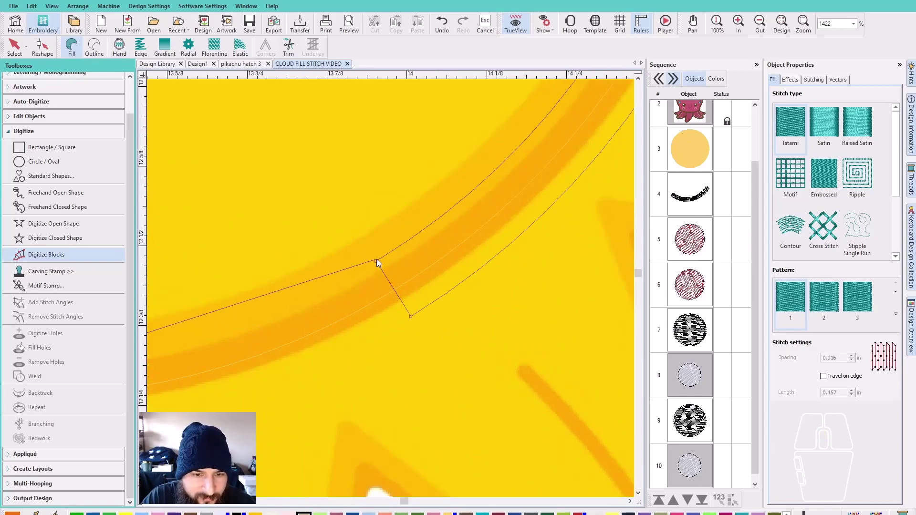
scroll(376, 261, "up", 1)
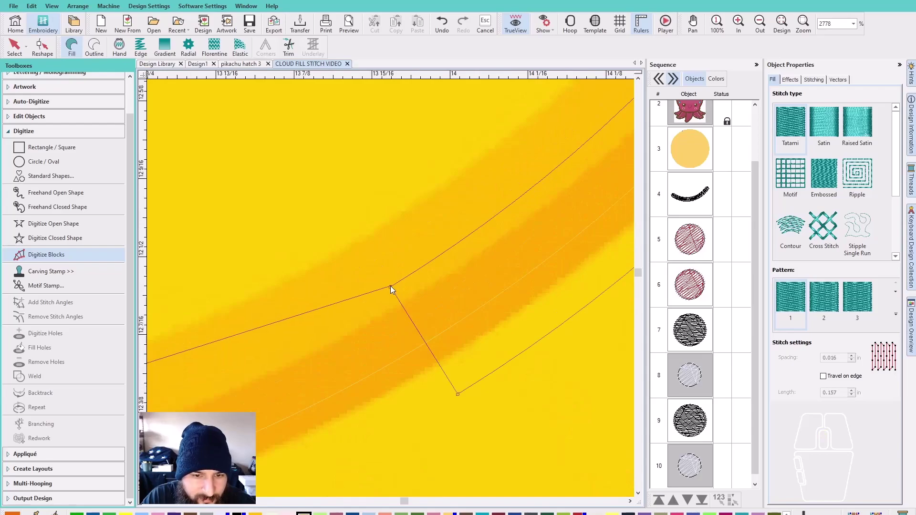
left_click(391, 287)
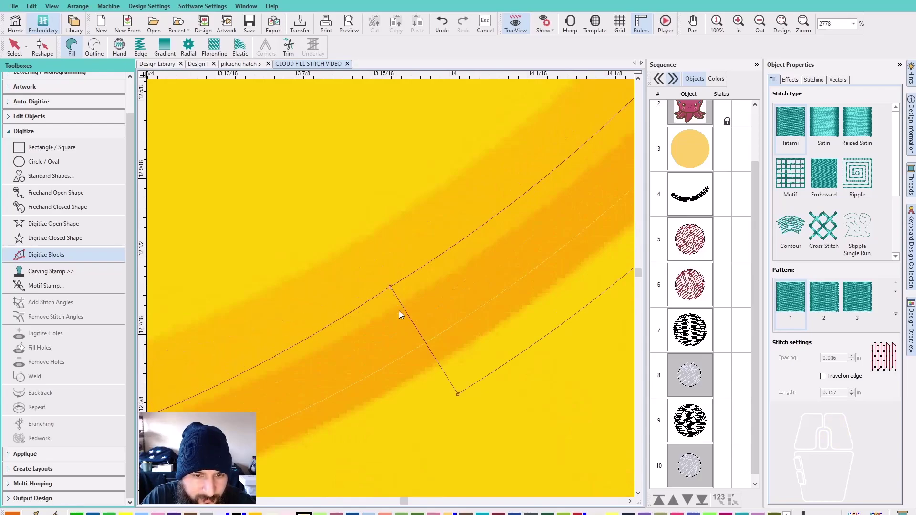
left_click(459, 399)
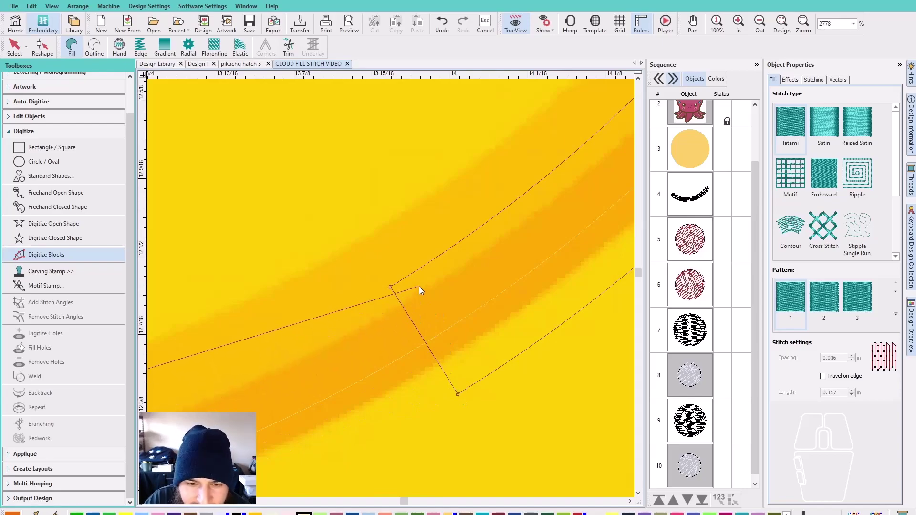
left_click(405, 277)
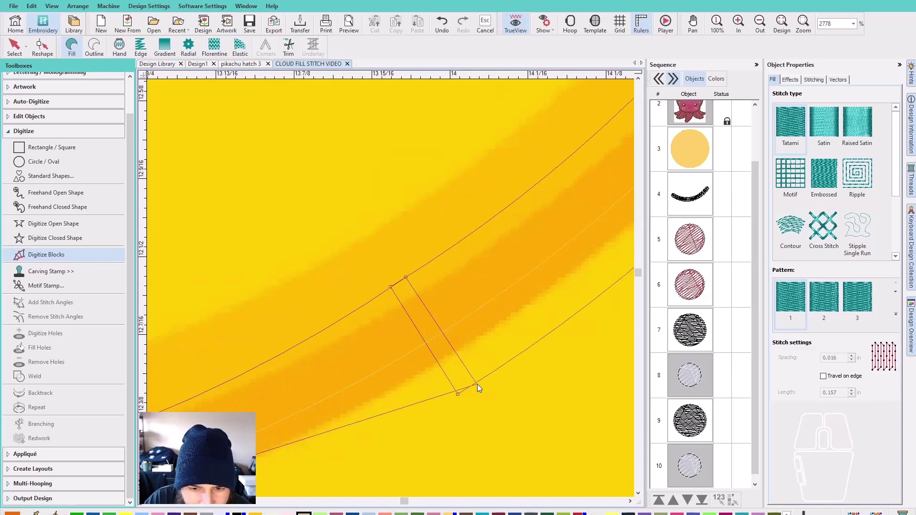
left_click(476, 382)
scroll(476, 382, "down", 3)
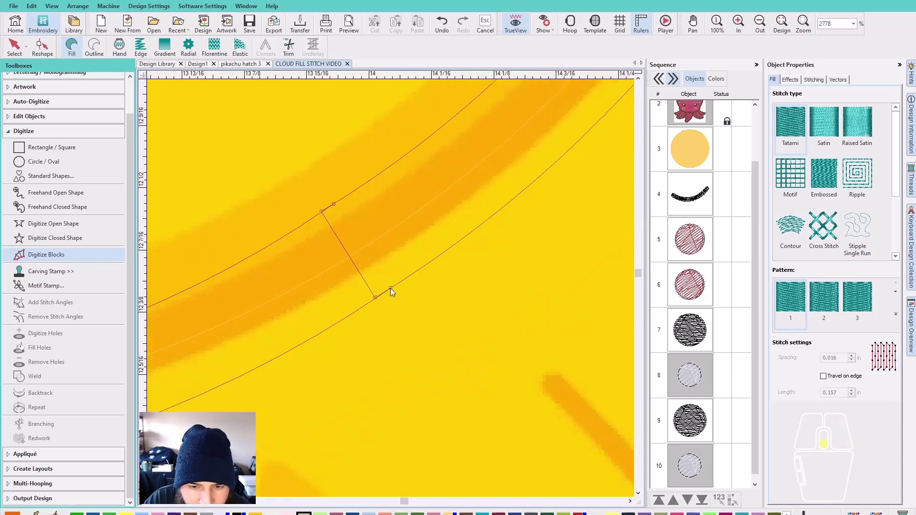
key("Return")
scroll(391, 288, "down", 4)
scroll(390, 288, "down", 4)
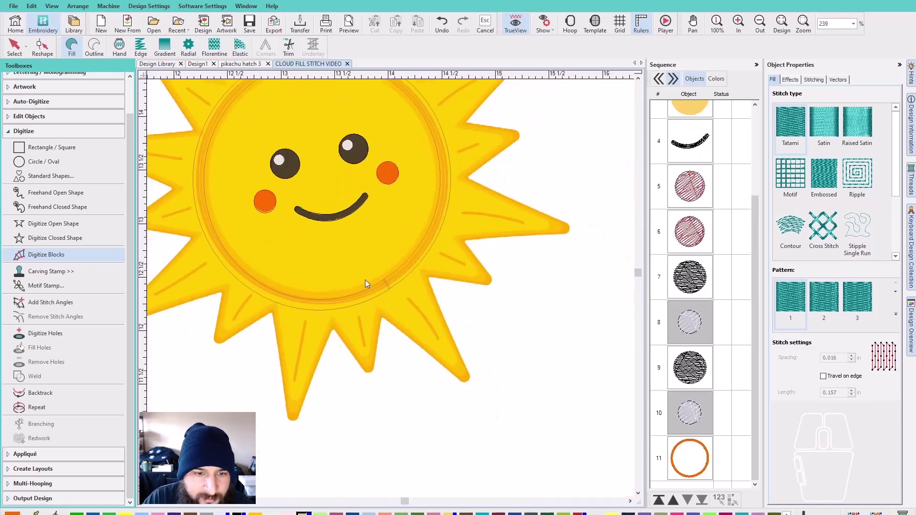
Recolour the face's ring border black, change its fill to Satin, and deselect it.
left_click(677, 448)
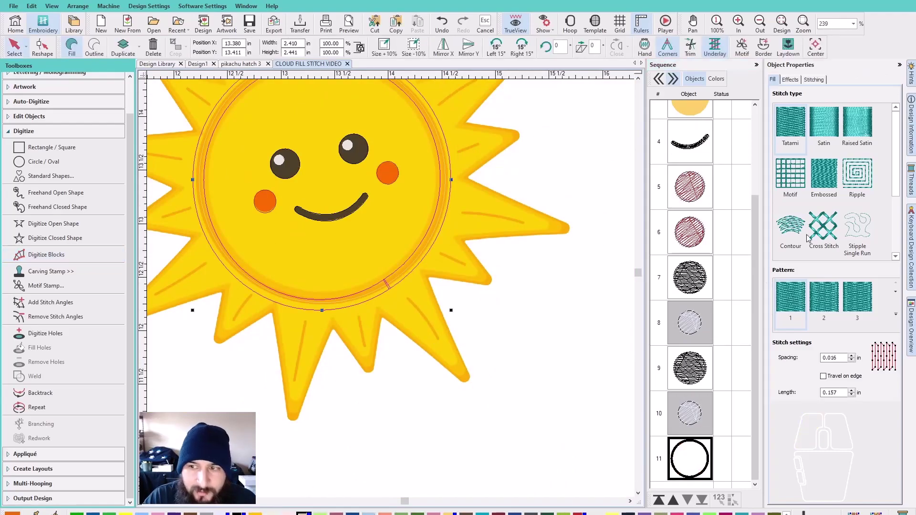
left_click(823, 123)
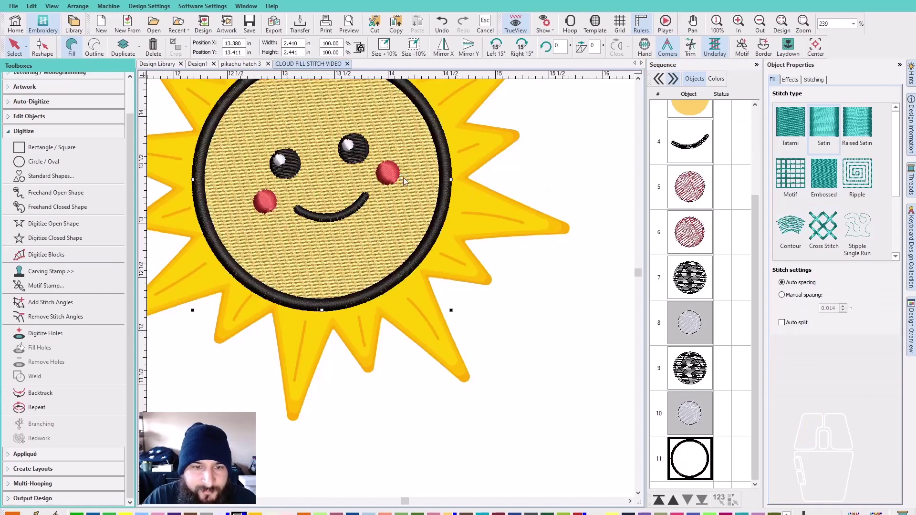
scroll(403, 177, "down", 2)
key("Escape")
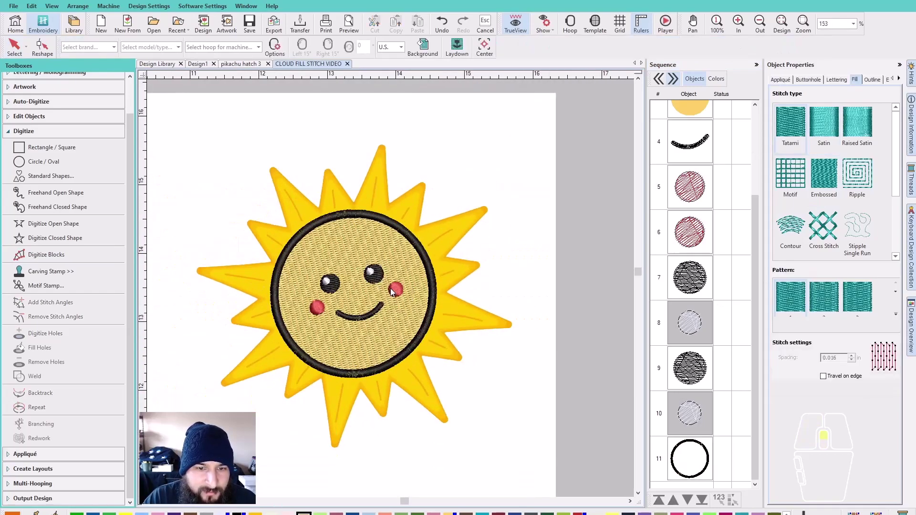
Examine the individual satin stitches and underlay along the ring border's upper right with the realistic thread rendering switched off.
scroll(390, 289, "up", 4)
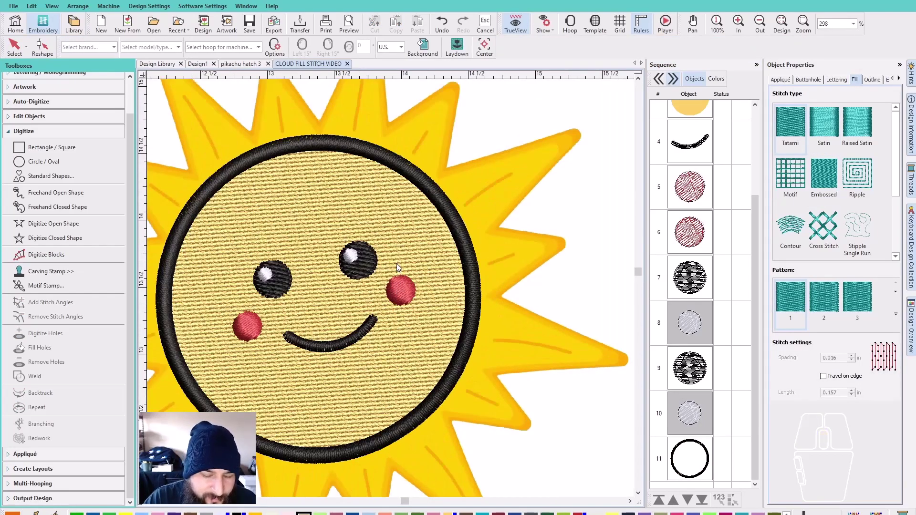
key("t")
scroll(407, 187, "up", 3)
scroll(390, 288, "up", 3)
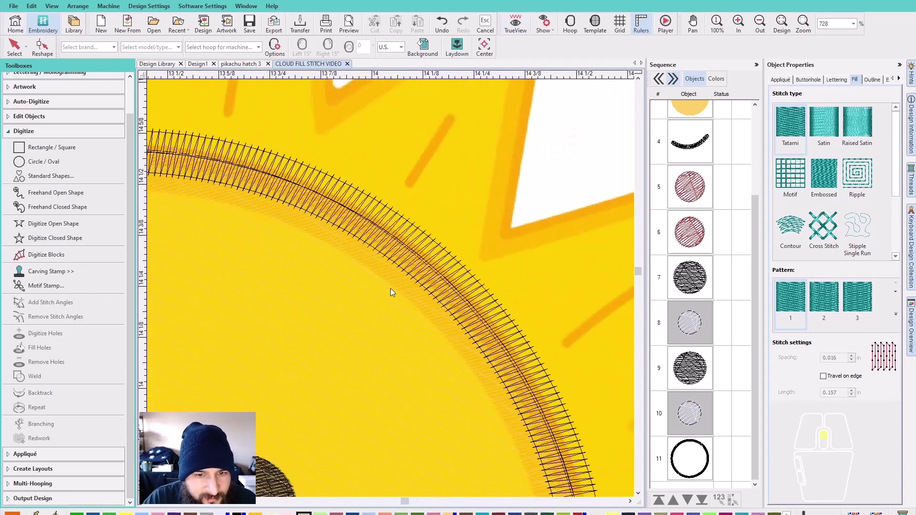
scroll(391, 288, "up", 3)
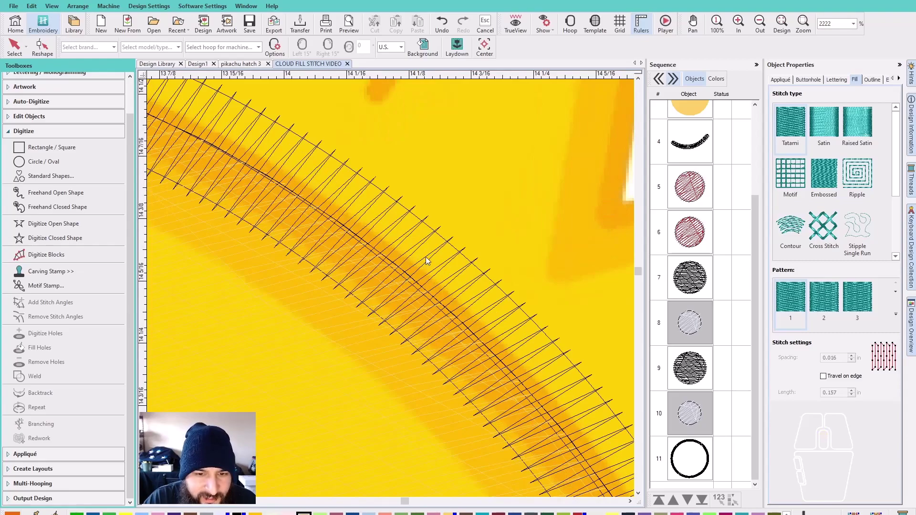
scroll(396, 285, "down", 1)
scroll(384, 292, "up", 1)
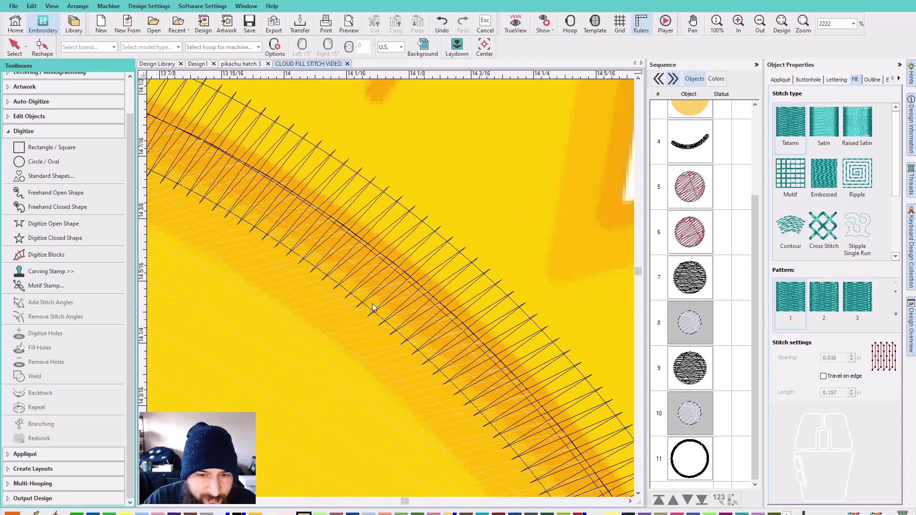
scroll(372, 303, "down", 1)
scroll(389, 280, "up", 1)
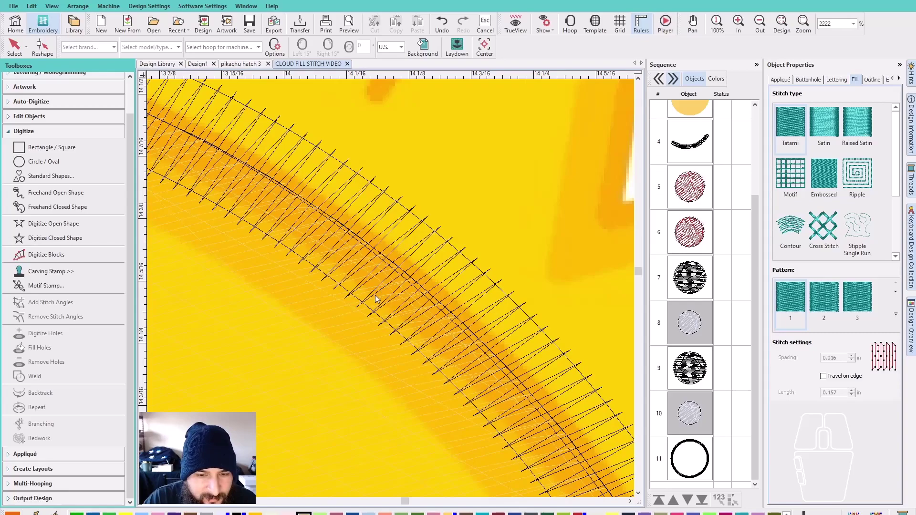
scroll(392, 278, "down", 1)
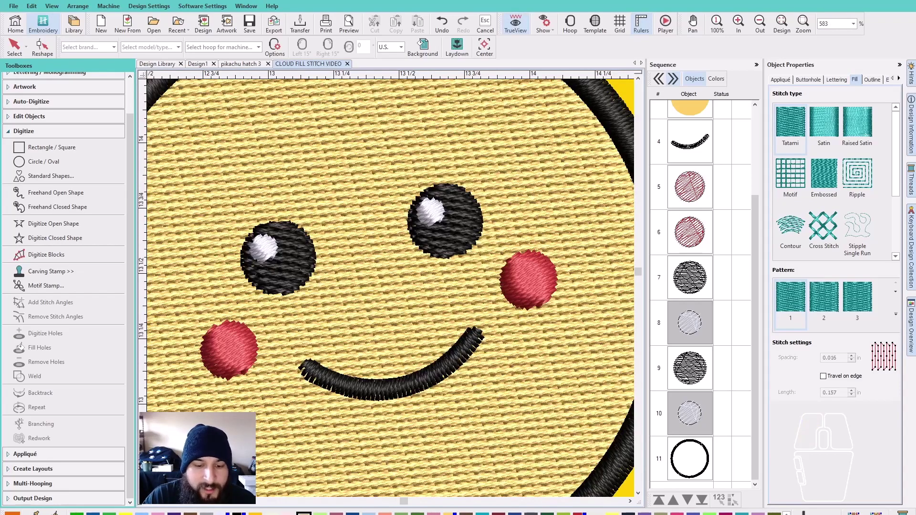
Duplicate the right eye's black circle and convert the copy to a Satin outline.
left_click(295, 259)
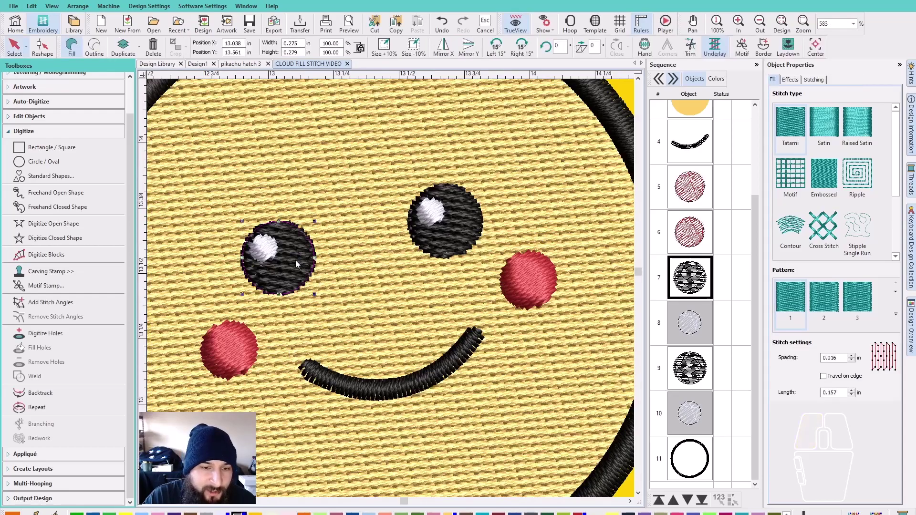
left_click(457, 216)
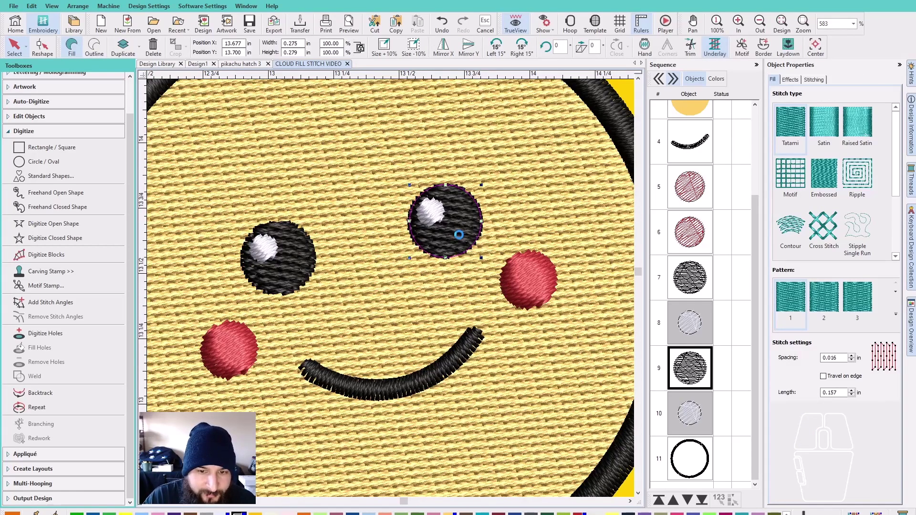
left_click(701, 499)
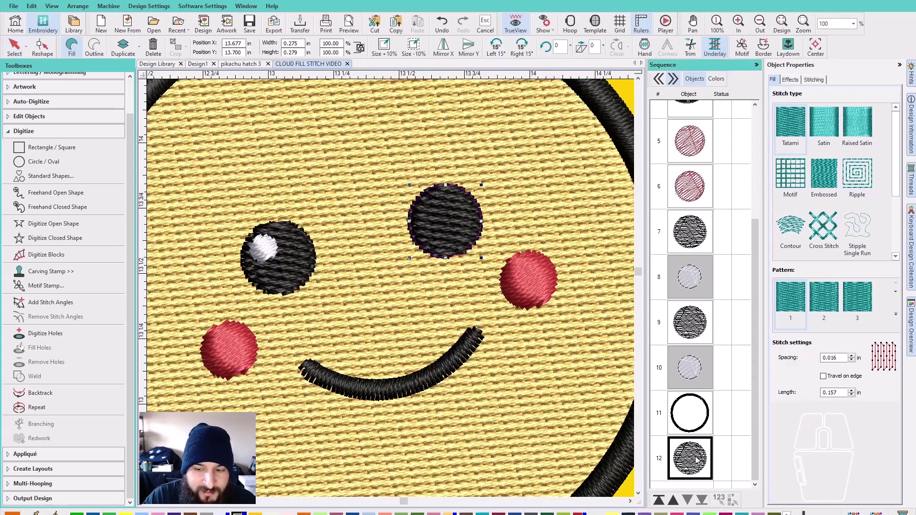
left_click(90, 46)
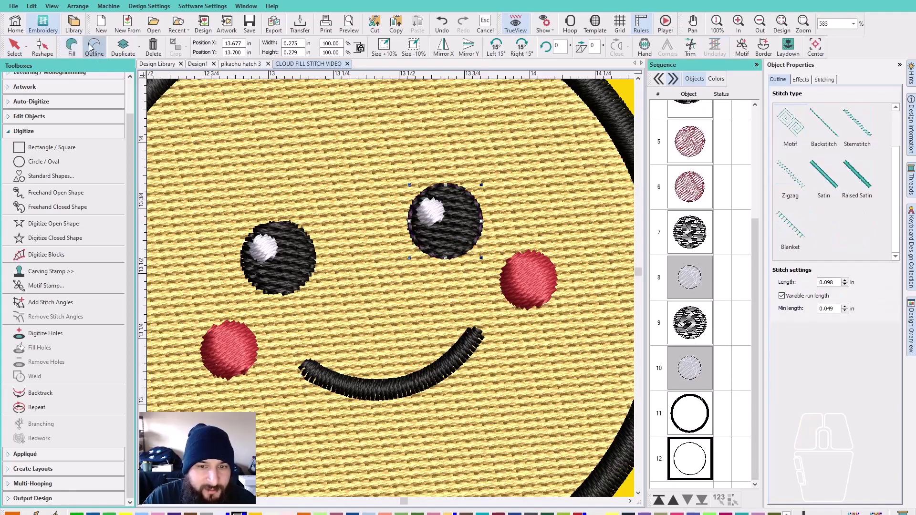
left_click(823, 177)
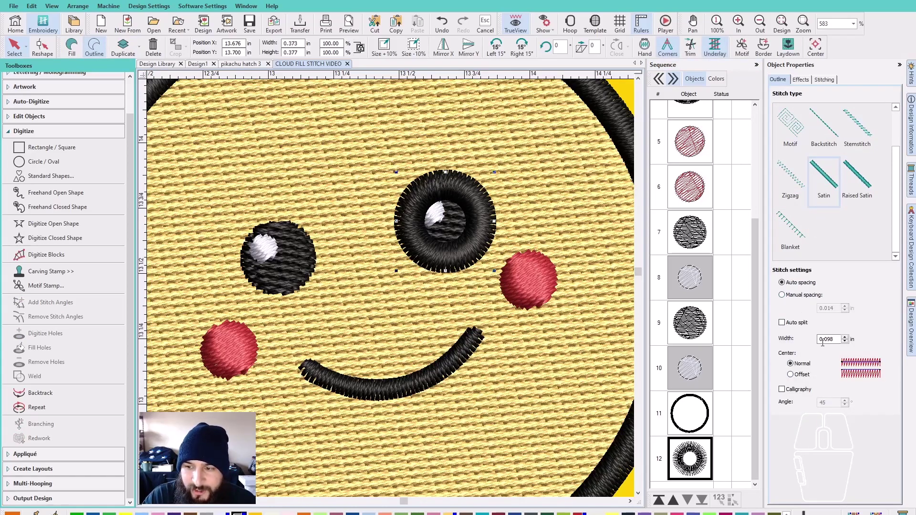
Review the right eye outline's stitching settings and try a satin width of 0.02 in.
left_click(823, 80)
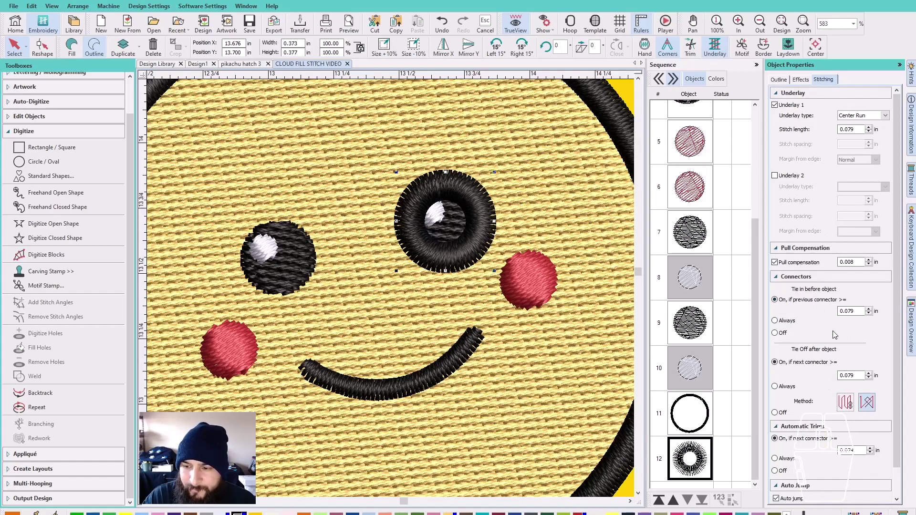
scroll(837, 369, "down", 1)
scroll(837, 369, "down", 2)
scroll(837, 369, "up", 3)
left_click(785, 80)
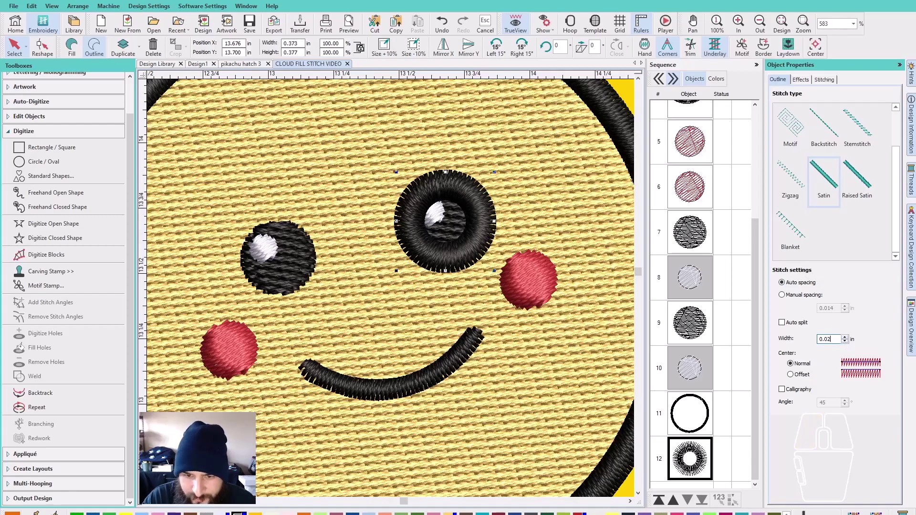
key("Return")
scroll(476, 250, "up", 5)
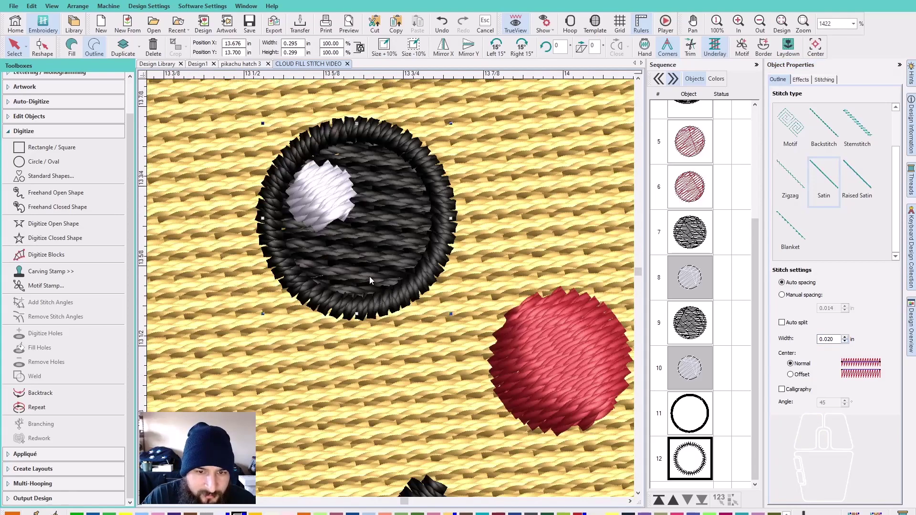
Set the satin width of the right eye's outline to 0.030 in and deselect it.
left_click(831, 339)
left_click(840, 339)
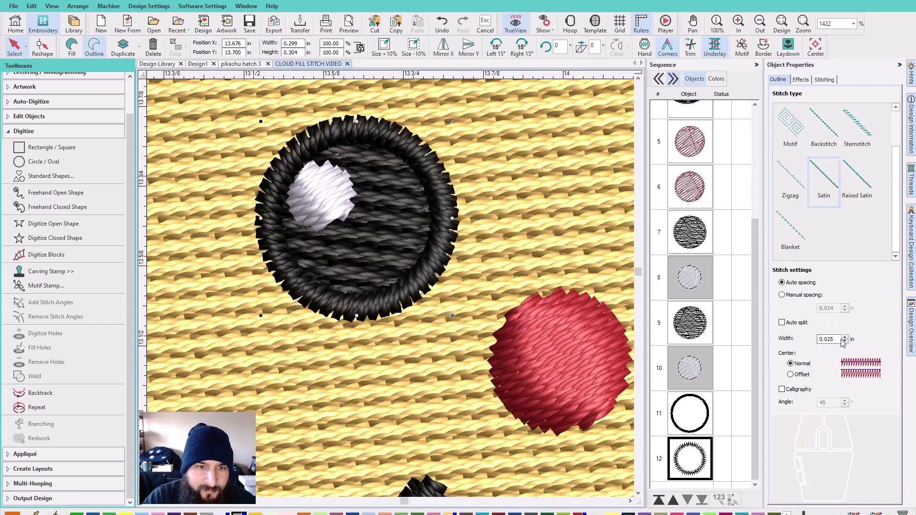
left_click_drag(829, 338, 856, 341)
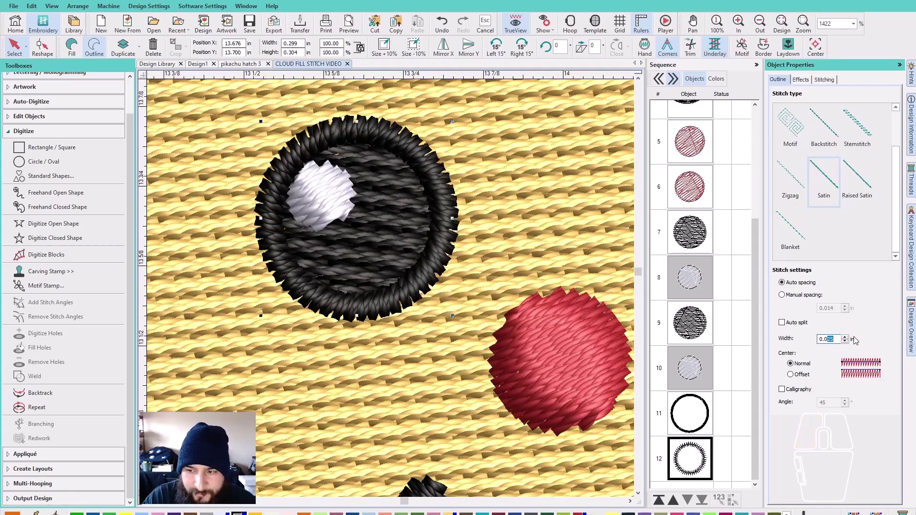
type("30")
key("Return")
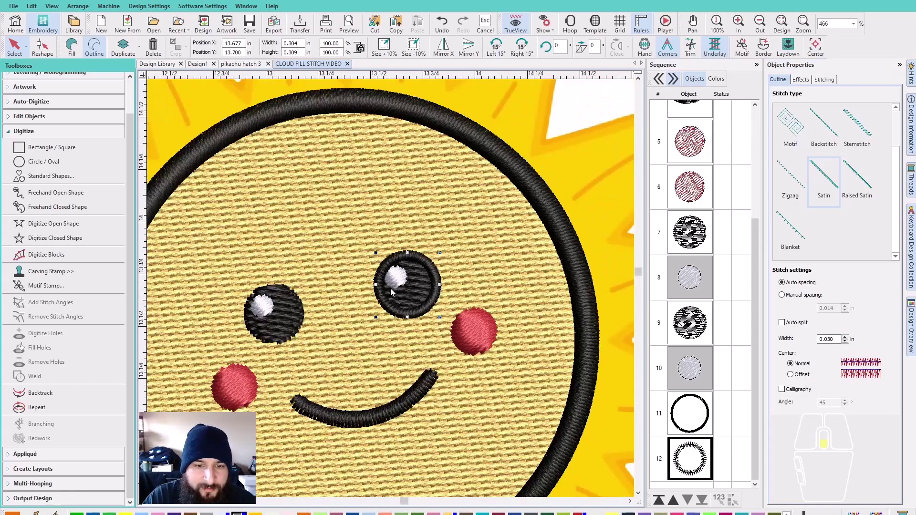
key("Escape")
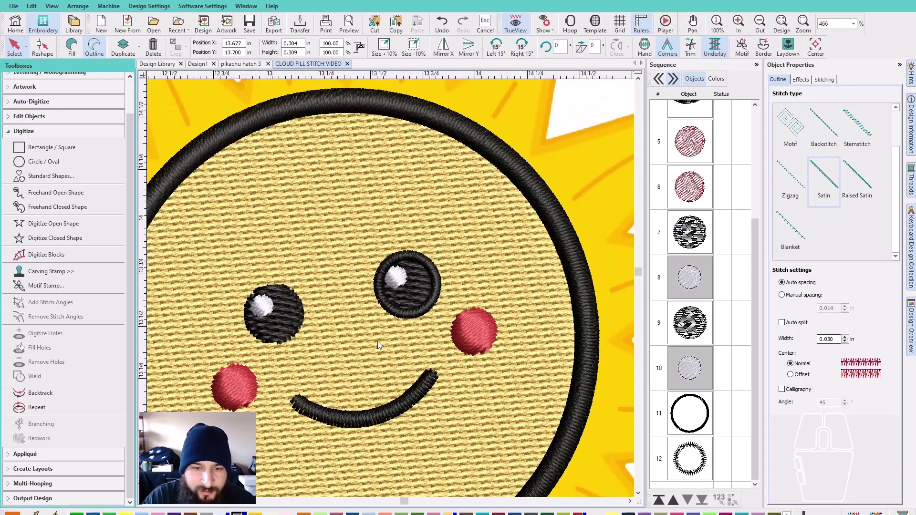
Duplicate the left eye's black circle and convert the copy to a Satin outline.
left_click(279, 316)
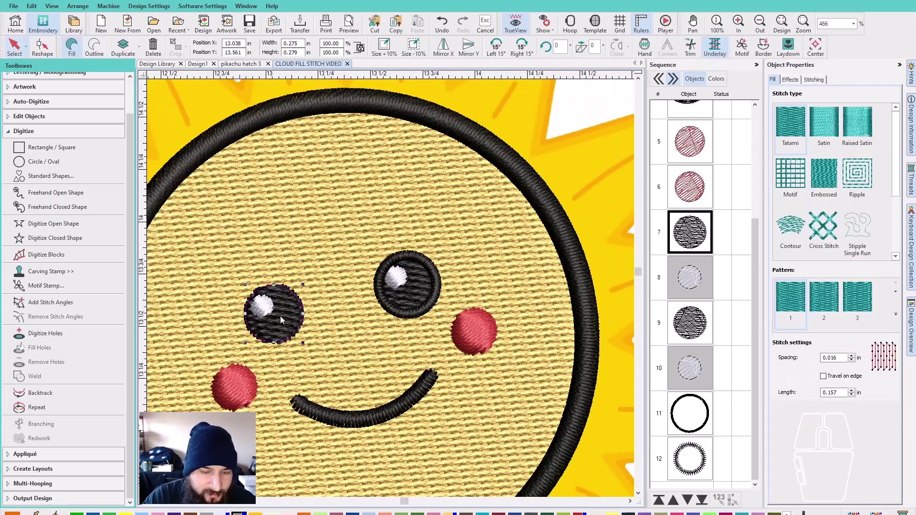
key("ctrl+d")
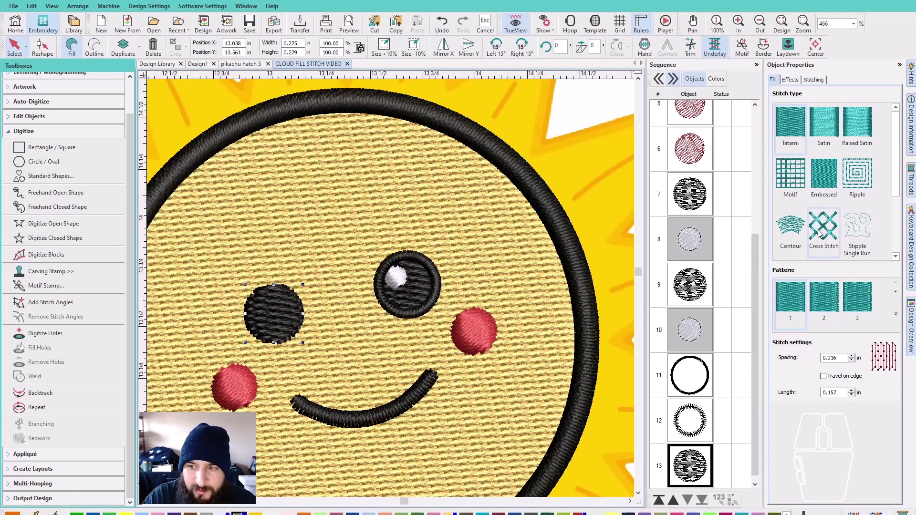
left_click(824, 125)
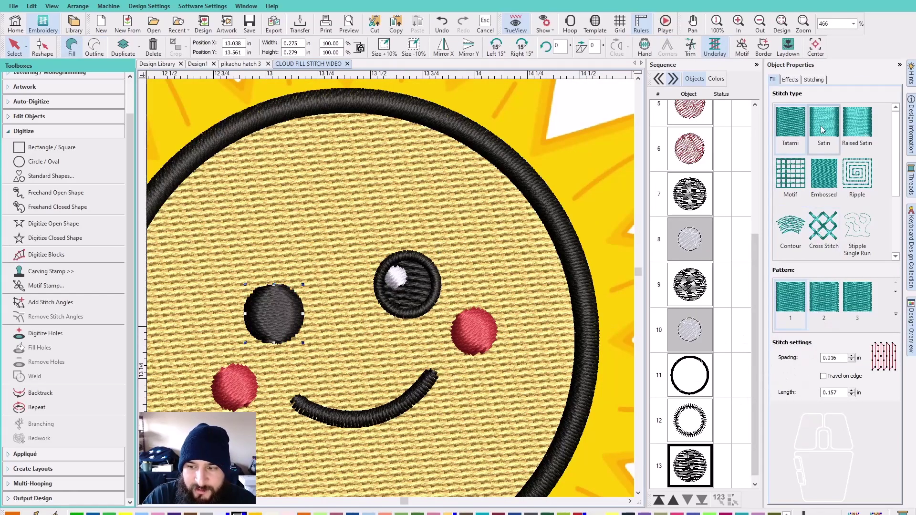
left_click(94, 47)
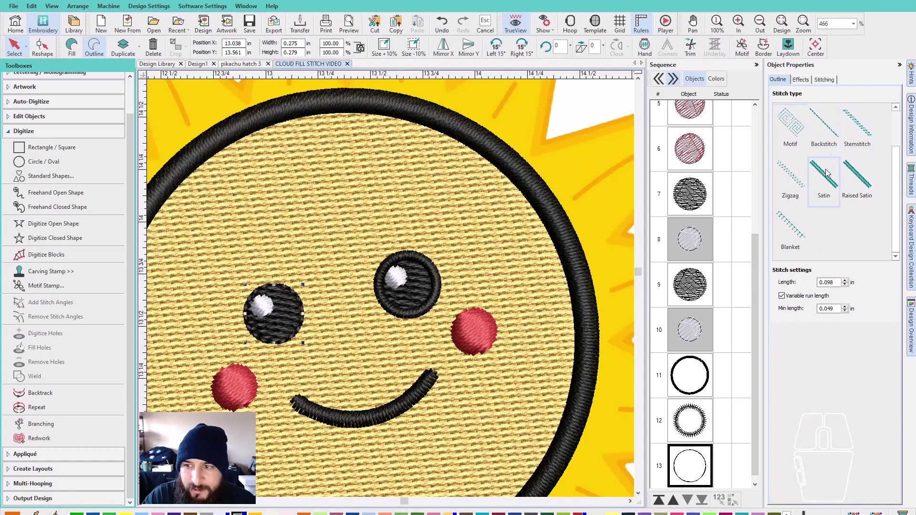
left_click(823, 178)
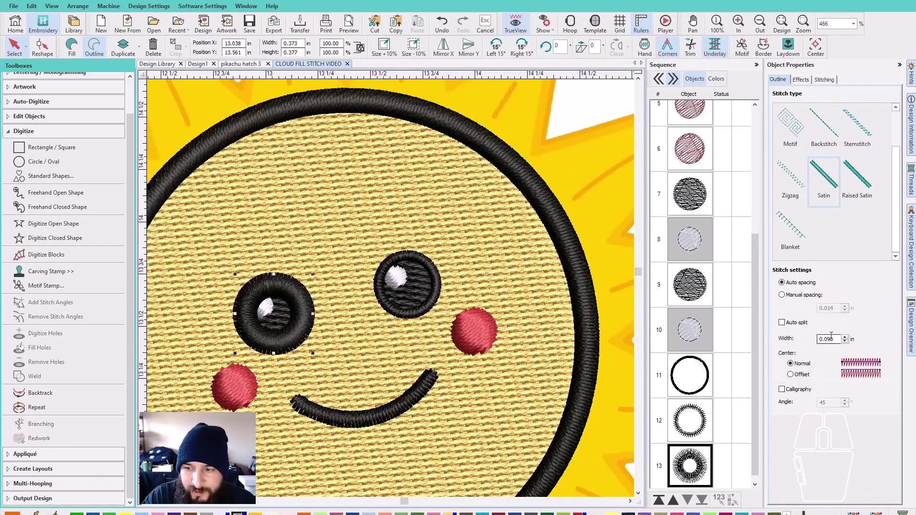
Set the left eye outline's satin width to 0.030 in and deselect it.
left_click_drag(829, 339, 844, 346)
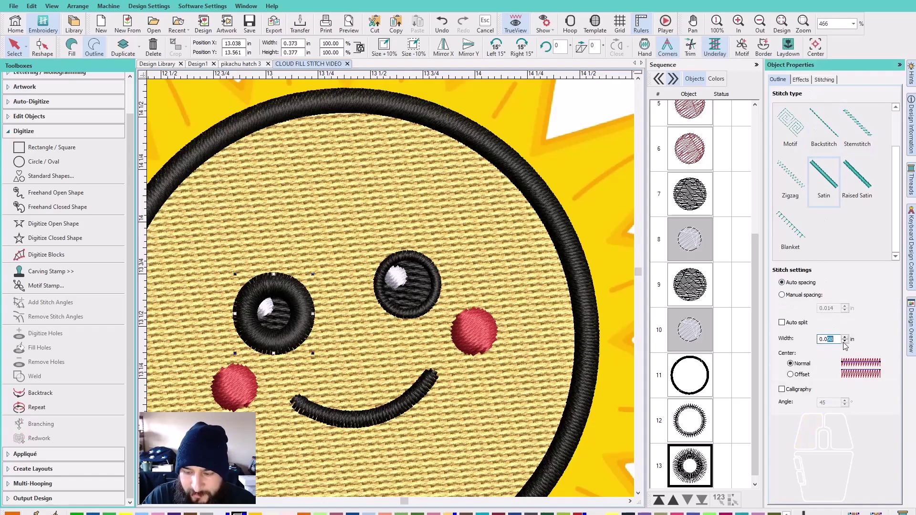
type("3")
key("Return")
key("Escape")
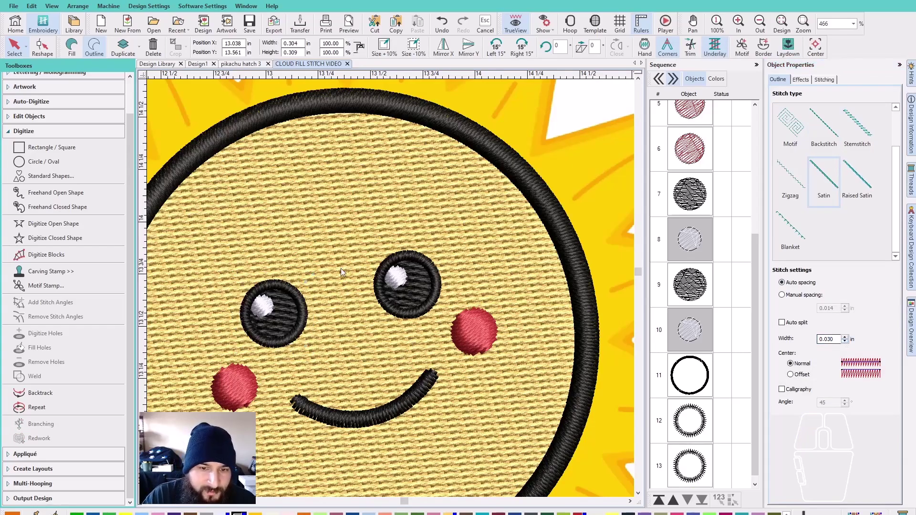
Examine the stitched face, outlined eyes and ring border both close up and within the whole sun.
scroll(391, 301, "down", 4)
scroll(386, 306, "up", 2)
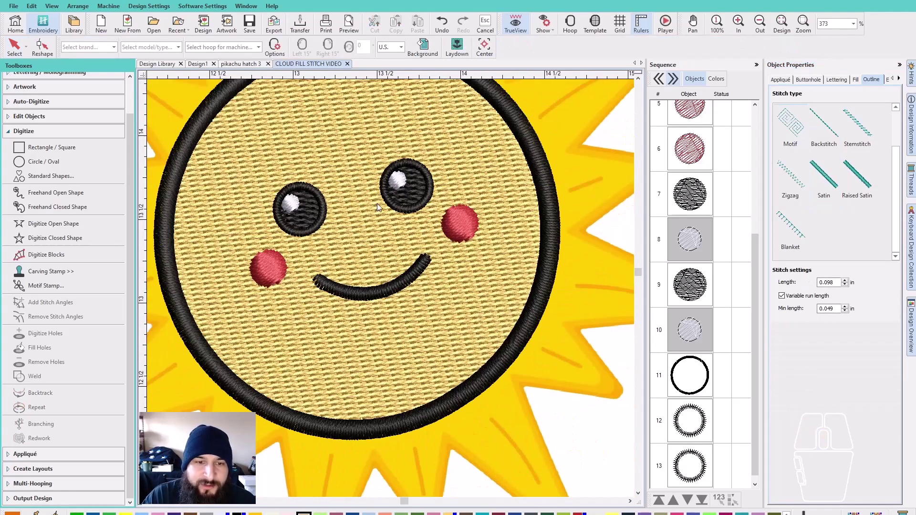
scroll(390, 288, "up", 1)
scroll(390, 290, "down", 1)
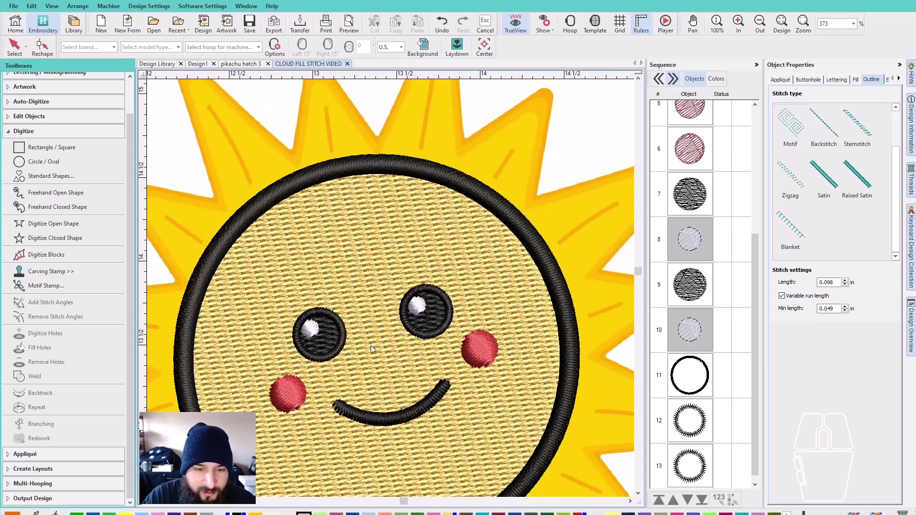
scroll(339, 341, "down", 2)
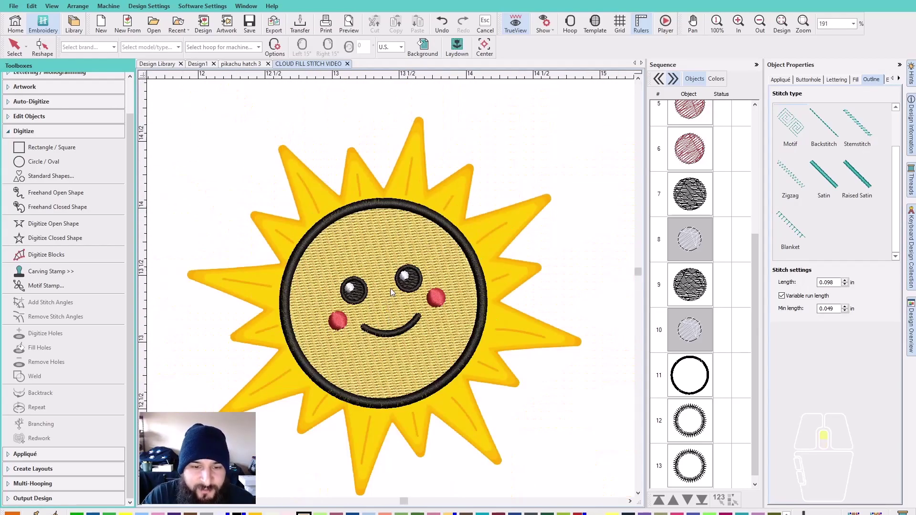
scroll(390, 288, "up", 2)
scroll(390, 288, "down", 3)
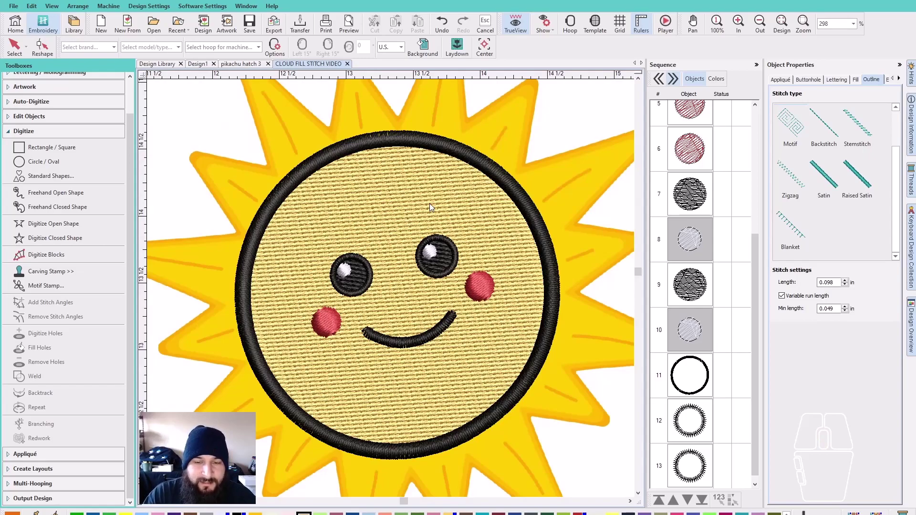
Use Digitize Blocks to place paired points along both edges of the orange band at the top of the sun's face.
scroll(485, 113, "up", 3)
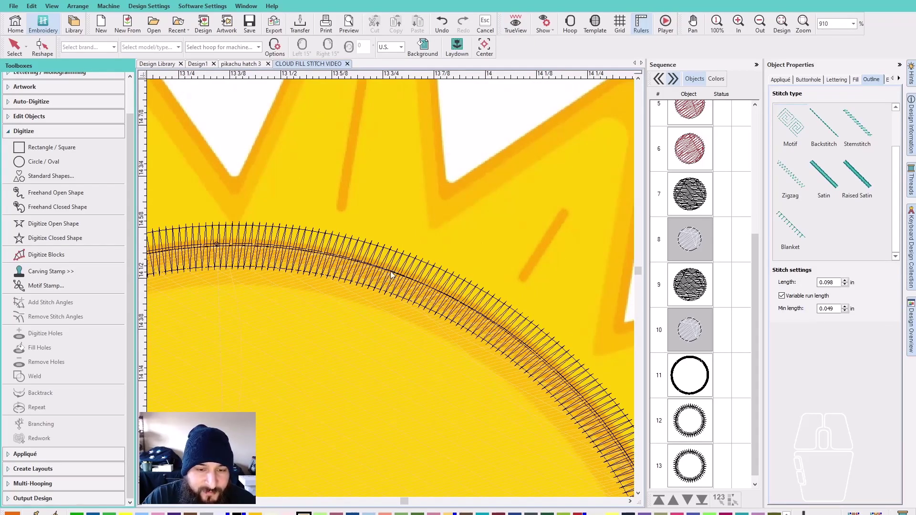
key("t")
scroll(388, 282, "down", 3)
scroll(390, 288, "up", 4)
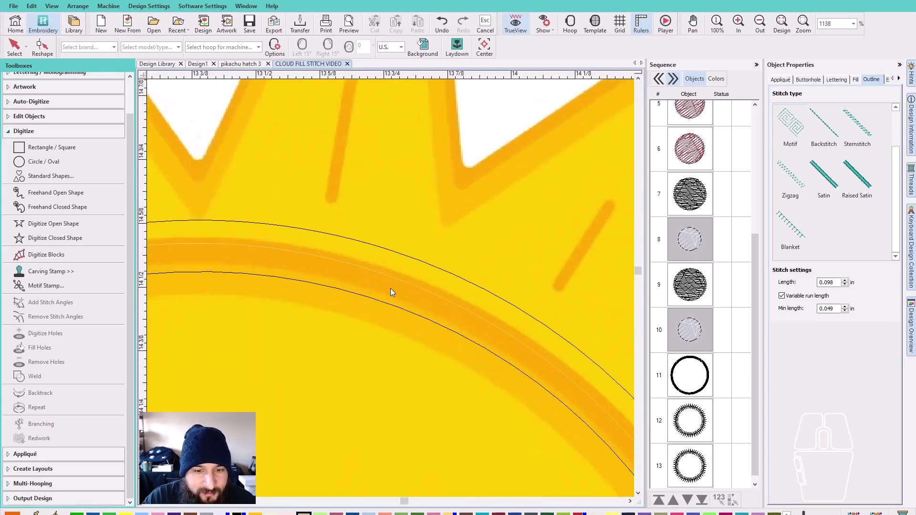
left_click(63, 254)
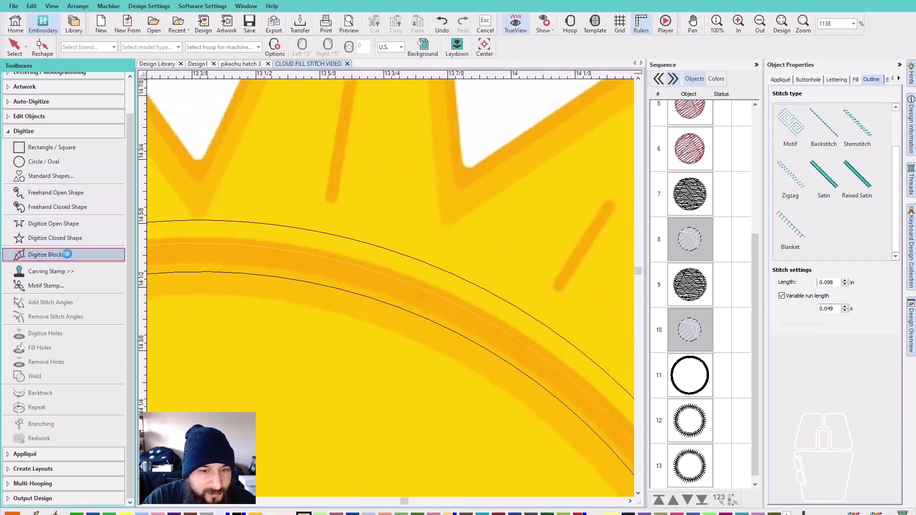
left_click(354, 259)
left_click(351, 283)
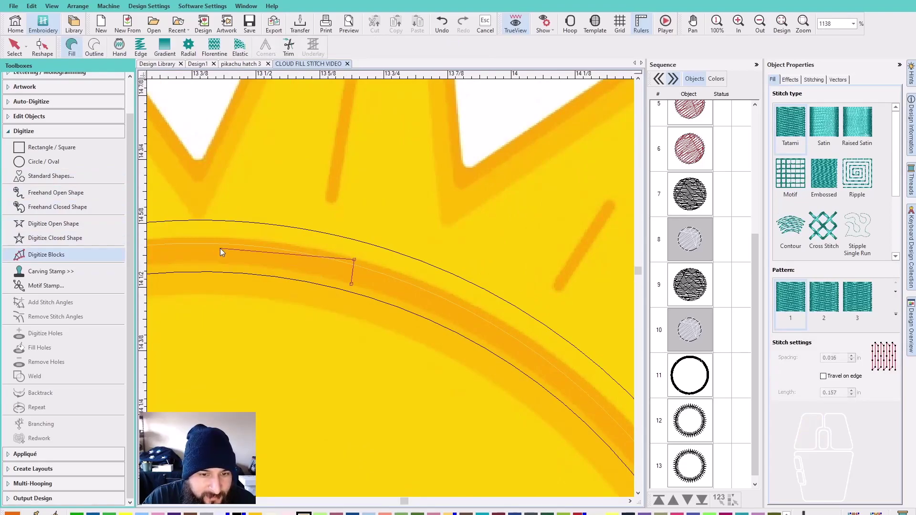
left_click(217, 239)
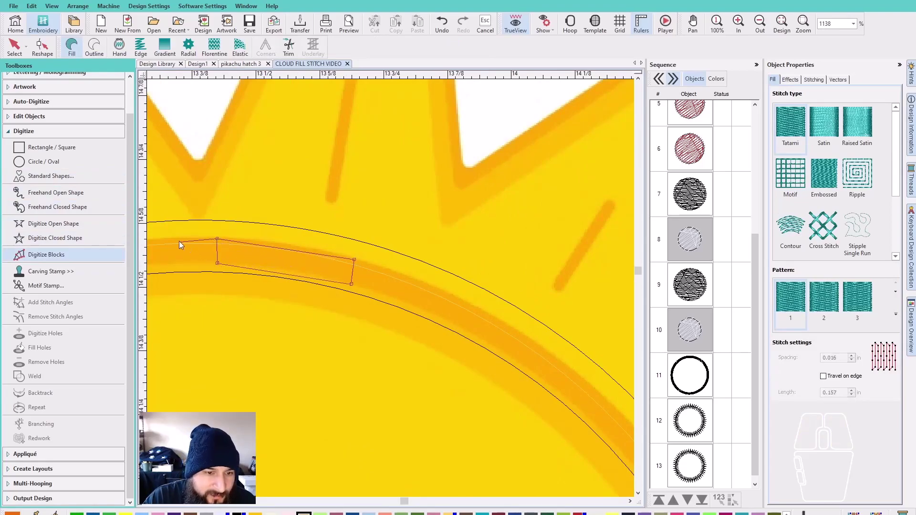
left_click(254, 265)
left_click(253, 290)
left_click(182, 276)
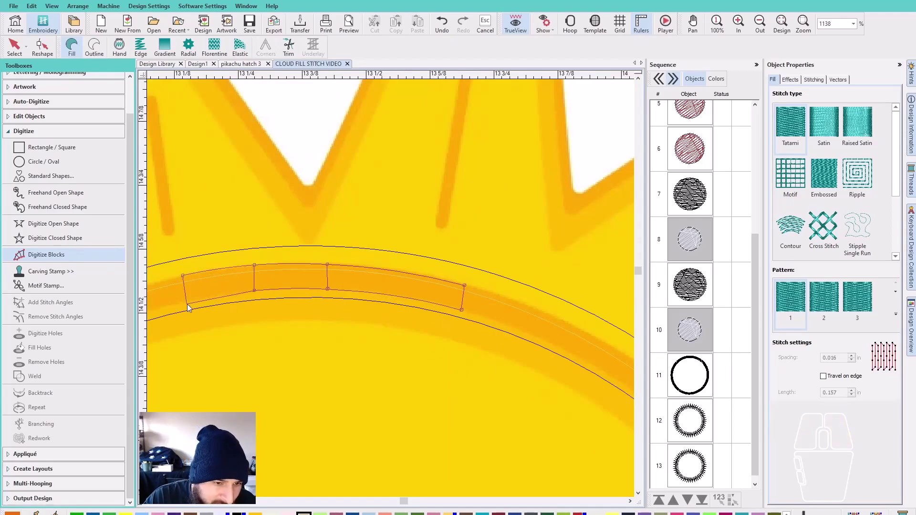
left_click(186, 304)
left_click(191, 298)
left_click(198, 326)
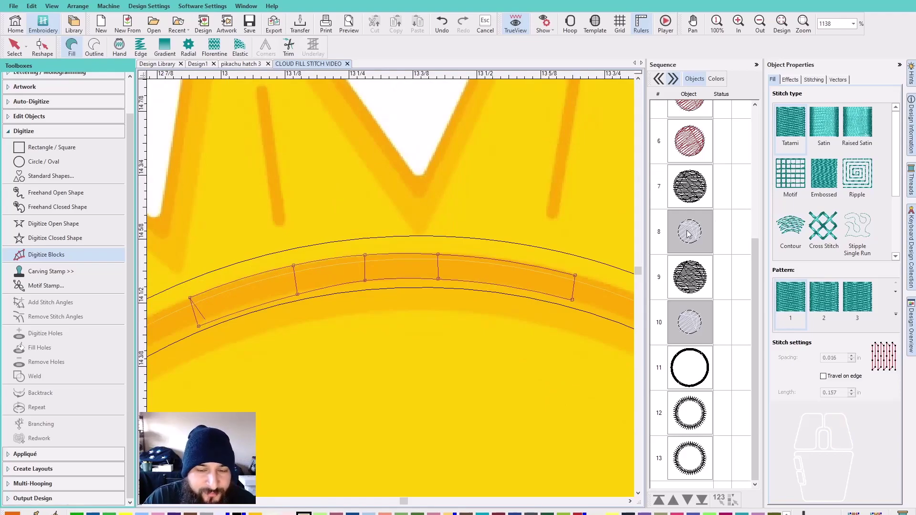
Complete the block strip along the top of the ring border and change its fill to Satin.
scroll(391, 292, "down", 2)
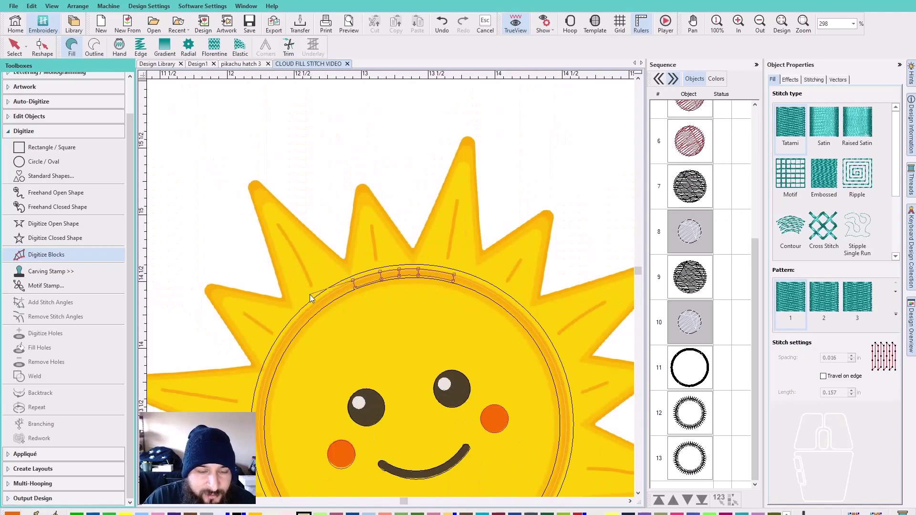
scroll(329, 310, "up", 2)
scroll(390, 288, "up", 3)
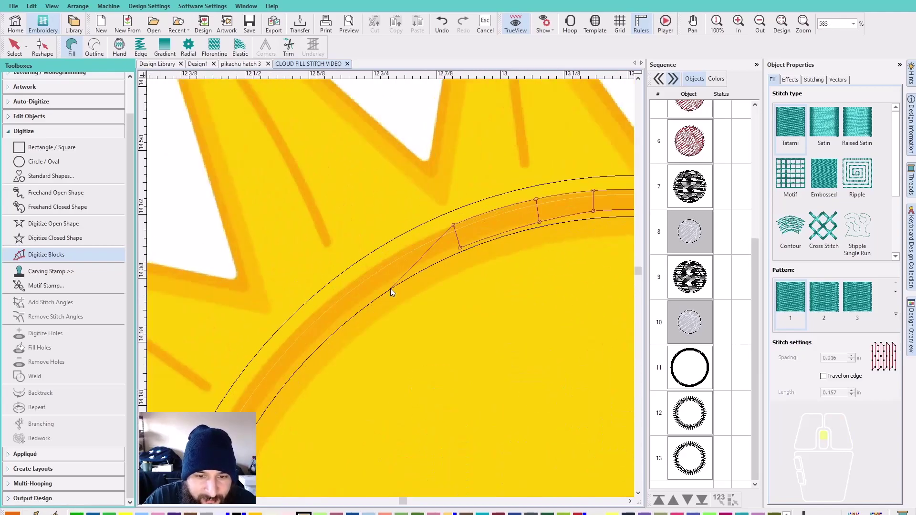
left_click(361, 242)
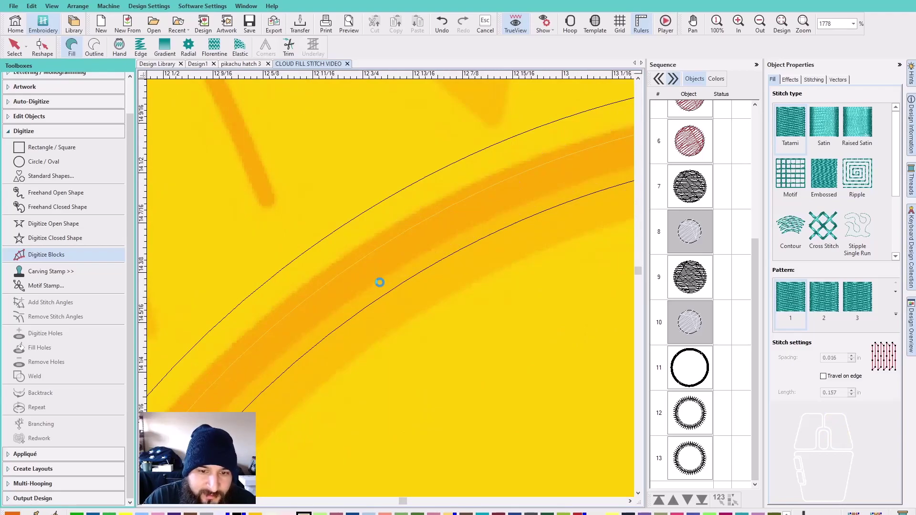
key("Return")
scroll(388, 281, "down", 2)
scroll(390, 288, "down", 1)
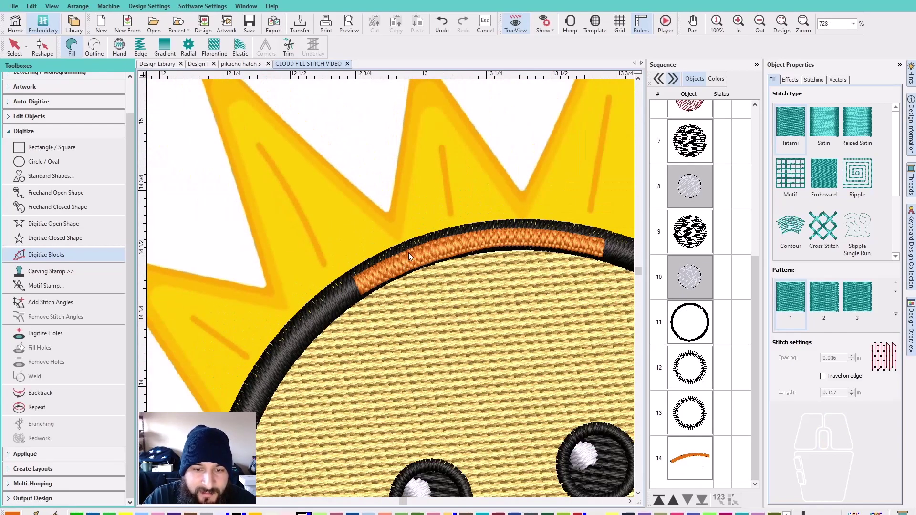
key("Escape")
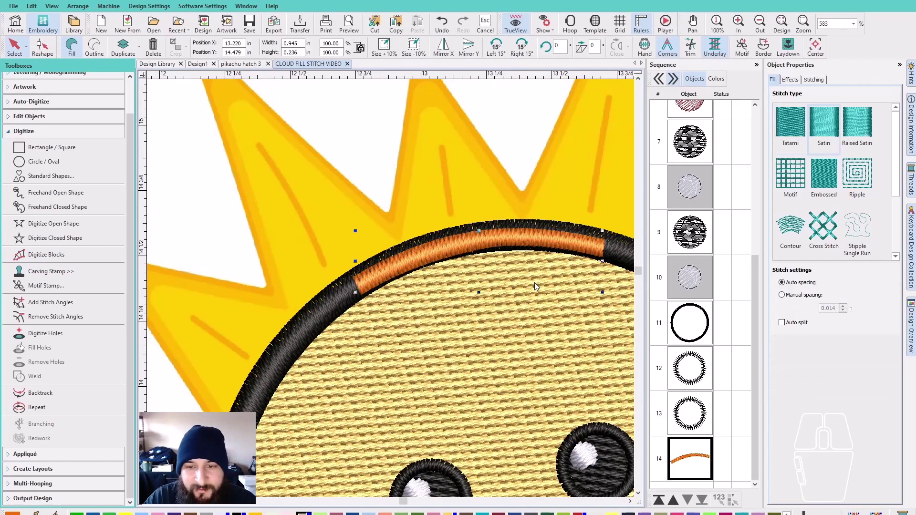
Delete the orange satin block strip from the top of the ring border.
scroll(391, 292, "down", 2)
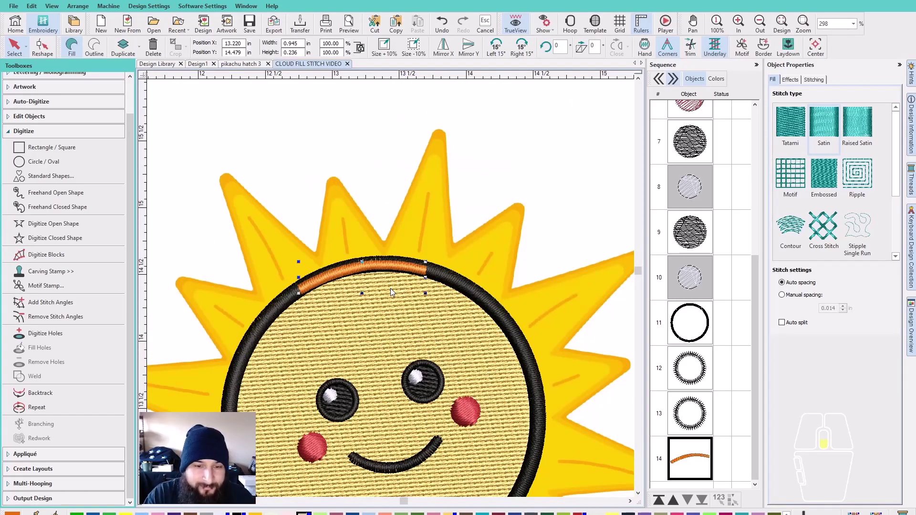
scroll(388, 297, "up", 3)
key("Escape")
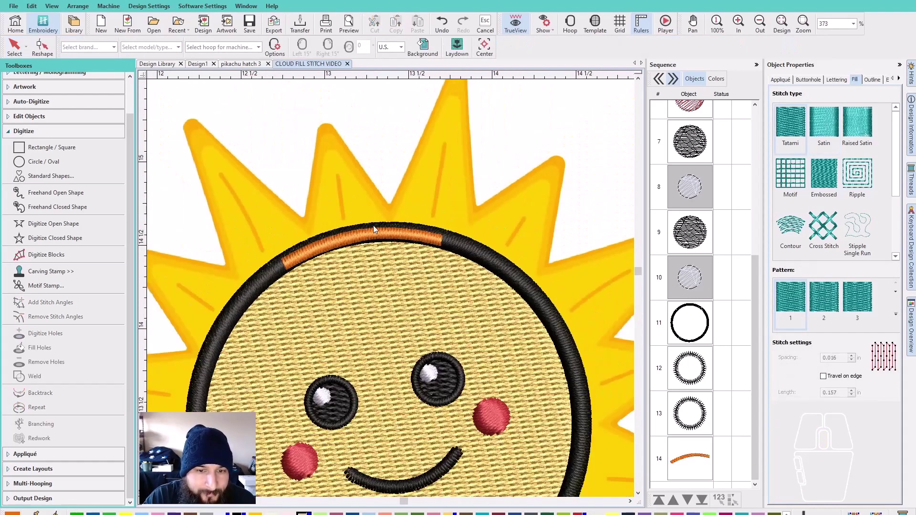
left_click(373, 233)
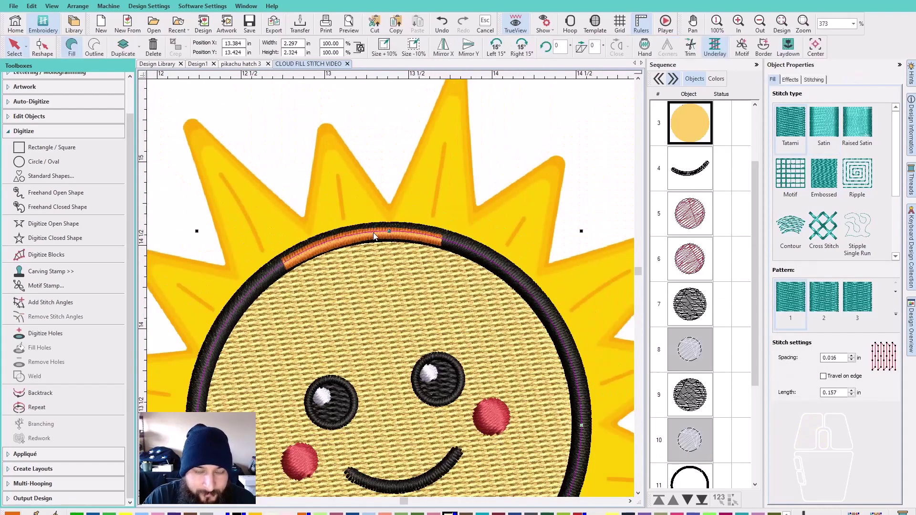
key("Delete")
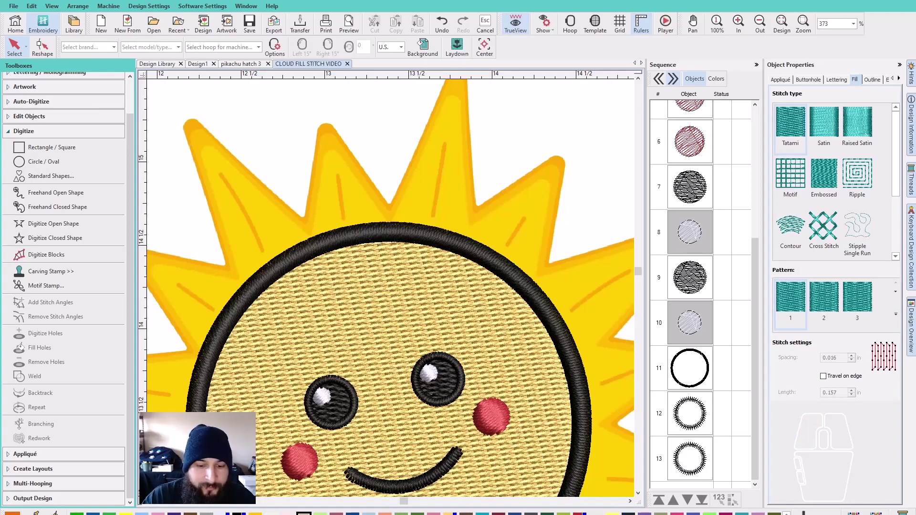
Digitize a closed curved oval about 0.84 by 0.71 in on the blank area above and to the right of the sun.
scroll(390, 288, "down", 5)
scroll(390, 288, "up", 6)
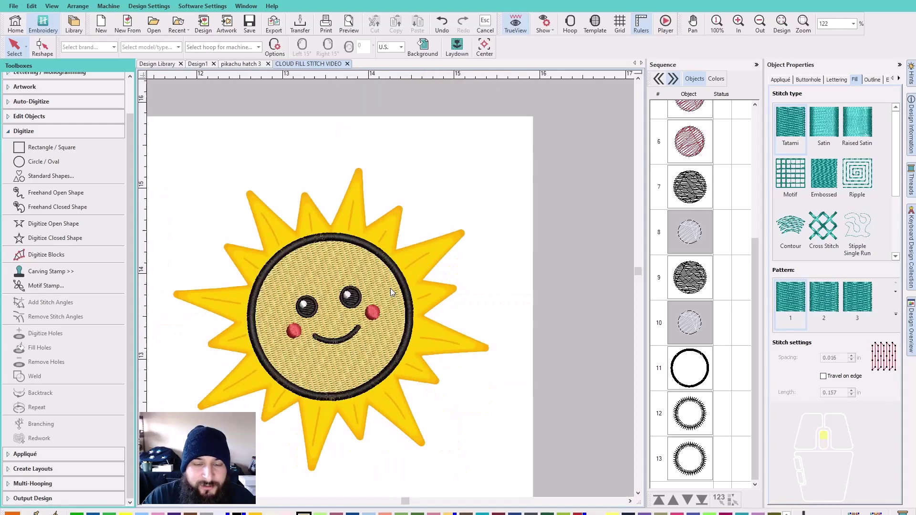
scroll(390, 288, "down", 2)
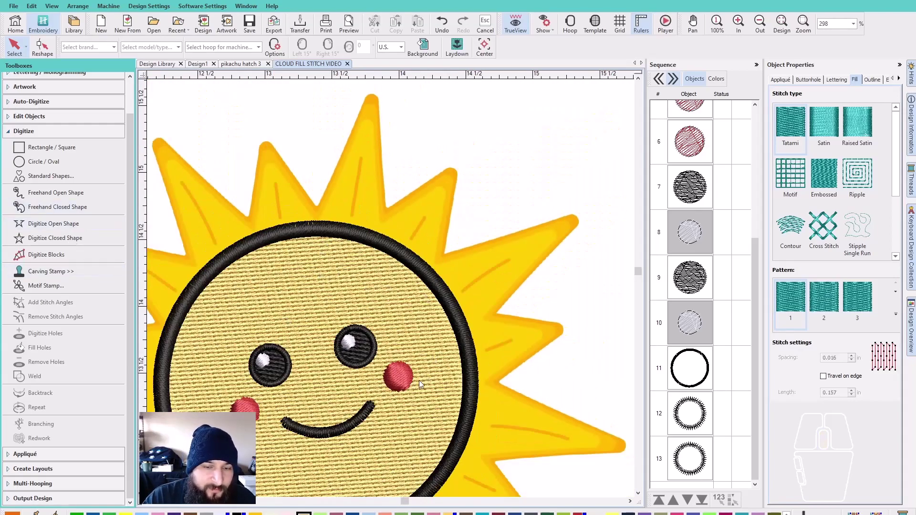
scroll(422, 380, "down", 2)
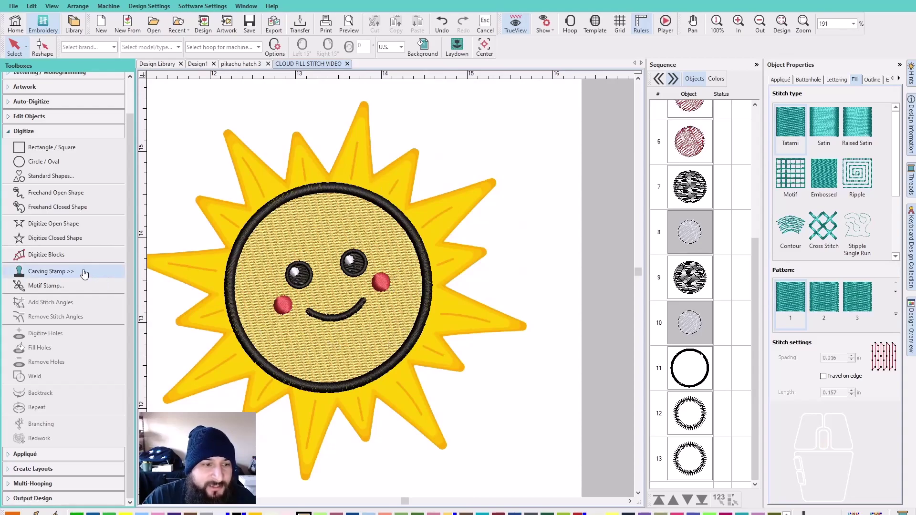
left_click(71, 238)
scroll(392, 292, "down", 1)
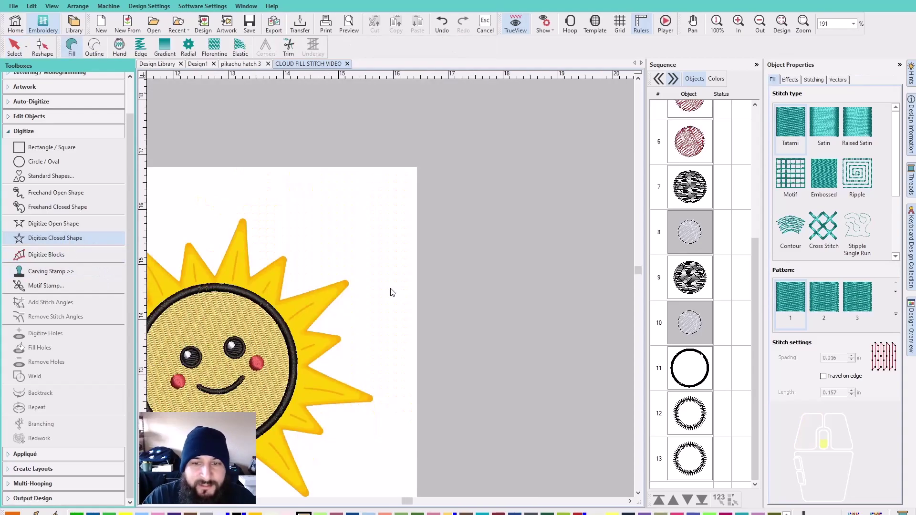
scroll(393, 279, "down", 1)
right_click(415, 248)
right_click(382, 283)
right_click(361, 263)
key("Return")
scroll(390, 278, "up", 2)
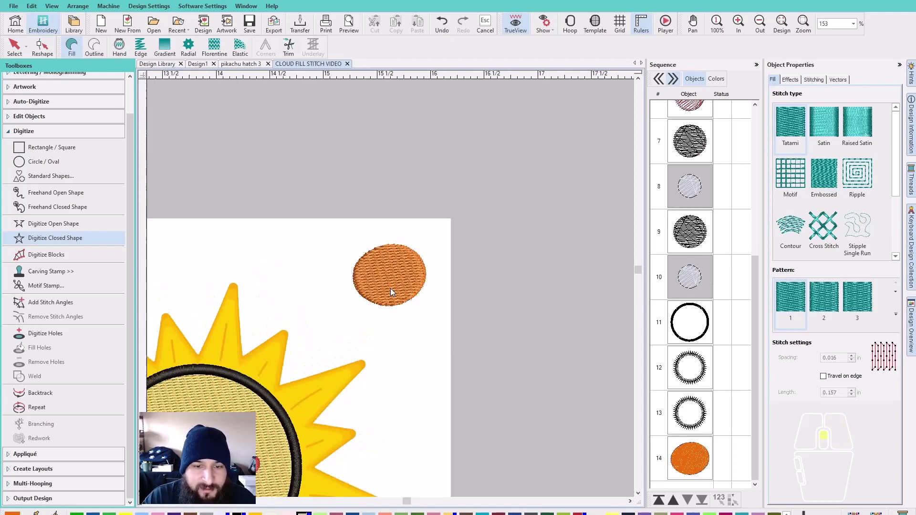
Convert the orange oval to an outline and try the Triple Run and Sculpture Run stitch types on it.
key("Escape")
left_click(94, 47)
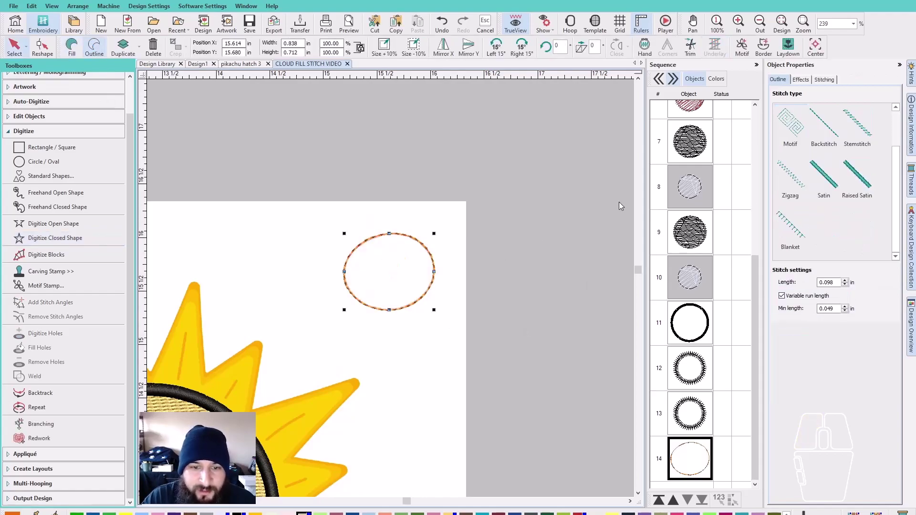
scroll(814, 181, "up", 2)
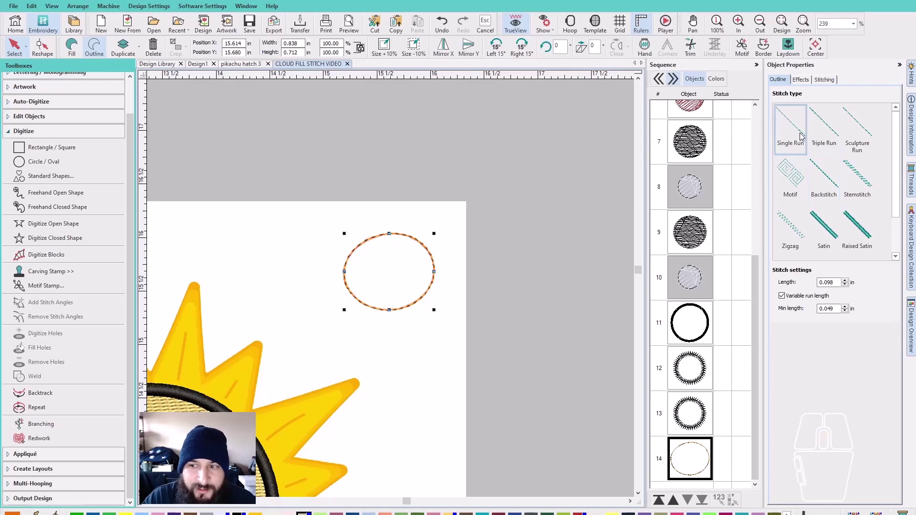
scroll(391, 290, "up", 5)
left_click(818, 142)
left_click(856, 139)
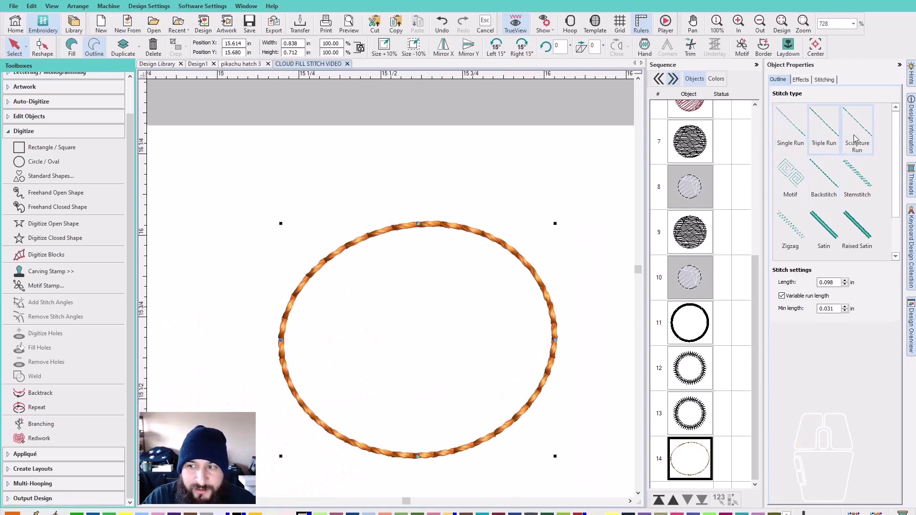
Try the Motif, Backstitch, Stemstitch, Zigzag, Satin, Raised Satin and Blanket outline stitches on the oval in turn.
left_click(803, 176)
left_click(821, 178)
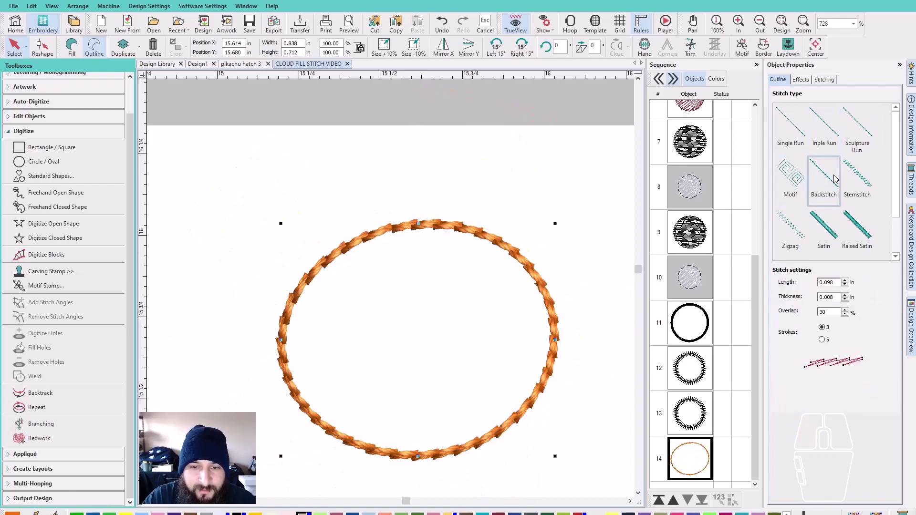
left_click(863, 179)
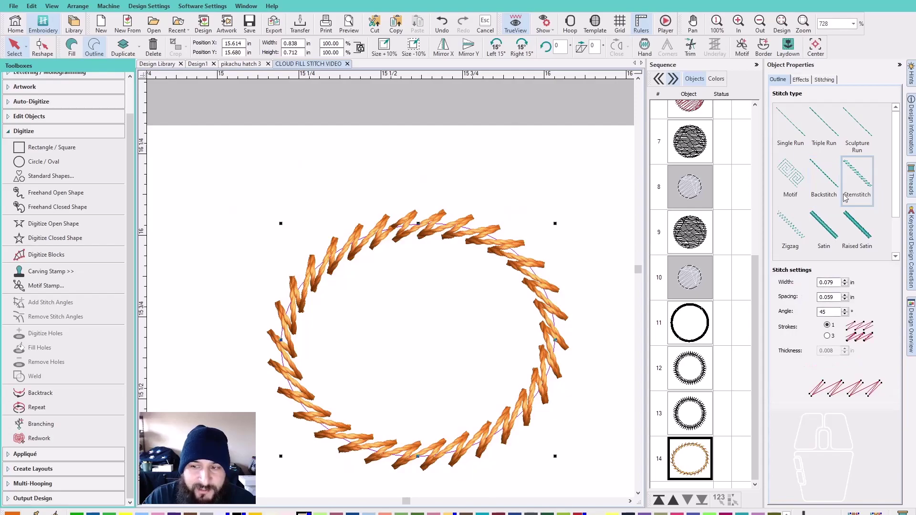
left_click(792, 221)
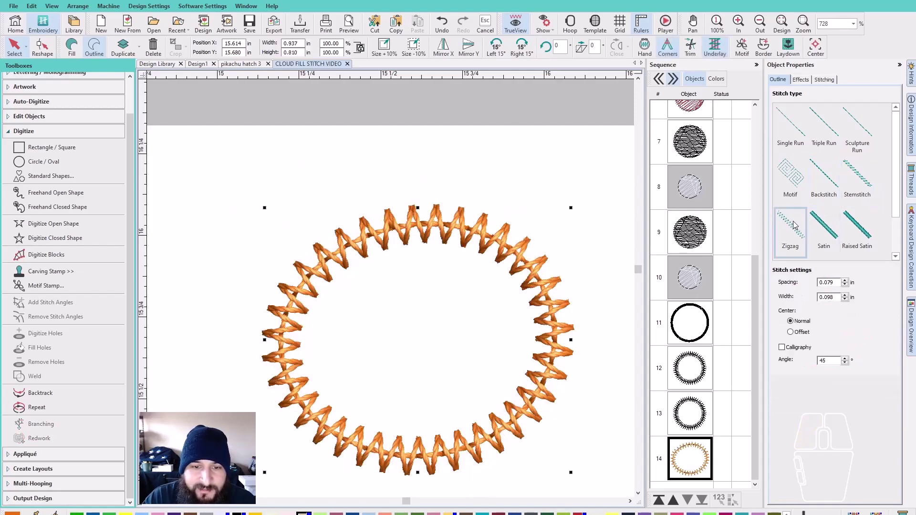
left_click(834, 224)
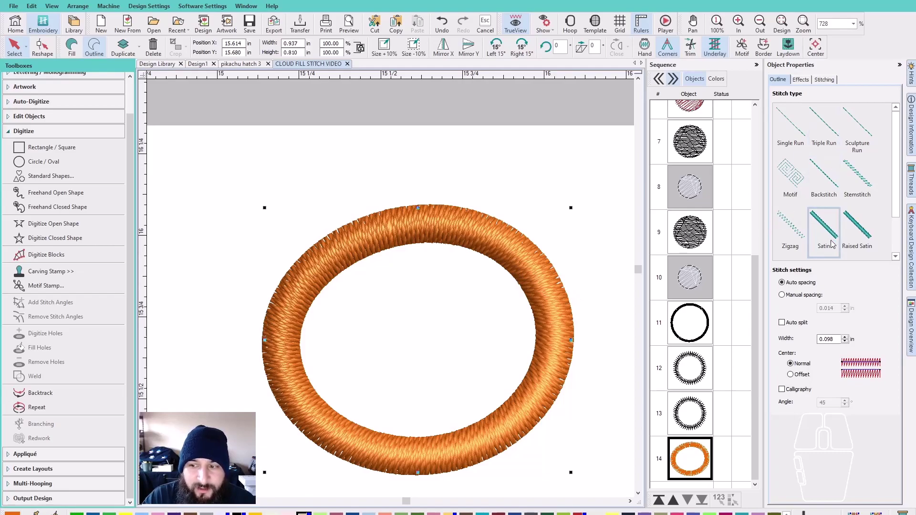
left_click(857, 219)
scroll(858, 205, "down", 1)
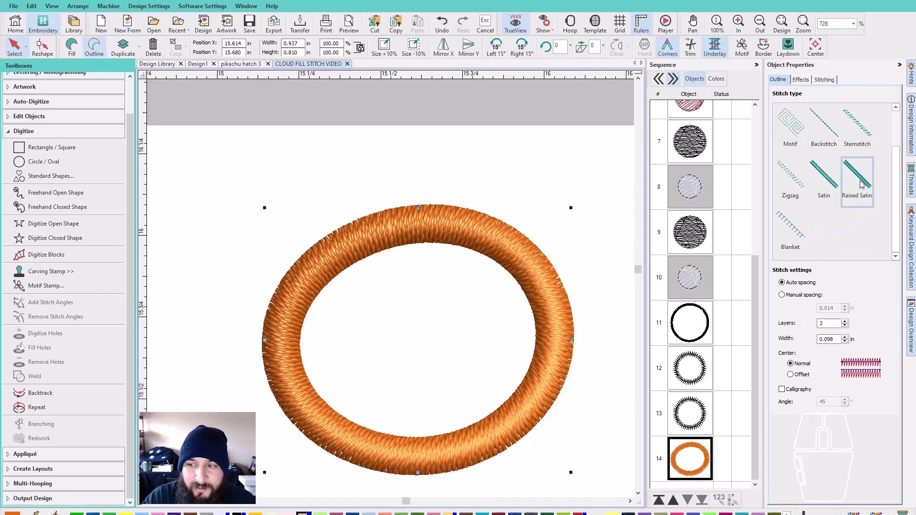
left_click(789, 234)
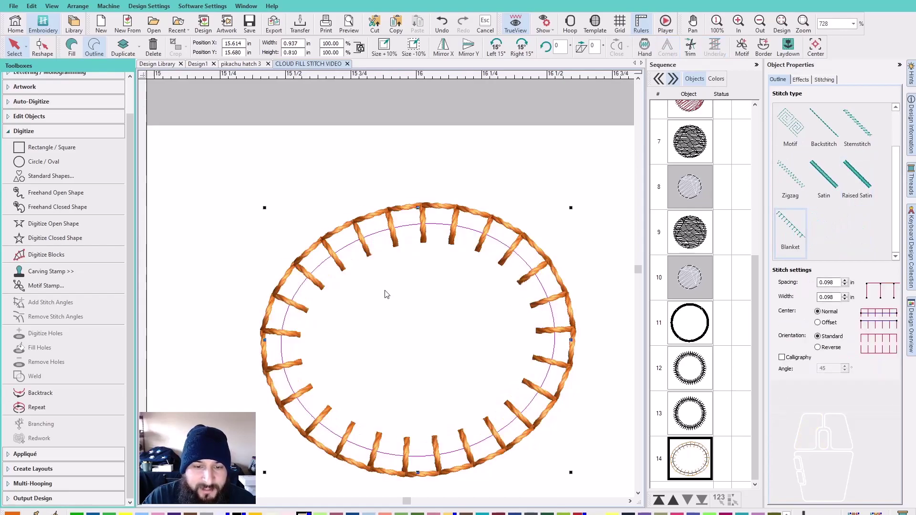
Compare a few more outline stitches on the oval, including Triple Run and Stemstitch, finish with Zigzag and deselect it.
scroll(390, 293, "down", 5)
scroll(801, 225, "up", 1)
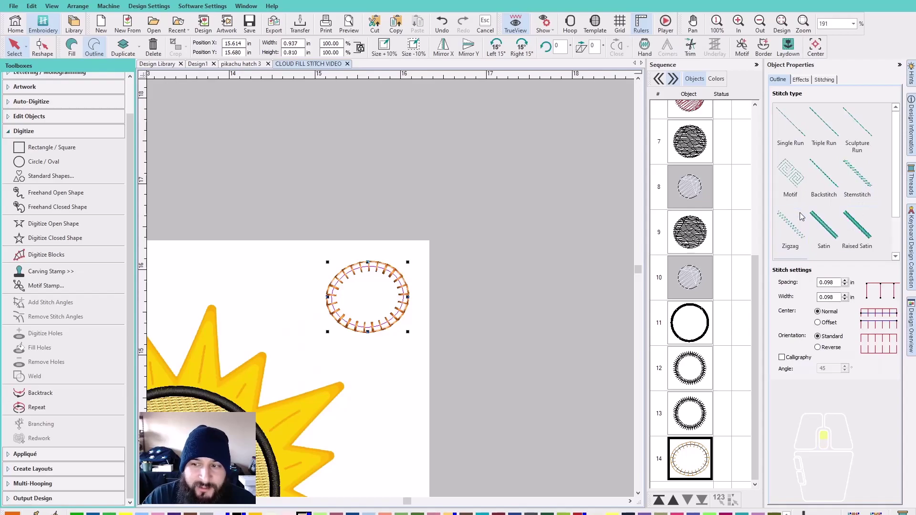
left_click(833, 239)
left_click(824, 128)
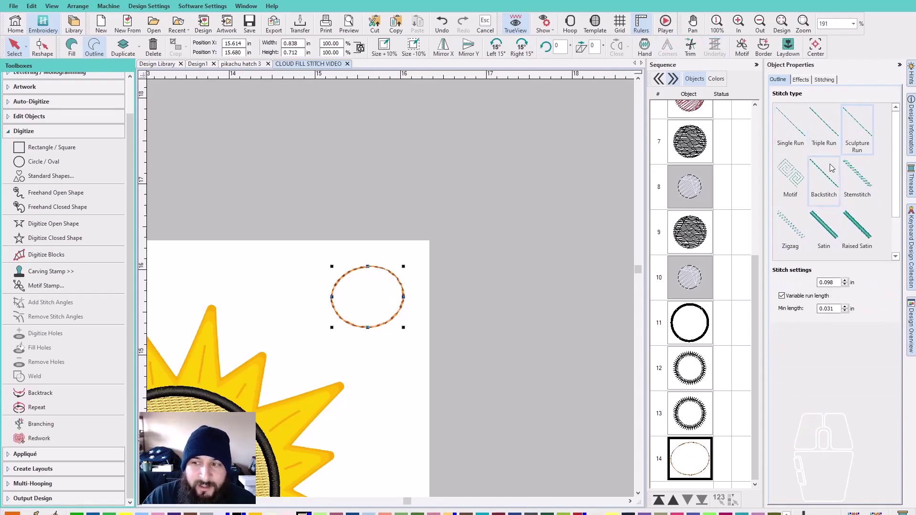
left_click(850, 175)
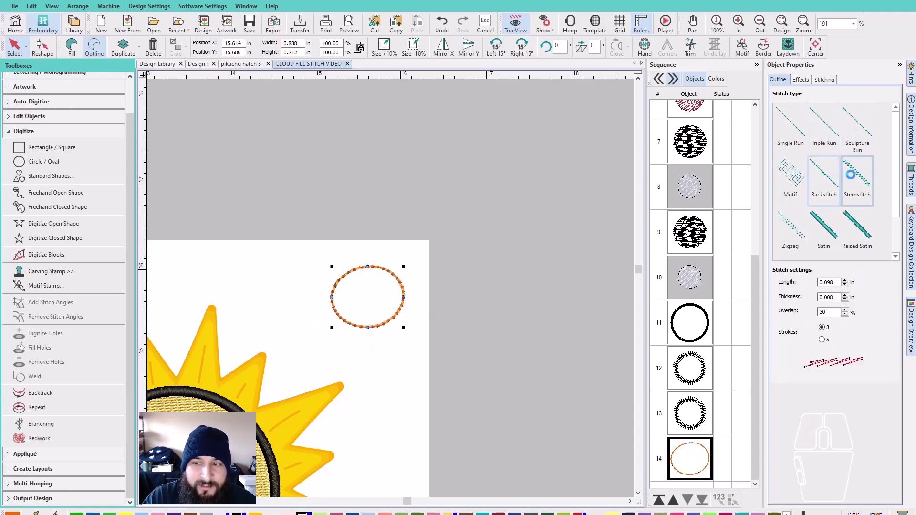
left_click(790, 228)
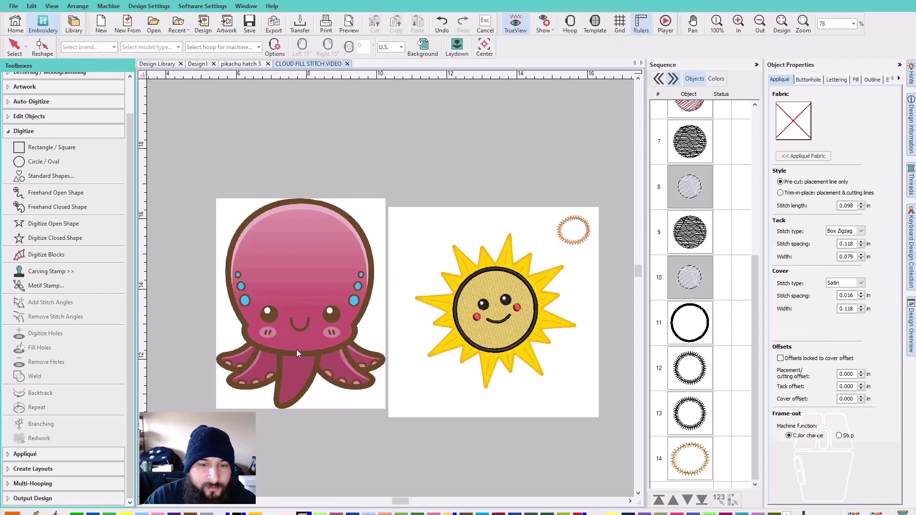
scroll(287, 369, "up", 3)
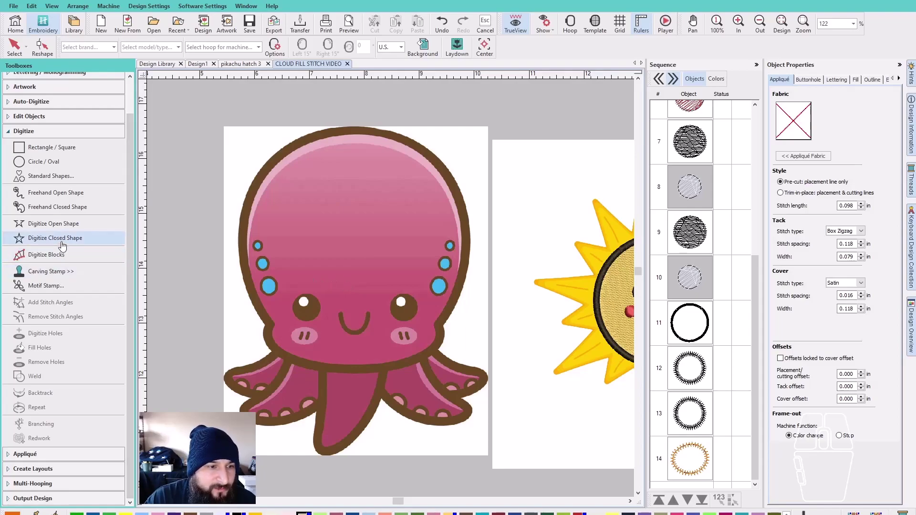
Start a Satin block column on the octopus's brown head outline, setting its first edge points upward from the right-hand notch.
left_click(62, 255)
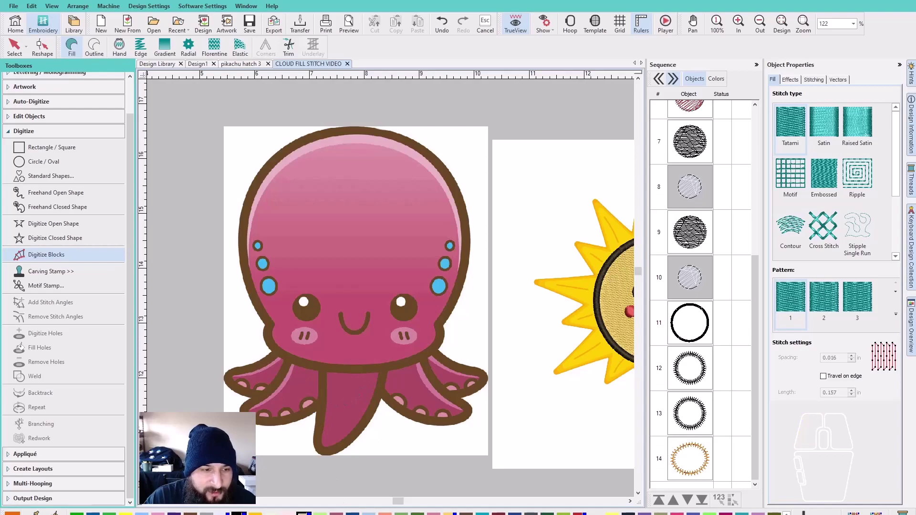
left_click(824, 125)
scroll(390, 288, "up", 5)
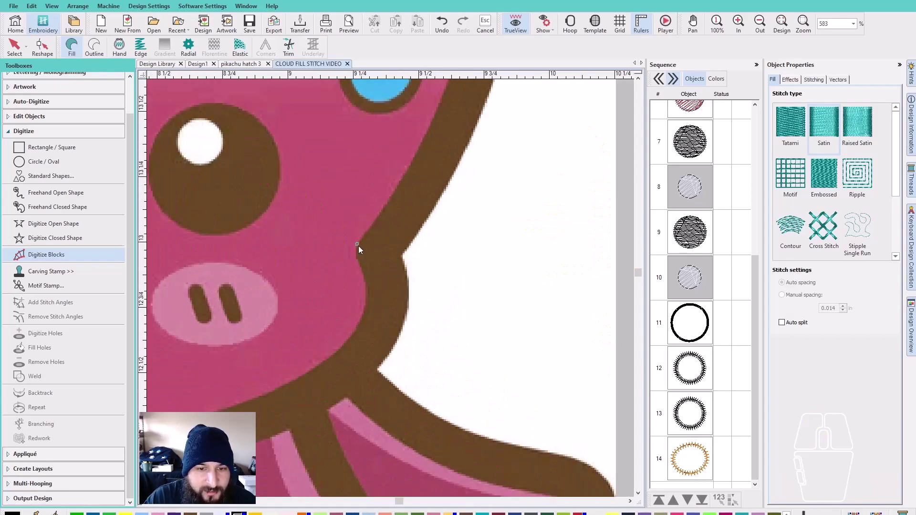
left_click(403, 256)
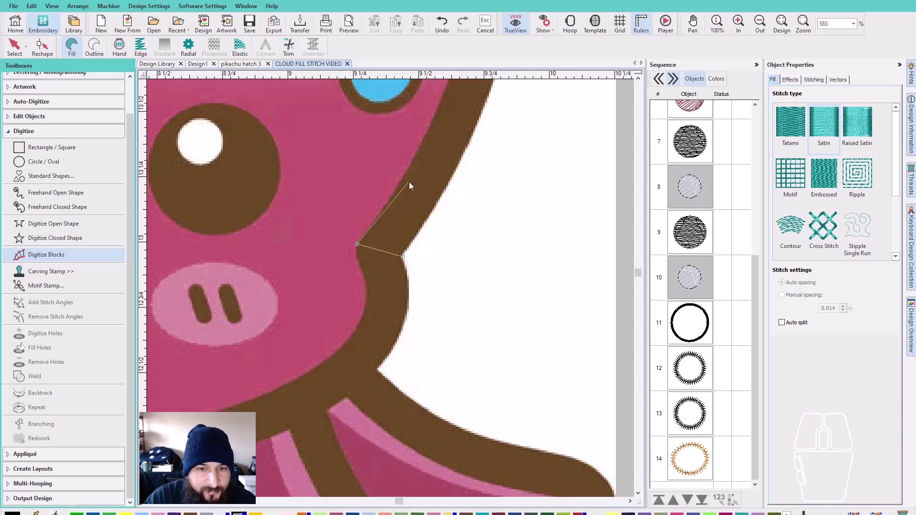
left_click(408, 168)
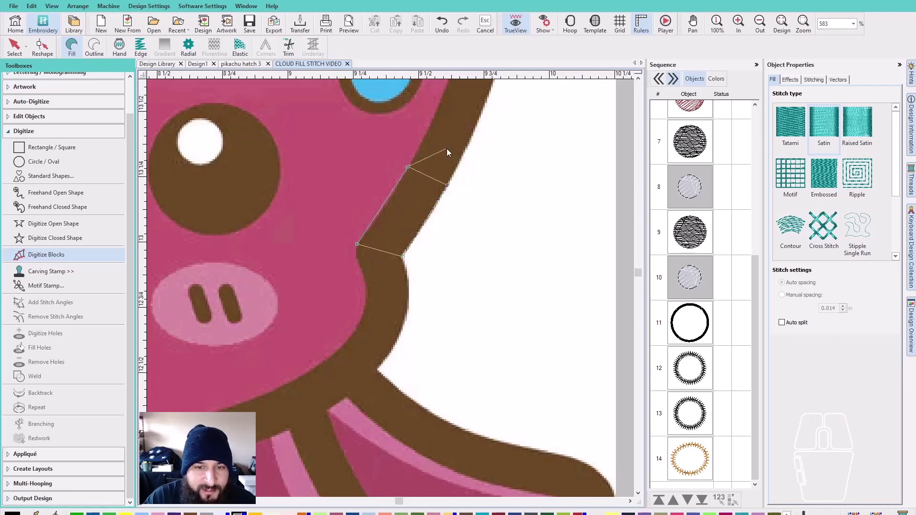
Extend the block column up the right side of the head outline, placing paired edge points past the lowest blue spot.
scroll(447, 145, "down", 2)
scroll(392, 265, "up", 4)
left_click(394, 229)
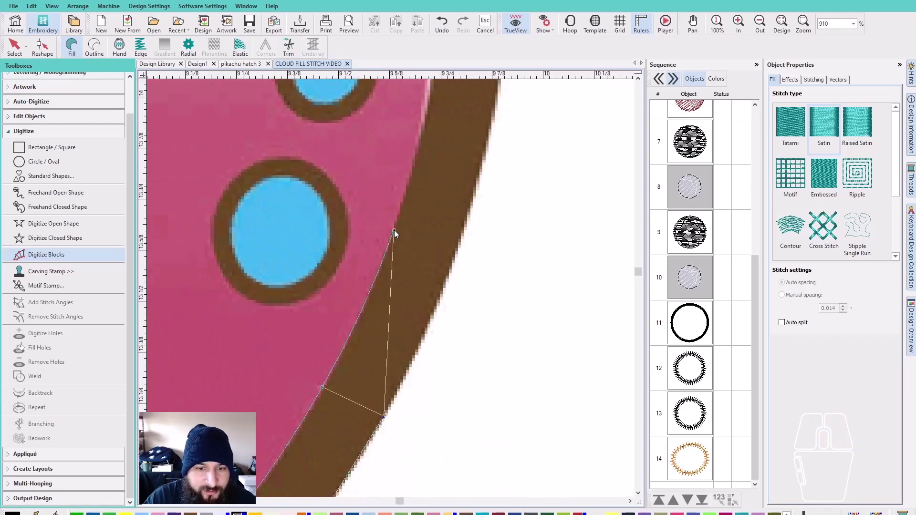
left_click(457, 252)
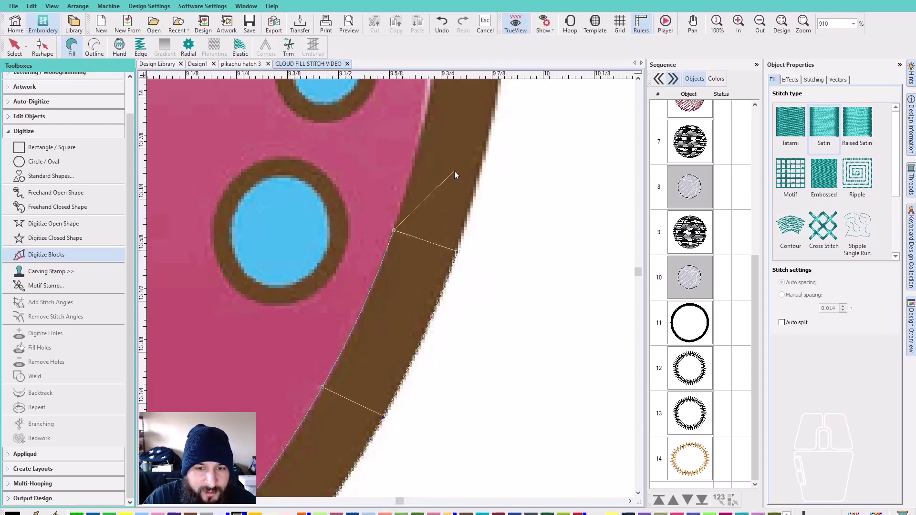
left_click(427, 104)
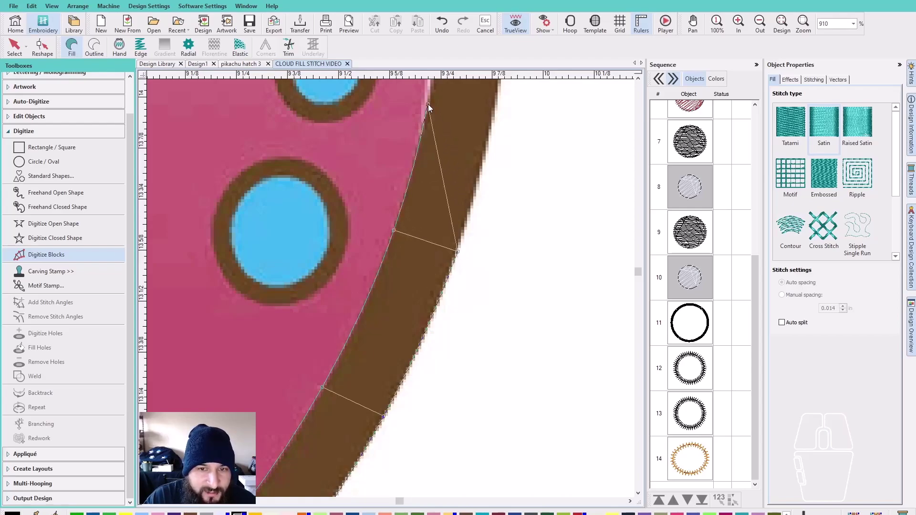
left_click(481, 170)
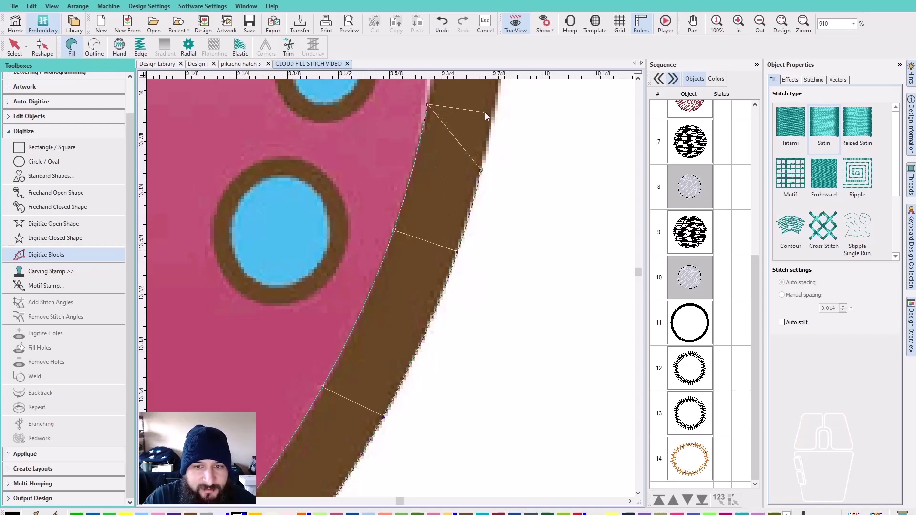
Continue the block column up the head's right edge to just above the smallest blue spot.
scroll(374, 316, "down", 1)
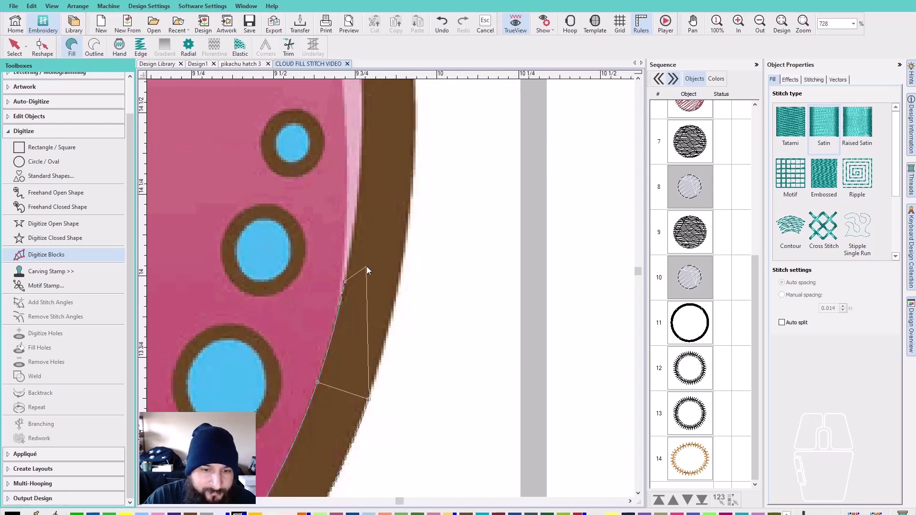
left_click(398, 292)
scroll(382, 171, "up", 2)
left_click(361, 107)
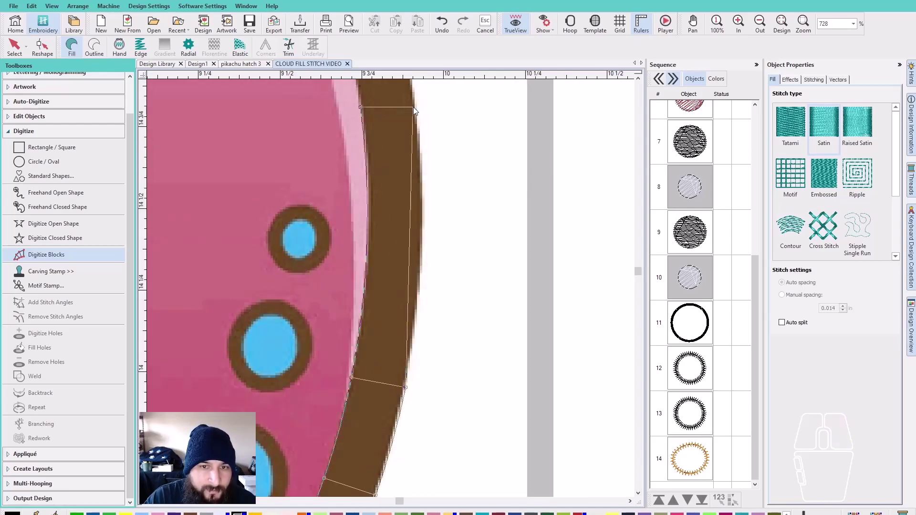
left_click(413, 107)
Carry the block column over the crown of the head, placing curved edge point pairs along the brown outline.
scroll(379, 401, "down", 4)
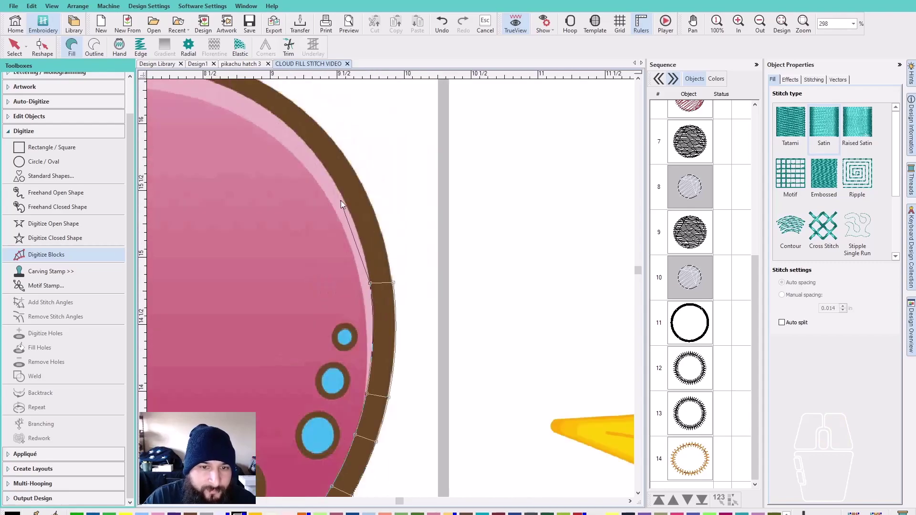
left_click(319, 159)
left_click(335, 143)
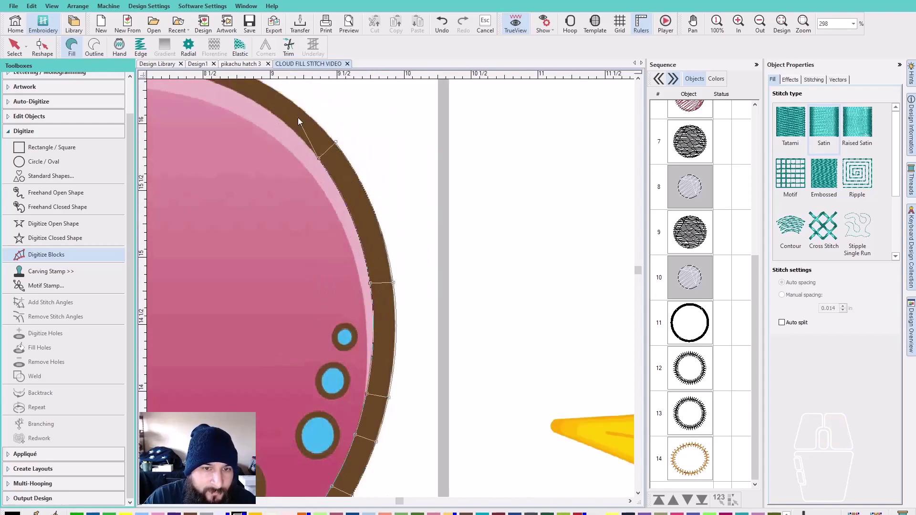
right_click(270, 166)
left_click(271, 145)
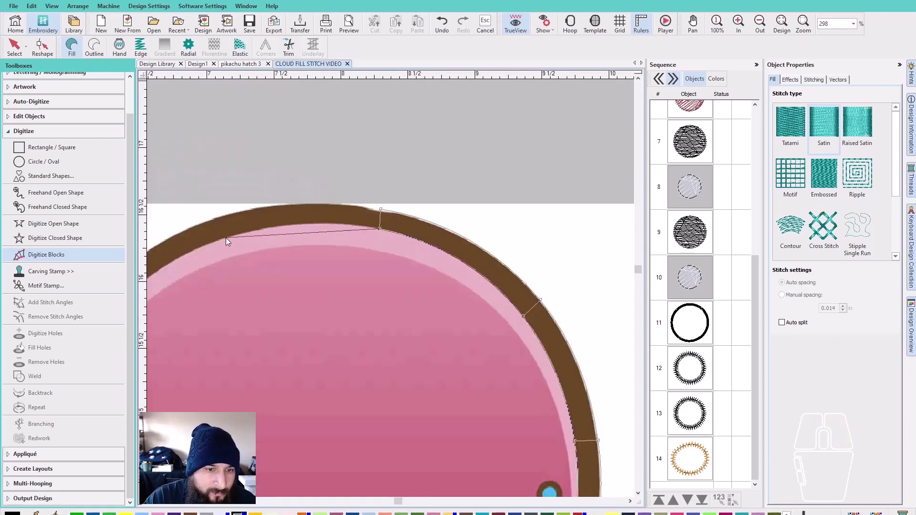
right_click(222, 239)
left_click(207, 221)
Bring the block column down the head's left edge to a point pair level with the smallest blue spot.
scroll(207, 220, "down", 3)
scroll(389, 291, "up", 2)
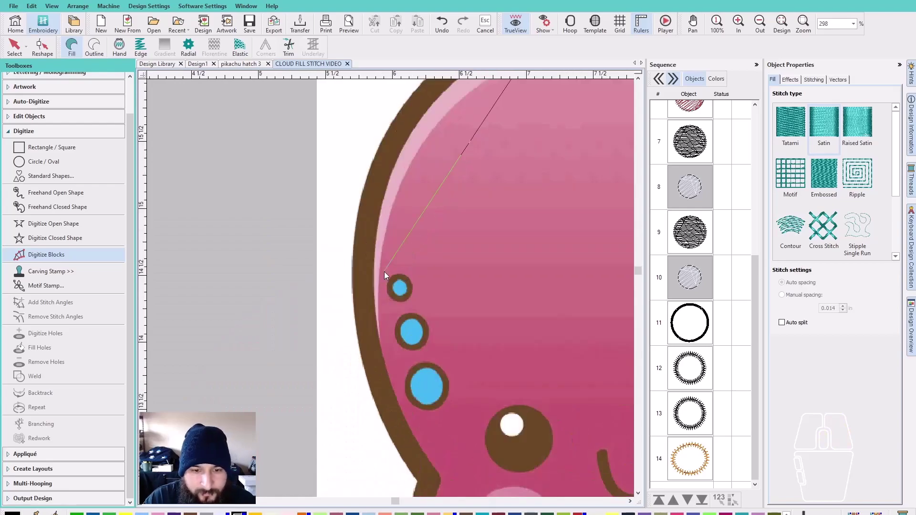
right_click(374, 270)
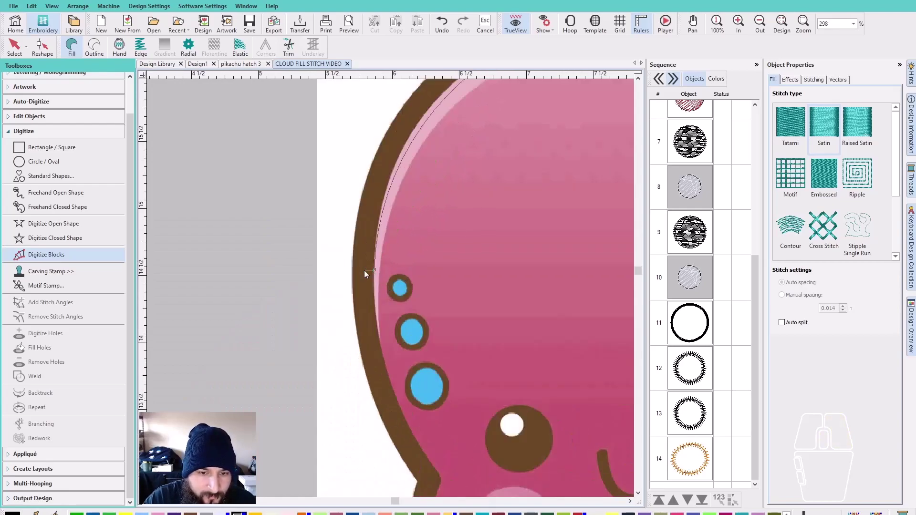
right_click(351, 270)
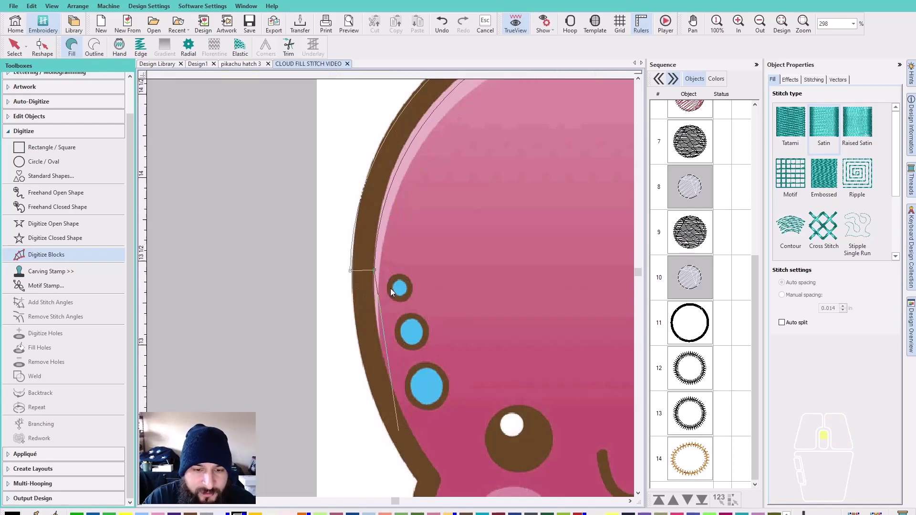
Finish the block column down the left side at the notch and generate the satin stitches for the head outline.
scroll(399, 431, "up", 3)
right_click(416, 280)
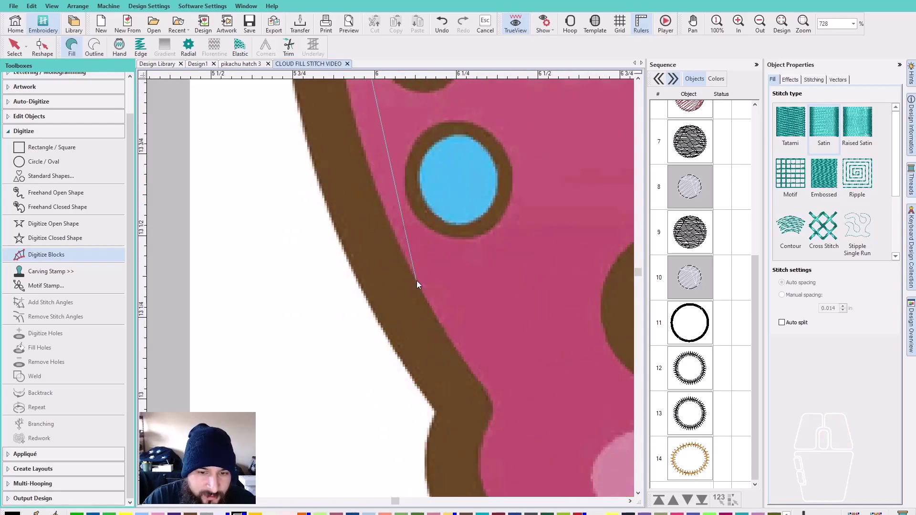
left_click(369, 308)
left_click(484, 384)
left_click(436, 410)
key("Return")
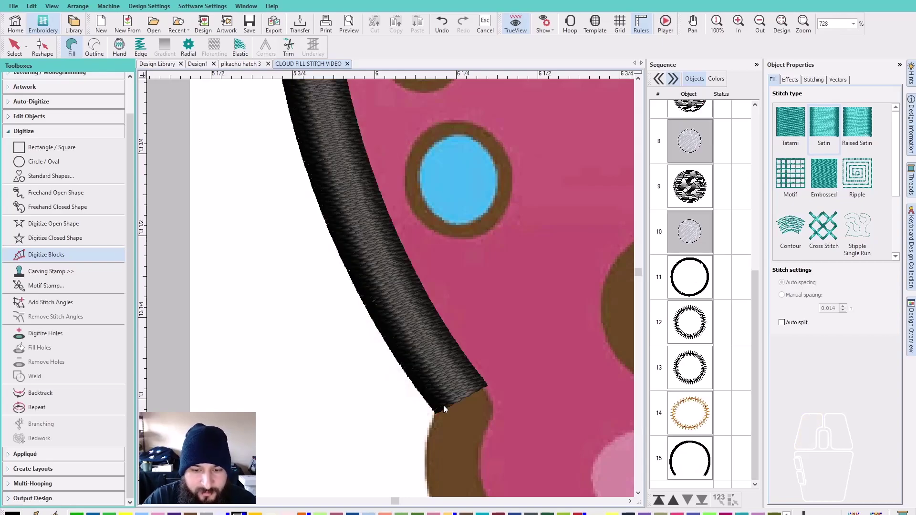
key("Escape")
scroll(436, 291, "down", 5)
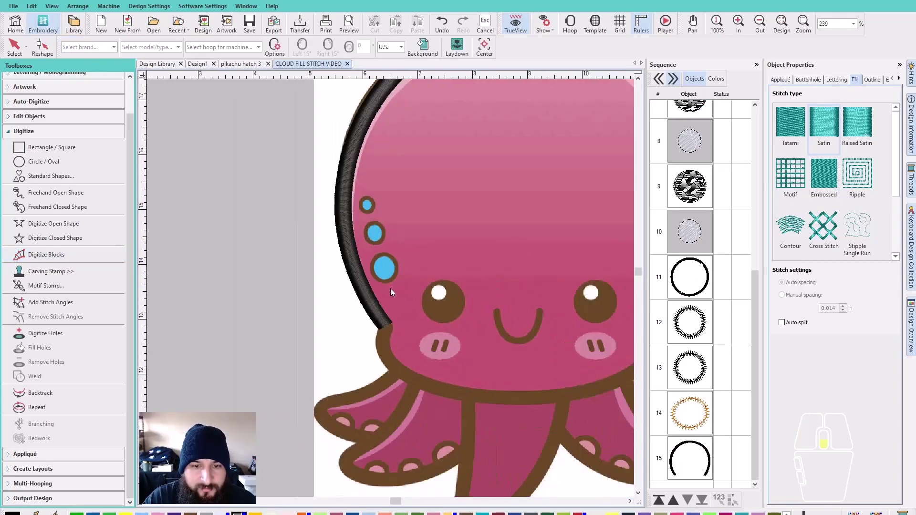
Start a second Satin block where the stitched column ends at the left notch and place its first points around the notch.
scroll(449, 305, "up", 1)
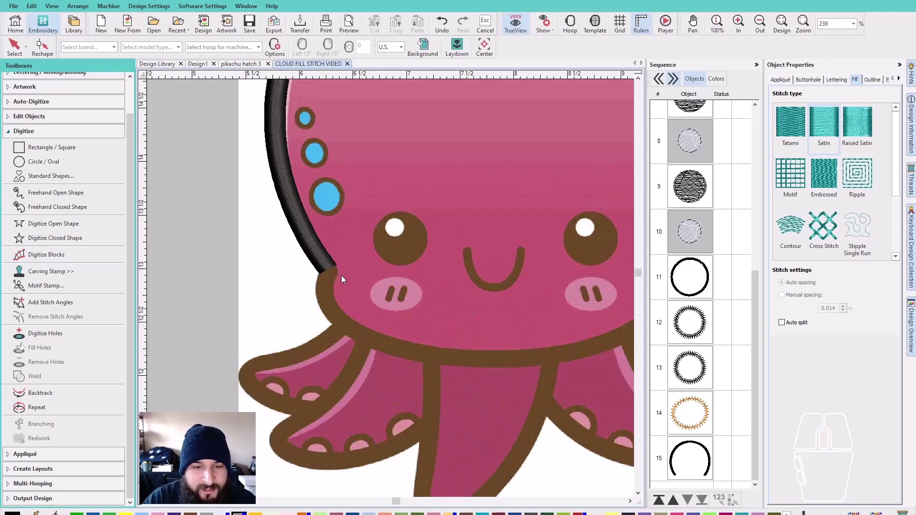
scroll(396, 288, "down", 1)
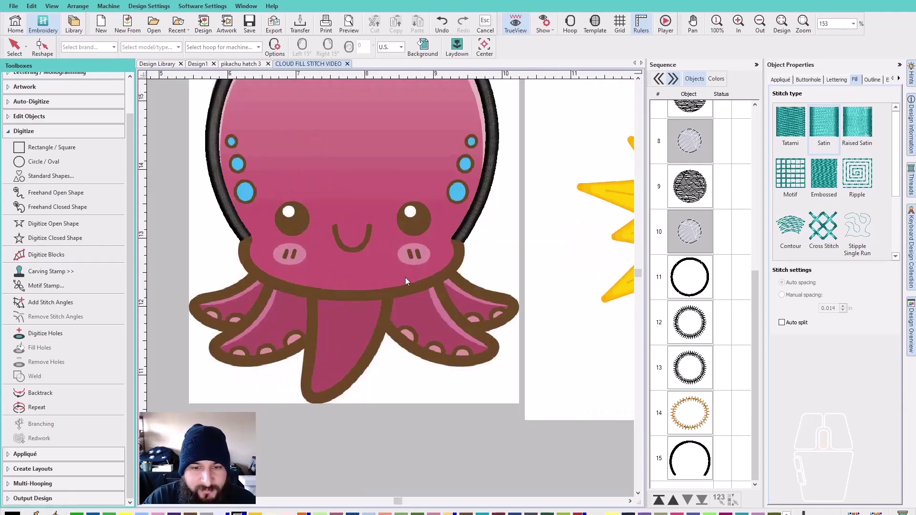
scroll(266, 281, "up", 3)
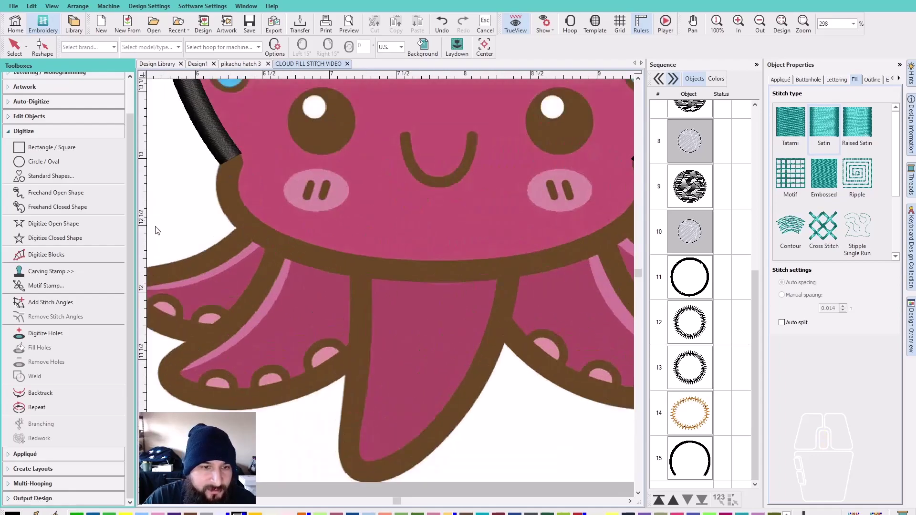
left_click(69, 258)
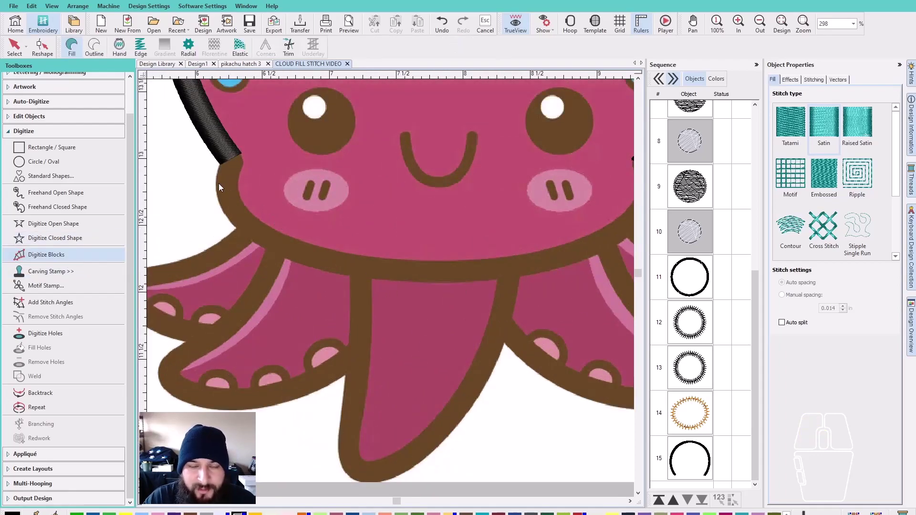
scroll(227, 186, "up", 3)
scroll(405, 270, "up", 1)
scroll(390, 288, "up", 1)
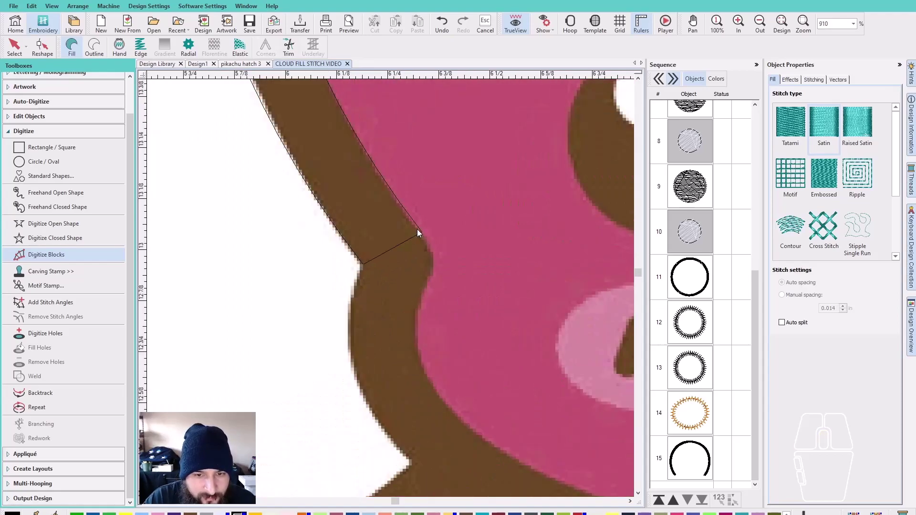
left_click(436, 256)
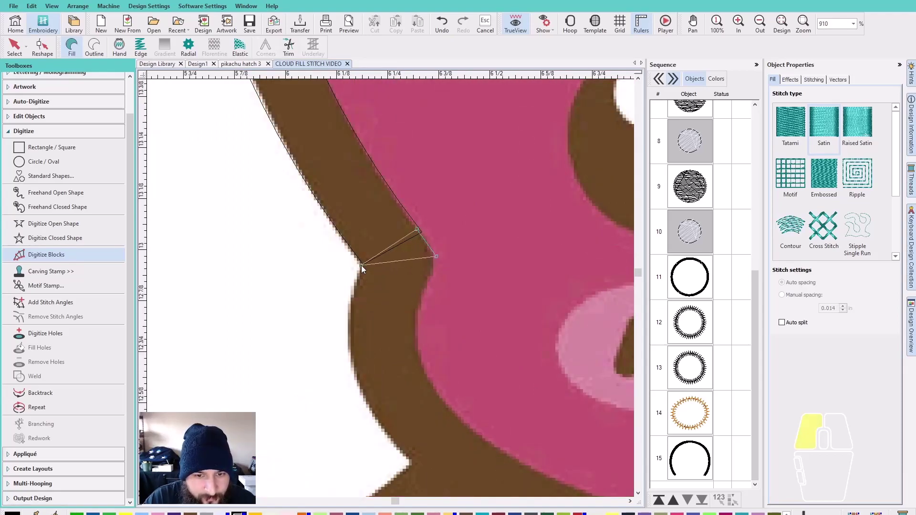
left_click(424, 294)
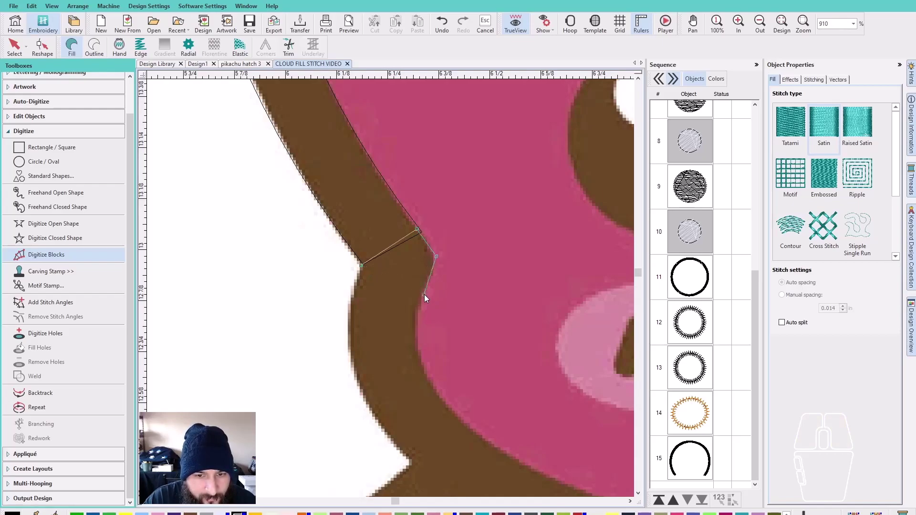
Extend the second block around the lower-left bulge of the head outline to the upper tentacle's junction.
left_click(418, 319)
left_click(366, 407)
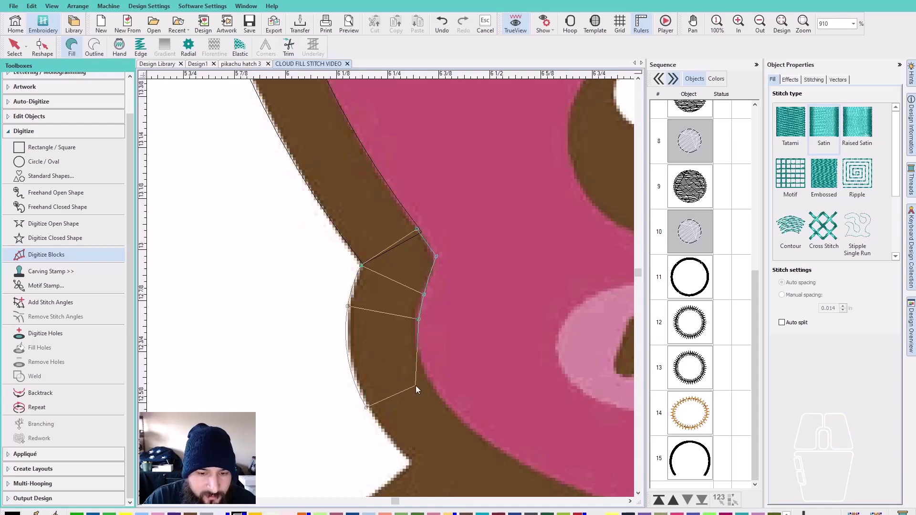
left_click(430, 378)
left_click(410, 465)
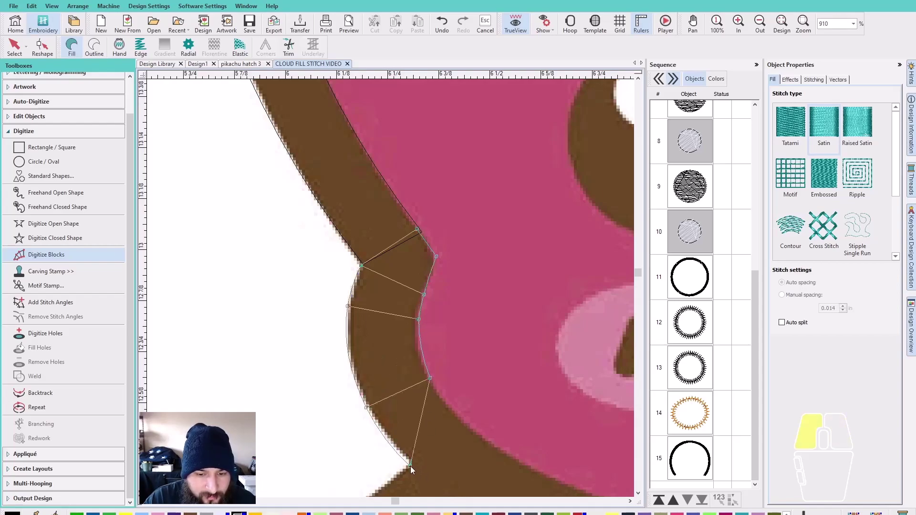
left_click(460, 421)
Add an edge point pair across the head outline where the two left tentacles meet.
scroll(390, 288, "down", 5)
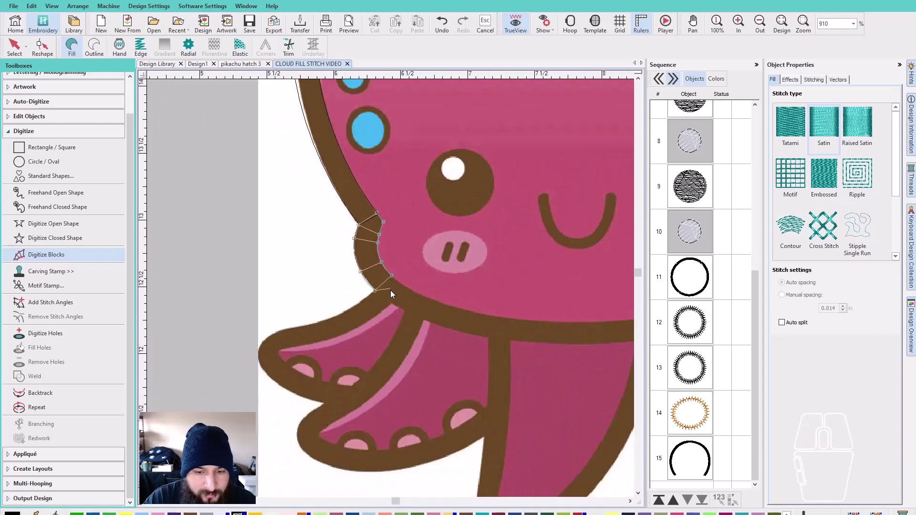
scroll(390, 287, "up", 3)
left_click(386, 280)
left_click(402, 250)
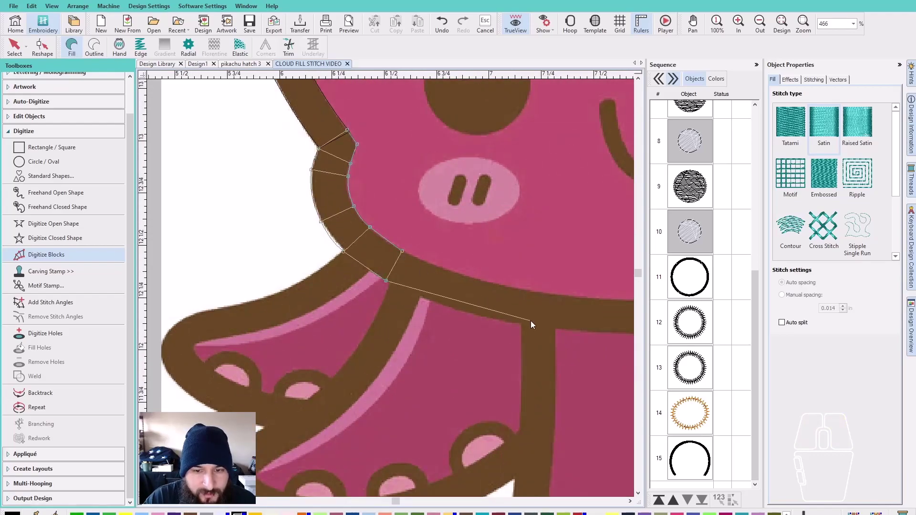
left_click(522, 323)
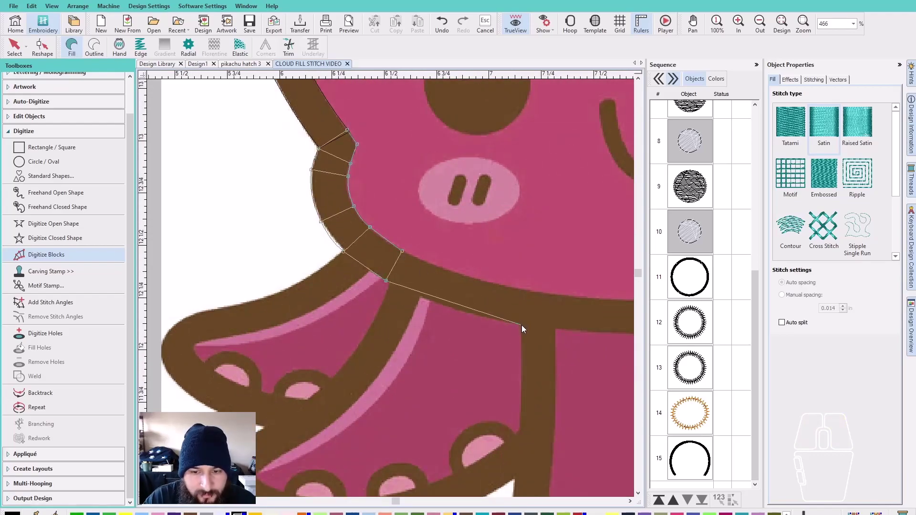
left_click(525, 289)
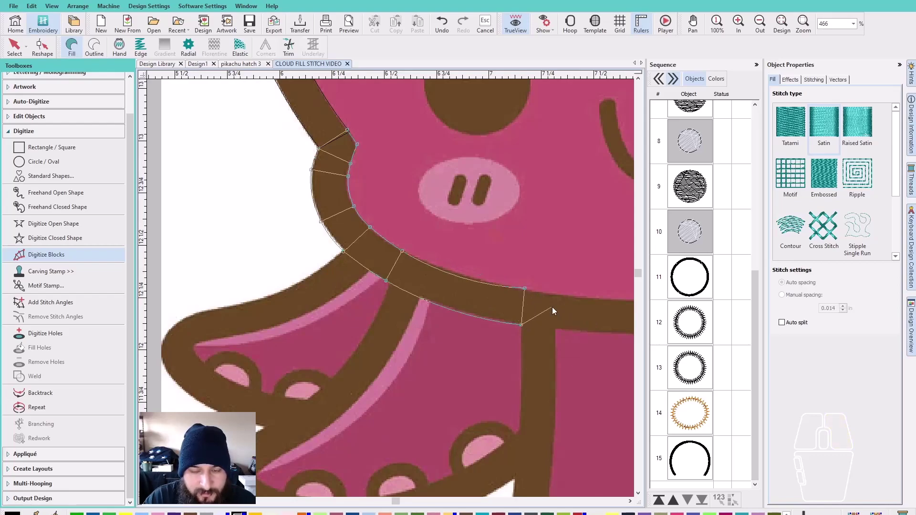
key("BackSpace")
key("BackSpace")
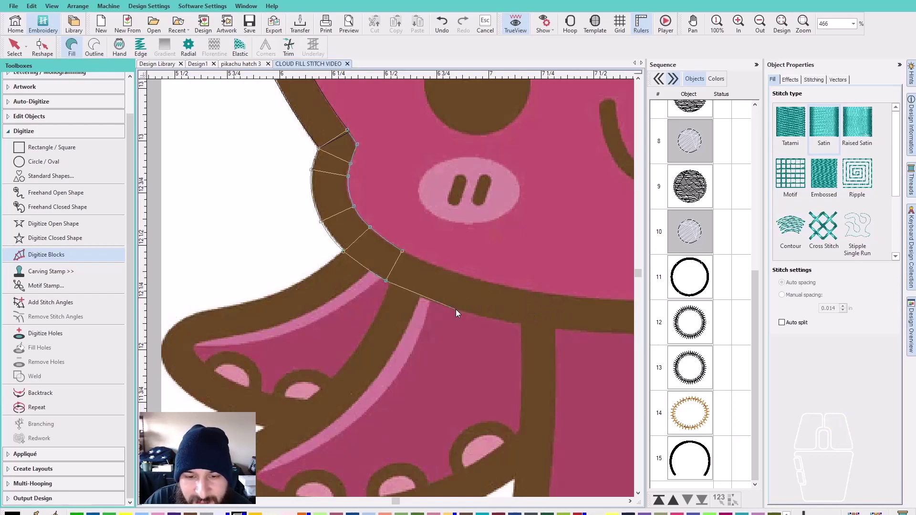
Extend the second Satin block along the bottom of the head outline to above the middle tentacle with two edge point pairs.
left_click(480, 317)
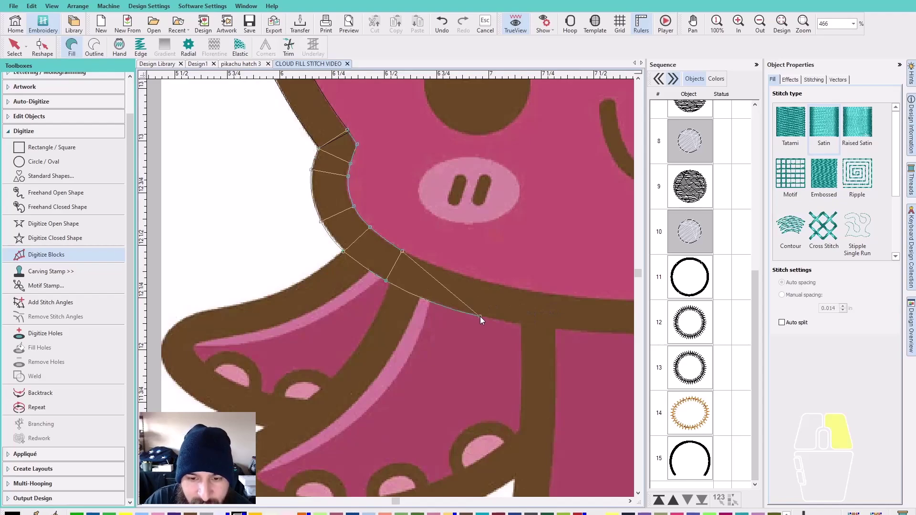
left_click(484, 282)
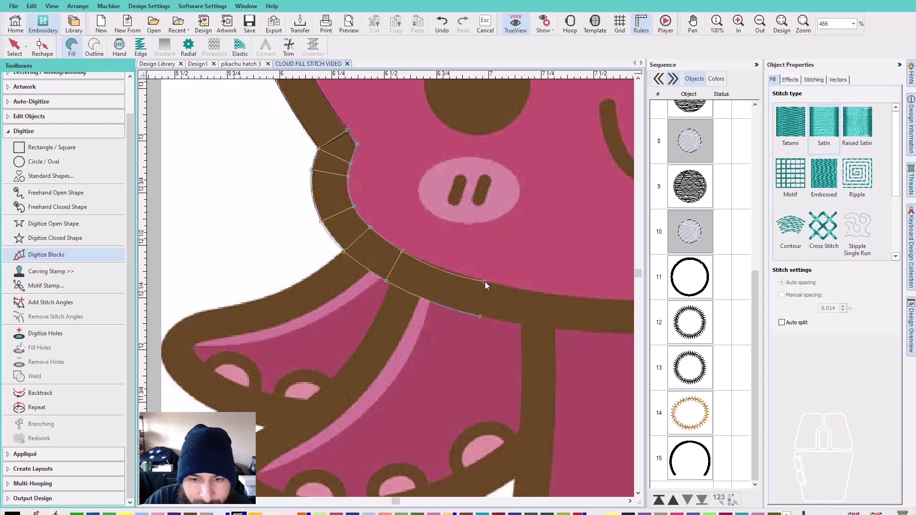
left_click(591, 330)
left_click(594, 296)
Continue the block along the bottom of the head outline past the middle tentacle to the junction with the lower right tentacle.
scroll(390, 288, "down", 5)
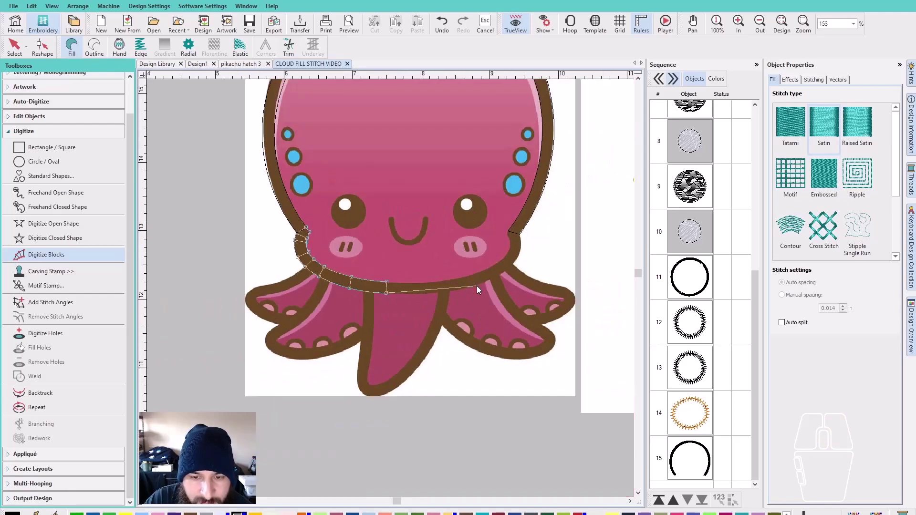
scroll(389, 288, "up", 3)
scroll(389, 289, "up", 4)
left_click(353, 282)
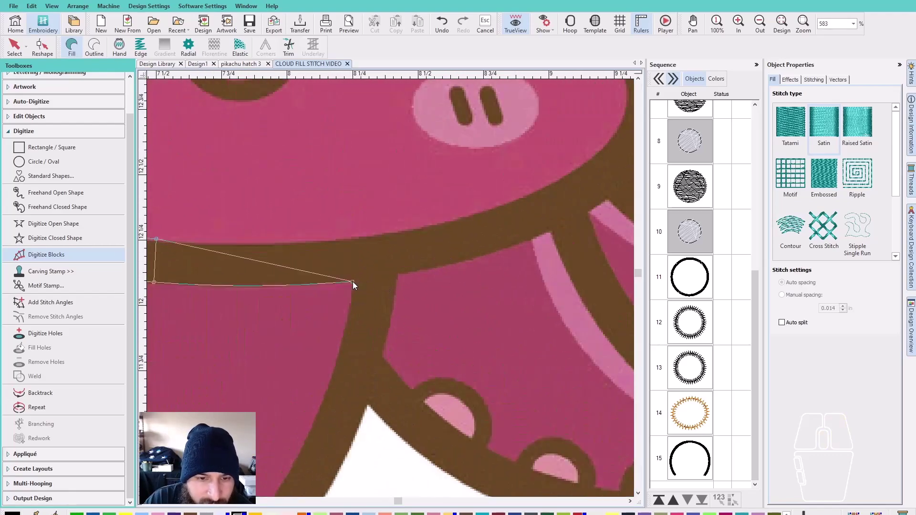
left_click(350, 237)
left_click(516, 247)
left_click(496, 207)
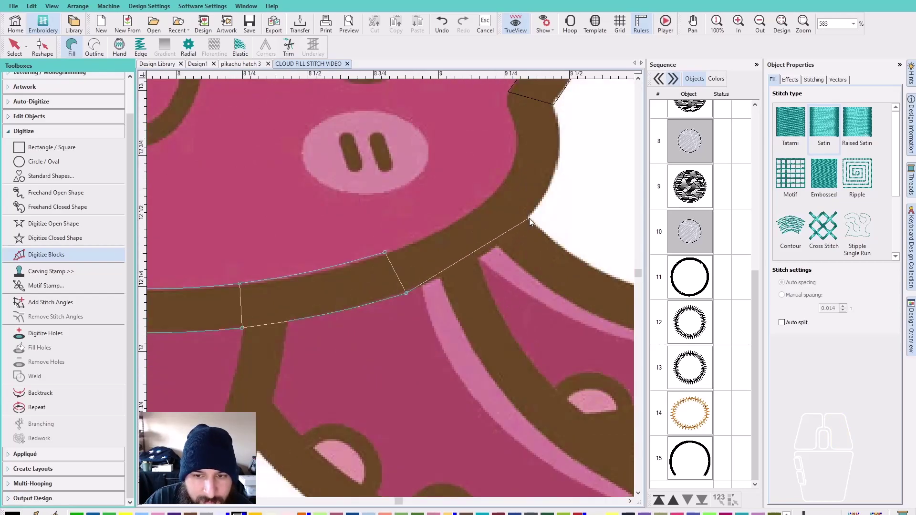
Carry the block around the lower-right bulge of the head outline with three edge point pairs.
left_click(529, 216)
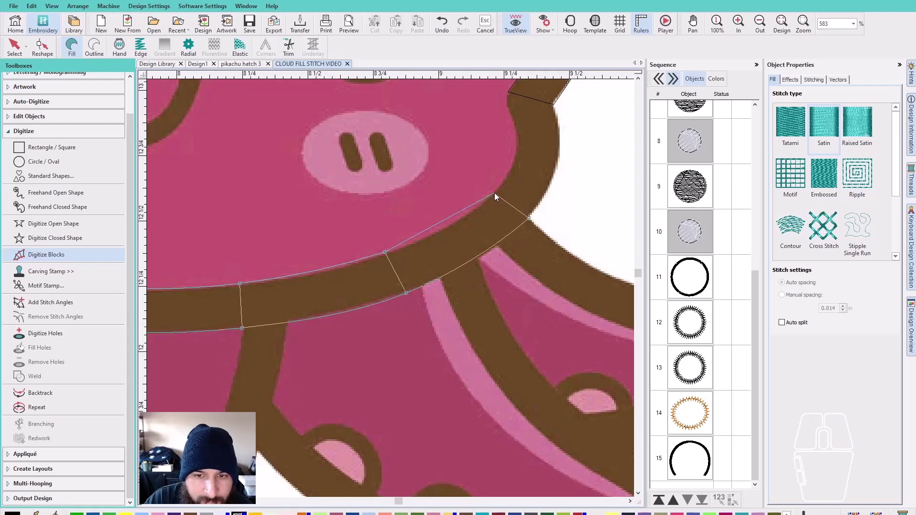
left_click(494, 193)
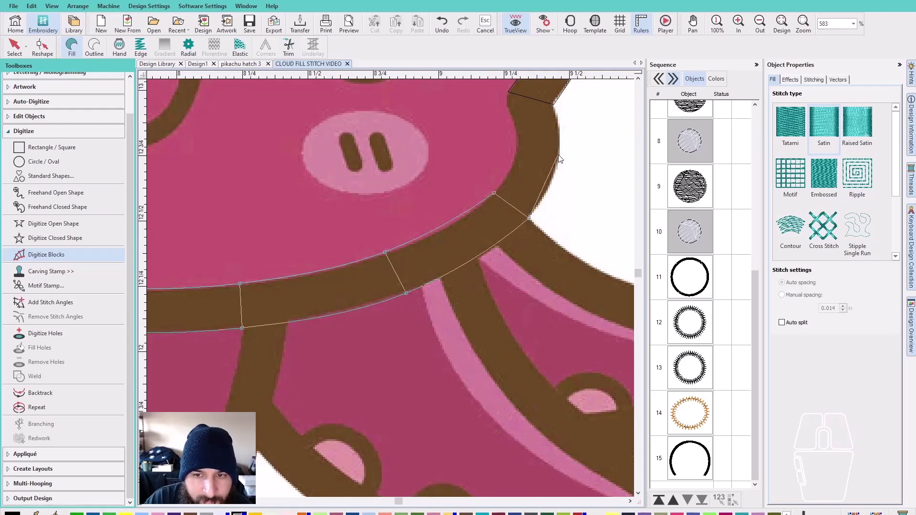
left_click(559, 155)
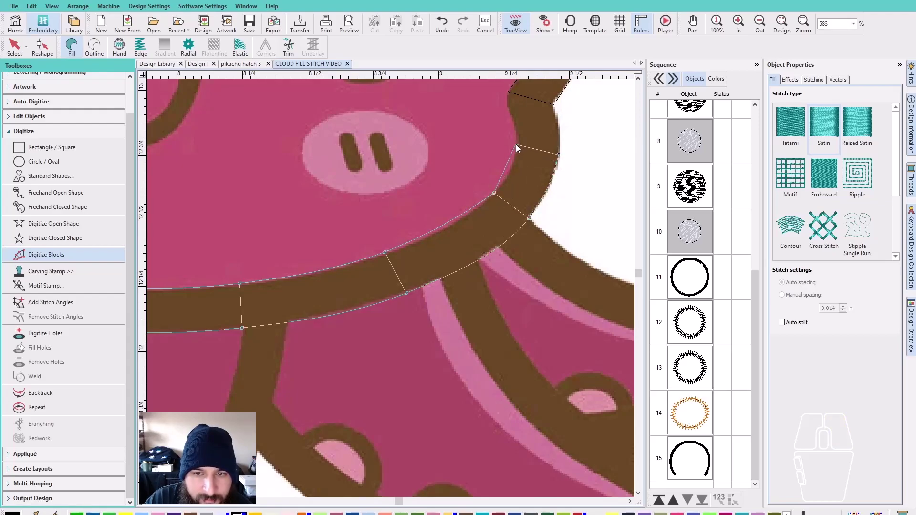
left_click(516, 145)
left_click(559, 124)
left_click(513, 121)
Finish the block at the right notch, slightly overlapping the first column's end, and generate its satin stitches.
scroll(474, 196, "up", 4)
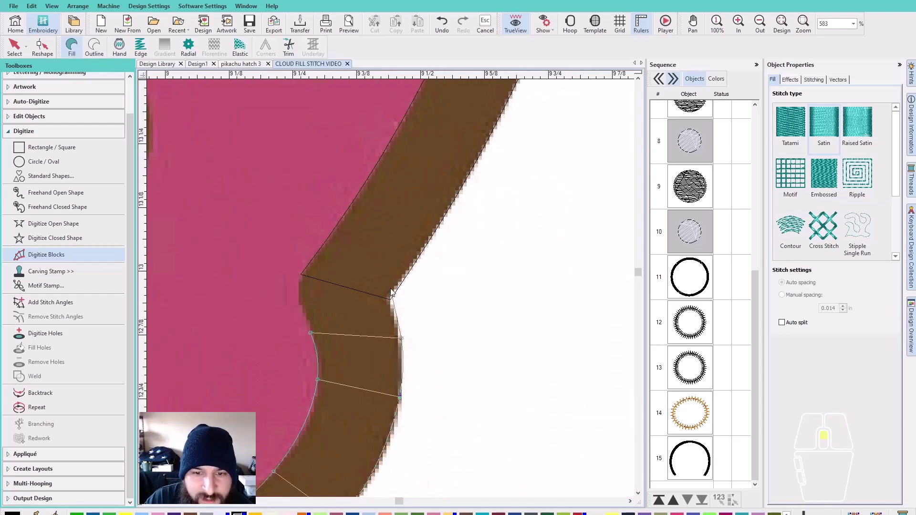
left_click(392, 282)
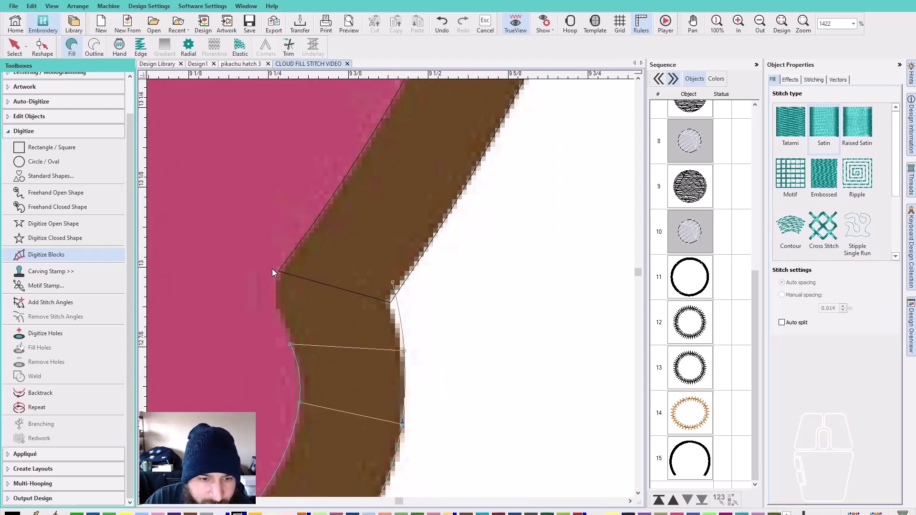
left_click(394, 316)
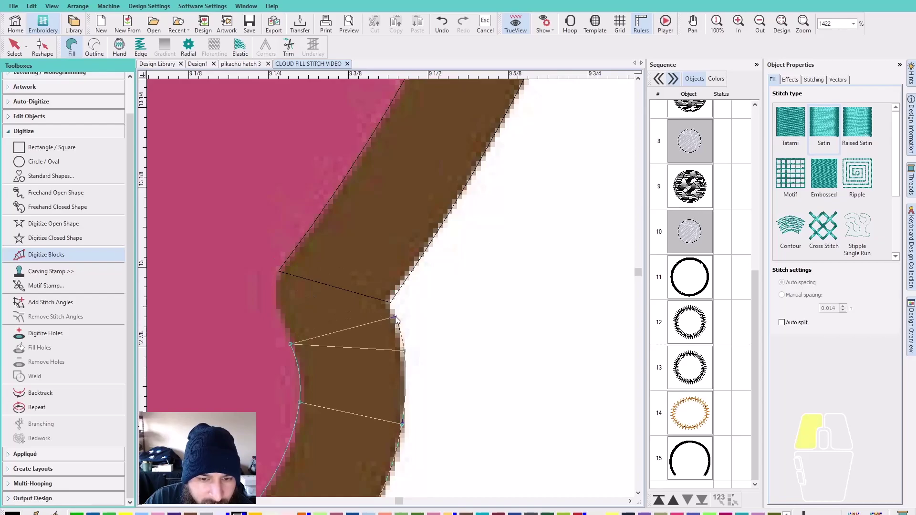
left_click(272, 293)
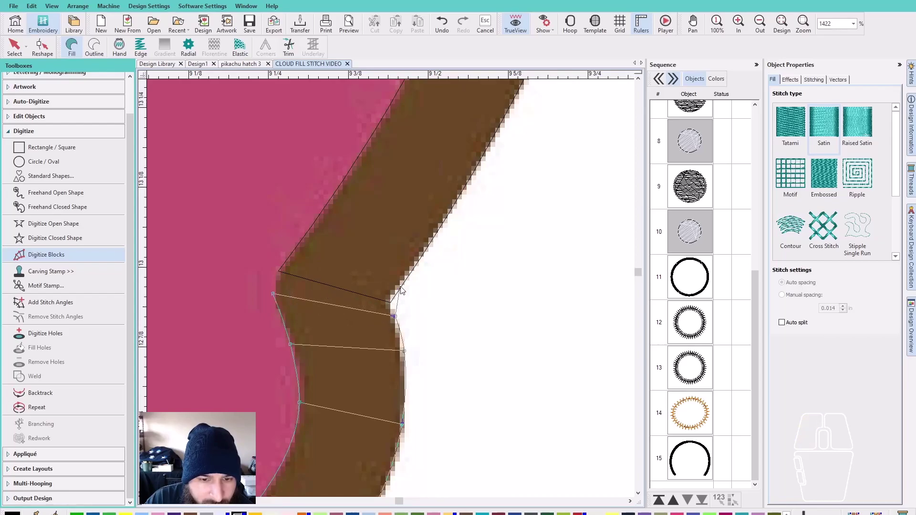
left_click(395, 284)
key("BackSpace")
left_click(390, 288)
left_click(283, 262)
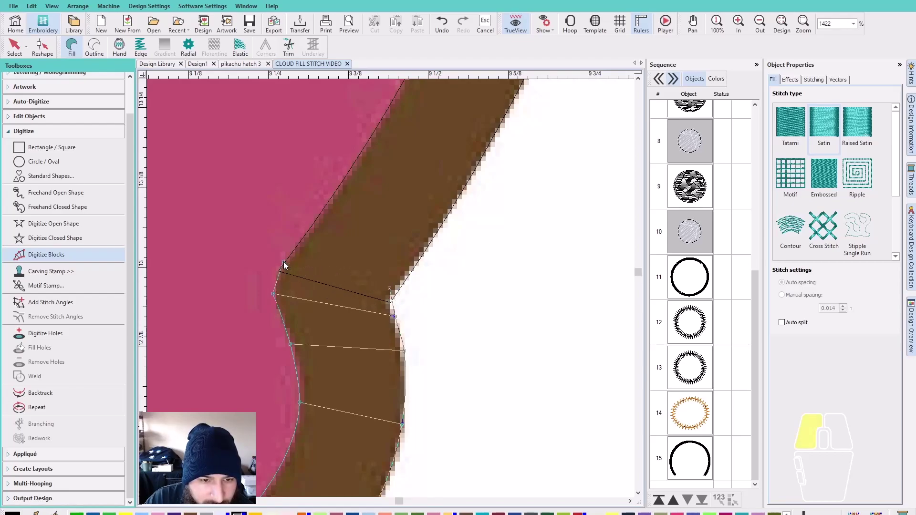
key("Return")
scroll(390, 288, "down", 5)
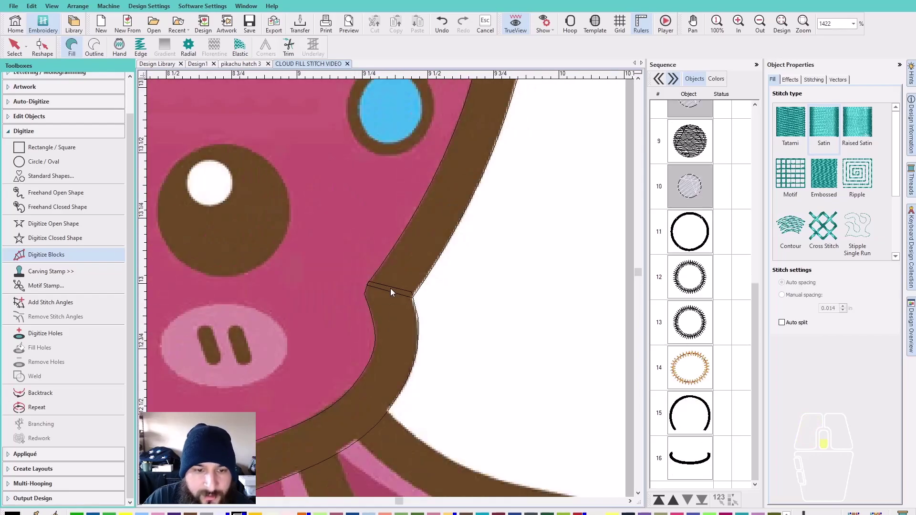
scroll(386, 295, "down", 5)
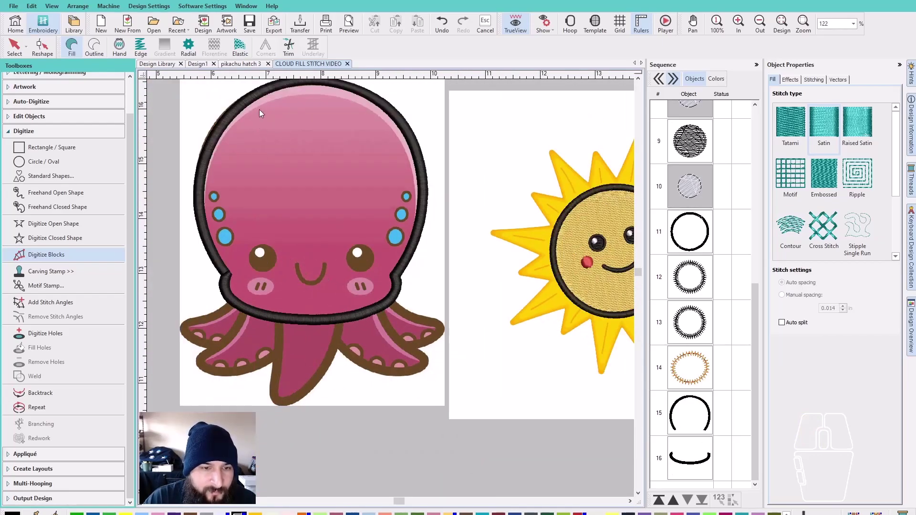
key("Escape")
Inspect the stitched head outline with the artwork hidden and shown, and examine the tentacles below it.
key("d")
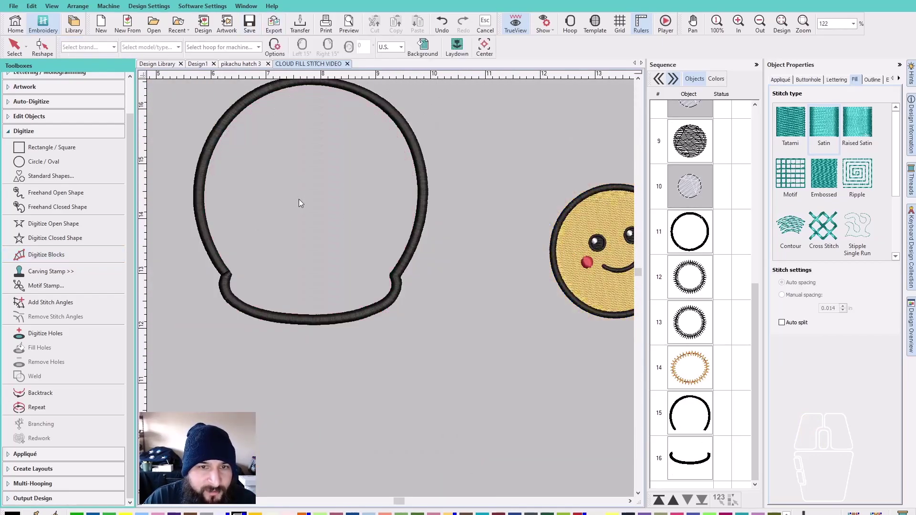
scroll(391, 288, "down", 2)
scroll(390, 288, "up", 2)
key("d")
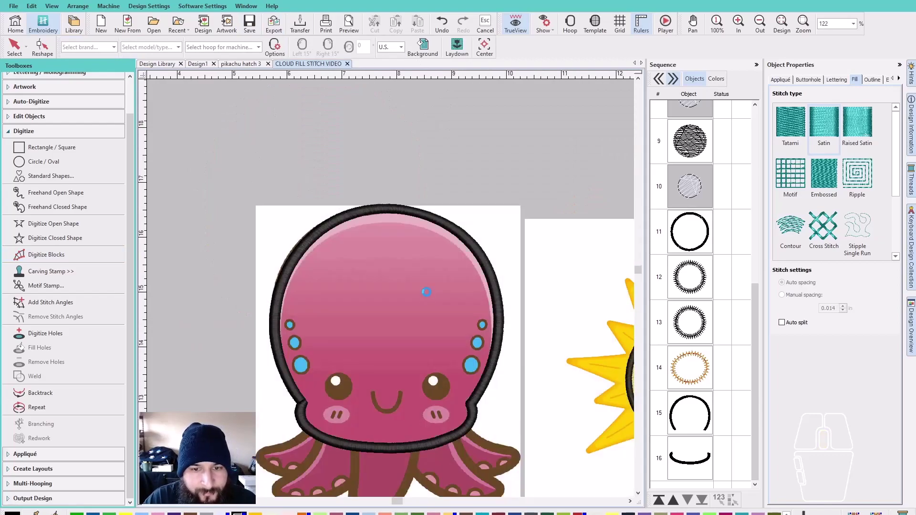
scroll(390, 288, "down", 1)
scroll(391, 288, "up", 2)
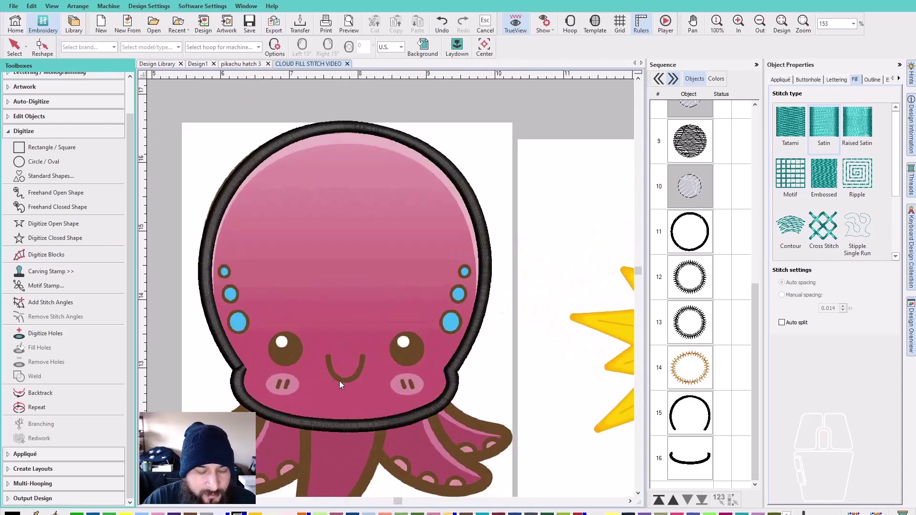
scroll(390, 288, "down", 2)
scroll(391, 279, "up", 3)
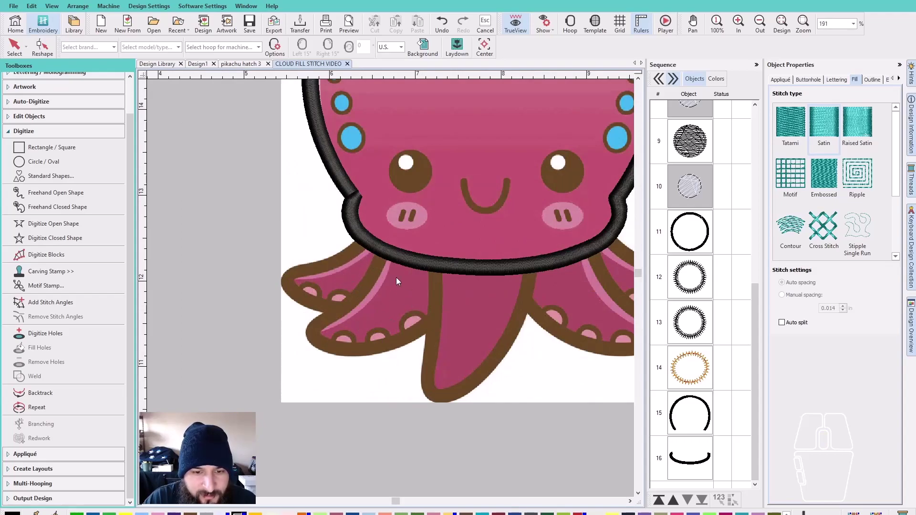
scroll(390, 288, "down", 2)
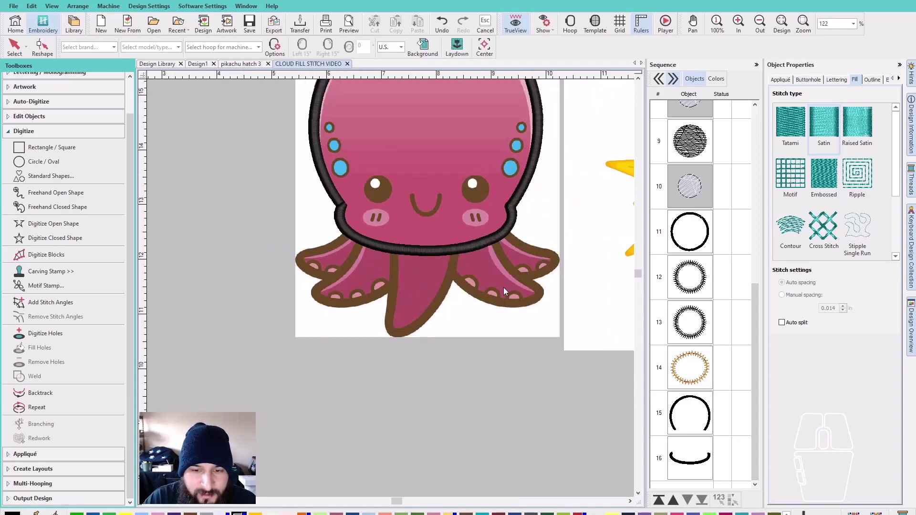
scroll(388, 288, "down", 3)
scroll(390, 288, "up", 3)
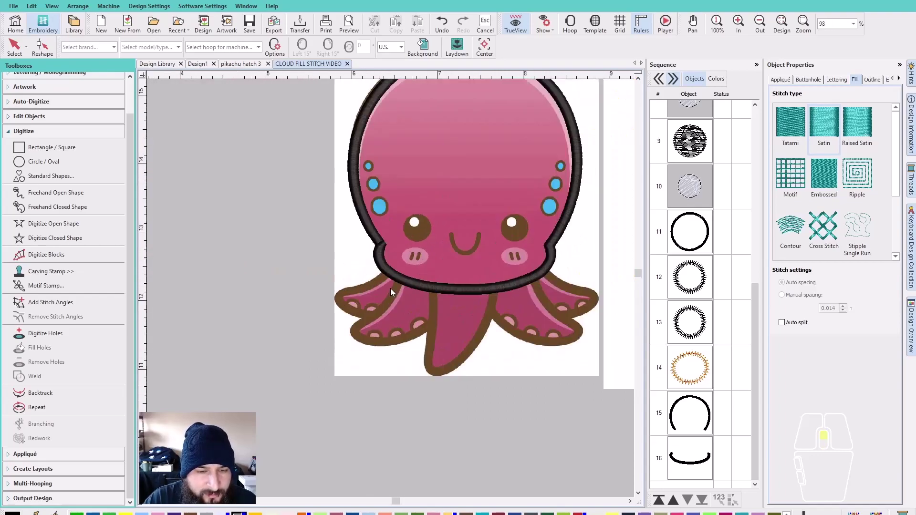
scroll(391, 288, "up", 3)
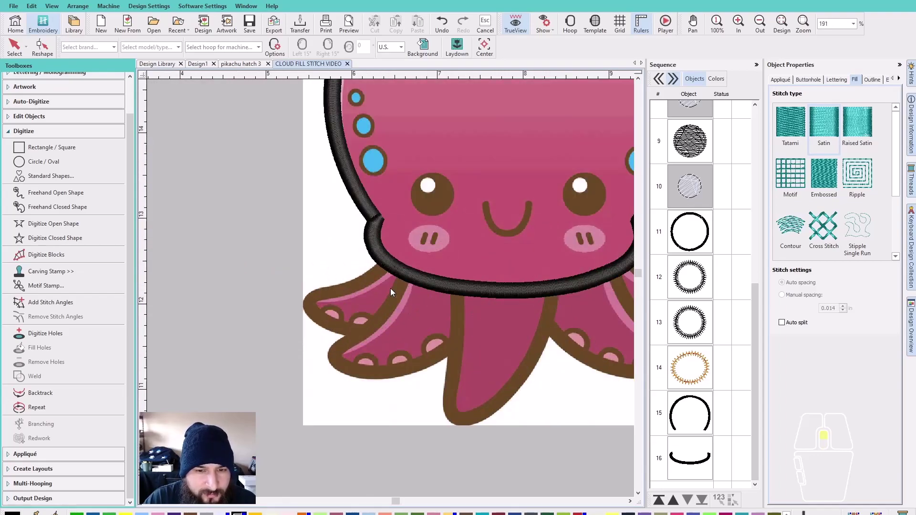
Start a new Satin block on the upper left tentacle, overlapping the head outline, and place its first point pairs along the upper edge.
left_click(60, 255)
scroll(390, 288, "up", 5)
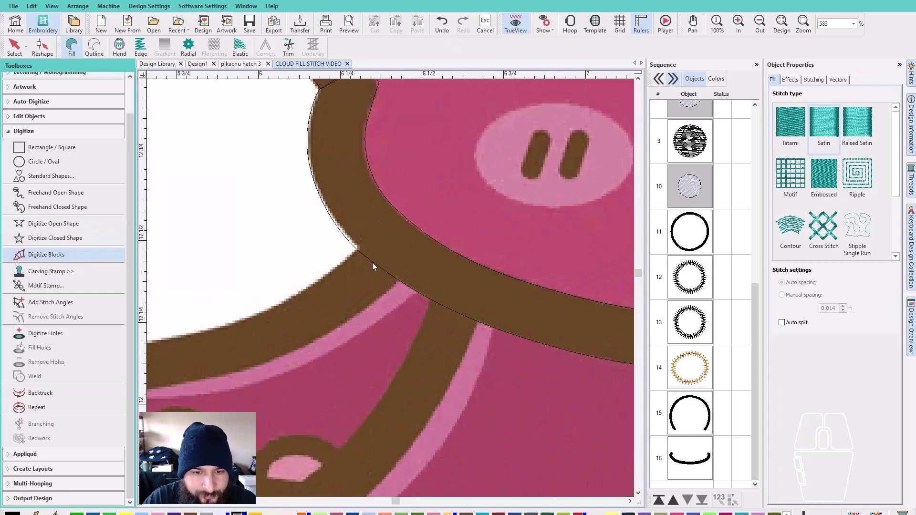
left_click(403, 275)
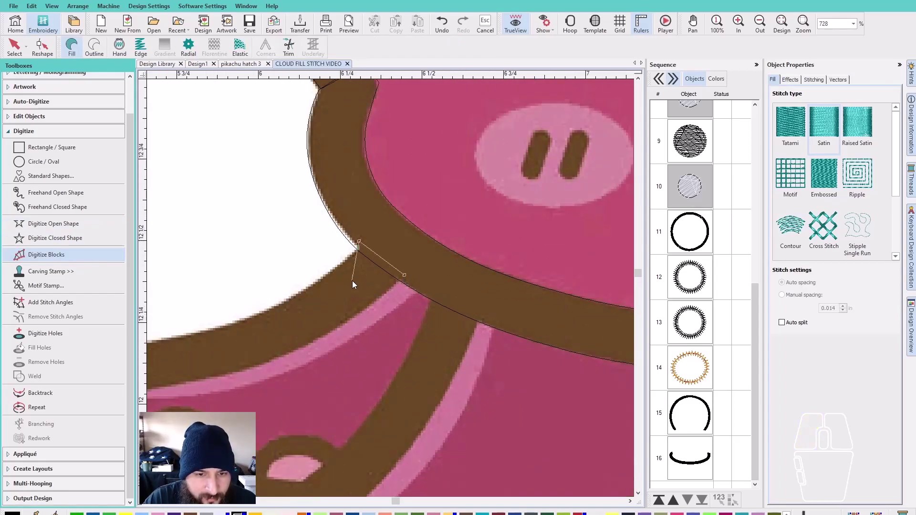
left_click(300, 292)
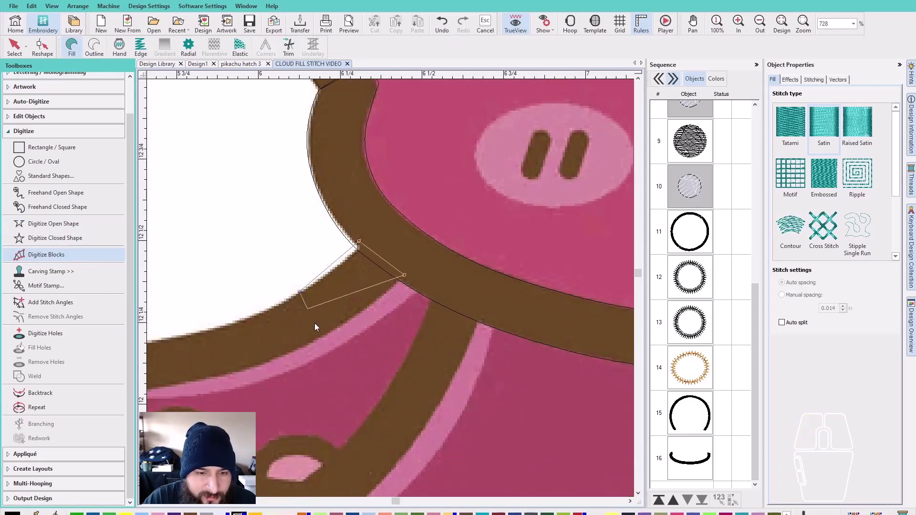
left_click(320, 336)
key("c")
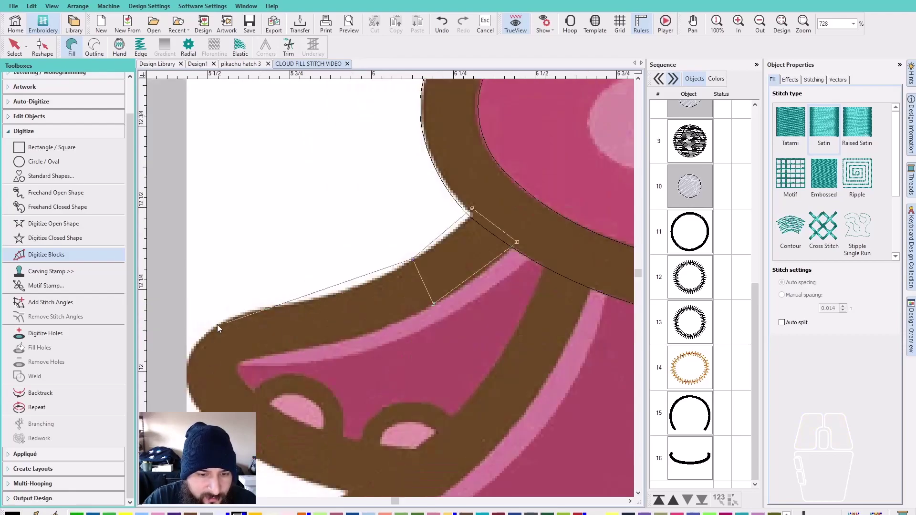
Extend the tentacle block along the rest of its upper outline and around the rounded tip.
left_click(282, 305)
left_click(292, 351)
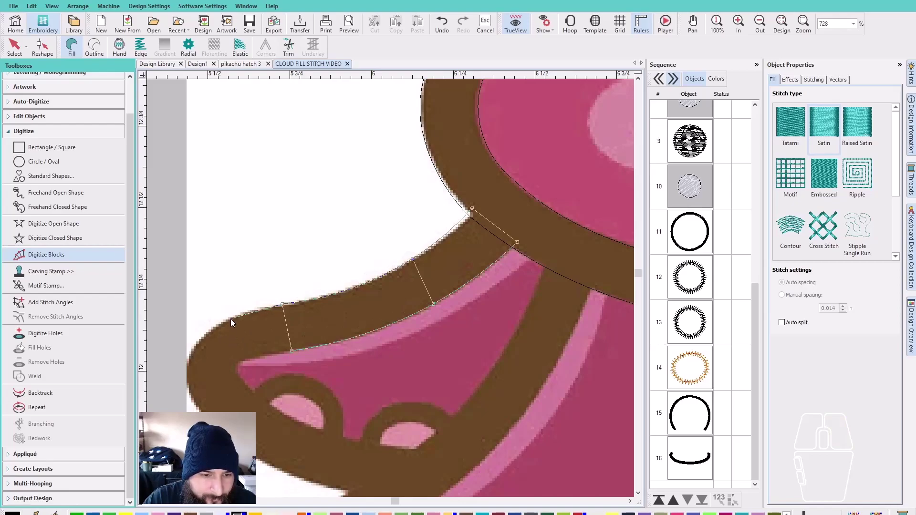
left_click(235, 316)
left_click(248, 358)
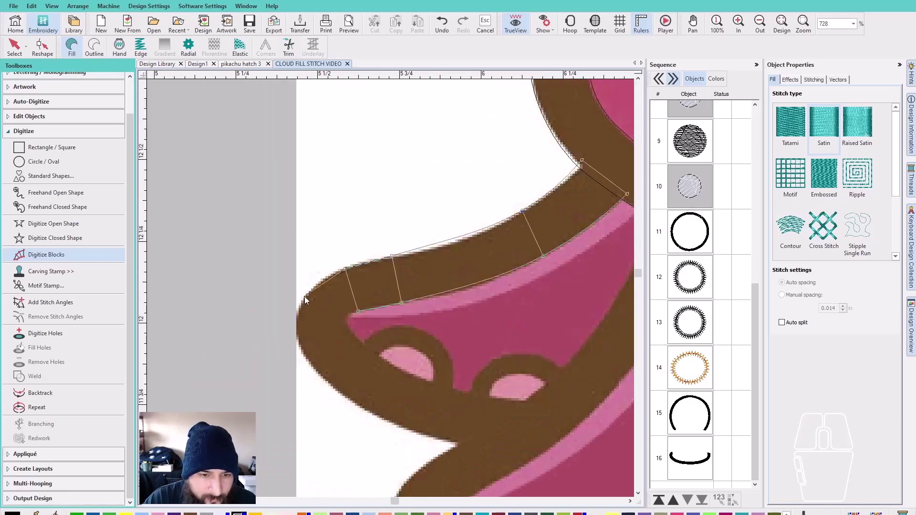
left_click(296, 320)
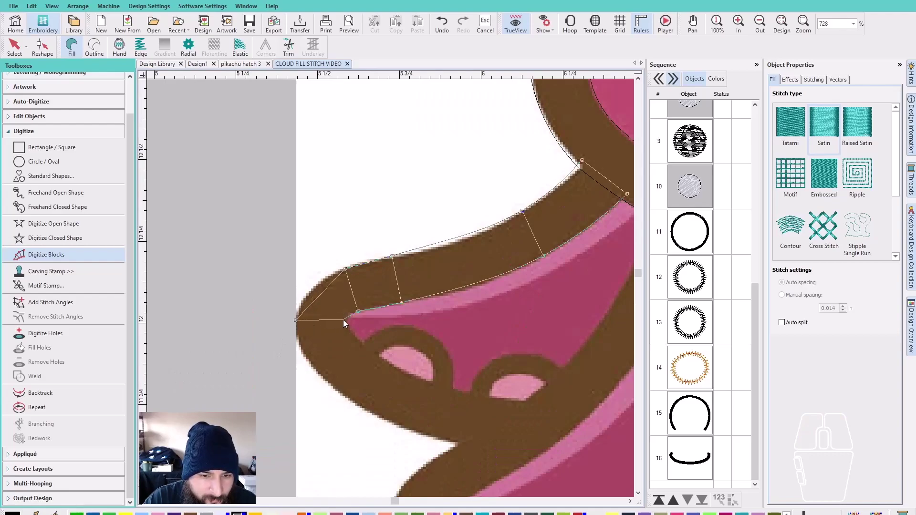
left_click(345, 319)
left_click(322, 377)
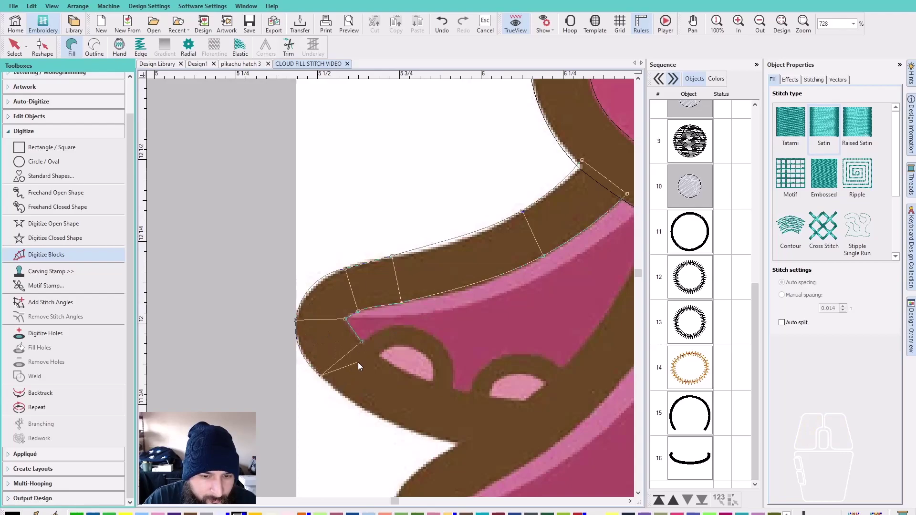
Continue the block along the tentacle's lower outline to where it meets the lower left tentacle.
scroll(390, 293, "down", 1)
scroll(390, 292, "down", 2)
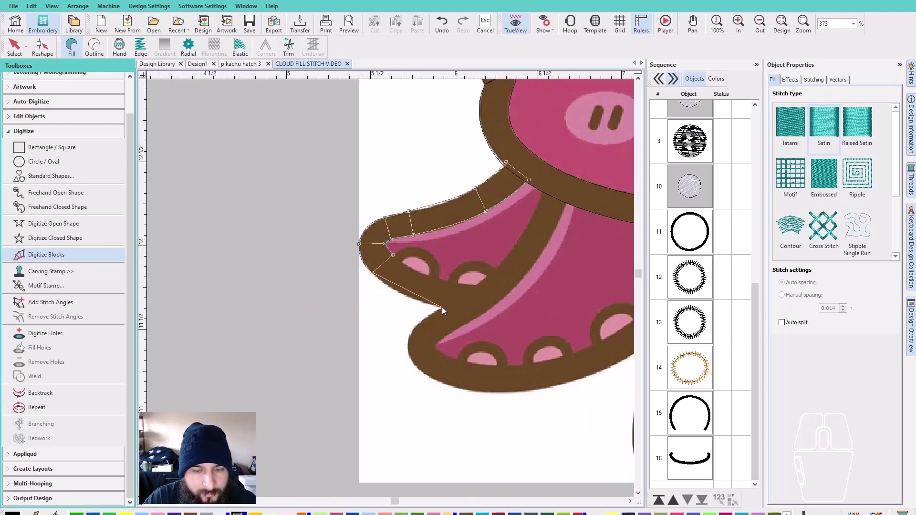
scroll(442, 309, "up", 1)
scroll(391, 292, "up", 3)
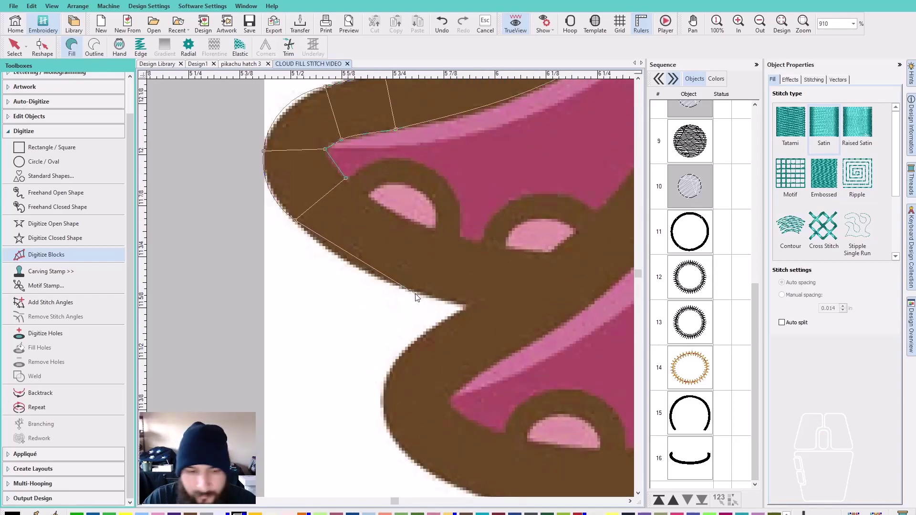
left_click(367, 272)
left_click(396, 212)
left_click(443, 301)
left_click(464, 237)
left_click(476, 308)
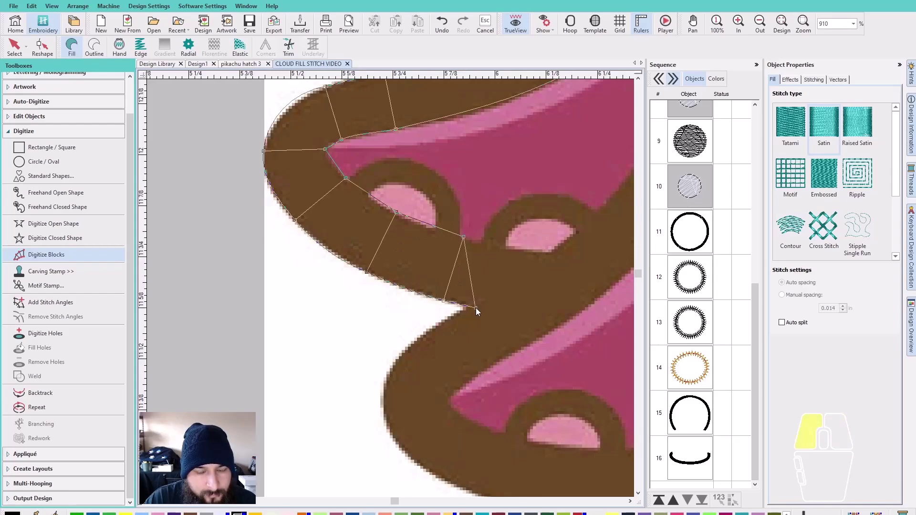
left_click(488, 244)
Add an edge point pair below the second sucker to turn the block into the outline shared by the two left tentacles.
scroll(390, 288, "down", 5)
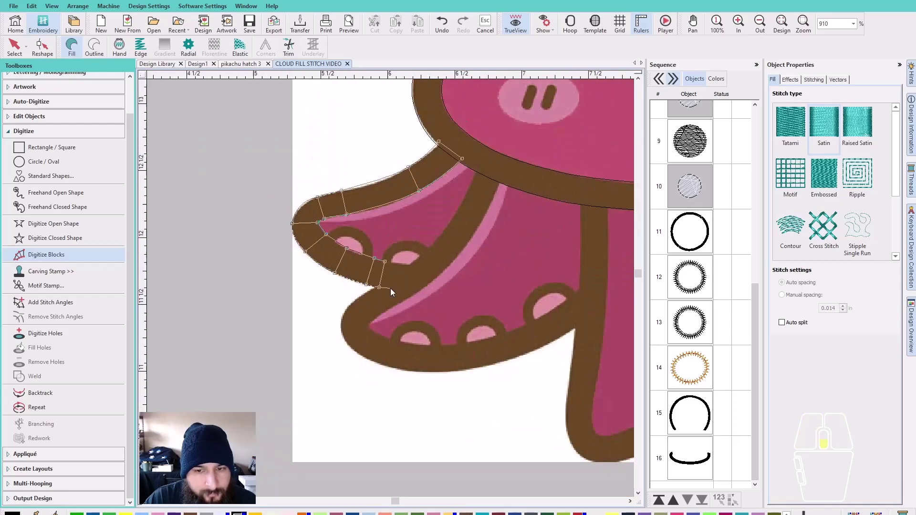
scroll(389, 291, "up", 1)
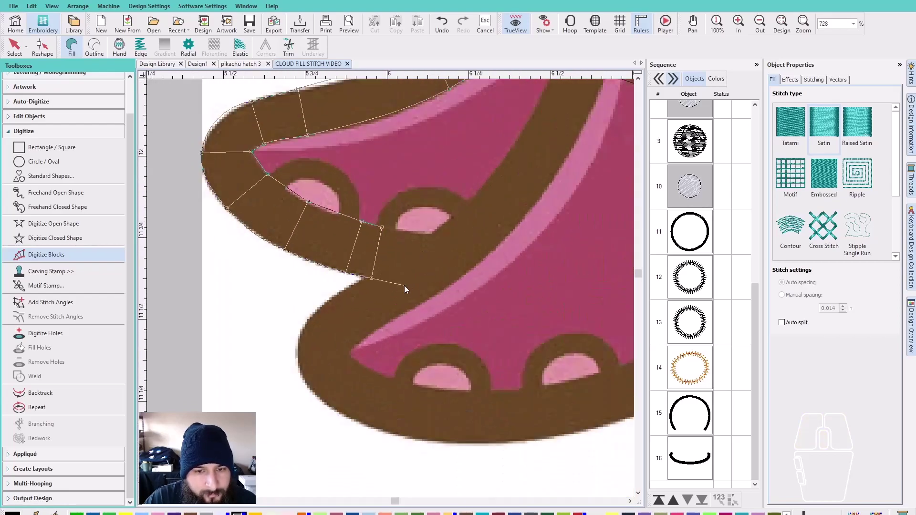
left_click(397, 287)
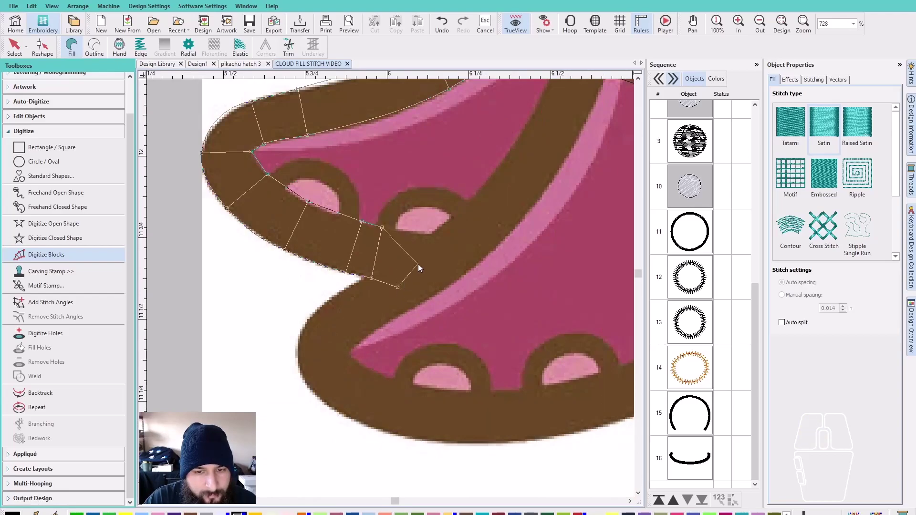
left_click(445, 235)
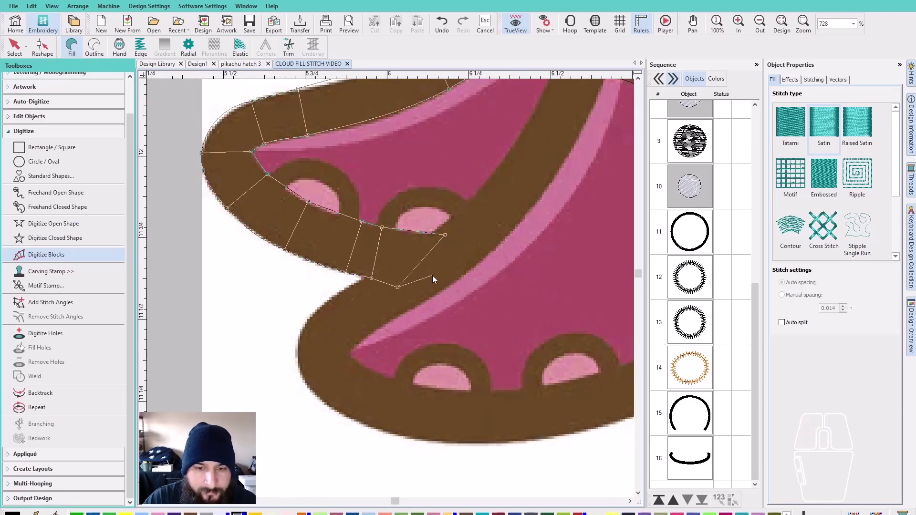
Complete the outermost left tentacle's satin block and digitize an open single-run line up the second tentacle's inner band to the head outline.
key("Return")
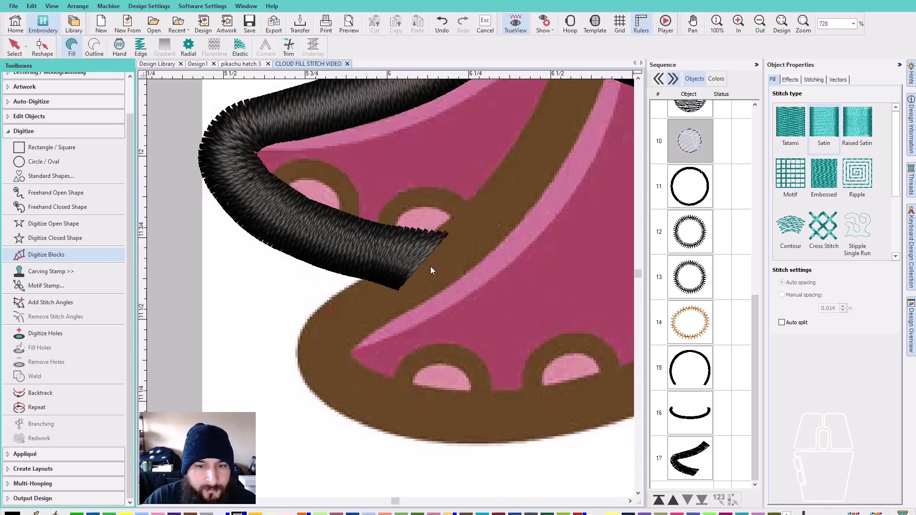
scroll(389, 288, "down", 4)
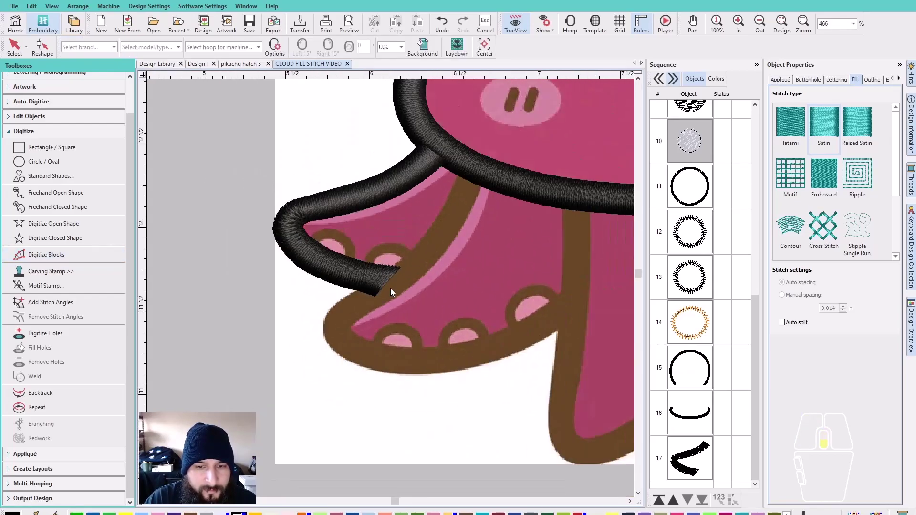
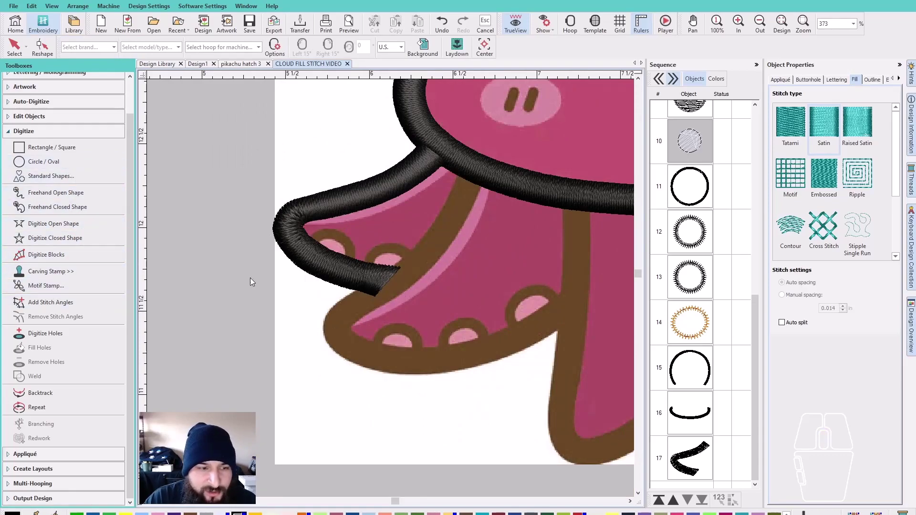
left_click(69, 224)
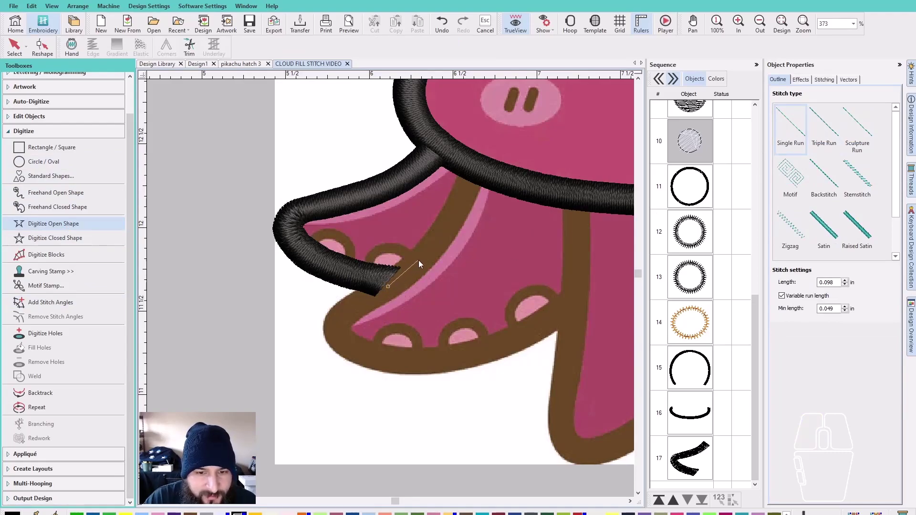
left_click(450, 219)
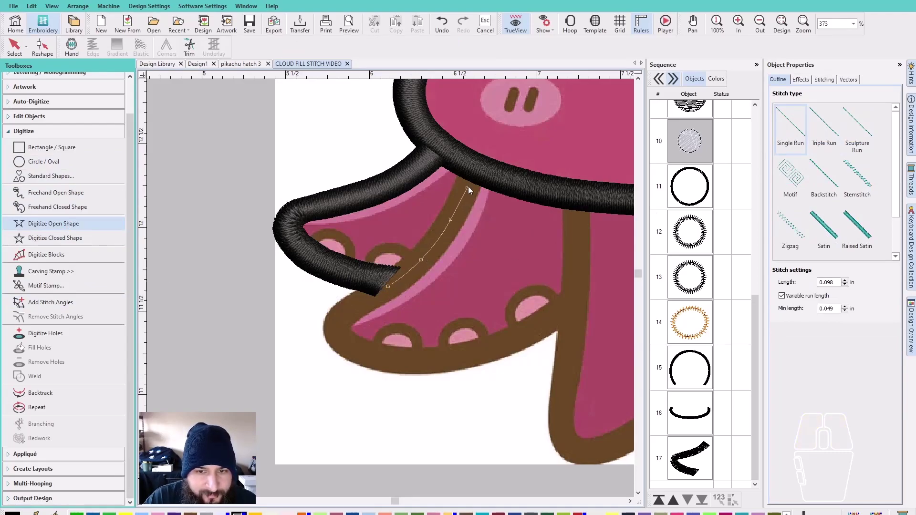
key("Return")
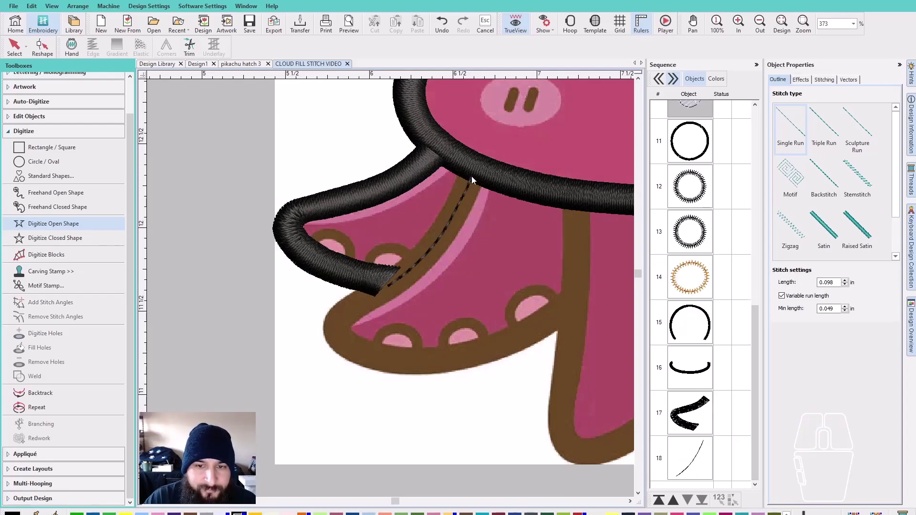
key("Escape")
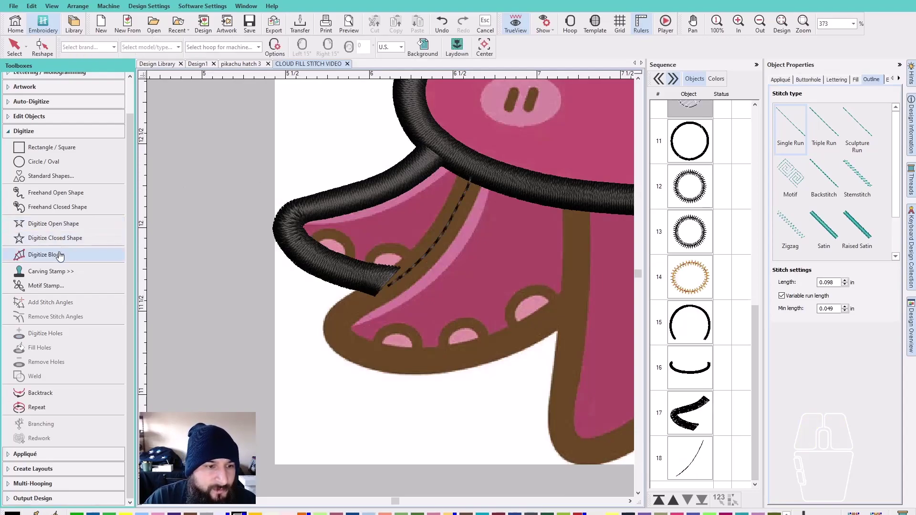
Digitize a satin block from the head outline down the second tentacle's upper brown band, tracing both edges until just before the tip.
key("s")
key("i")
scroll(503, 244, "up", 4)
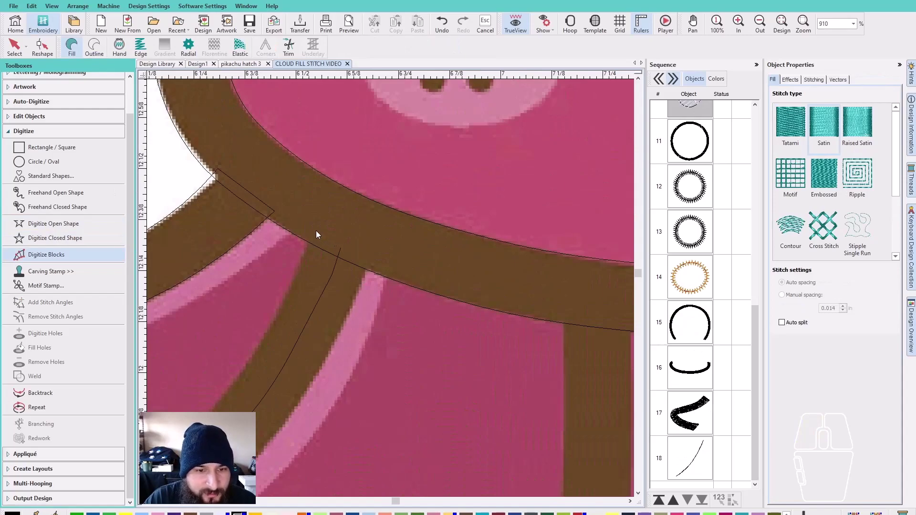
left_click(379, 258)
left_click(276, 309)
left_click(337, 342)
right_click(270, 368)
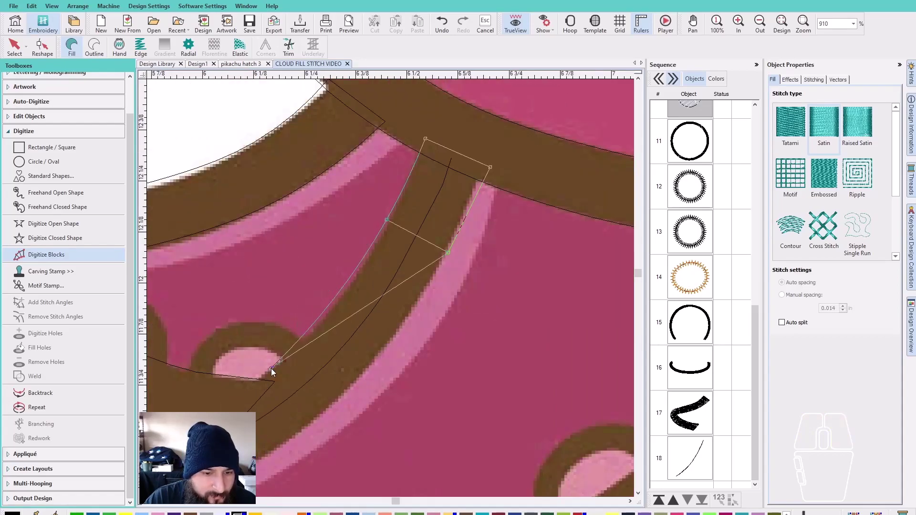
right_click(312, 422)
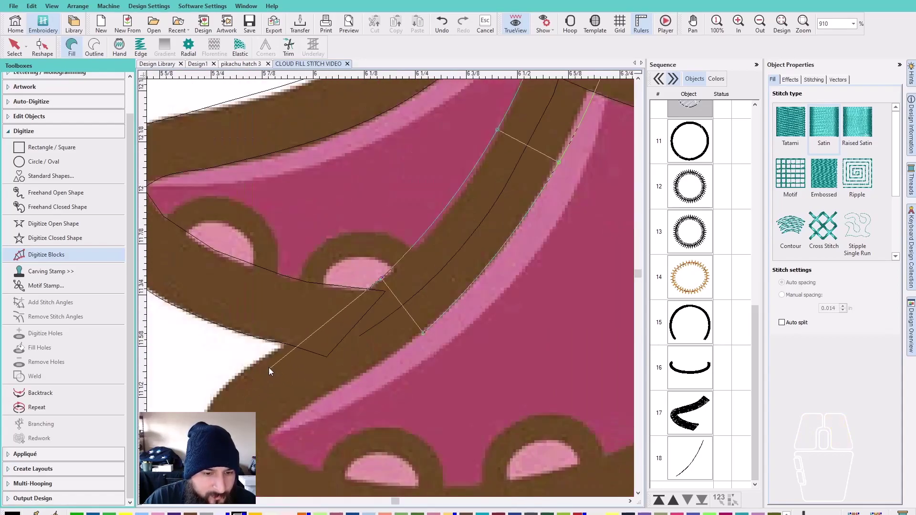
right_click(265, 353)
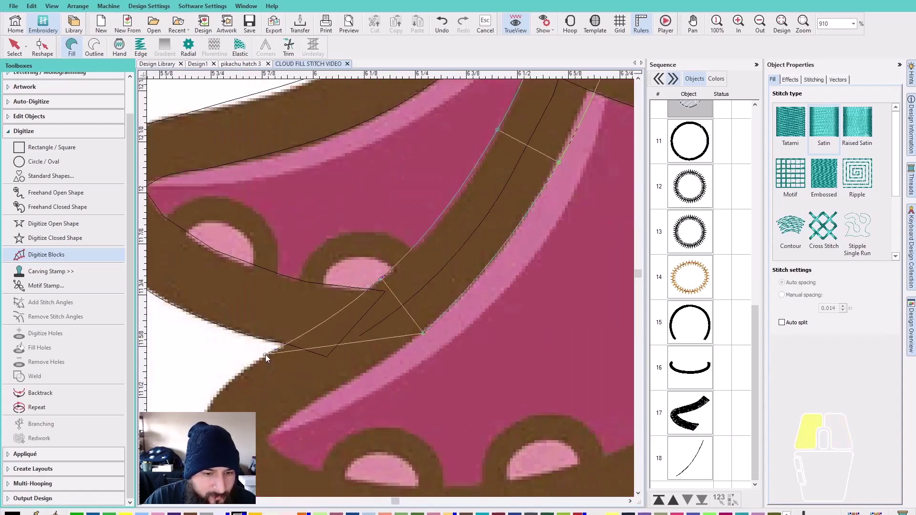
right_click(295, 415)
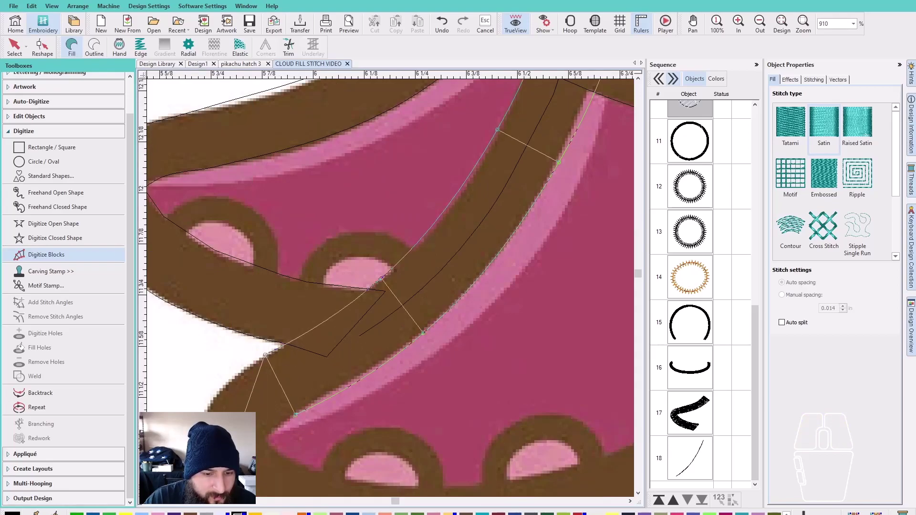
Continue the satin block around the second tentacle's tip to the start of its lower band.
right_click(217, 395)
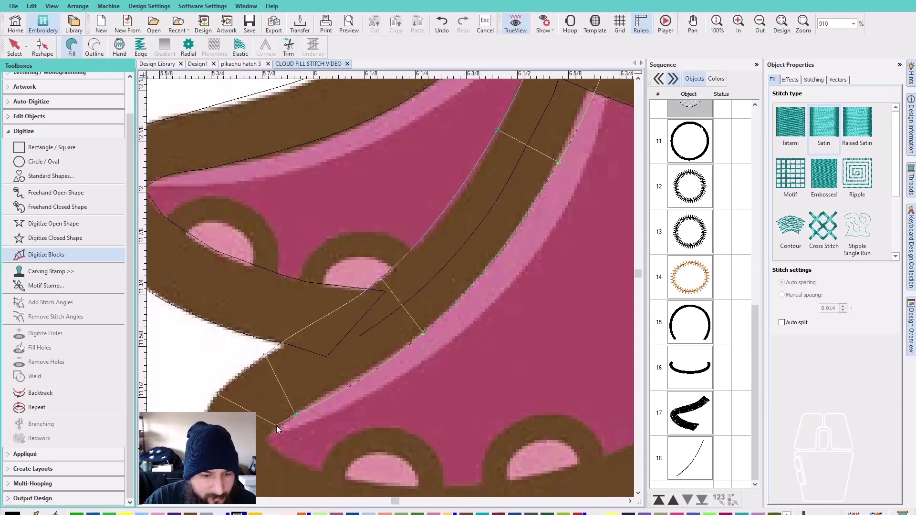
scroll(268, 431, "down", 4)
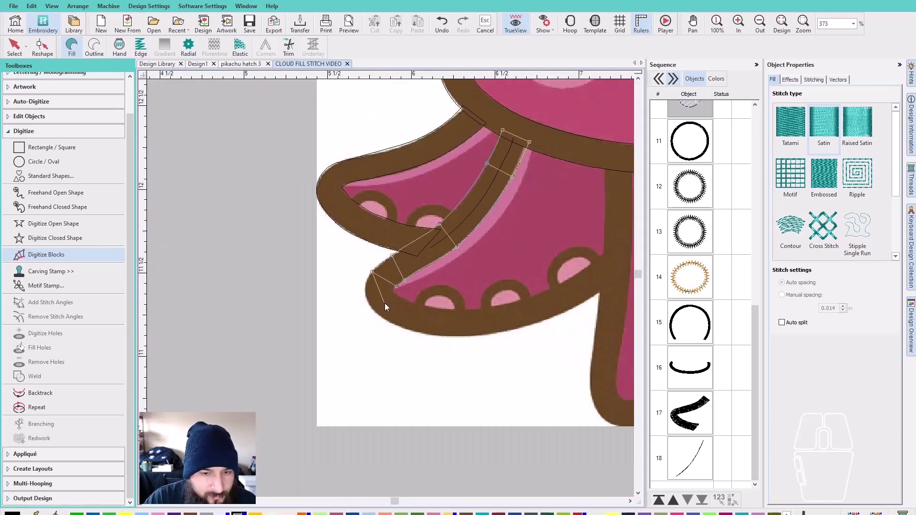
right_click(369, 304)
scroll(394, 296, "up", 2)
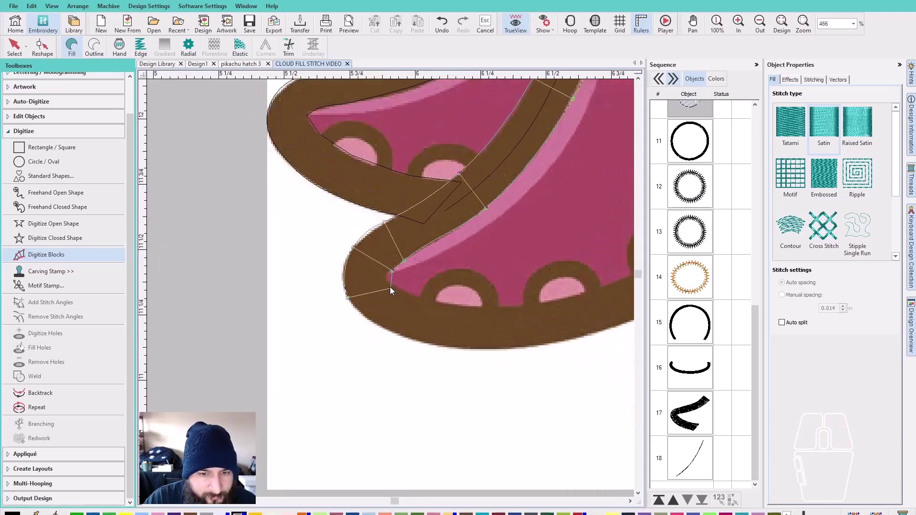
right_click(387, 280)
right_click(401, 336)
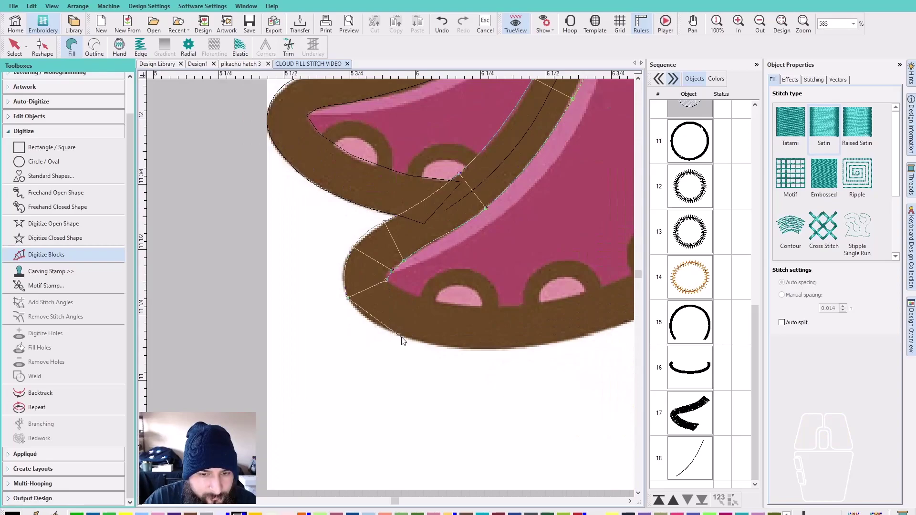
right_click(413, 297)
right_click(504, 349)
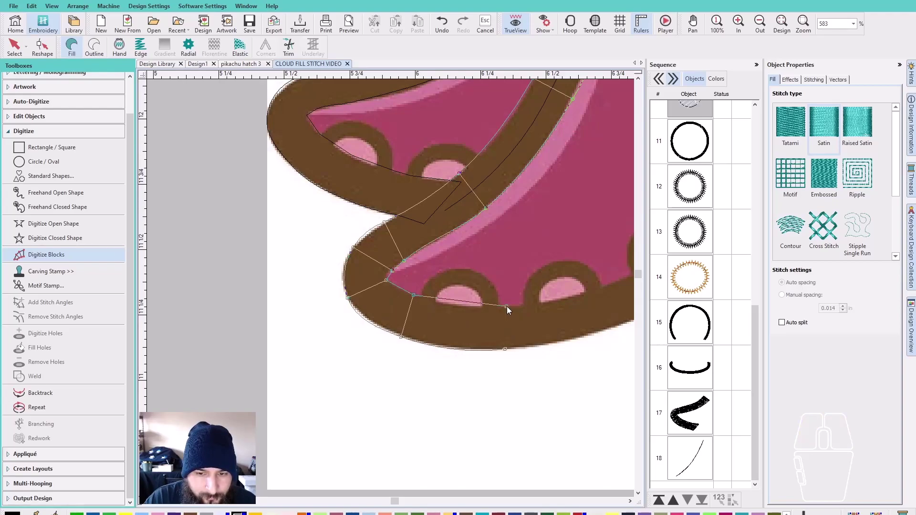
scroll(504, 308, "up", 2)
key("BackSpace")
key("BackSpace")
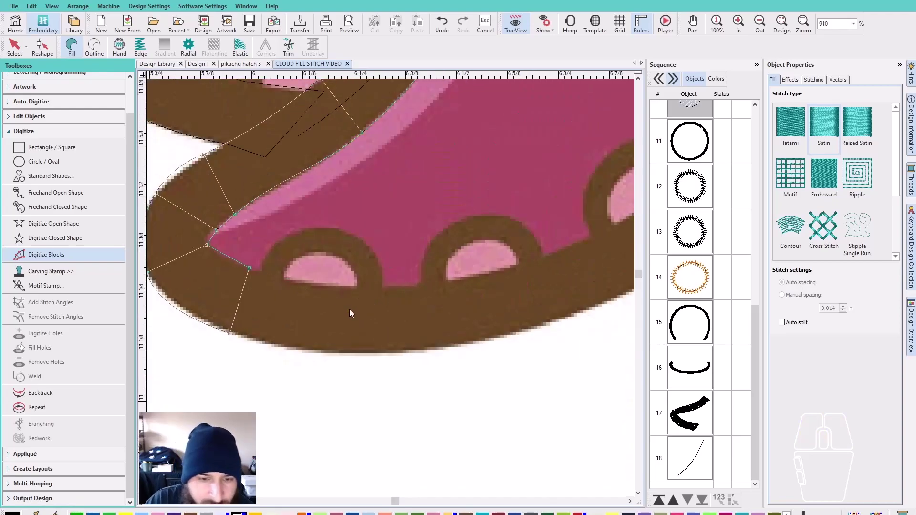
Extend the block along the second tentacle's lower band into the middle tentacle's outline and complete the satin shape.
left_click(345, 287)
right_click(335, 353)
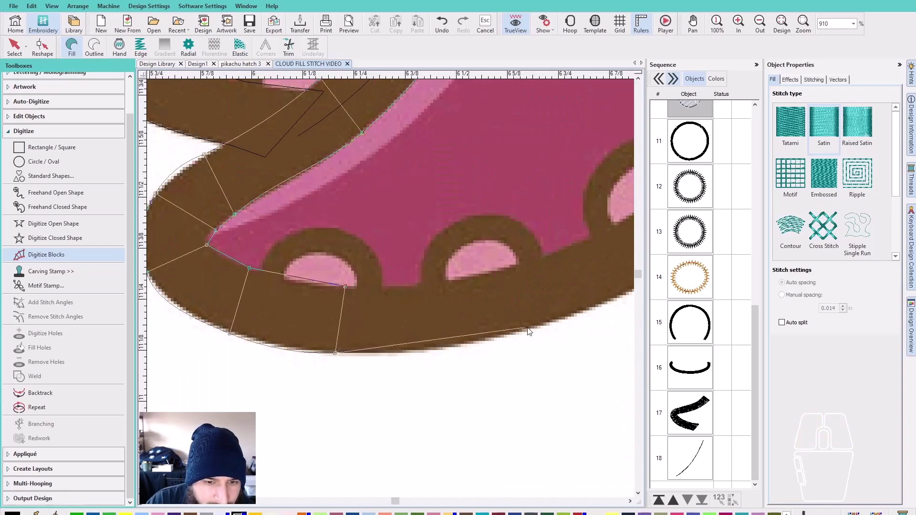
left_click(437, 280)
right_click(439, 350)
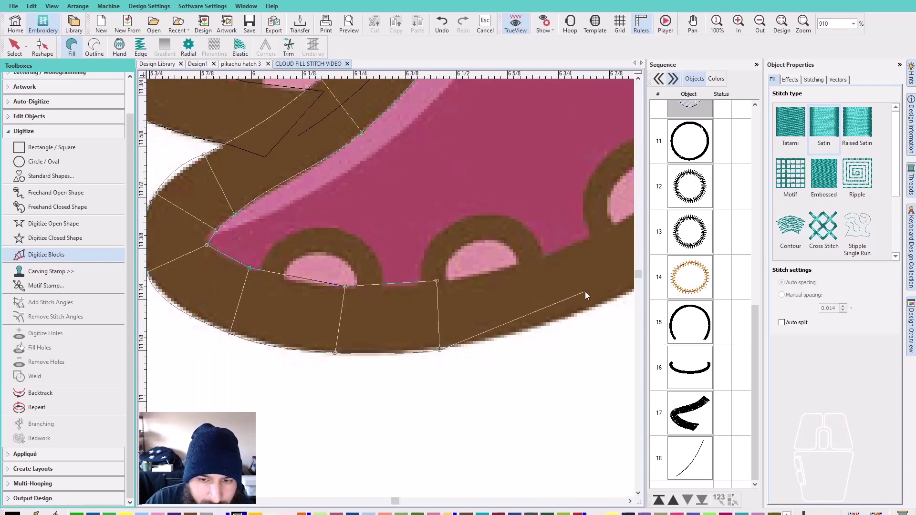
right_click(610, 300)
left_click(468, 236)
right_click(513, 258)
left_click(513, 171)
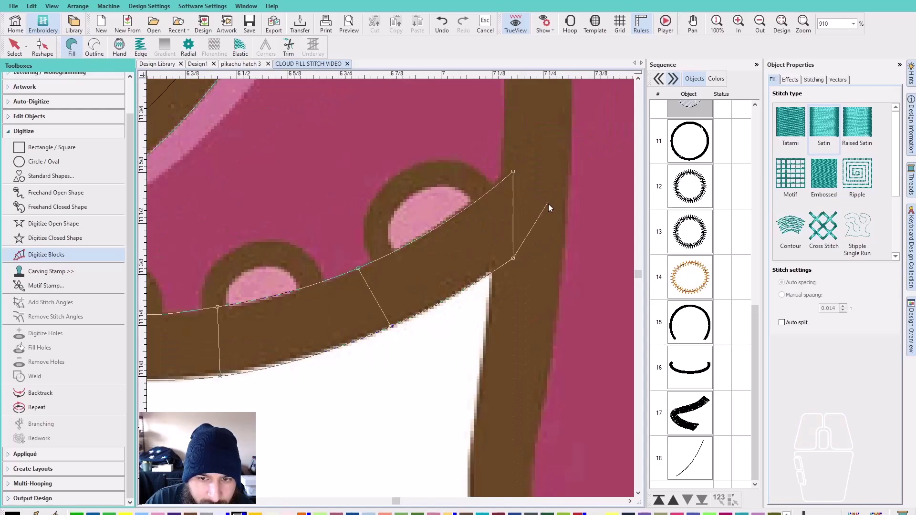
key("Return")
scroll(390, 288, "down", 3)
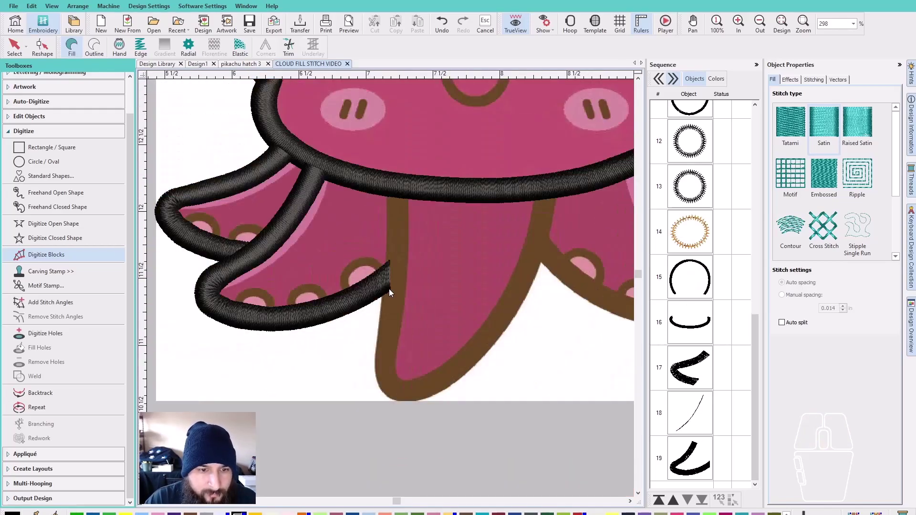
key("Escape")
Digitize an open single-run line up the middle tentacle's left band, from the finished satin end to the head outline.
left_click(76, 223)
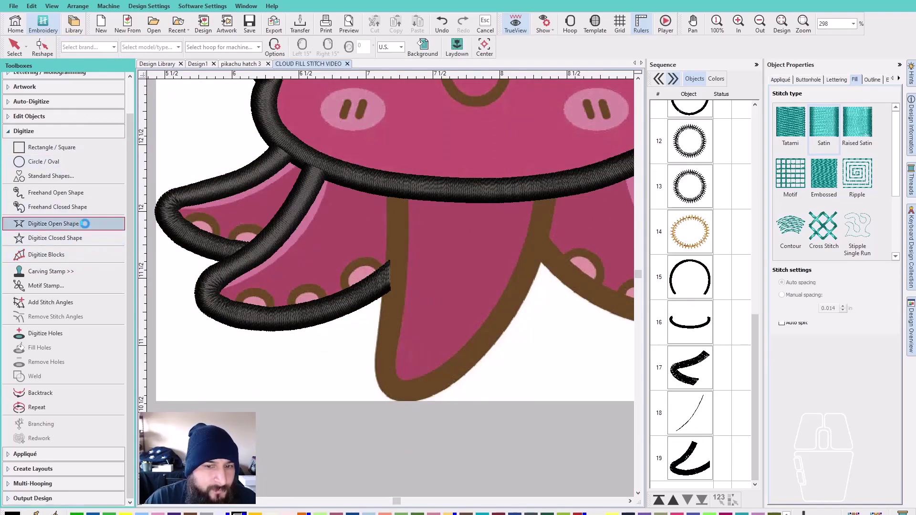
scroll(398, 279, "up", 3)
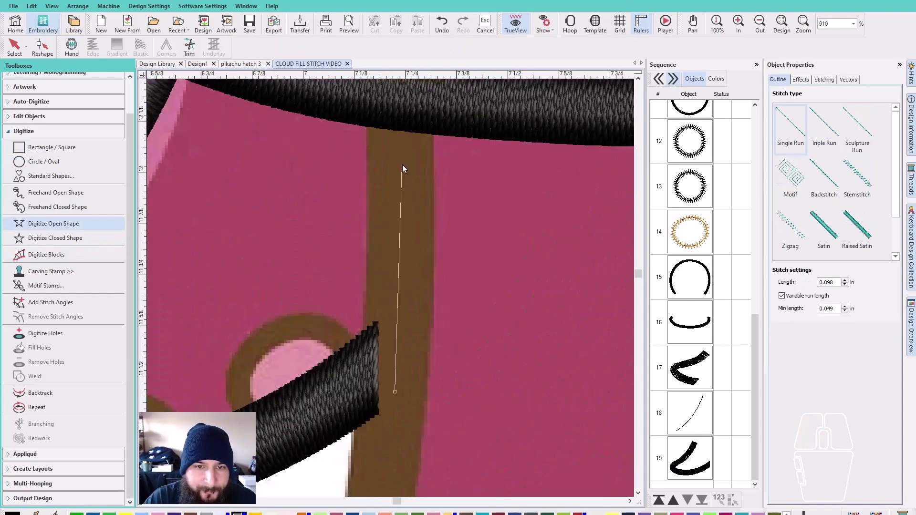
left_click(403, 118)
key("Return")
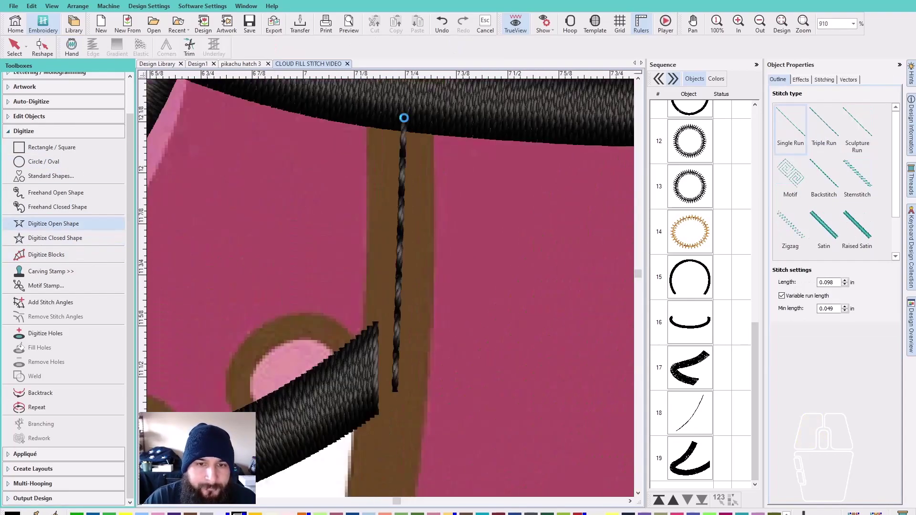
key("Escape")
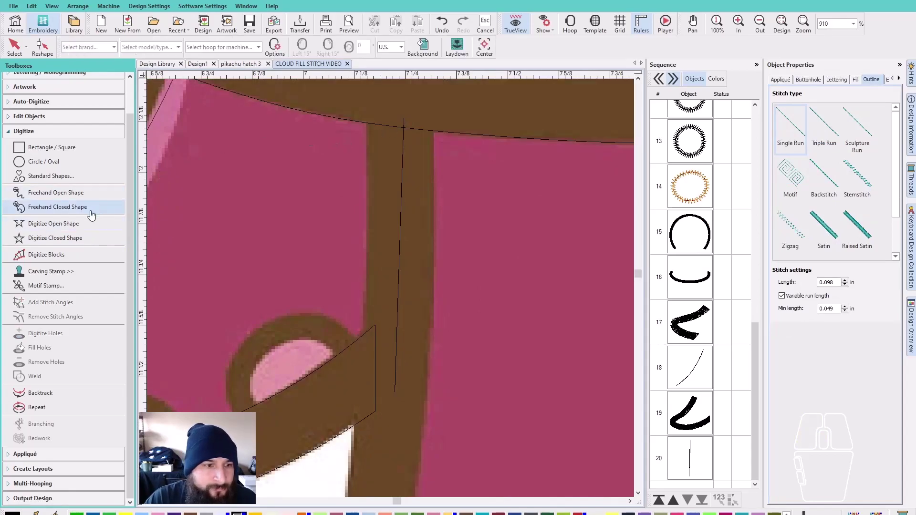
Start a satin block at the head outline and trace both edges down the middle tentacle's left band past the adjoining tentacle.
left_click(48, 255)
left_click(364, 113)
left_click(441, 119)
left_click(367, 257)
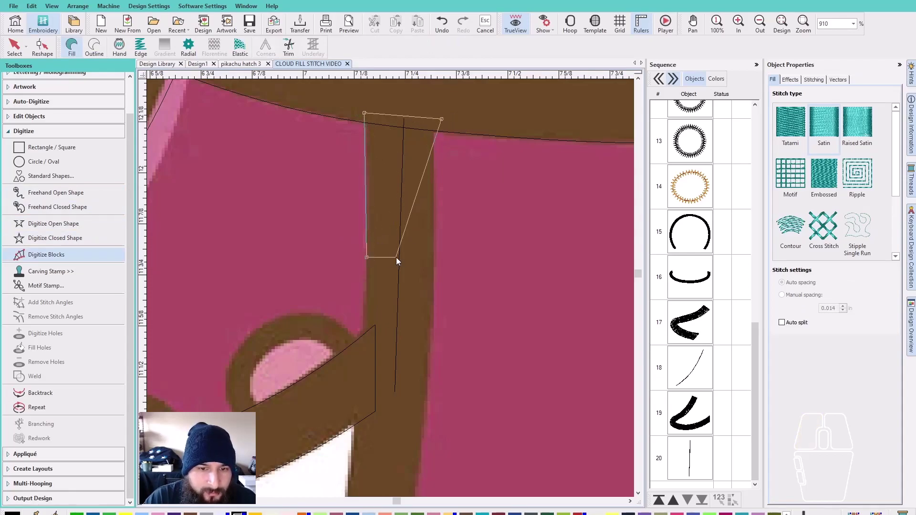
left_click(436, 259)
left_click(351, 442)
left_click(424, 450)
Continue the block down the lower part of the middle tentacle's left band and into the curve of its tip.
scroll(383, 410, "down", 3)
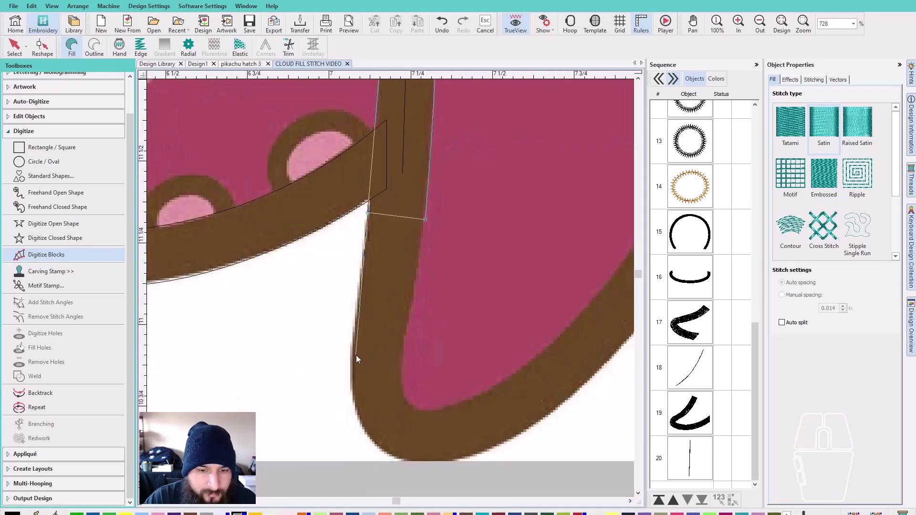
left_click(351, 345)
left_click(406, 353)
left_click(360, 416)
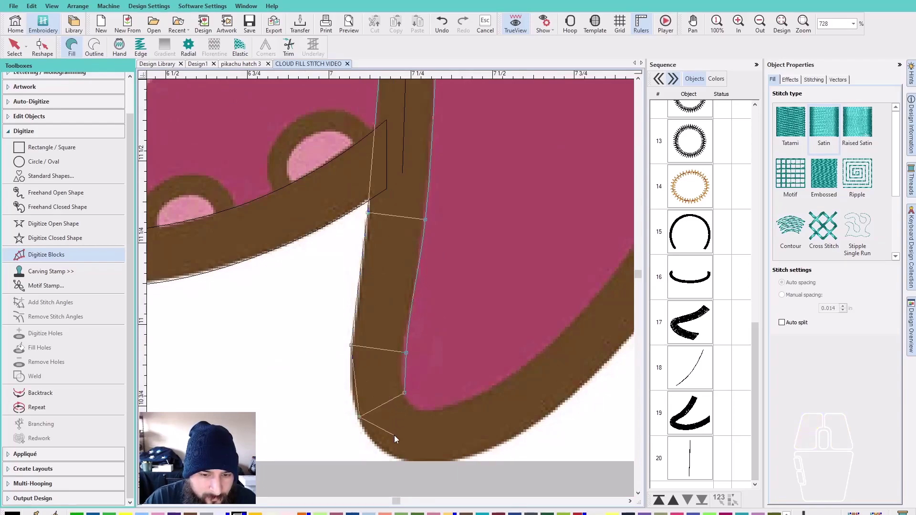
left_click(397, 459)
left_click(415, 409)
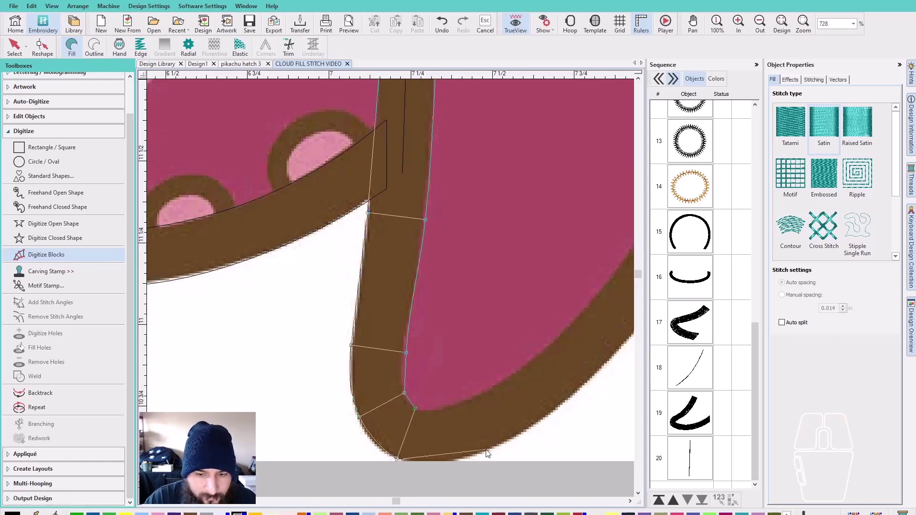
left_click(474, 455)
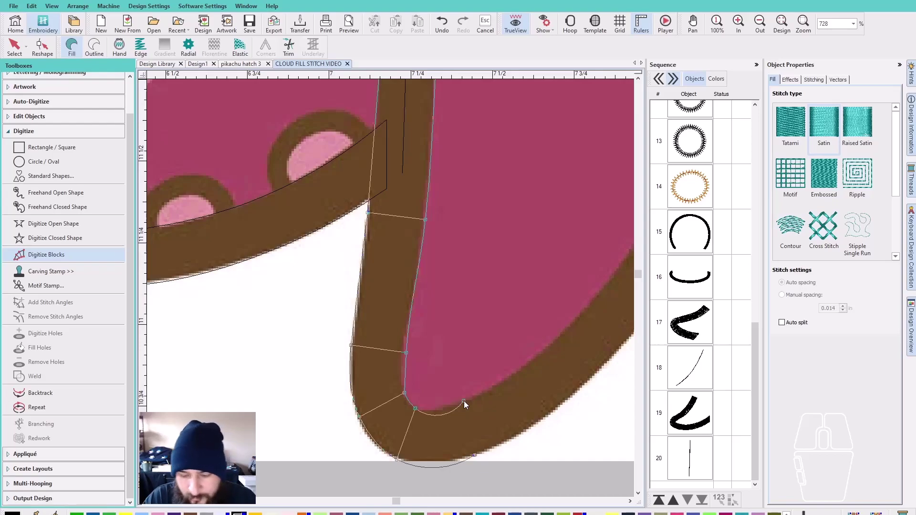
left_click(460, 402)
key("BackSpace")
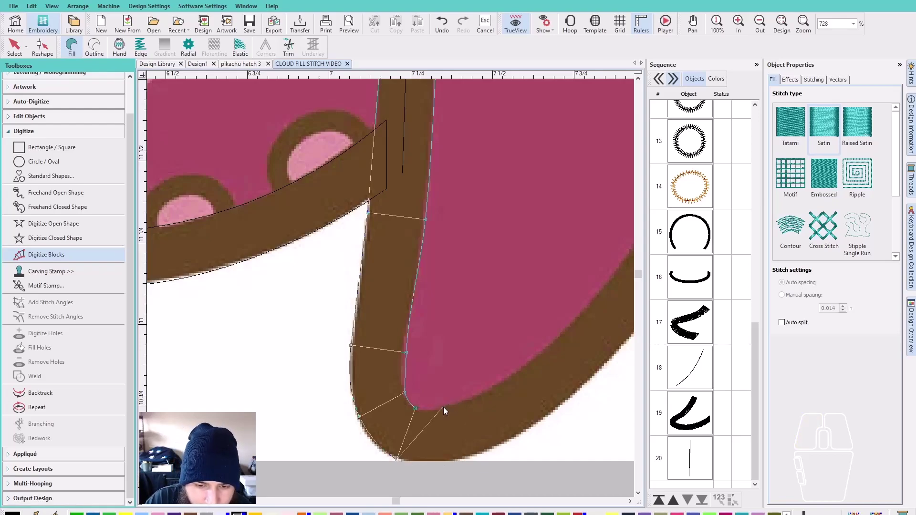
Place closer-spaced block points around the bottom of the middle tentacle's tip and onto the start of its right band.
right_click(444, 460)
right_click(445, 408)
left_click(528, 430)
left_click(505, 378)
Continue the satin block up both edges of the middle tentacle's right band into the head outline and finish it.
right_click(559, 266)
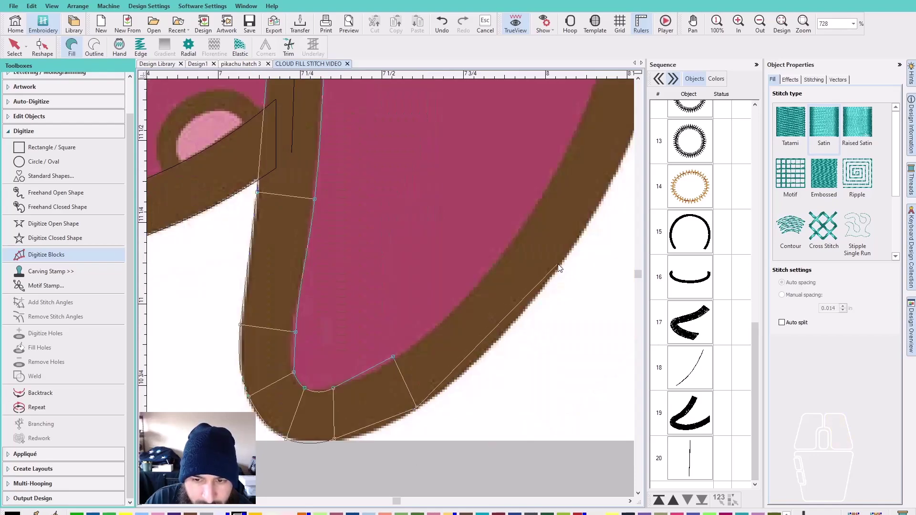
right_click(516, 237)
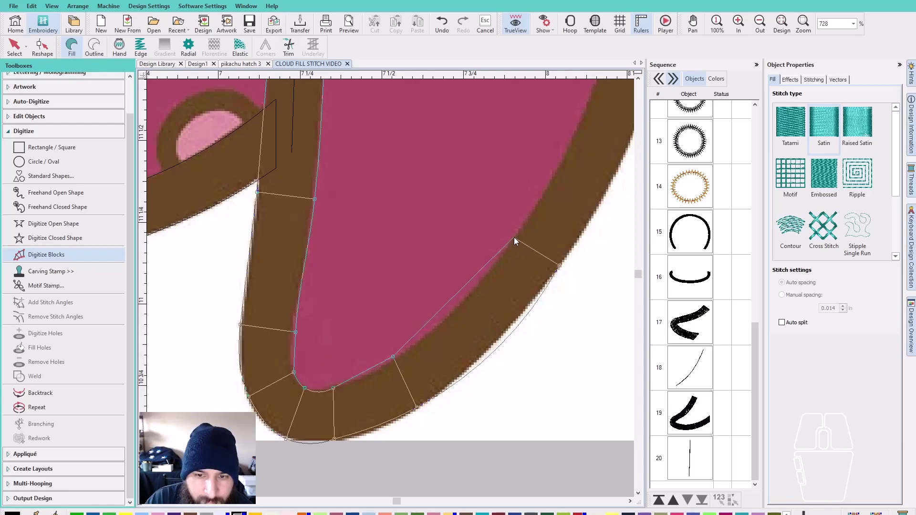
right_click(522, 198)
right_click(469, 181)
right_click(540, 149)
right_click(491, 128)
scroll(515, 147, "down", 2)
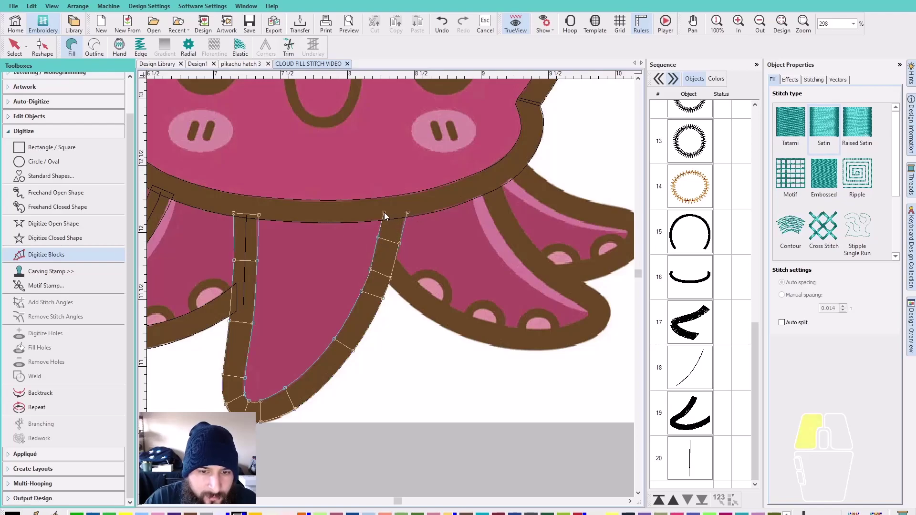
key("Return")
scroll(385, 212, "down", 3)
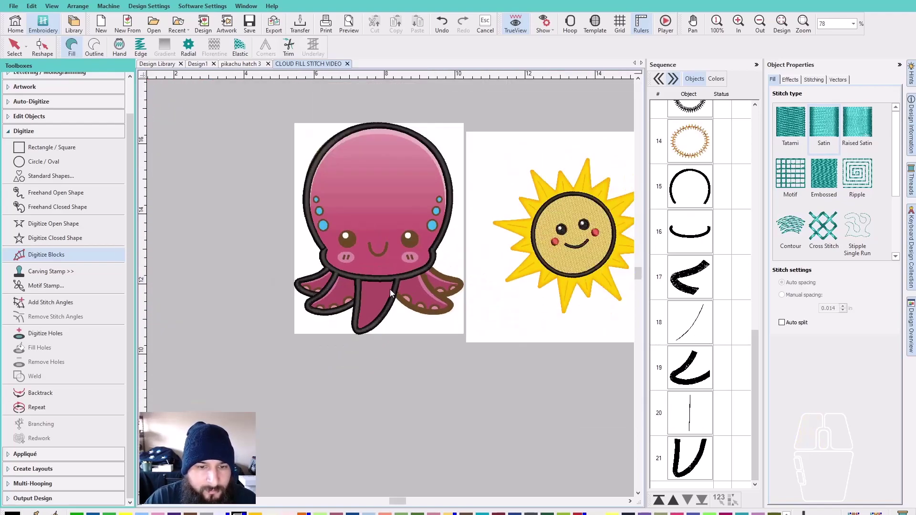
key("Escape")
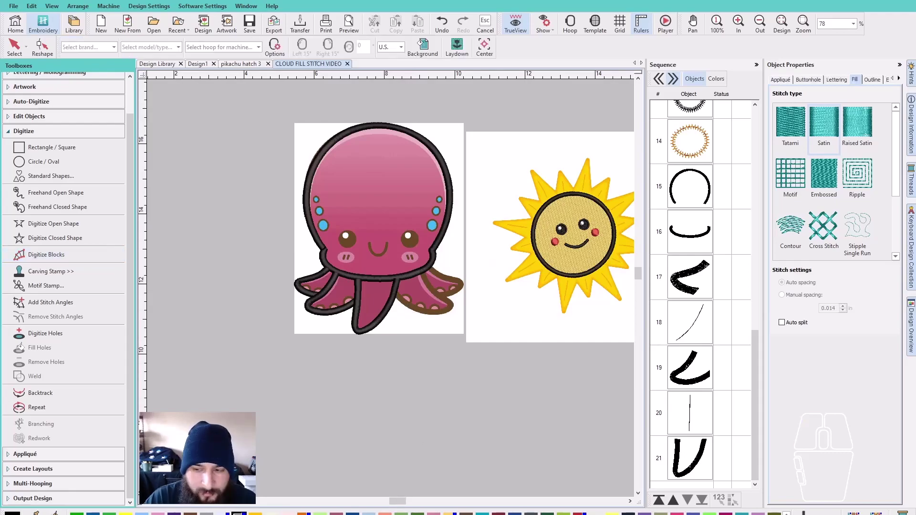
Start a satin block inside the middle tentacle's right band and trace the lower right tentacle's bottom band to its second sucker.
scroll(390, 288, "up", 5)
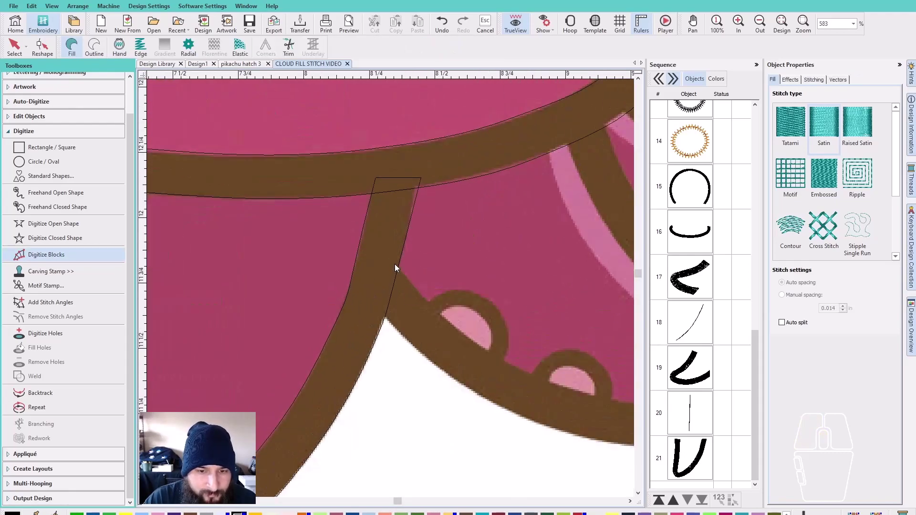
left_click(377, 313)
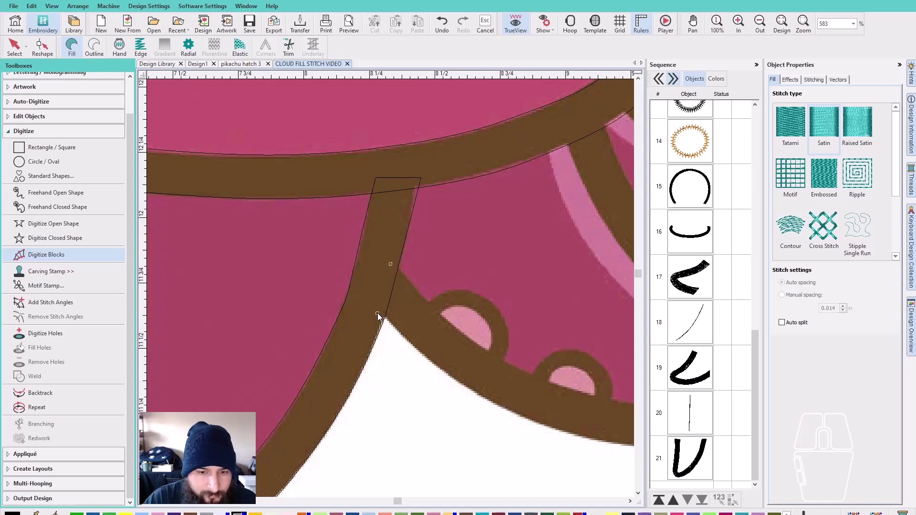
left_click(414, 286)
left_click(398, 331)
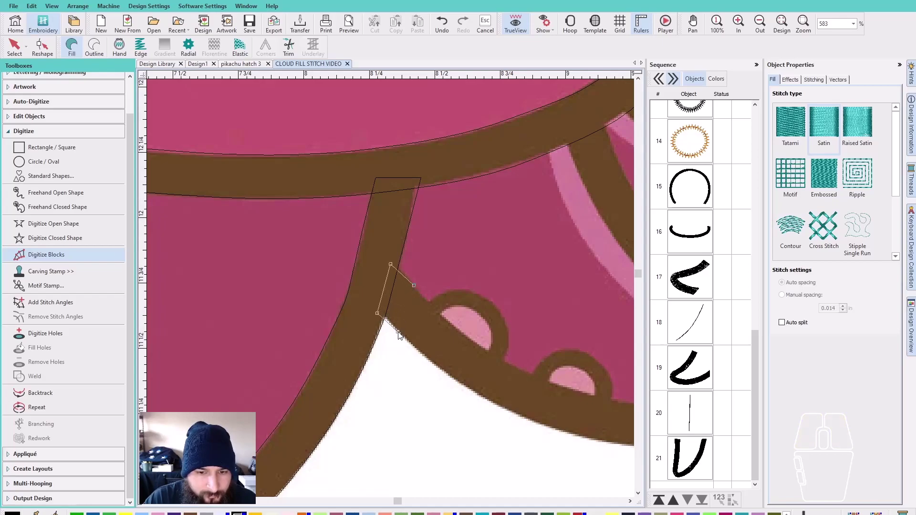
left_click(453, 325)
left_click(435, 368)
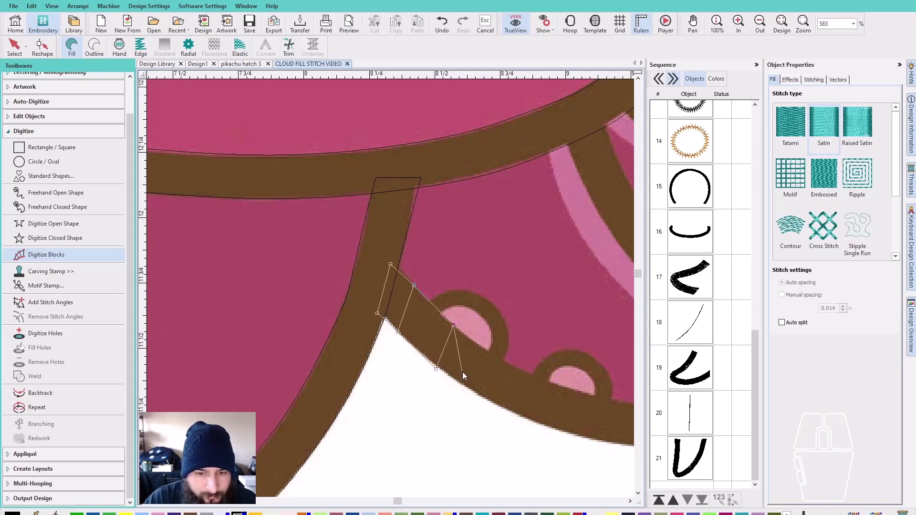
left_click(536, 377)
left_click(526, 419)
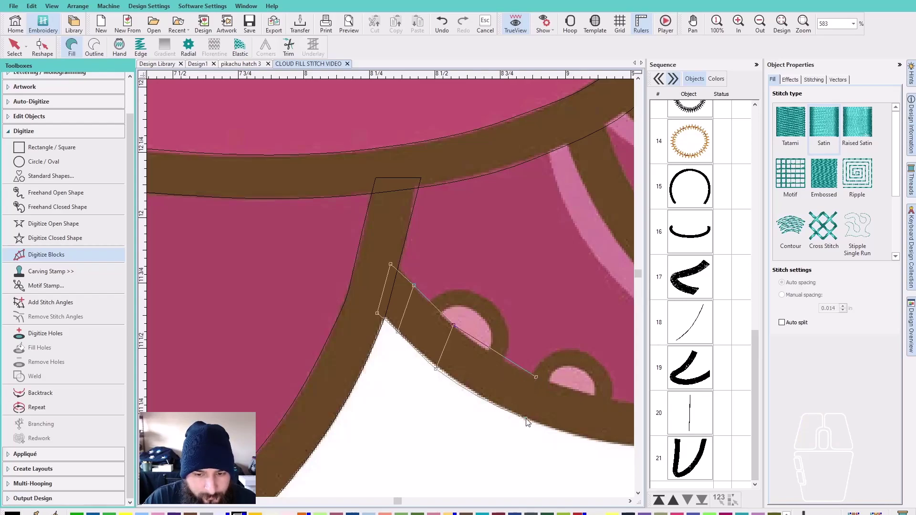
Extend the block along the rest of the lower right tentacle's bottom band to the beginning of its tip.
left_click(526, 339)
left_click(528, 382)
left_click(590, 339)
left_click(591, 381)
left_click(545, 282)
left_click(562, 319)
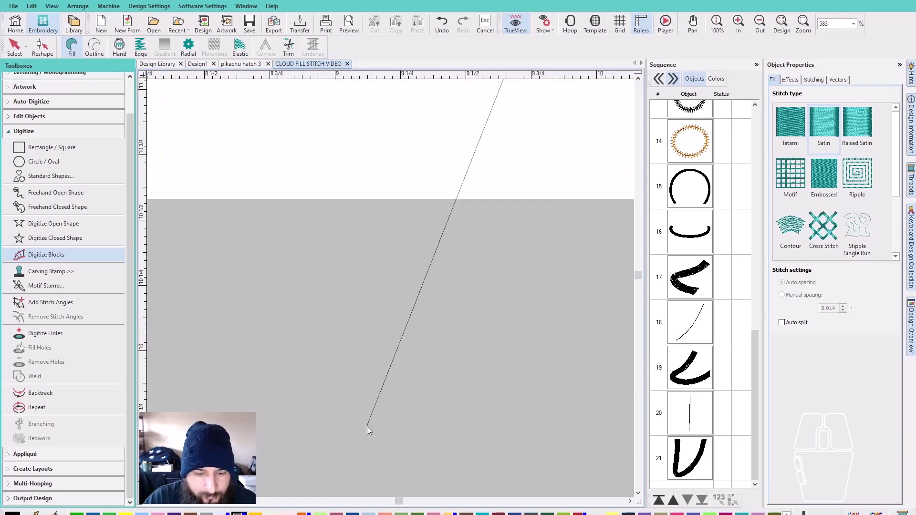
Place closer-spaced block points around the lower right tentacle's rounded tip, fanning the stitch angles through the turn.
key("Return")
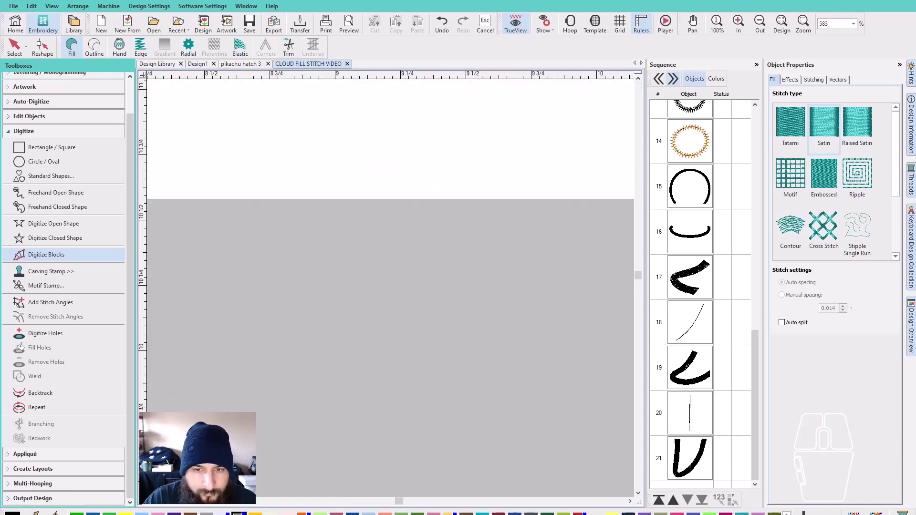
scroll(394, 286, "up", 5)
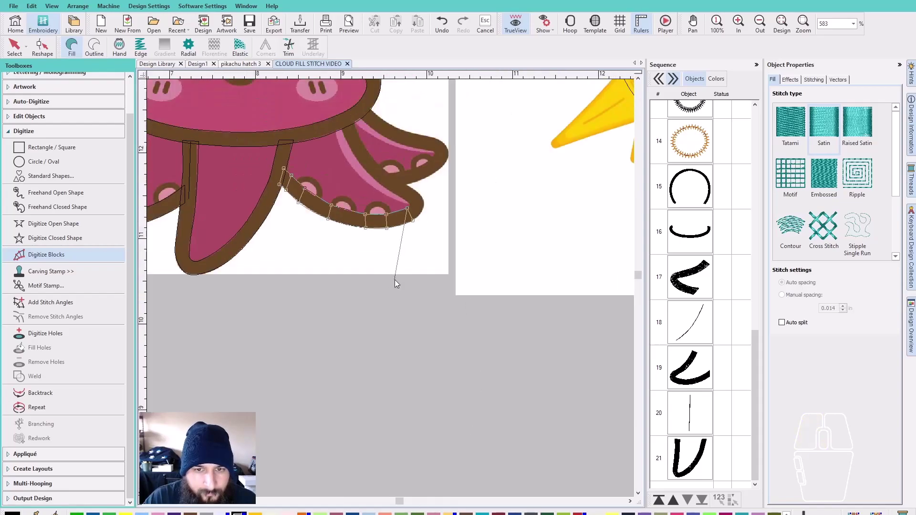
left_click(368, 289)
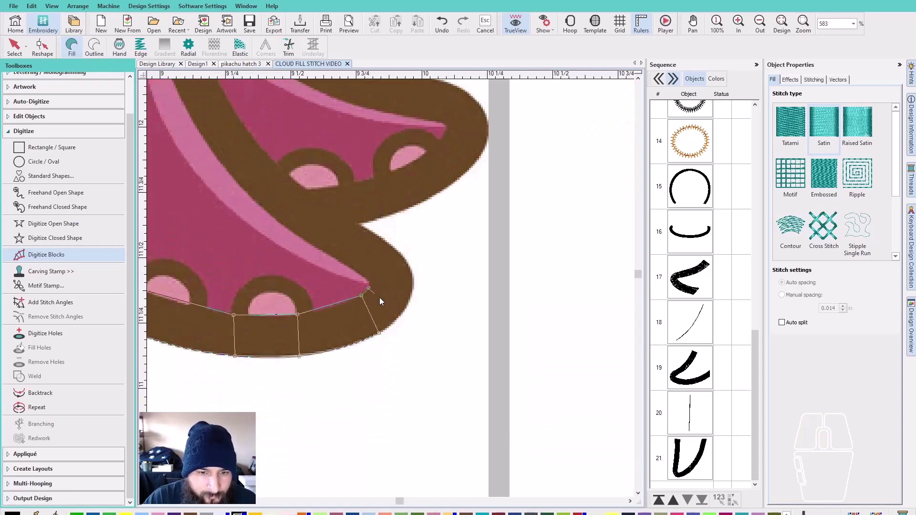
left_click(401, 312)
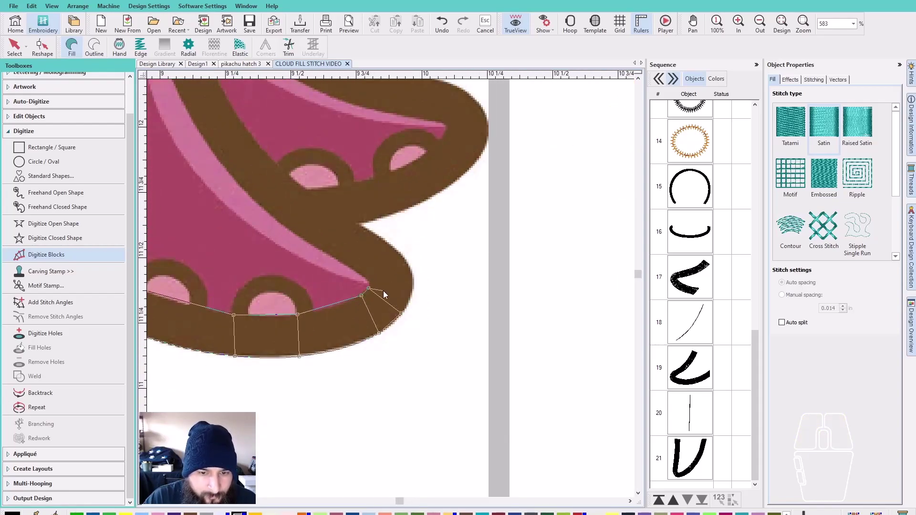
left_click(413, 275)
left_click(353, 272)
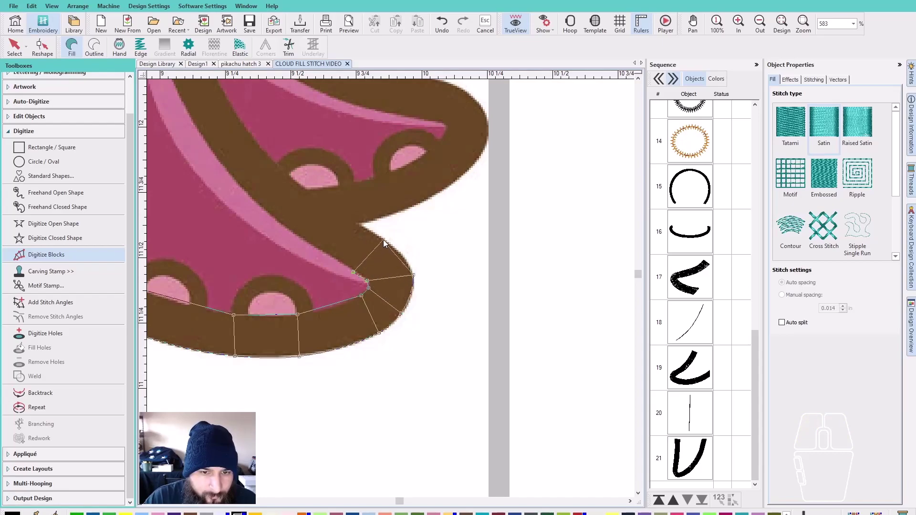
Trace both edges of the lower right tentacle's upper band from its tip to the head outline and finish the block.
left_click(323, 250)
left_click(356, 222)
left_click(272, 219)
left_click(305, 187)
left_click(208, 145)
left_click(246, 125)
left_click(251, 140)
left_click(291, 122)
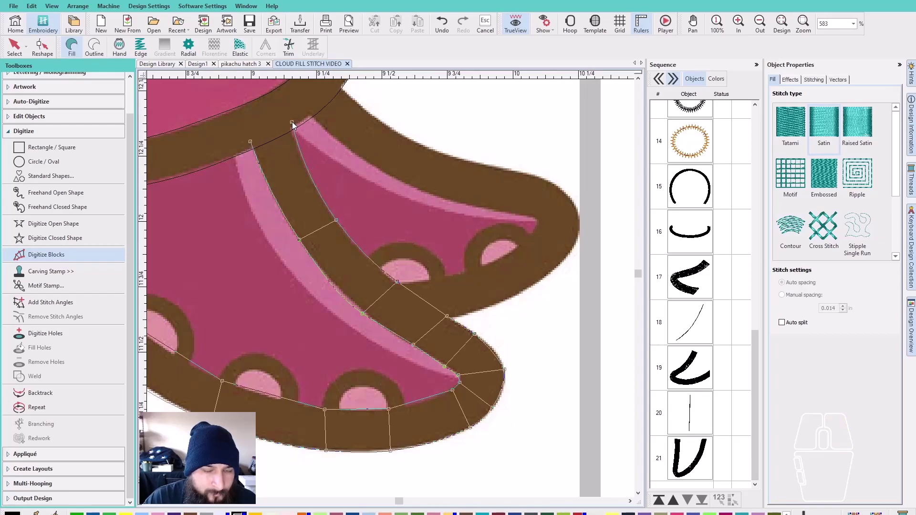
key("Return")
key("Escape")
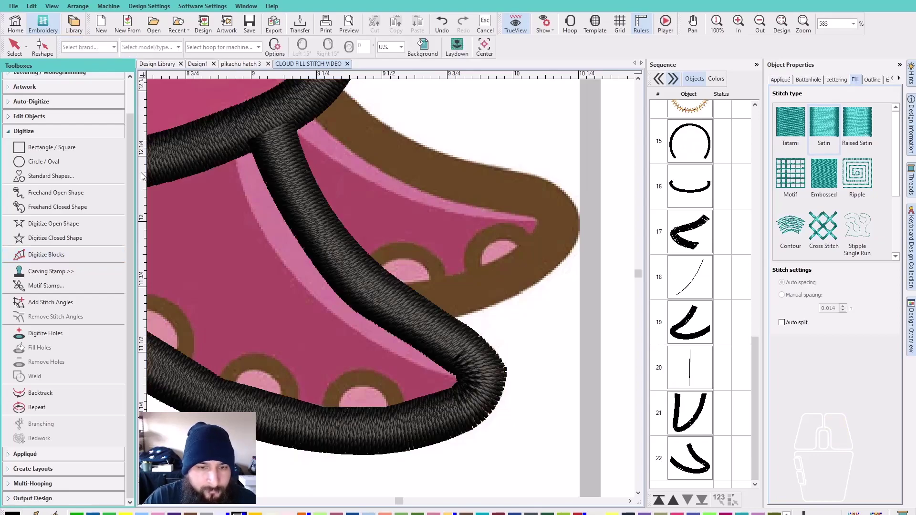
Start a satin block inside the head outline and trace both edges of the upper right tentacle's top band toward its tip.
left_click(58, 254)
scroll(392, 287, "up", 3)
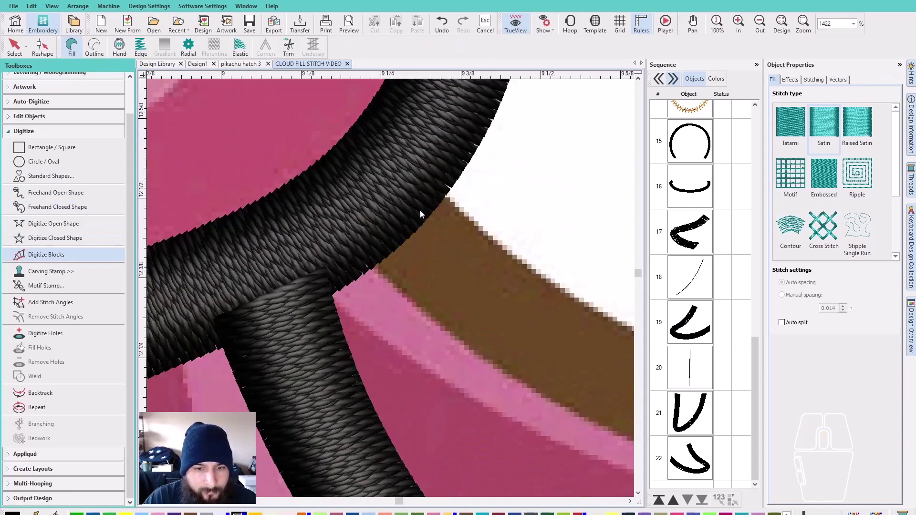
left_click(356, 262)
left_click(557, 282)
left_click(510, 373)
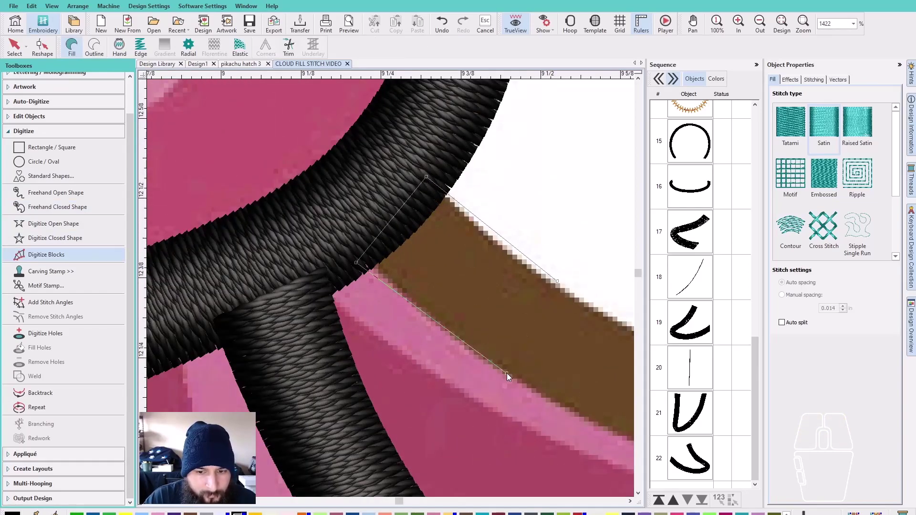
scroll(477, 333, "down", 2)
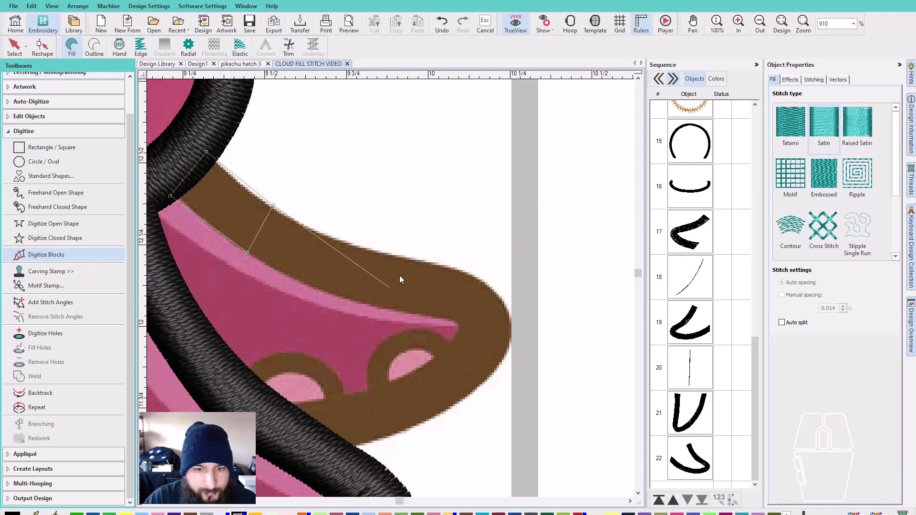
left_click(401, 258)
left_click(393, 312)
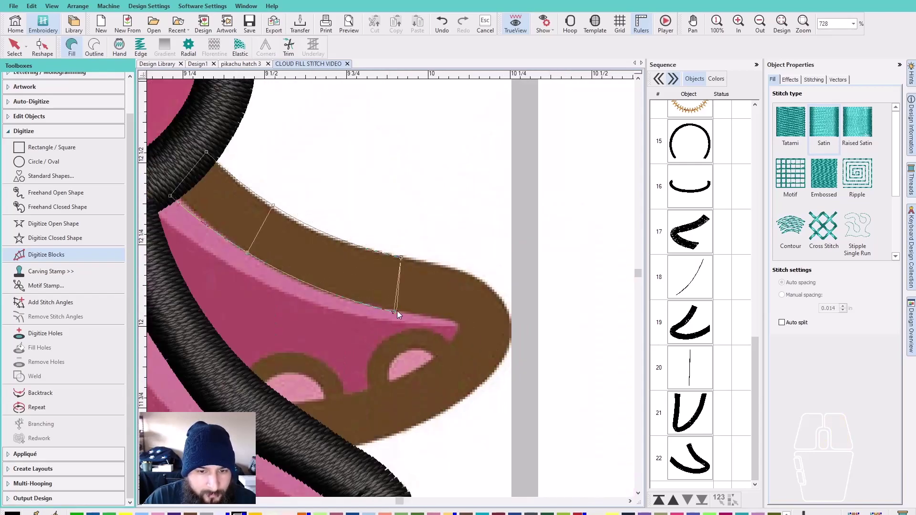
Place block points around the upper right tentacle's tip and onto its bottom band at the outer sucker.
left_click(462, 271)
left_click(453, 316)
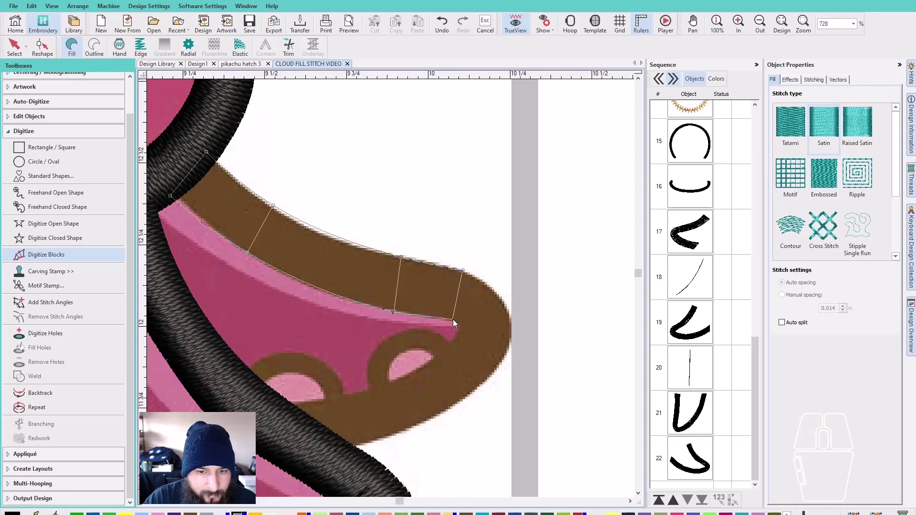
scroll(485, 365, "up", 3)
left_click(431, 213)
left_click(334, 248)
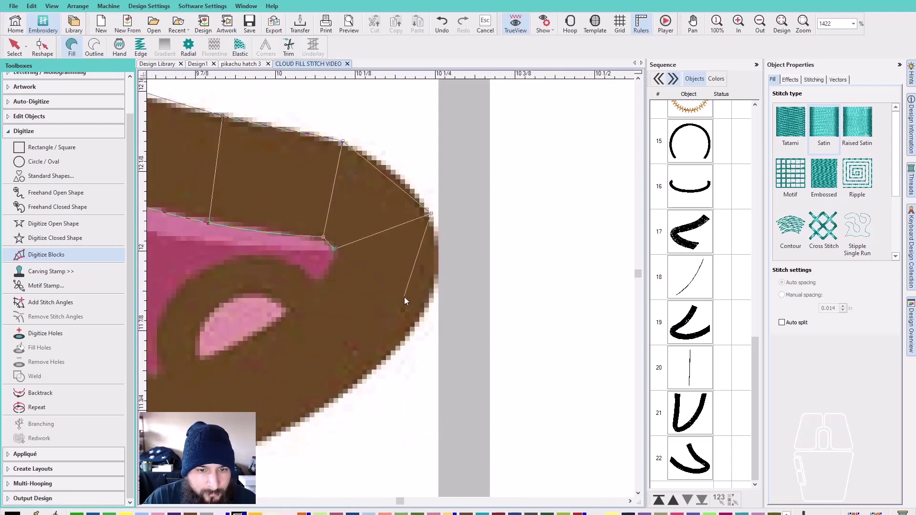
left_click(423, 315)
left_click(328, 268)
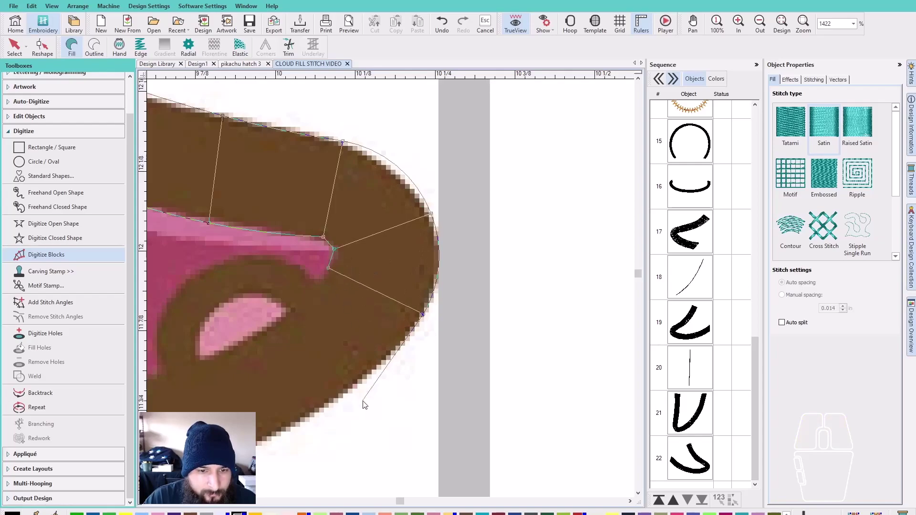
left_click(353, 387)
left_click(277, 321)
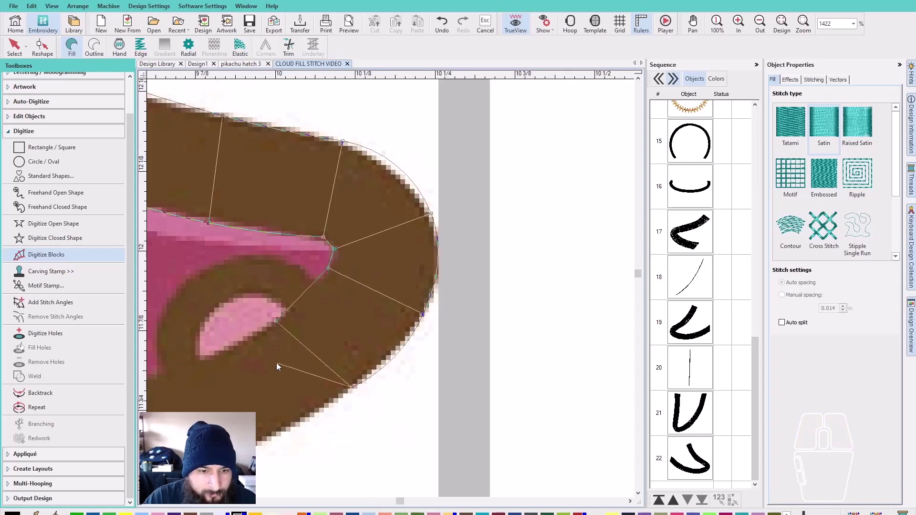
Trace the rest of the upper right tentacle's bottom band, ending the block inside the lower tentacle's satin, and finish it.
right_click(194, 472)
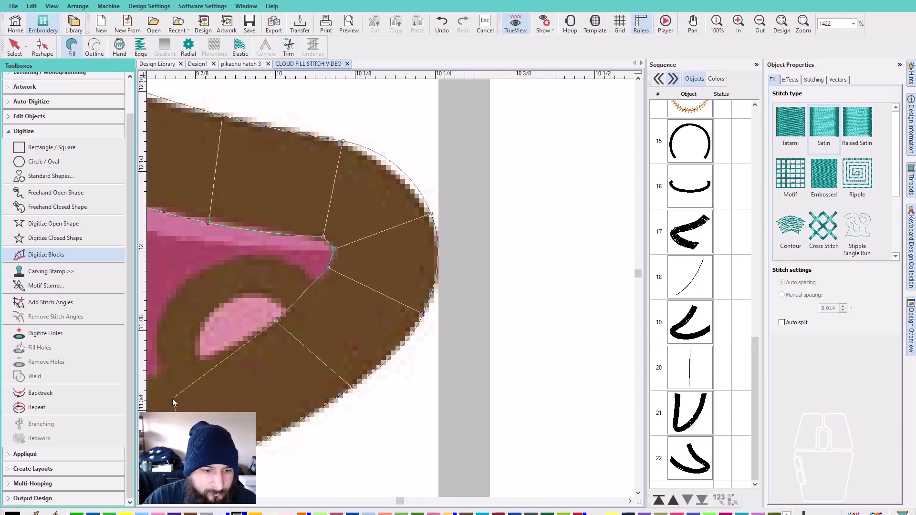
left_click(273, 324)
right_click(210, 450)
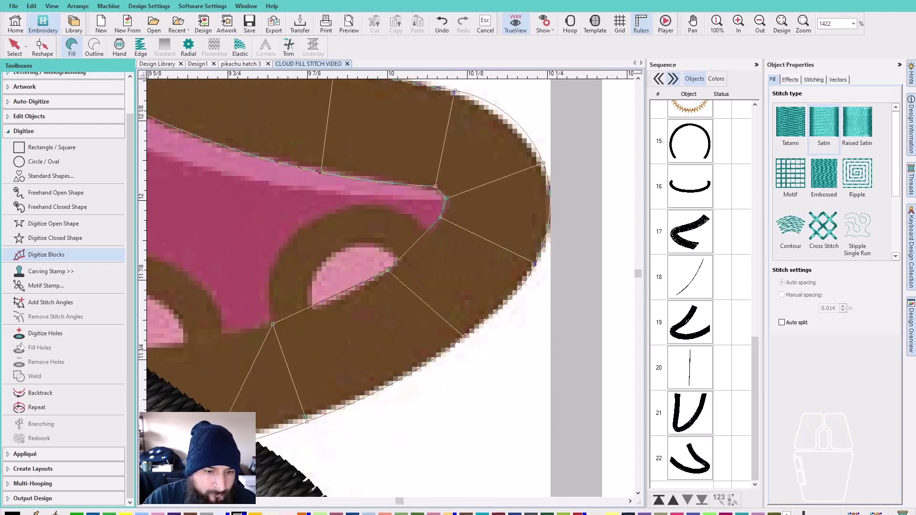
scroll(195, 420, "down", 2)
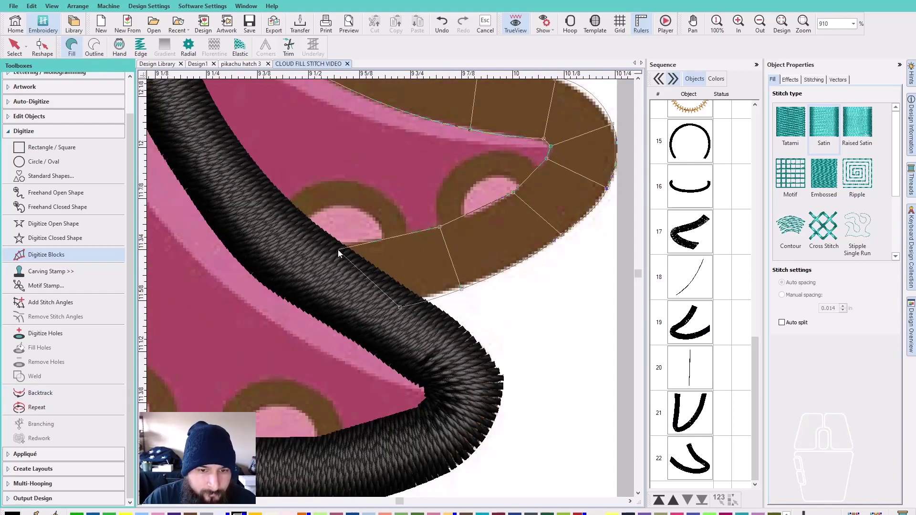
right_click(316, 250)
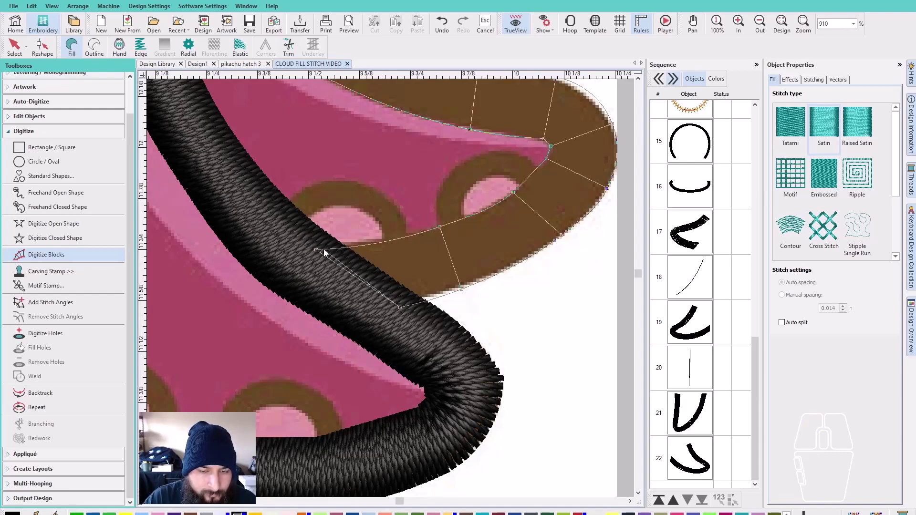
key("BackSpace")
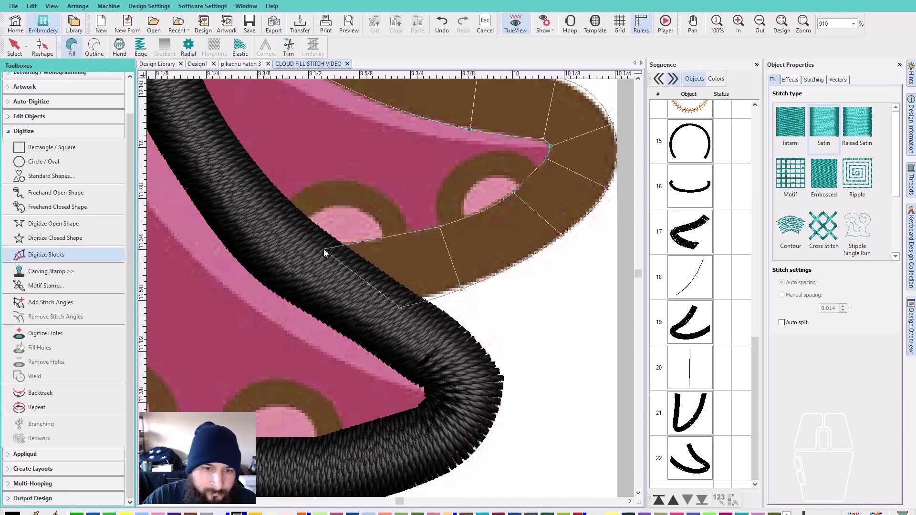
right_click(301, 243)
key("Return")
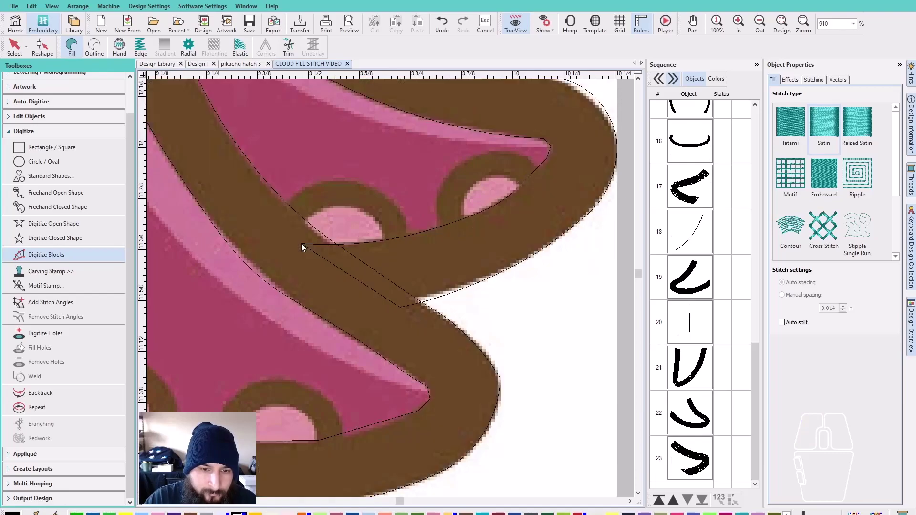
Examine the satin outlines of the tentacles and head across the whole pink character.
scroll(390, 288, "down", 3)
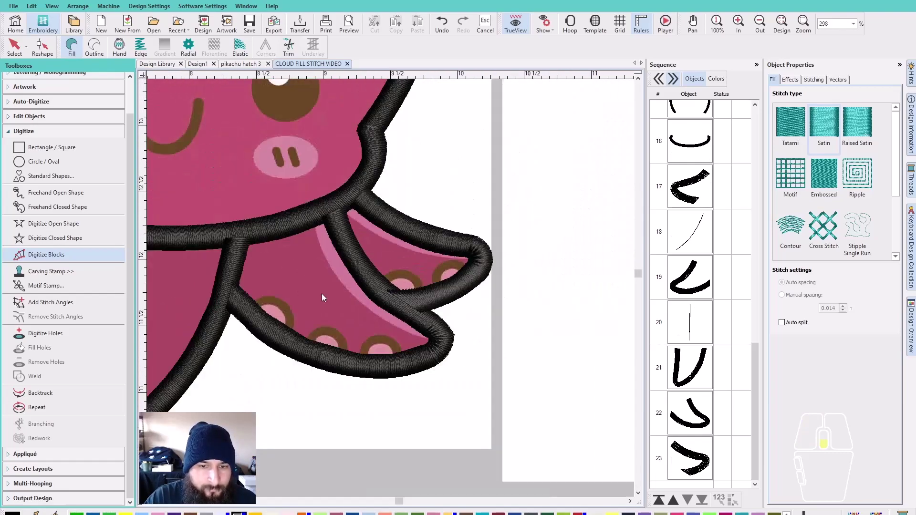
scroll(321, 293, "down", 3)
key("Escape")
scroll(367, 258, "down", 1)
scroll(390, 288, "up", 1)
scroll(390, 288, "down", 2)
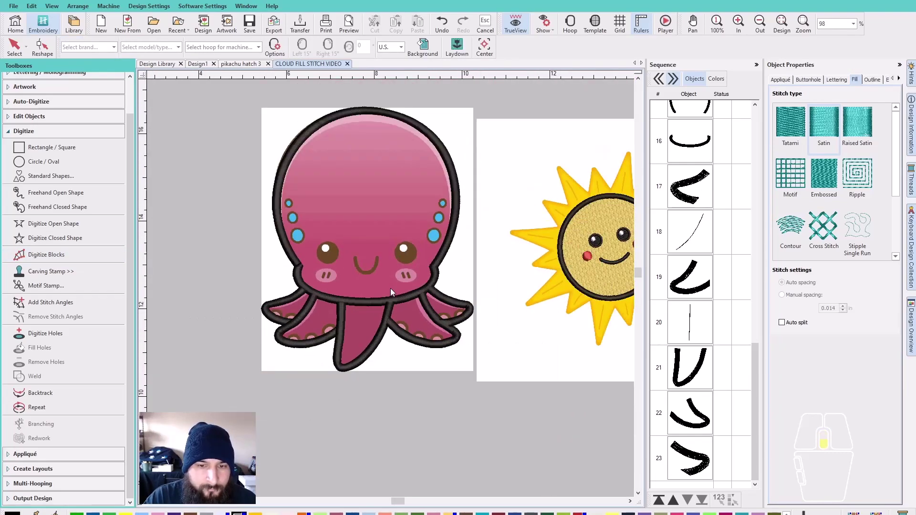
key("t")
key("t")
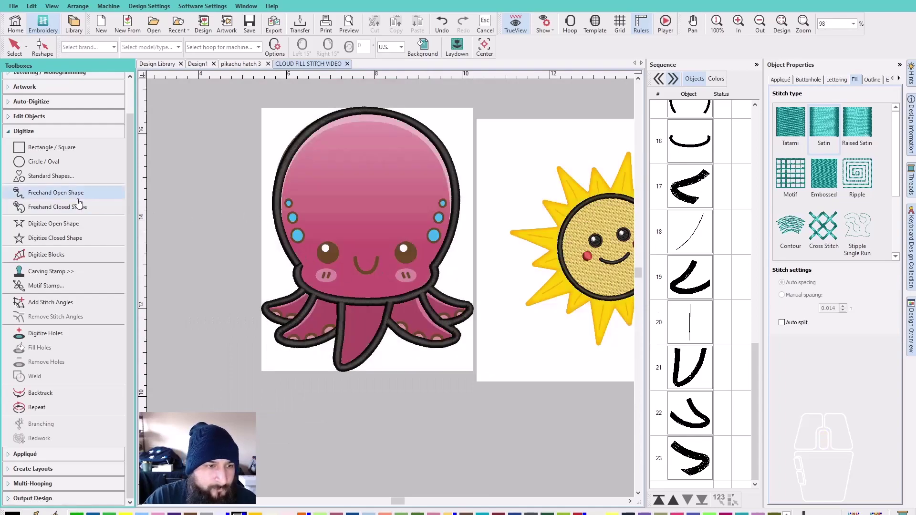
Start a pink satin block within the upper left tentacle's outline and place point pairs from its tip to between the two suckers.
left_click(51, 333)
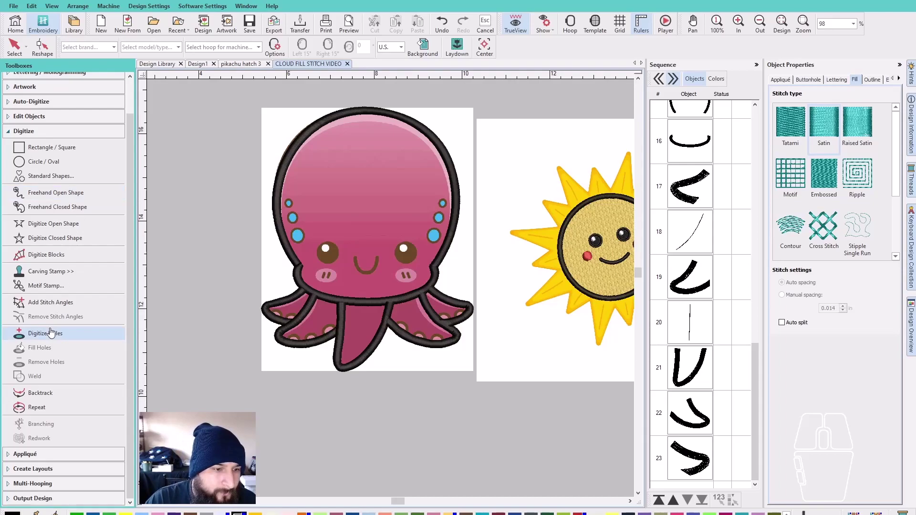
left_click(61, 256)
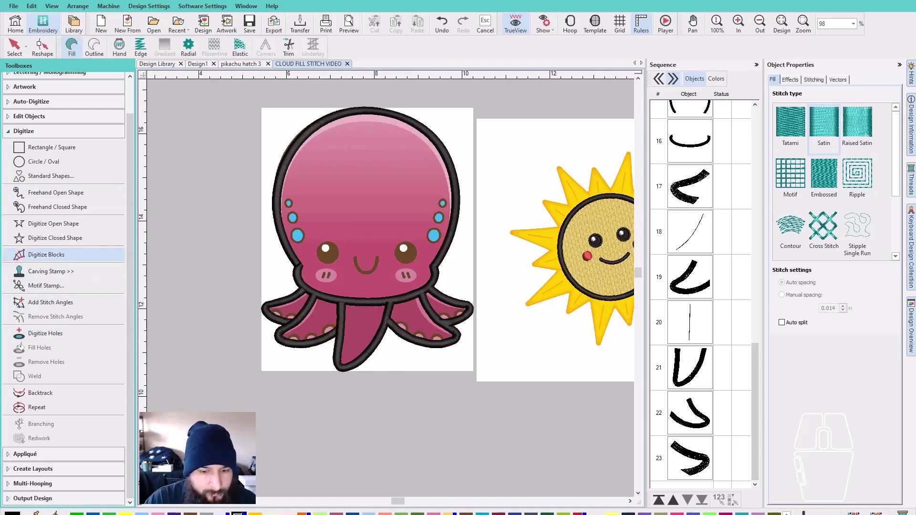
scroll(294, 325, "up", 10)
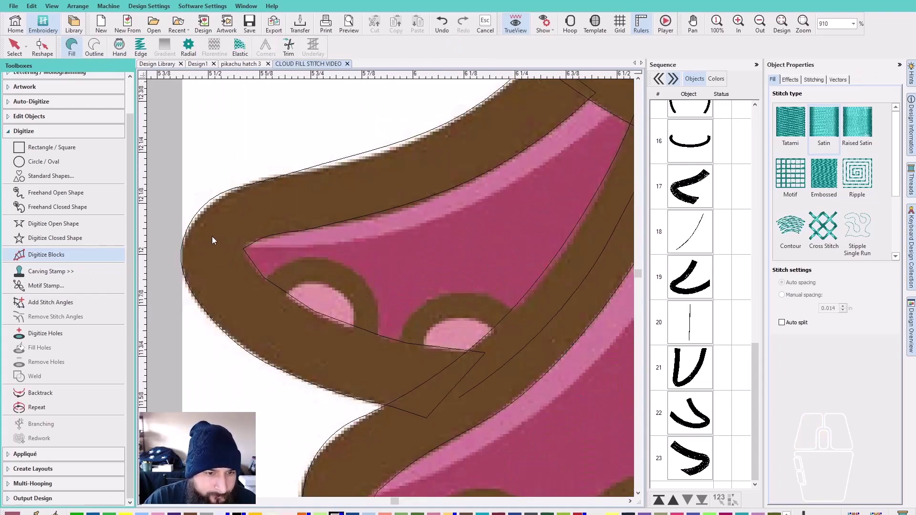
left_click(208, 272)
left_click(254, 213)
left_click(260, 323)
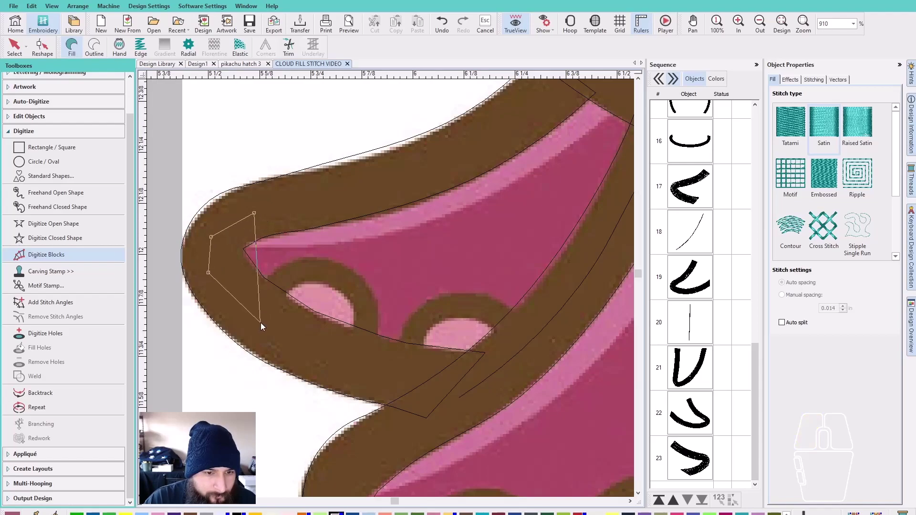
left_click(373, 184)
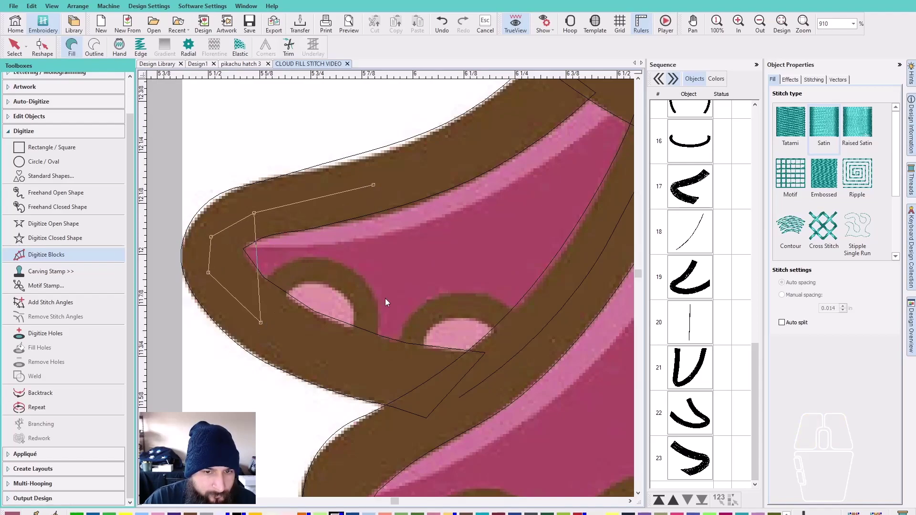
left_click(392, 372)
left_click(509, 119)
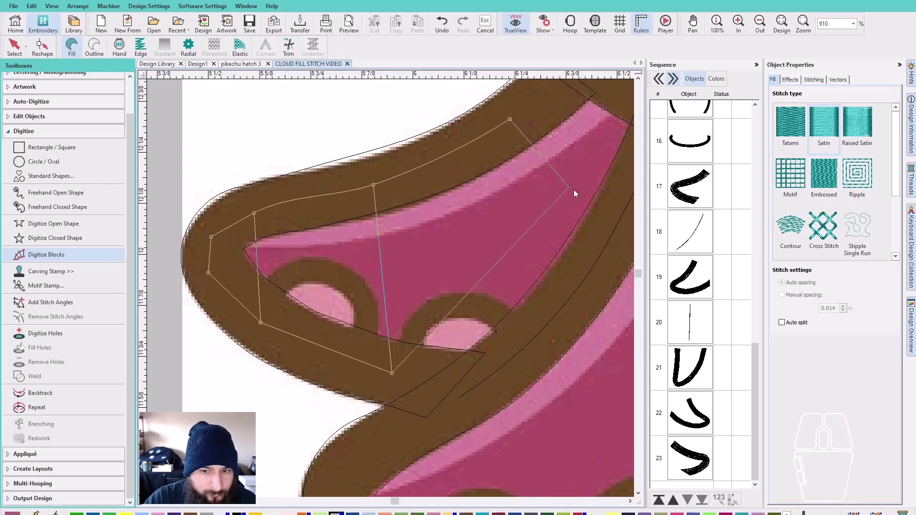
left_click(597, 231)
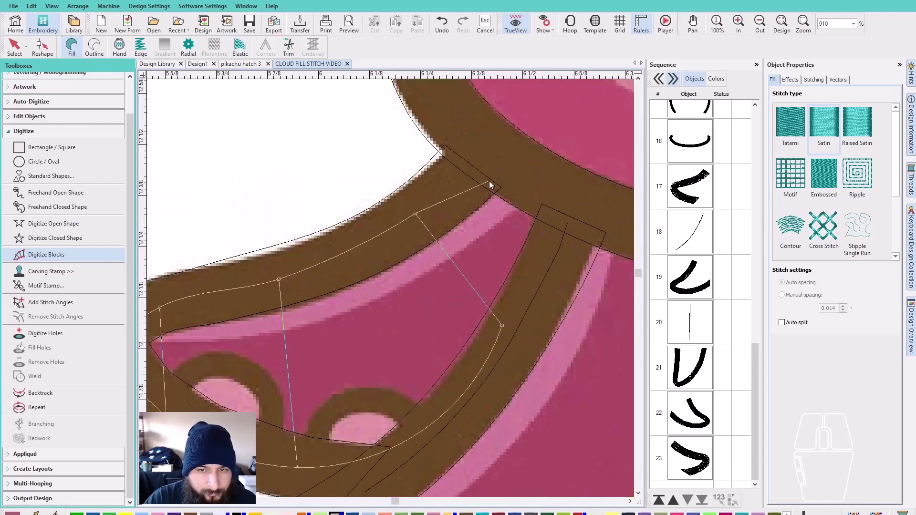
left_click(495, 161)
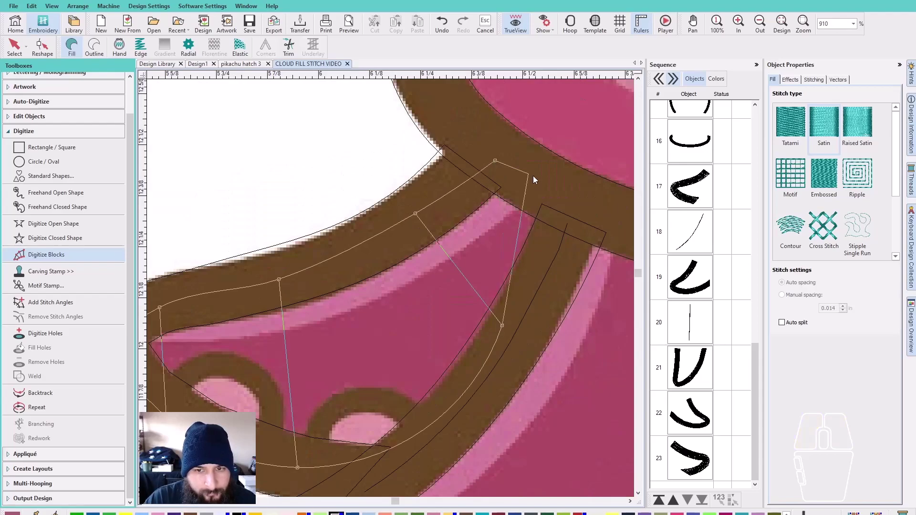
left_click(586, 209)
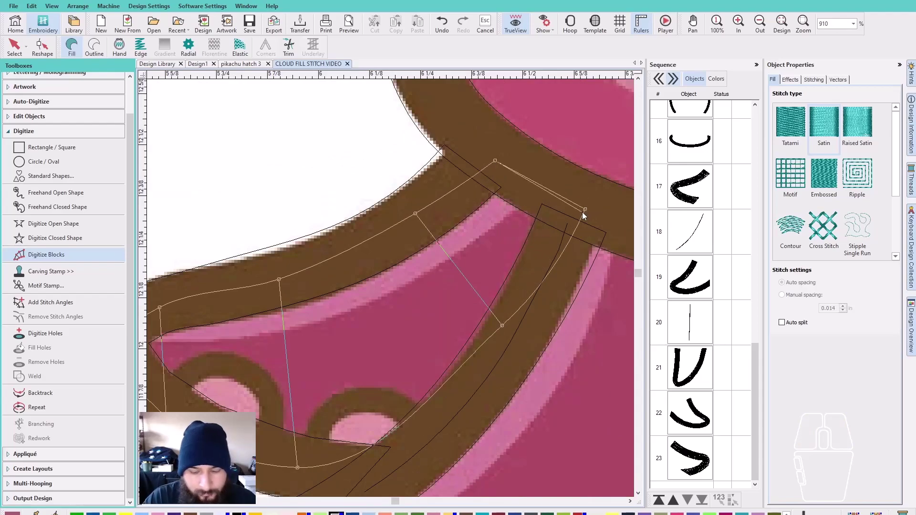
key("BackSpace")
key("BackSpace")
key("BackSpace")
key("BackSpace")
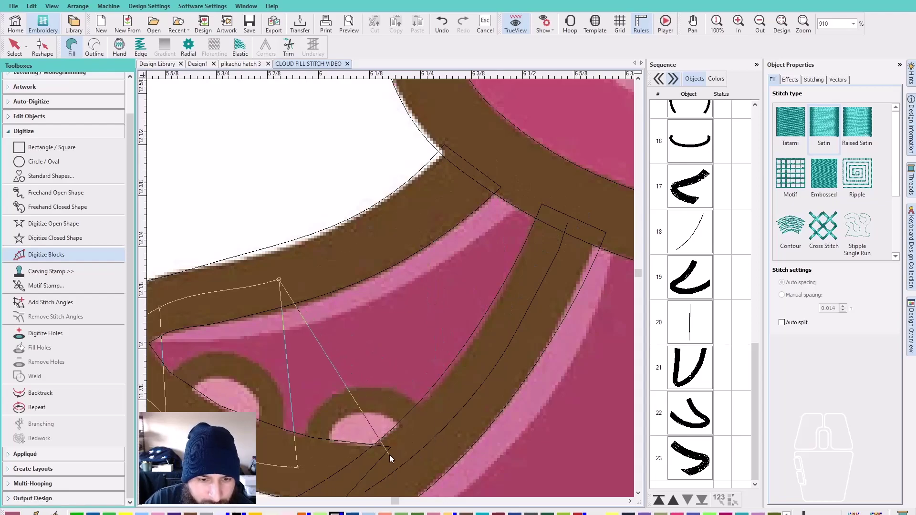
Continue the upper left tentacle's block with closely spaced point pairs across its inner sucker to where the two tentacle outlines meet.
left_click(353, 252)
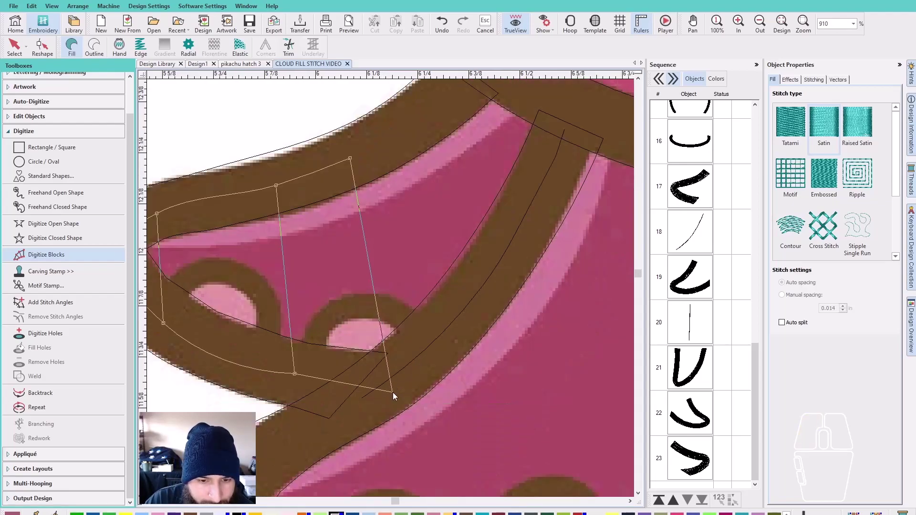
key("BackSpace")
left_click(322, 173)
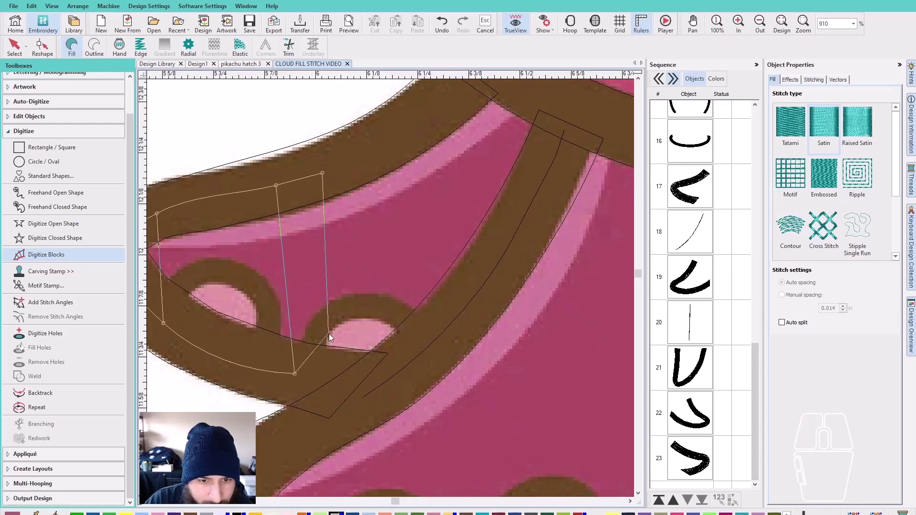
left_click(334, 379)
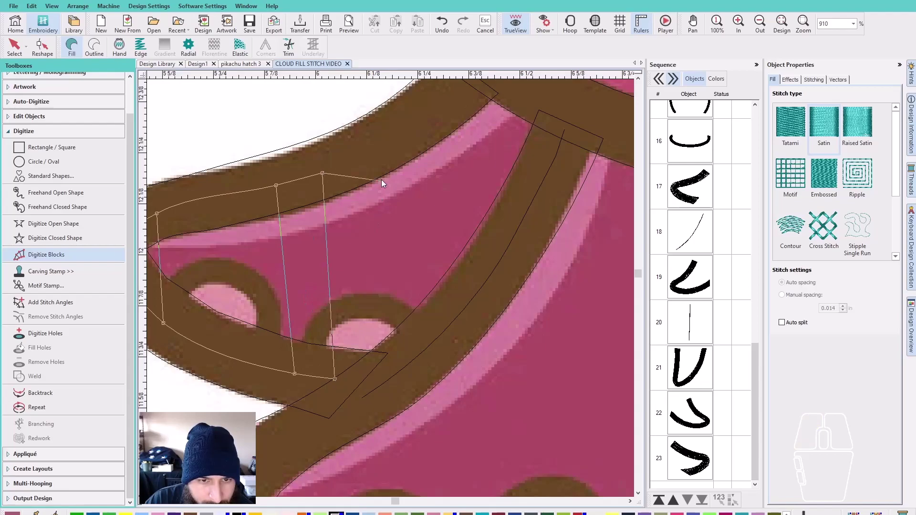
left_click(370, 156)
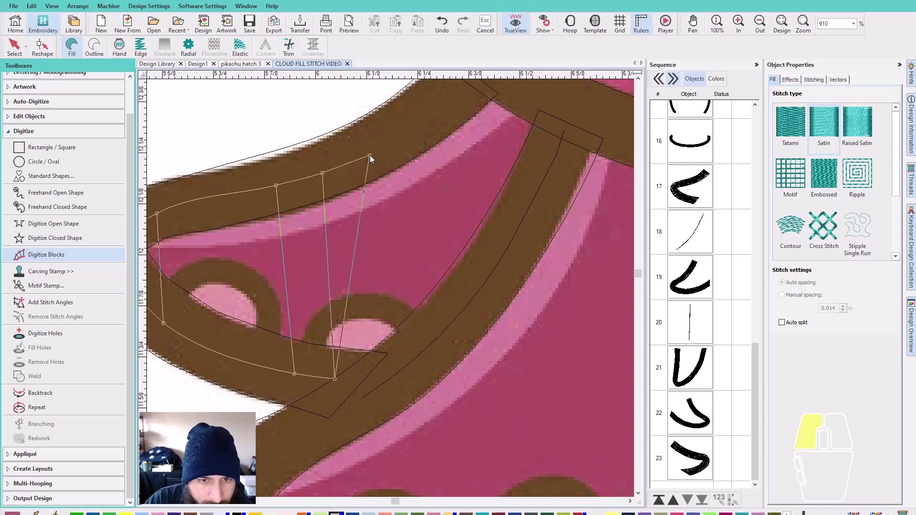
left_click(391, 367)
Extend the upper left tentacle's block up along both outline bands, end it inside the head outline, and finish it.
left_click(420, 124)
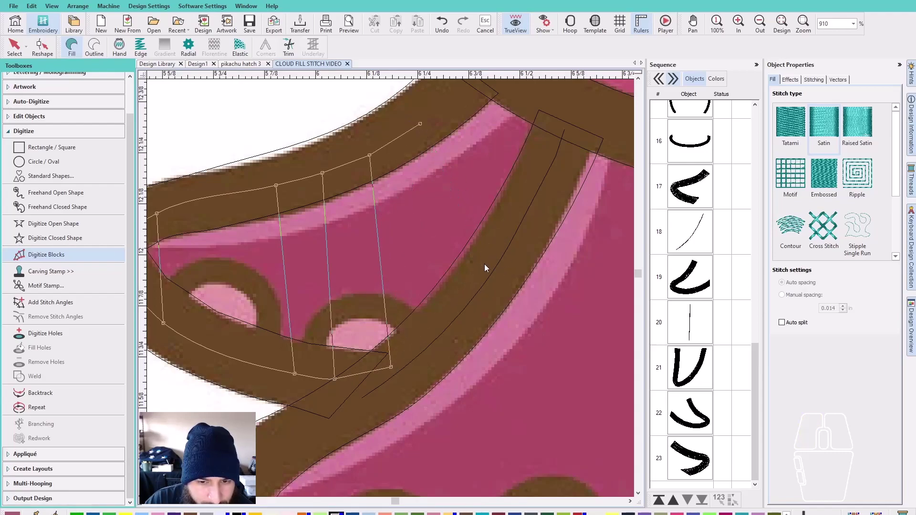
key("BackSpace")
left_click(408, 136)
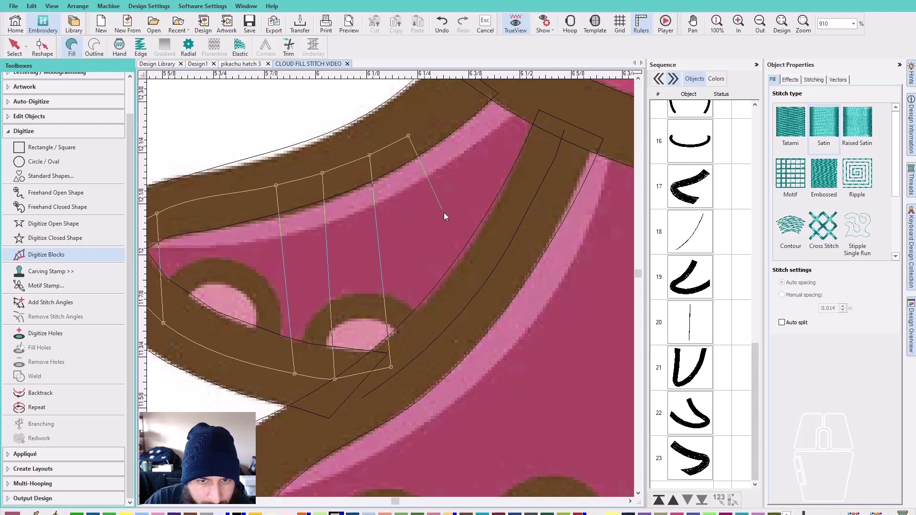
left_click(463, 284)
left_click(470, 88)
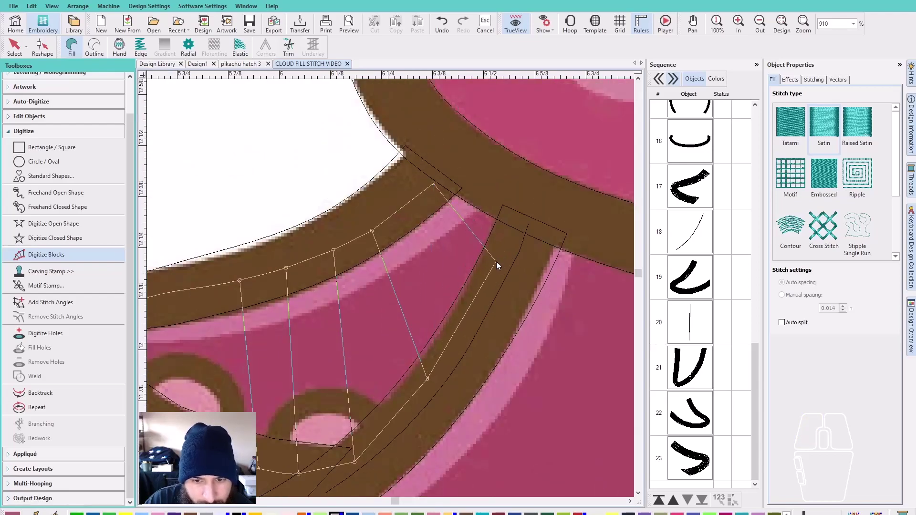
key("BackSpace")
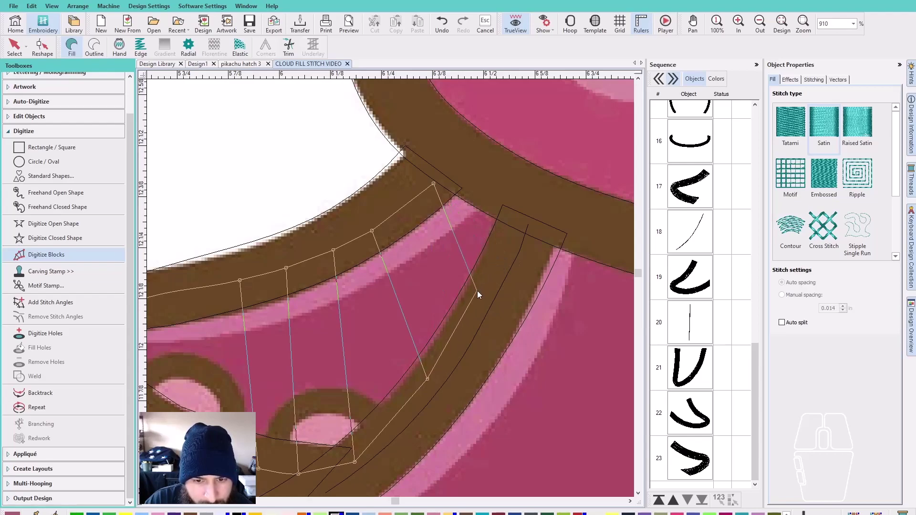
left_click(408, 202)
left_click(494, 271)
left_click(454, 153)
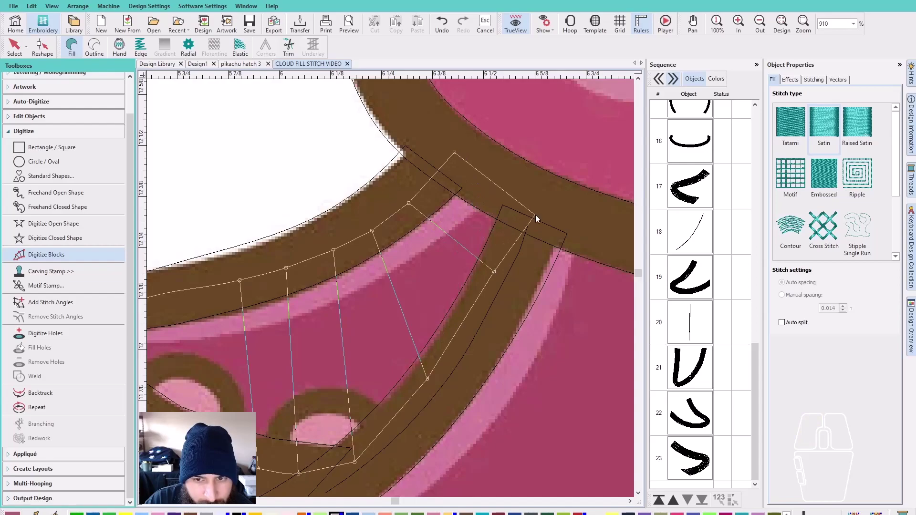
key("Return")
Change the upper left tentacle's pink fill to Tatami and deselect it.
scroll(390, 288, "down", 2)
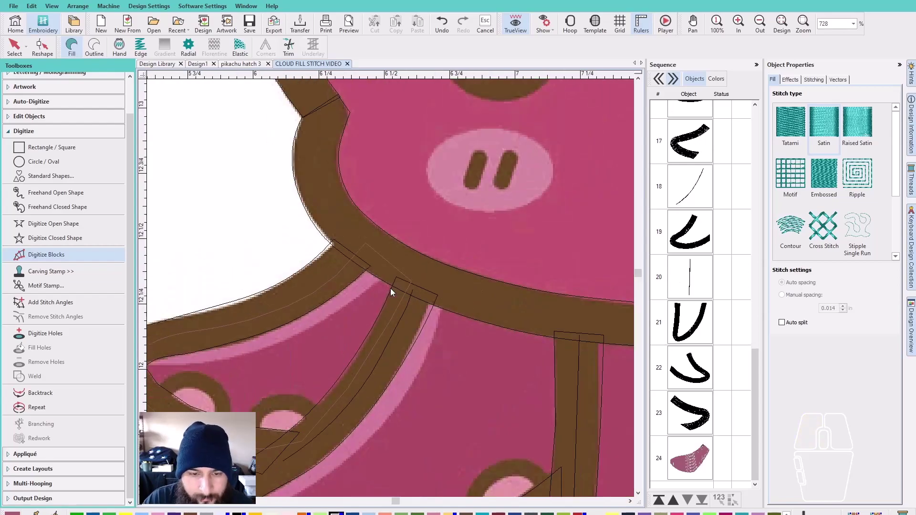
scroll(374, 302, "down", 4)
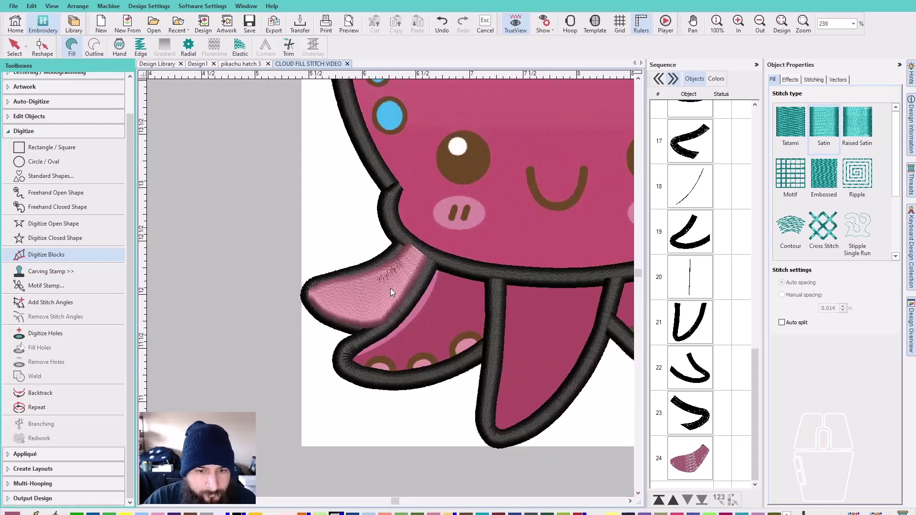
key("Escape")
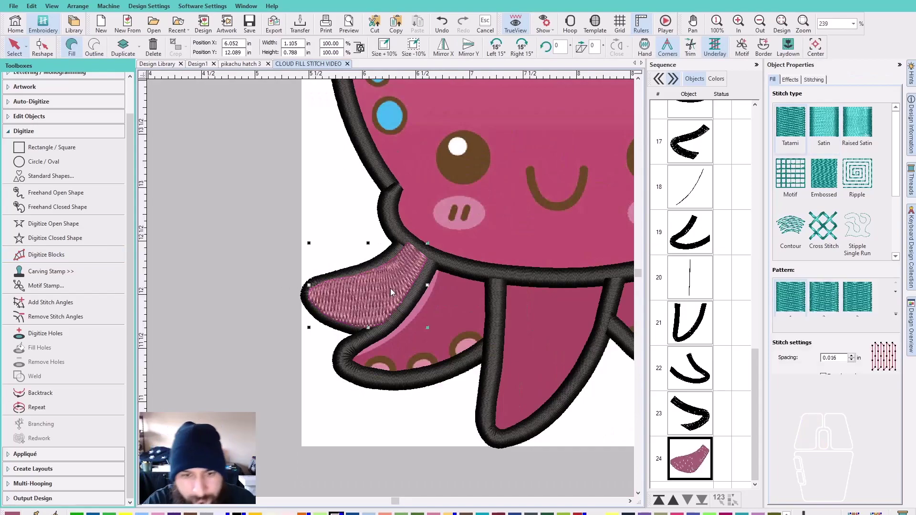
key("Escape")
scroll(382, 282, "down", 4)
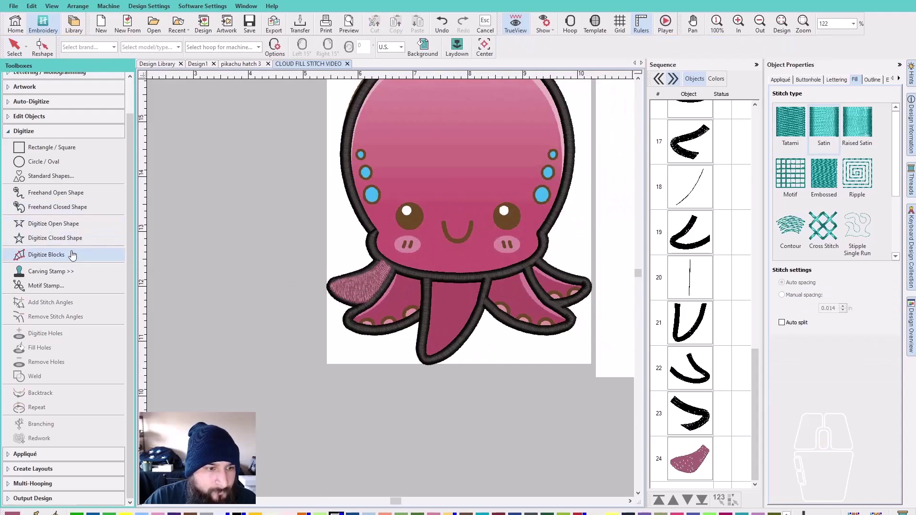
Start a pink satin block within the lower left tentacle's outline and place point pairs from its tip to between the outer two suckers.
left_click(48, 254)
scroll(391, 304, "up", 1)
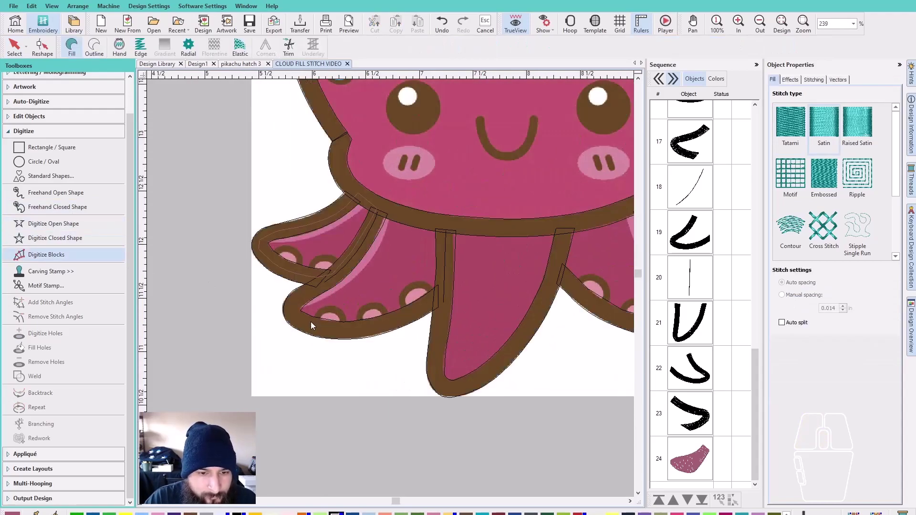
scroll(334, 300, "up", 6)
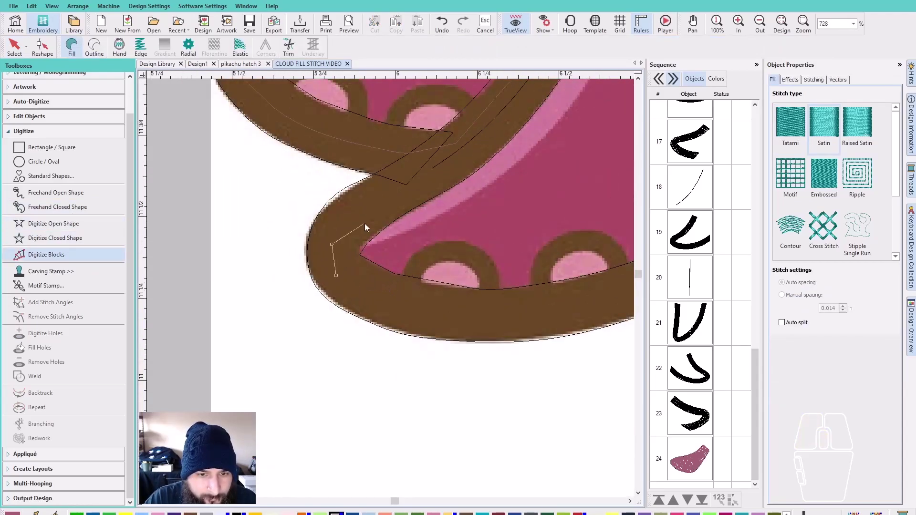
left_click(410, 307)
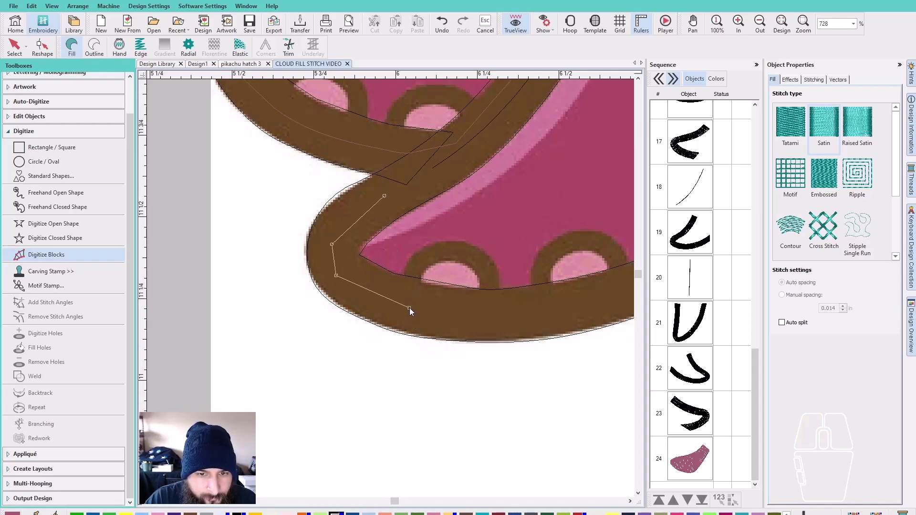
left_click(476, 144)
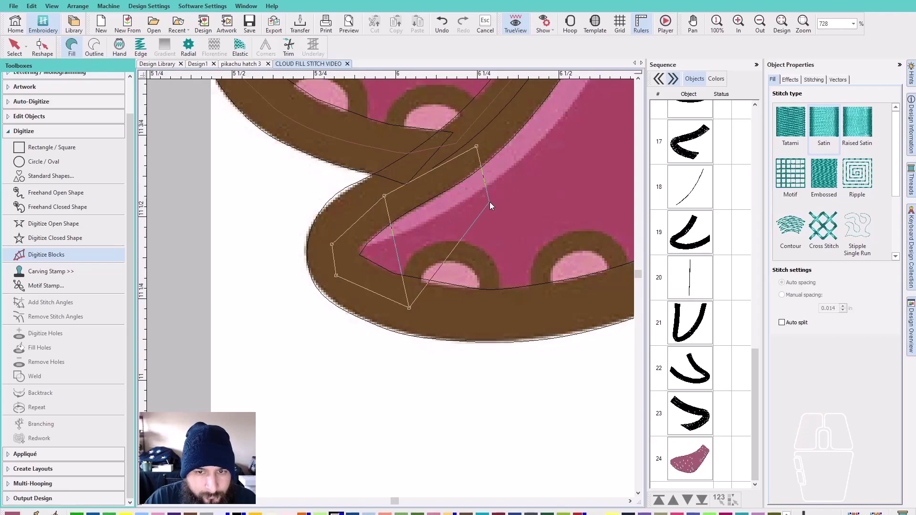
key("BackSpace")
left_click(467, 143)
left_click(510, 315)
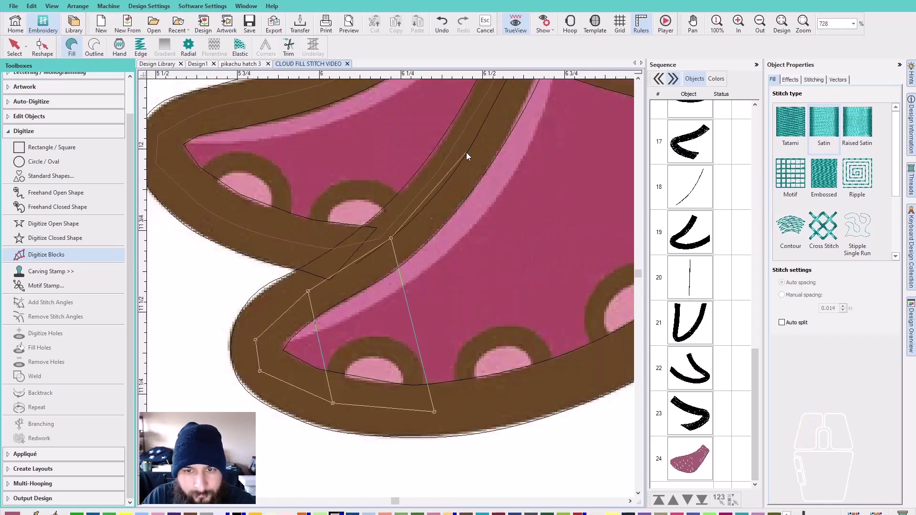
Extend the lower left tentacle's block up to the head outline and across to the middle tentacle's outline, and finish it.
left_click(465, 151)
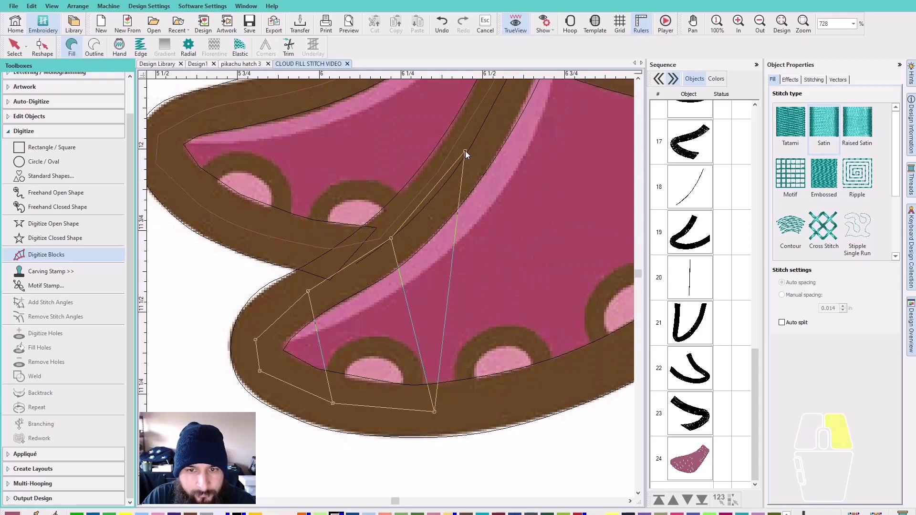
left_click(591, 377)
left_click(443, 135)
left_click(301, 215)
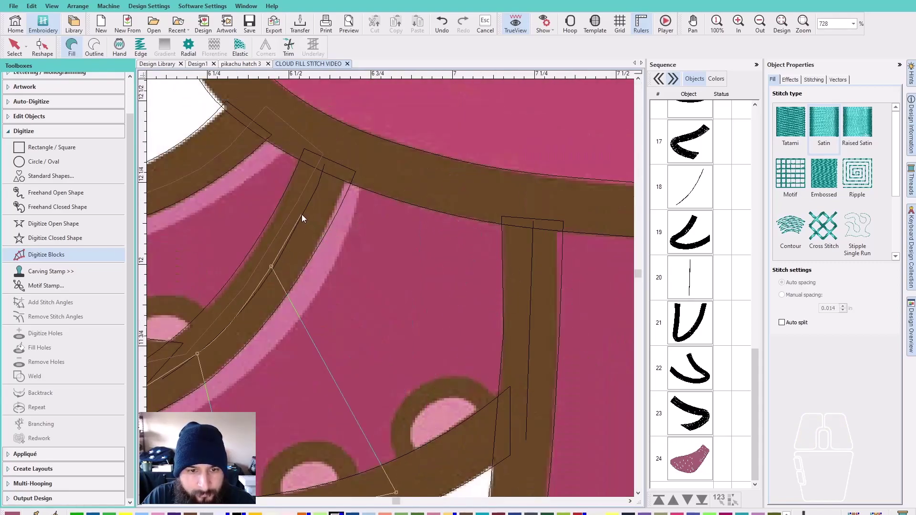
left_click(515, 422)
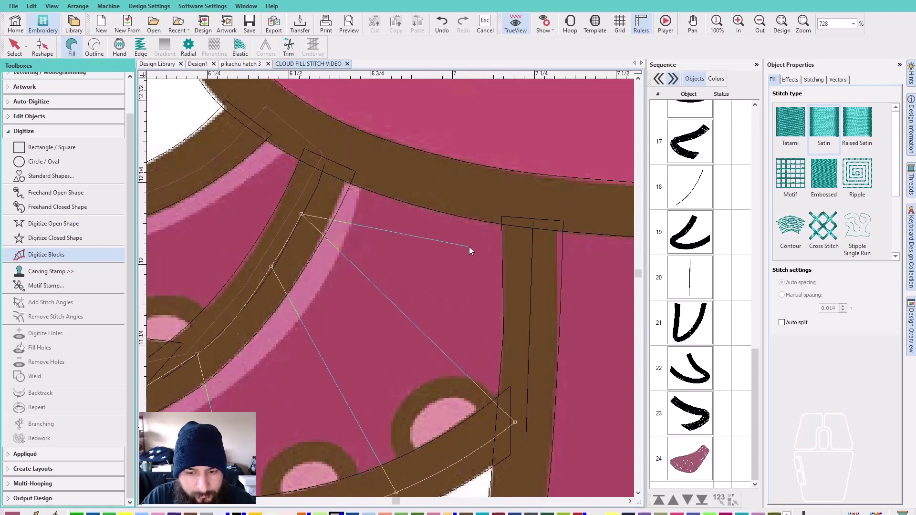
left_click(332, 154)
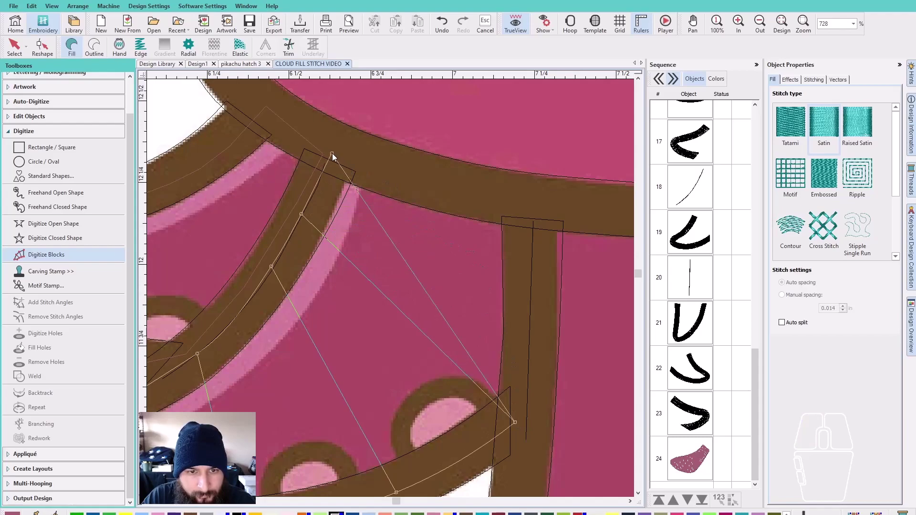
left_click(530, 202)
key("Return")
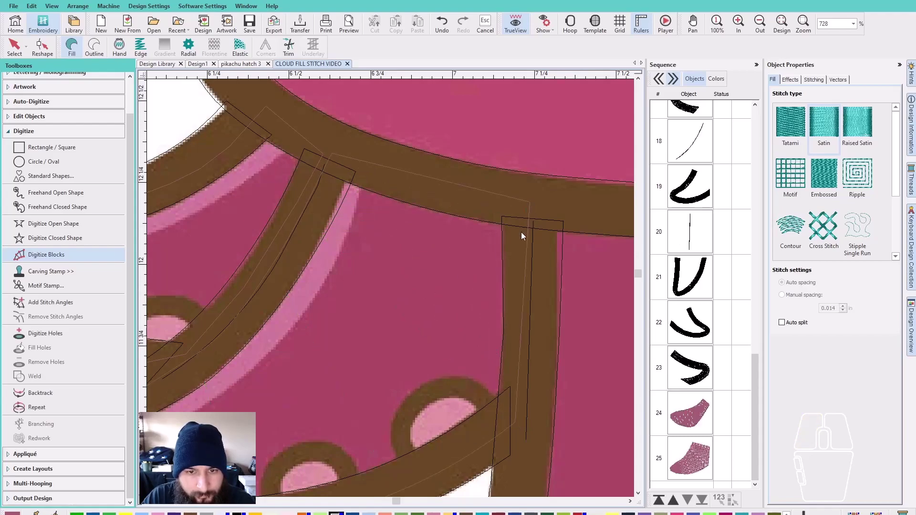
Change the lower left tentacle's pink fill to Tatami and deselect it.
scroll(390, 289, "down", 5)
key("Escape")
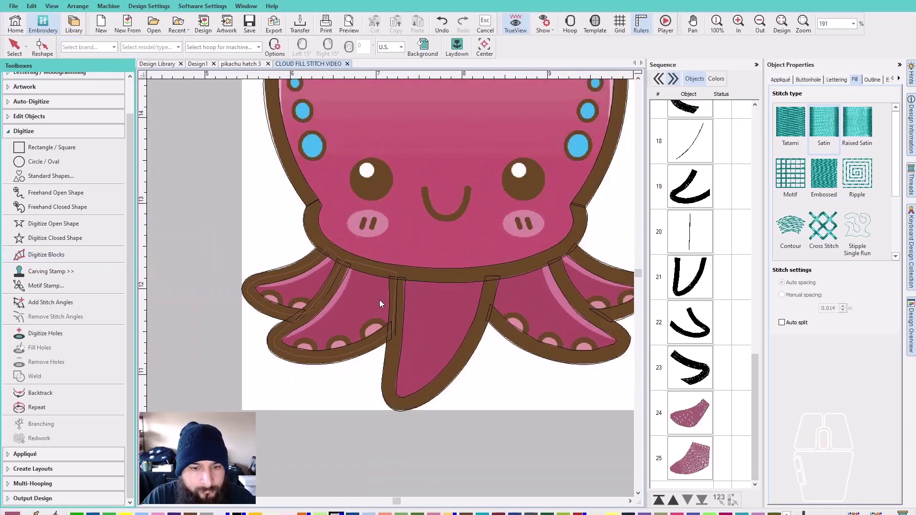
left_click(378, 299)
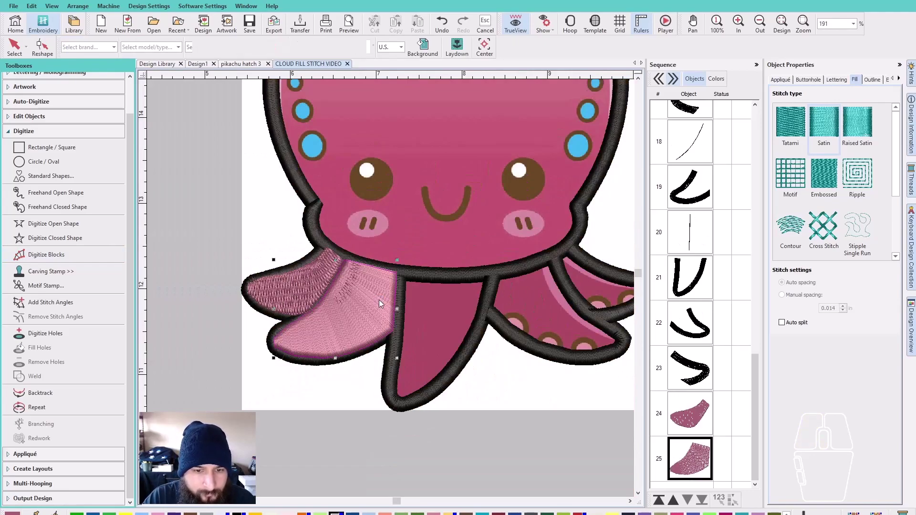
key("Escape")
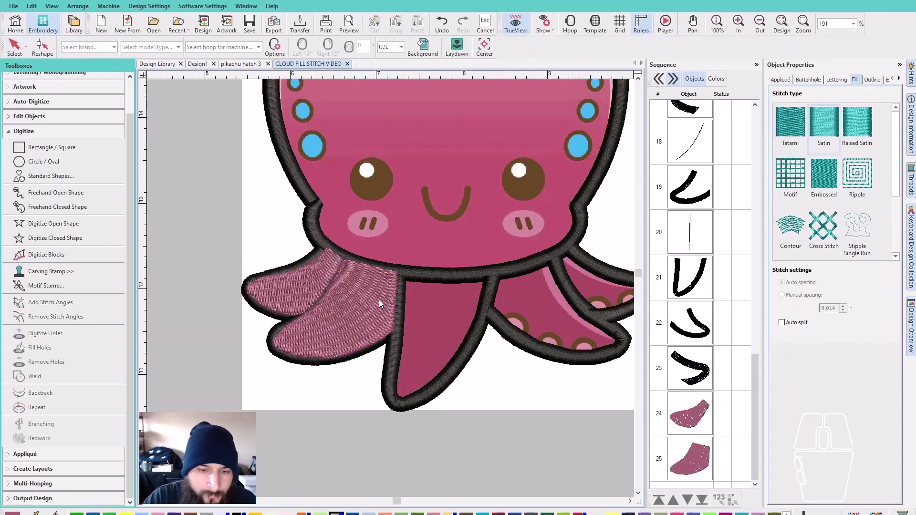
Start a pink satin block in the middle tentacle with three point pairs from inside the head outline down along both outline bands.
left_click(46, 254)
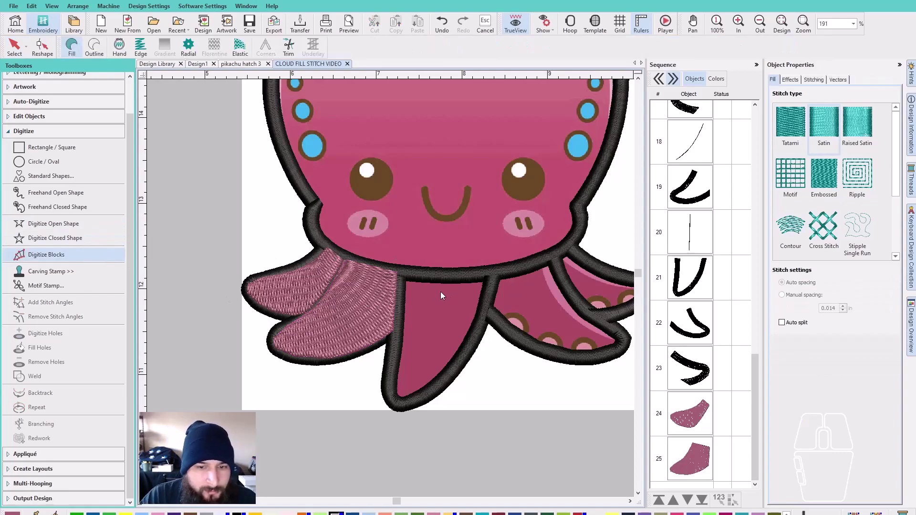
scroll(440, 291, "up", 2)
left_click(313, 251)
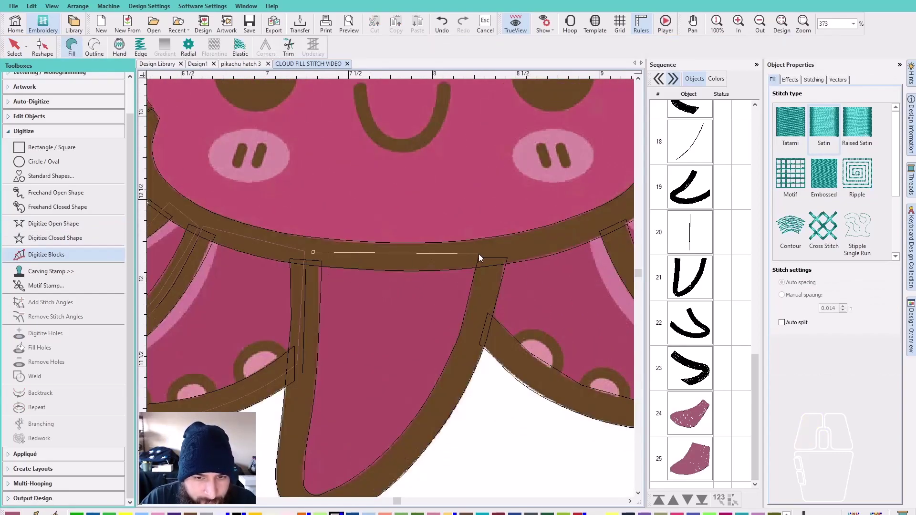
left_click(493, 254)
left_click(302, 344)
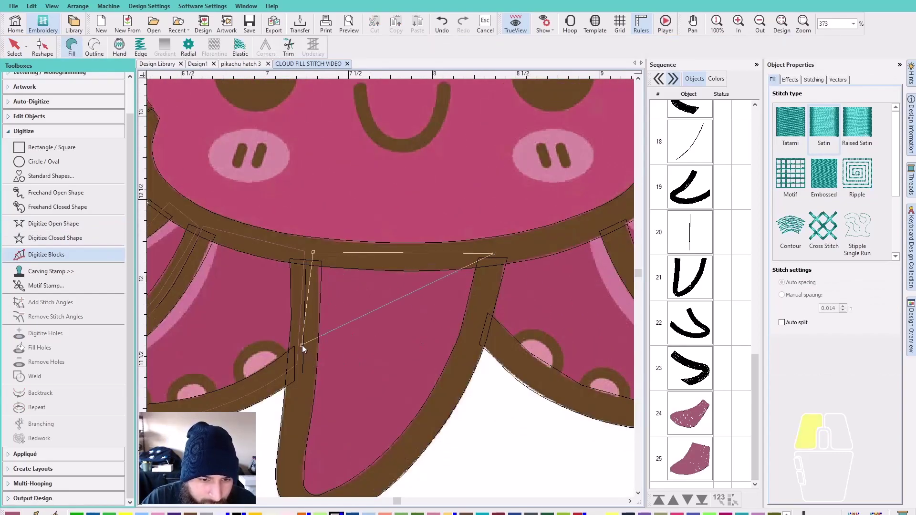
left_click(467, 359)
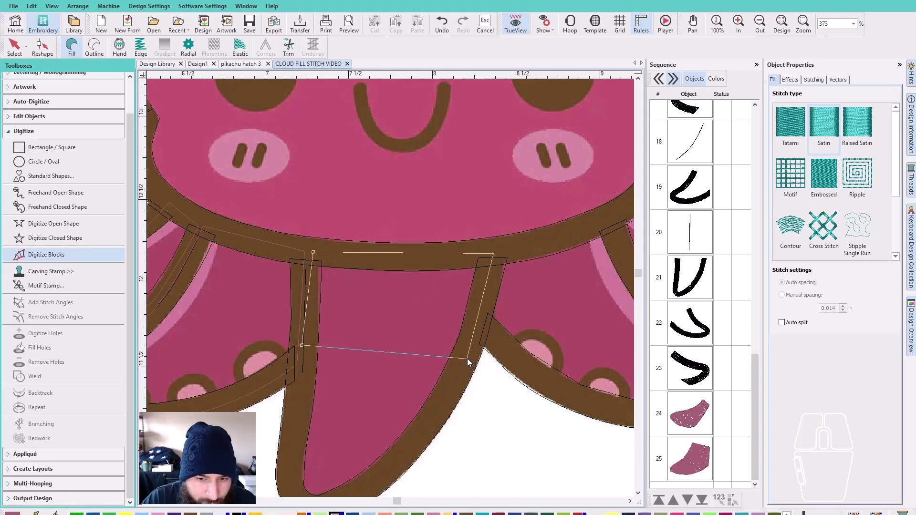
left_click(290, 437)
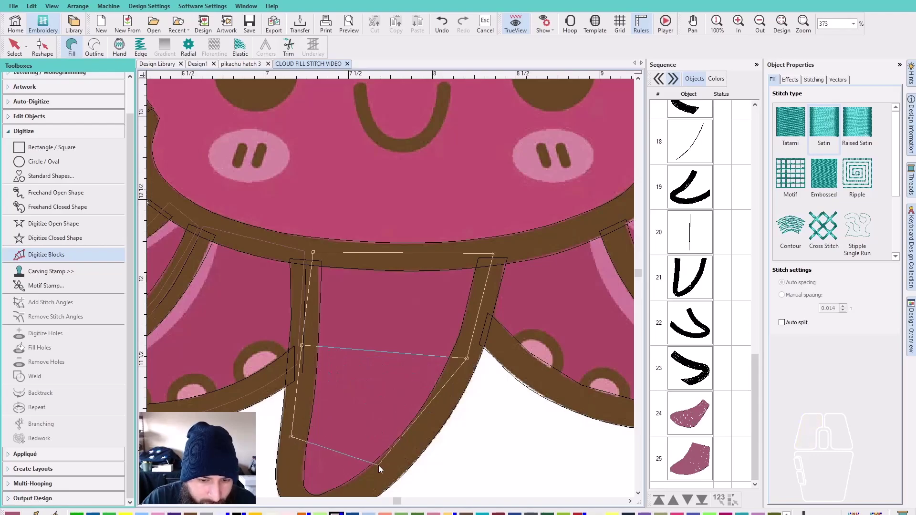
left_click(404, 453)
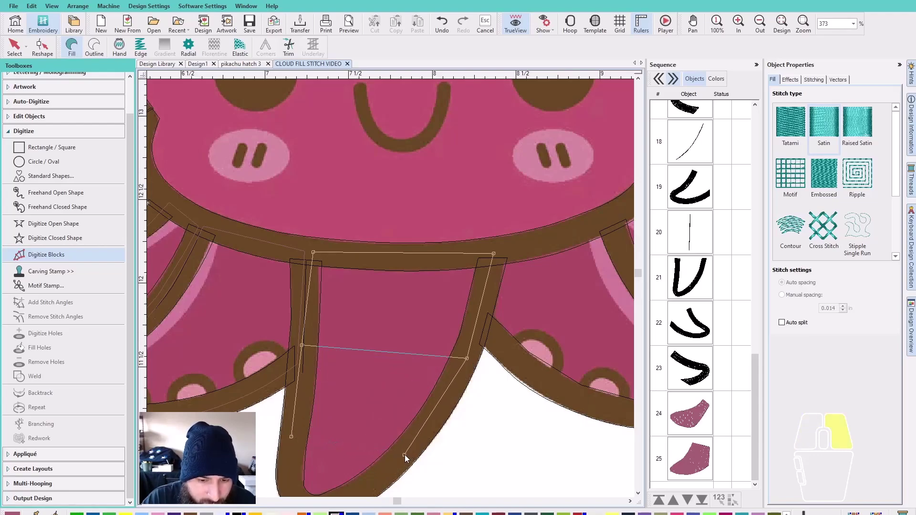
End the middle tentacle's block with a point pair inside its tip outline, finish it, and change its fill to Tatami.
scroll(404, 453, "down", 3)
left_click(300, 403)
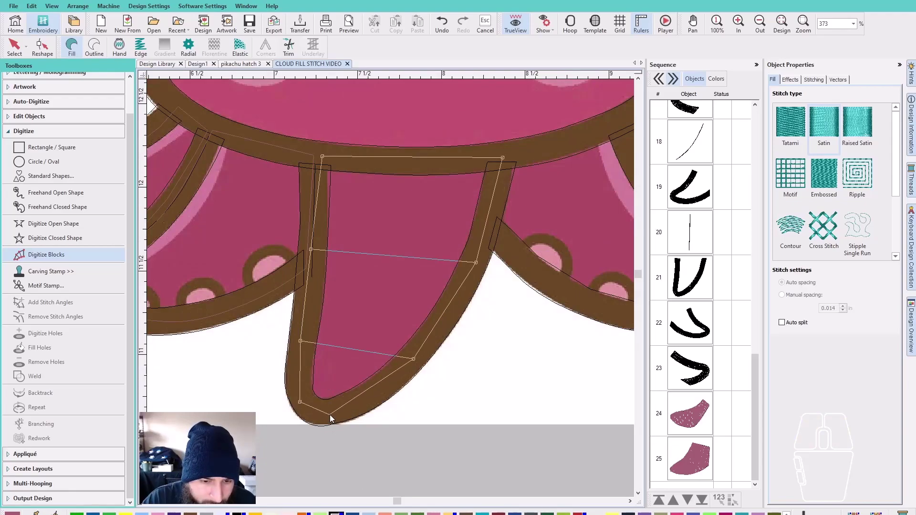
left_click(328, 414)
key("Return")
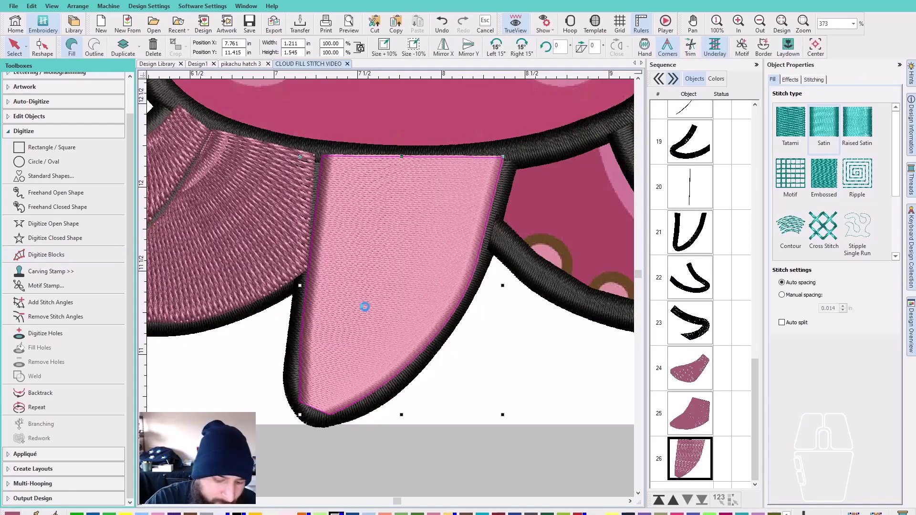
key("Escape")
scroll(390, 288, "down", 4)
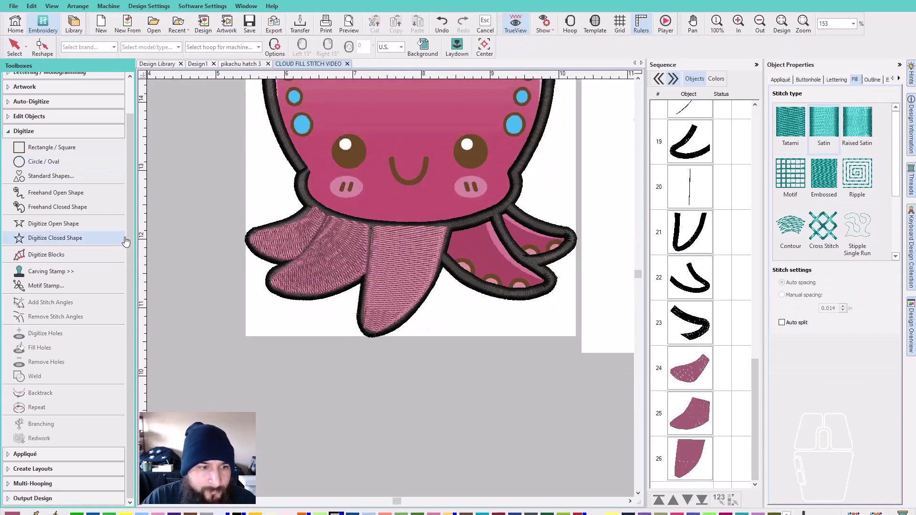
Start a pink satin block in the lower right tentacle with points from inside the head outline down both side outlines.
key("space")
scroll(482, 248, "up", 4)
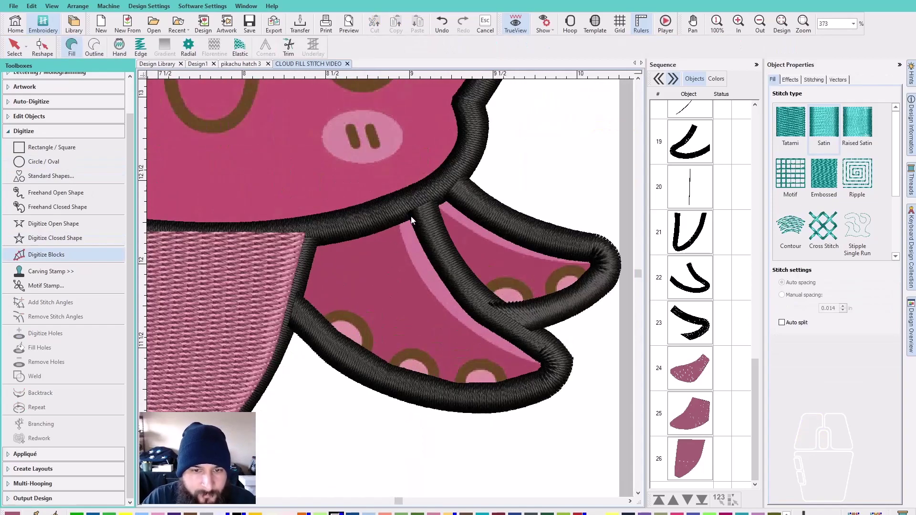
key("s")
left_click(418, 196)
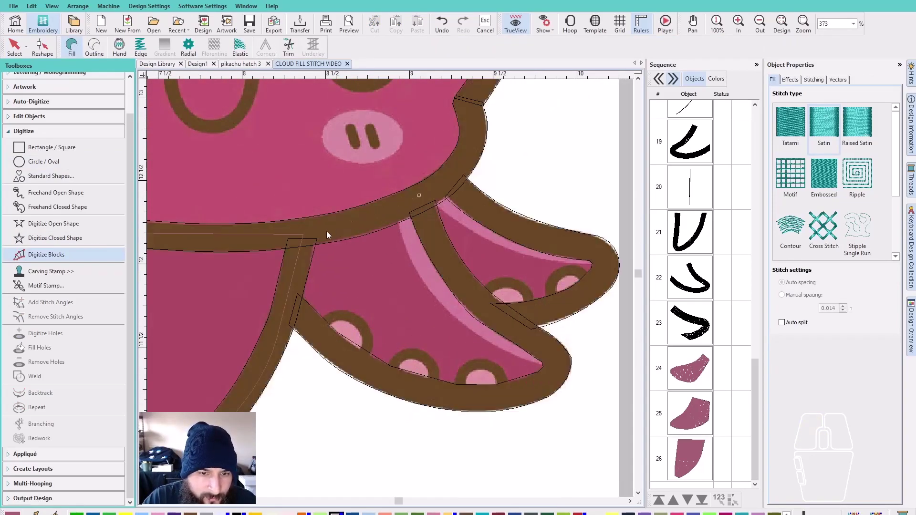
left_click(292, 237)
left_click(428, 229)
left_click(295, 268)
left_click(456, 274)
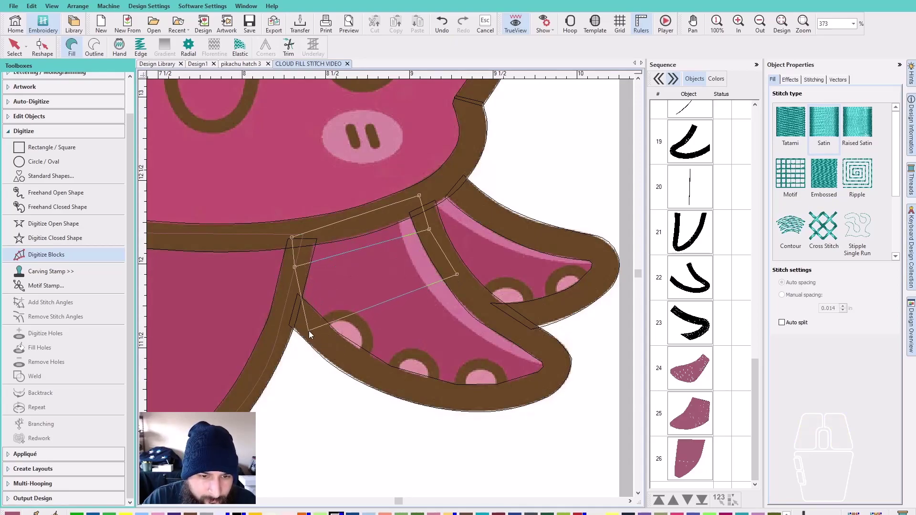
left_click(293, 310)
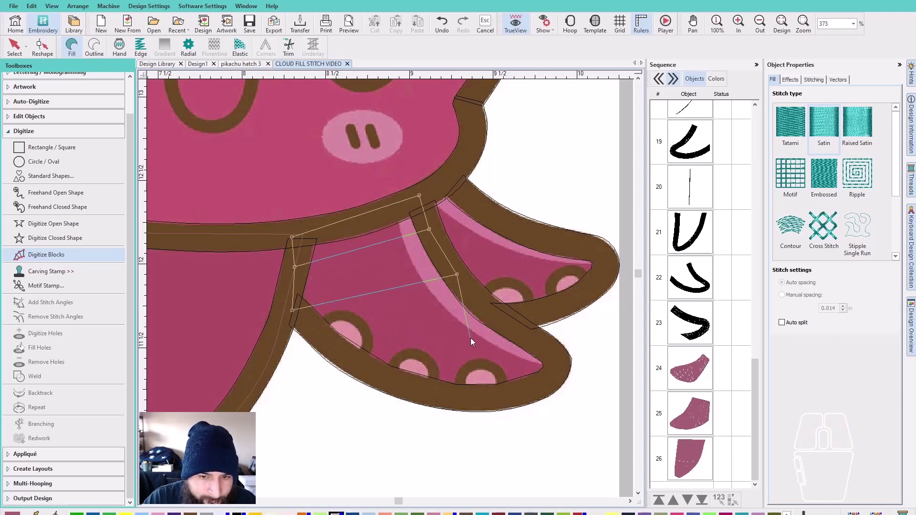
left_click(489, 308)
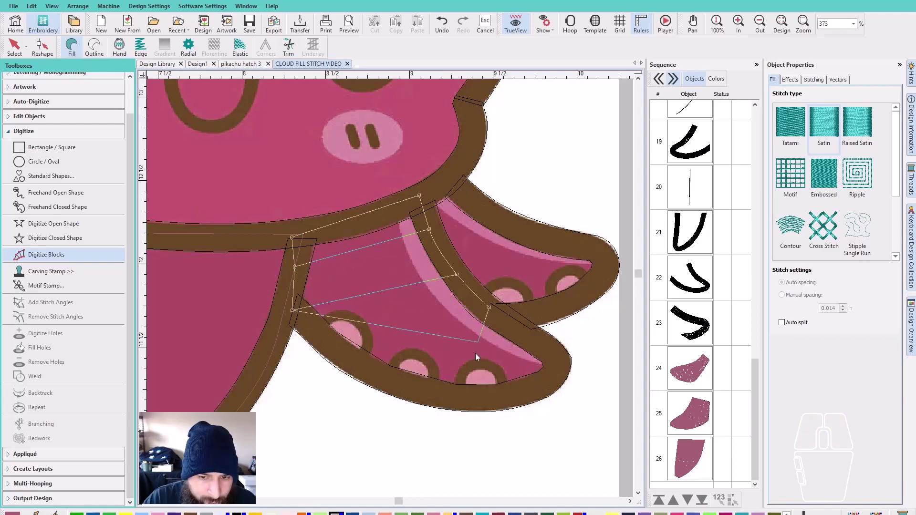
left_click(462, 403)
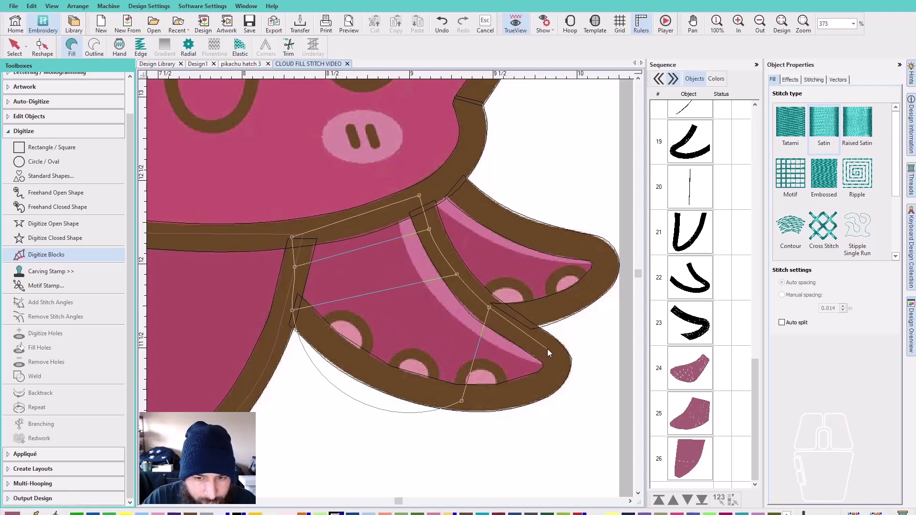
left_click(558, 357)
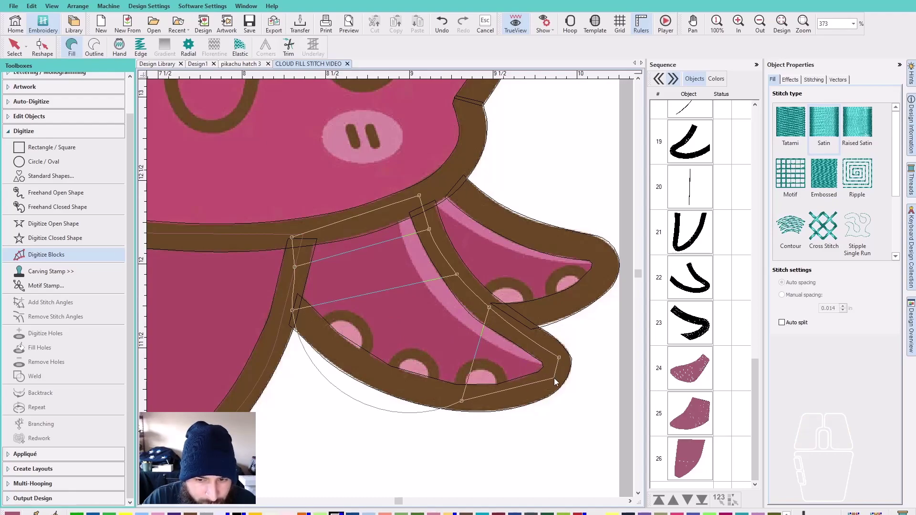
left_click(557, 381)
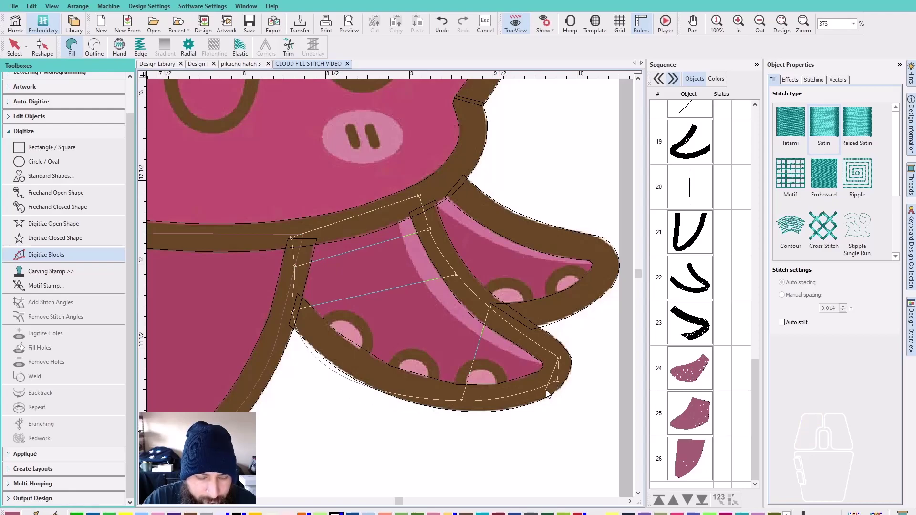
key("BackSpace")
key("BackSpace")
key("BackSpace")
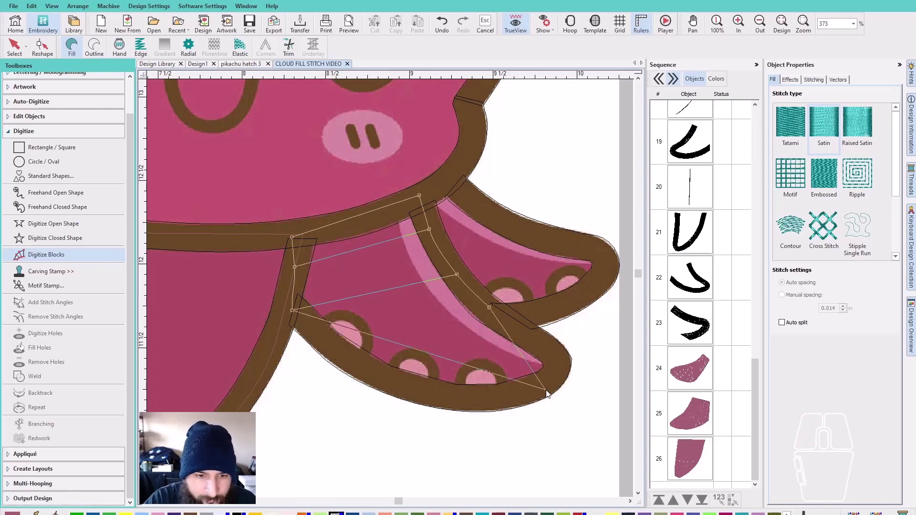
key("BackSpace")
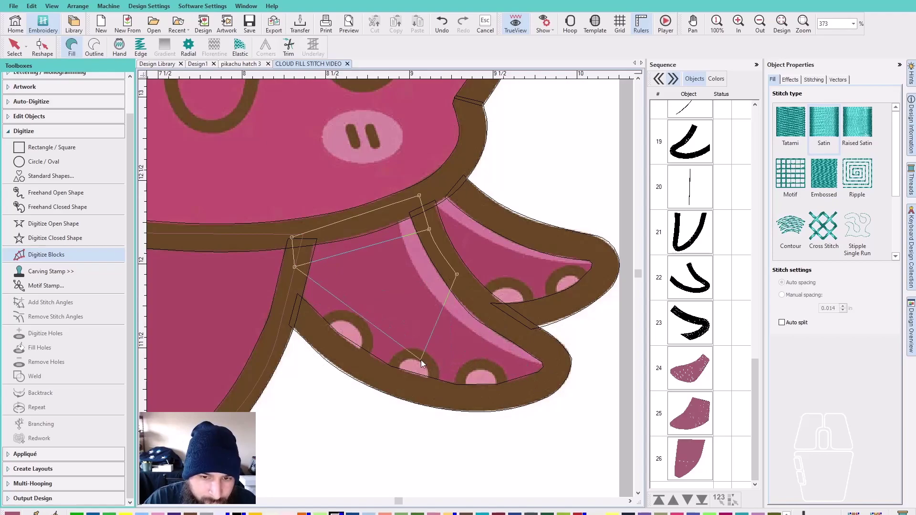
Extend the lower right tentacle's block past the three suckers to the outline around its tip, and finish it.
left_click(290, 311)
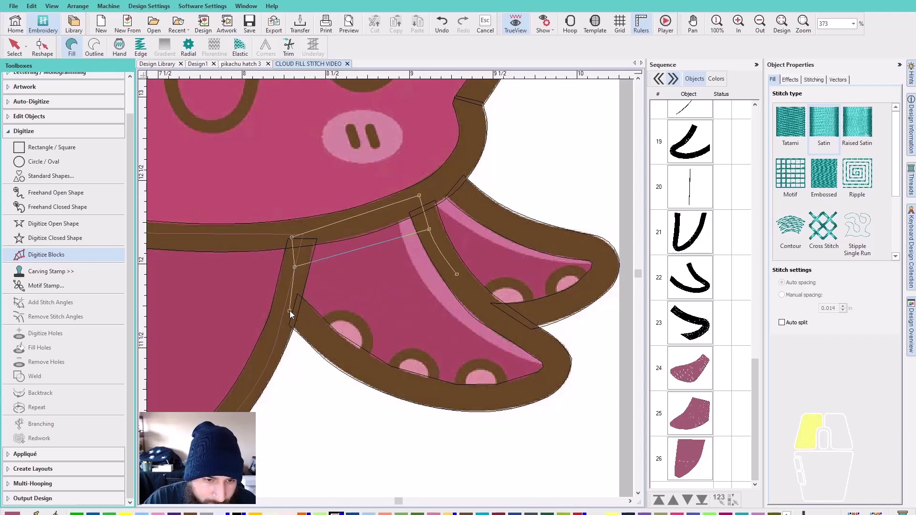
left_click(471, 292)
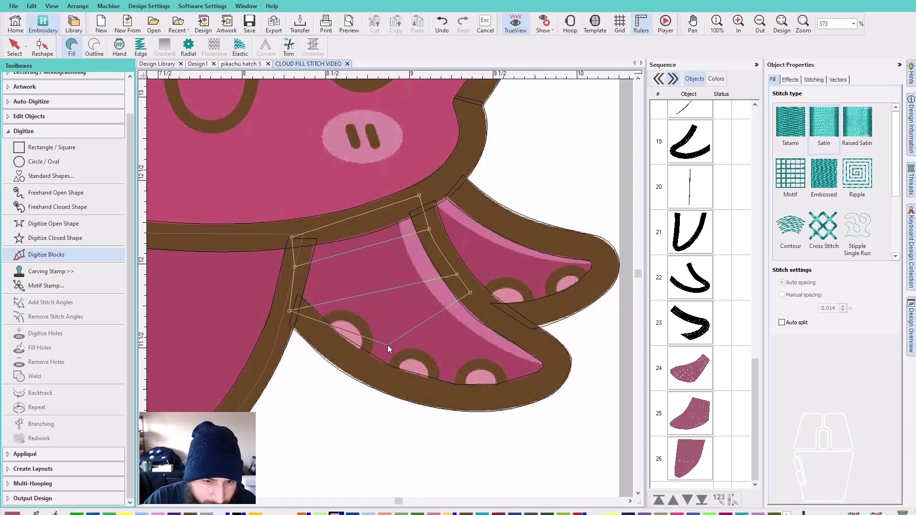
left_click(331, 349)
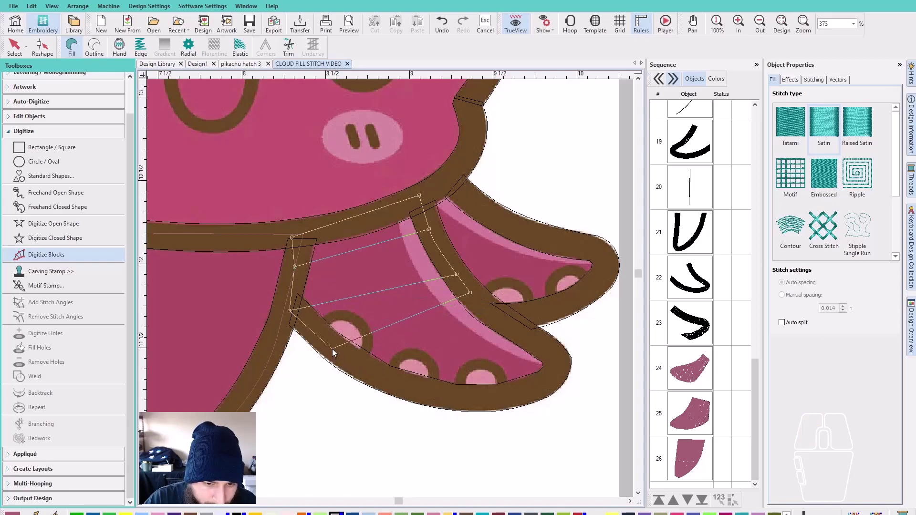
left_click(510, 326)
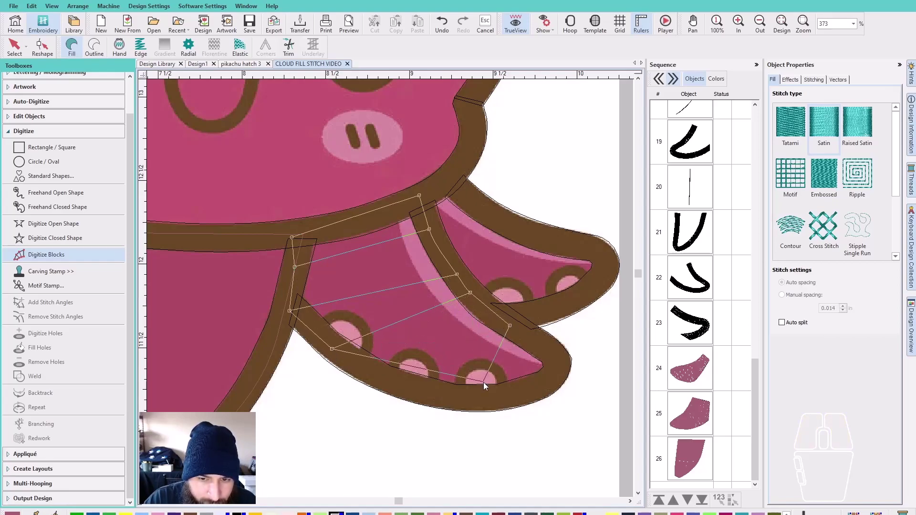
left_click(479, 400)
left_click(557, 358)
left_click(556, 371)
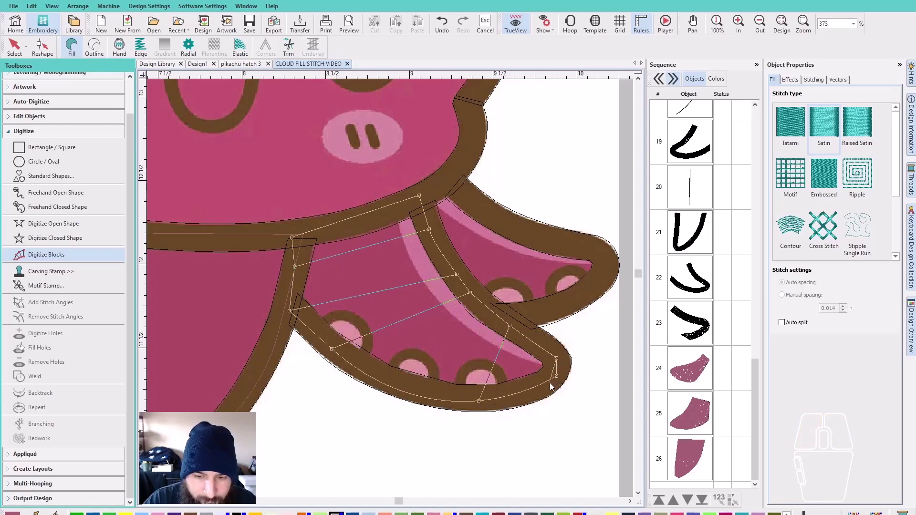
key("Return")
Change the lower right tentacle's pink fill to Tatami and deselect it.
key("Escape")
left_click(413, 285)
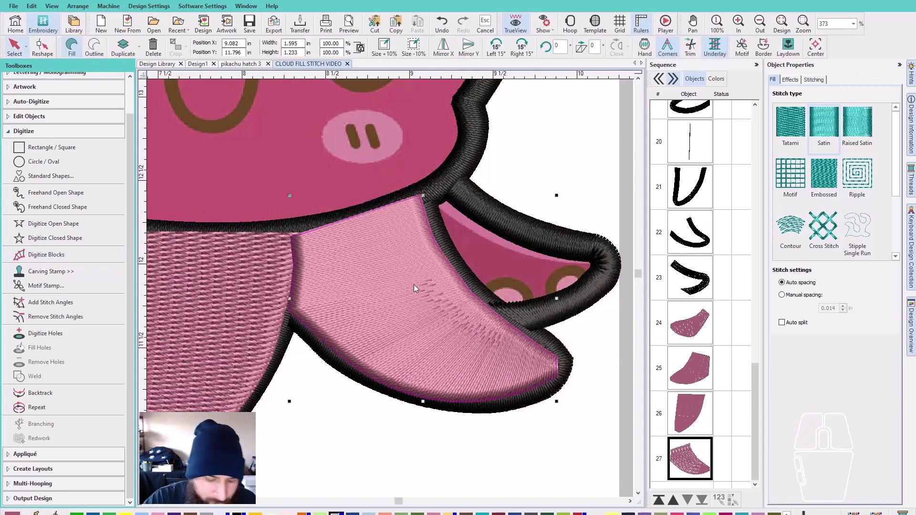
key("shift+m")
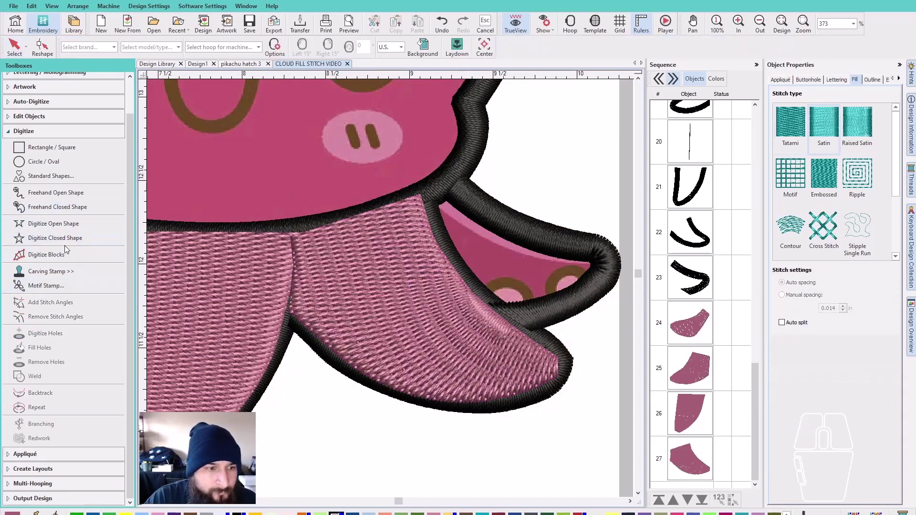
Start a pink satin block in the upper right tentacle with three point pairs from the head outline to beside the inner sucker.
left_click(47, 254)
scroll(473, 236, "up", 2)
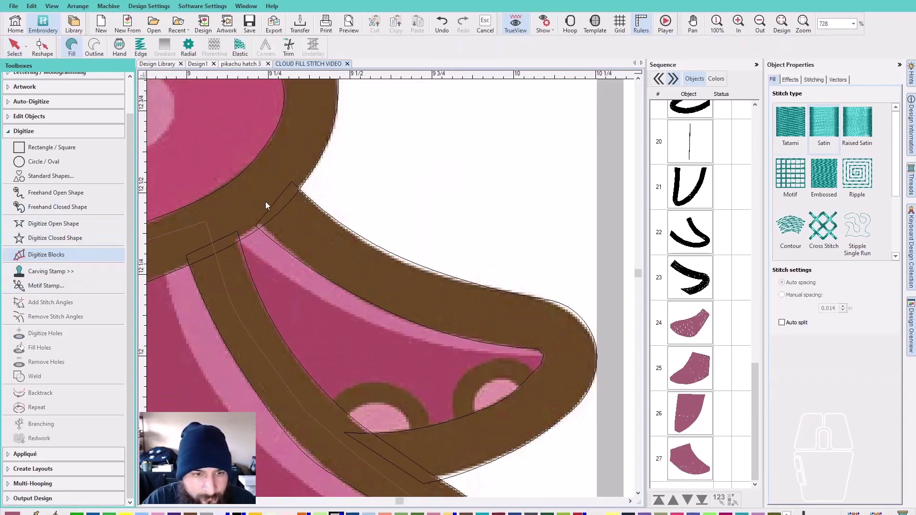
left_click(214, 223)
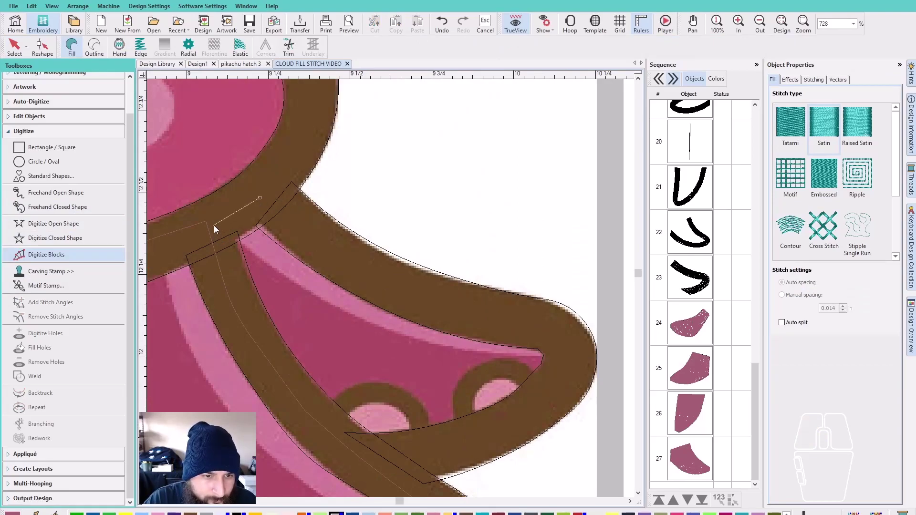
left_click(324, 238)
left_click(236, 313)
left_click(408, 289)
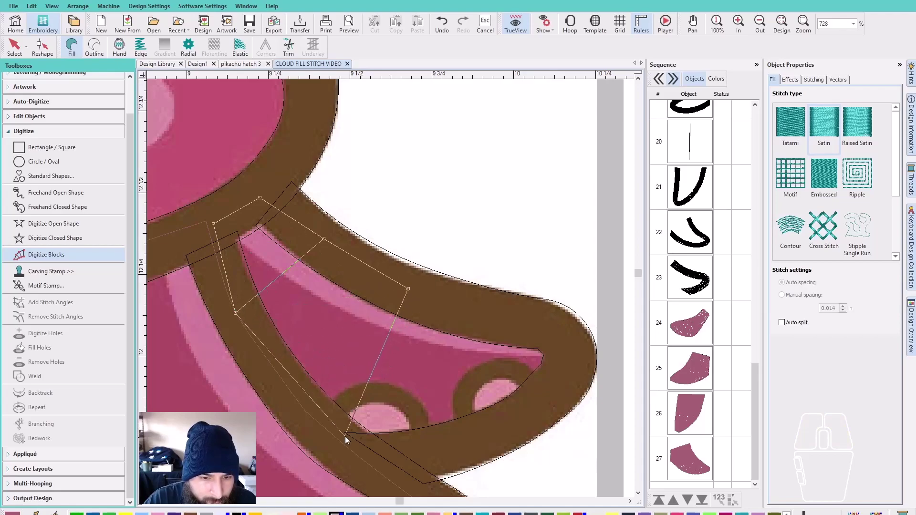
left_click(341, 451)
left_click(553, 328)
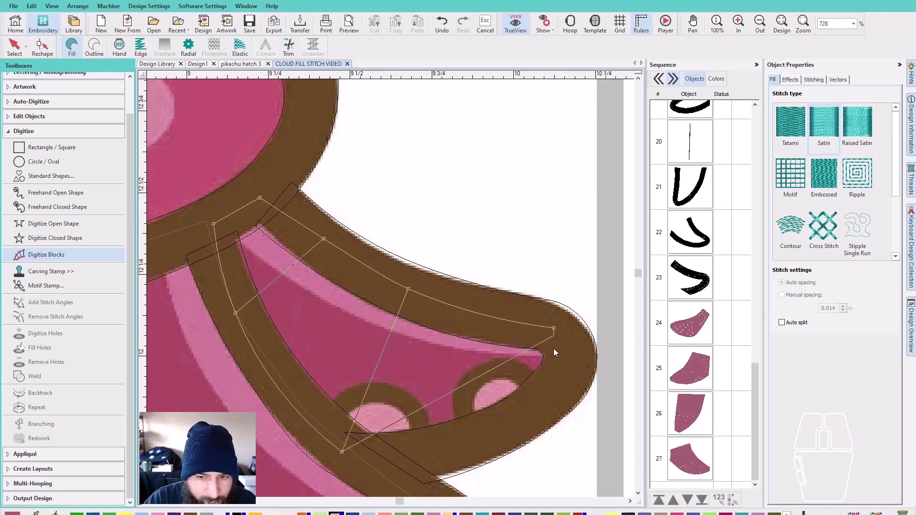
left_click(552, 394)
left_click(571, 347)
left_click(572, 364)
key("BackSpace")
key("BackSpace")
key("BackSpace")
key("BackSpace")
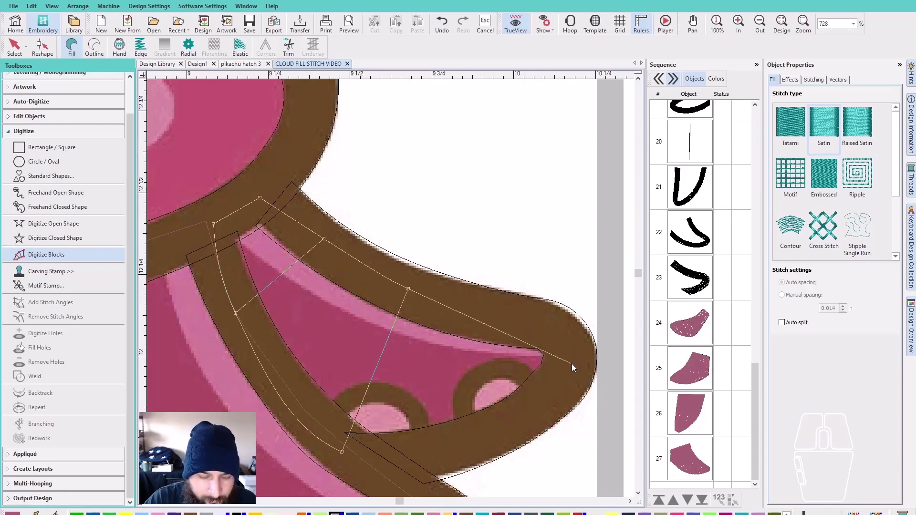
Extend the upper right tentacle's block past both suckers to the outline around its tip, and finish it.
left_click(466, 308)
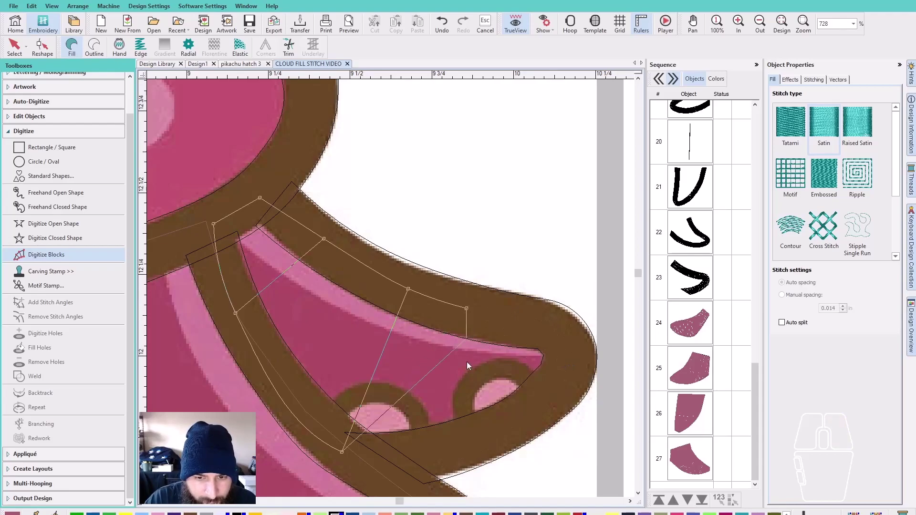
left_click(465, 442)
left_click(568, 338)
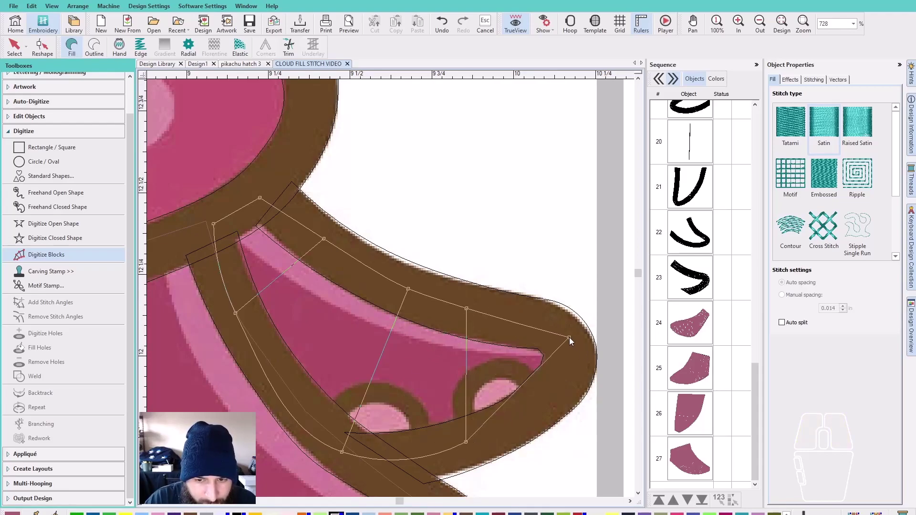
left_click(574, 372)
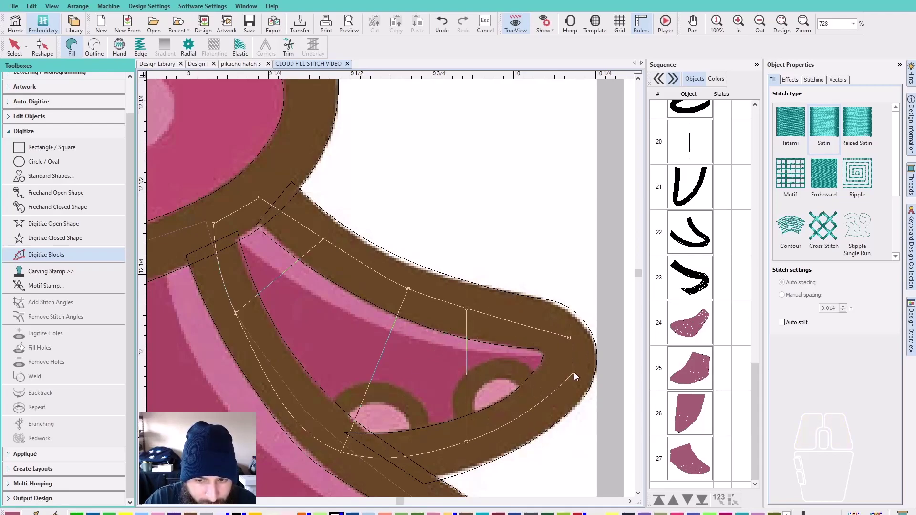
key("Return")
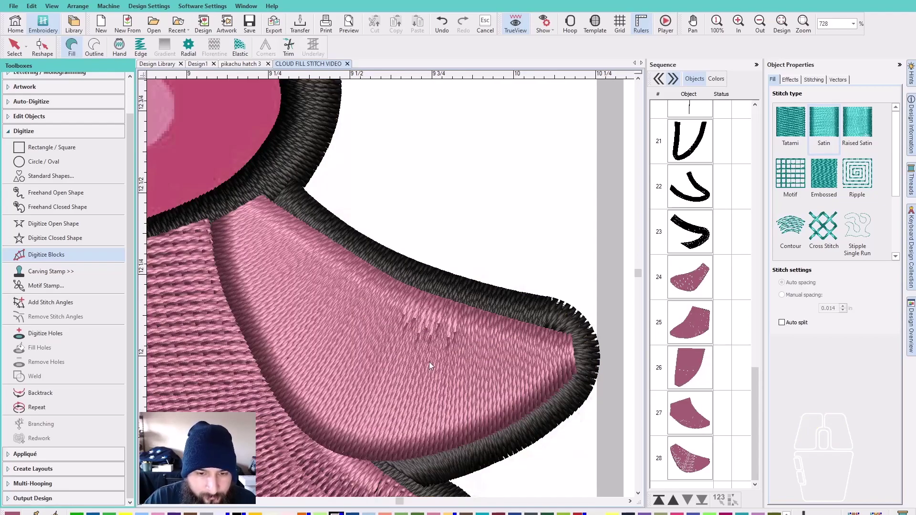
key("Escape")
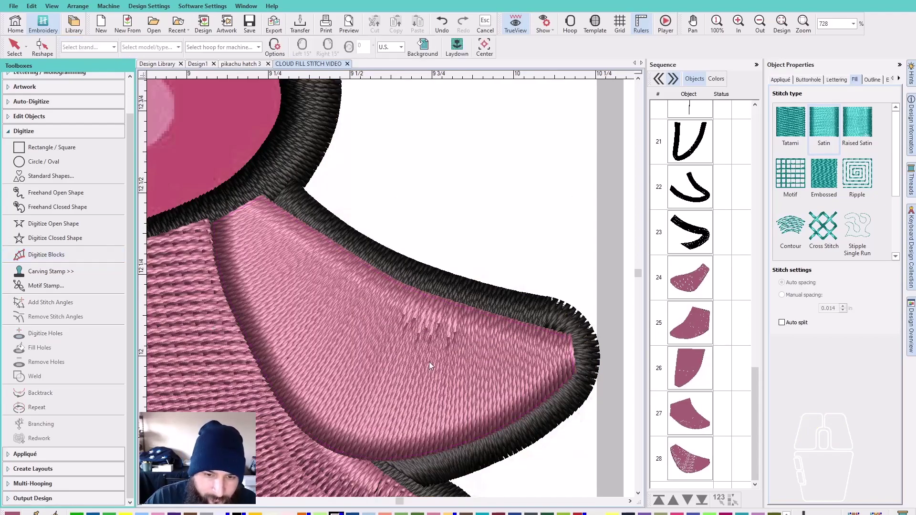
Change the upper right tentacle's pink fill to Tatami and deselect it.
left_click(428, 362)
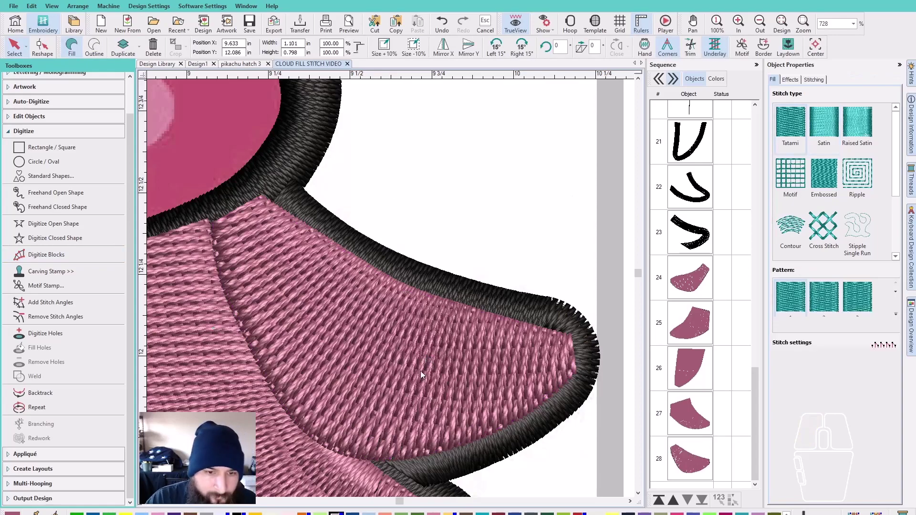
key("Escape")
scroll(389, 285, "down", 8)
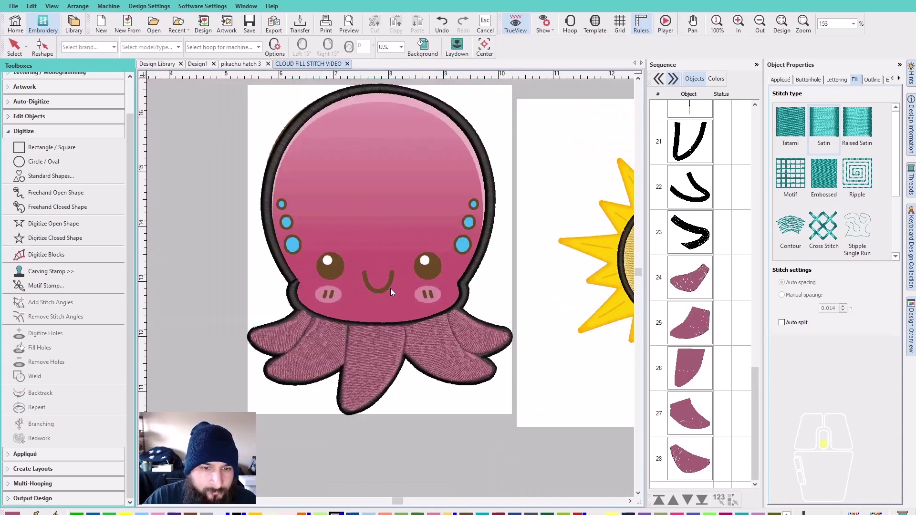
Move all five pink tentacle fills up the stitching sequence to directly after the two artwork images, ahead of the outlines.
left_click(697, 291)
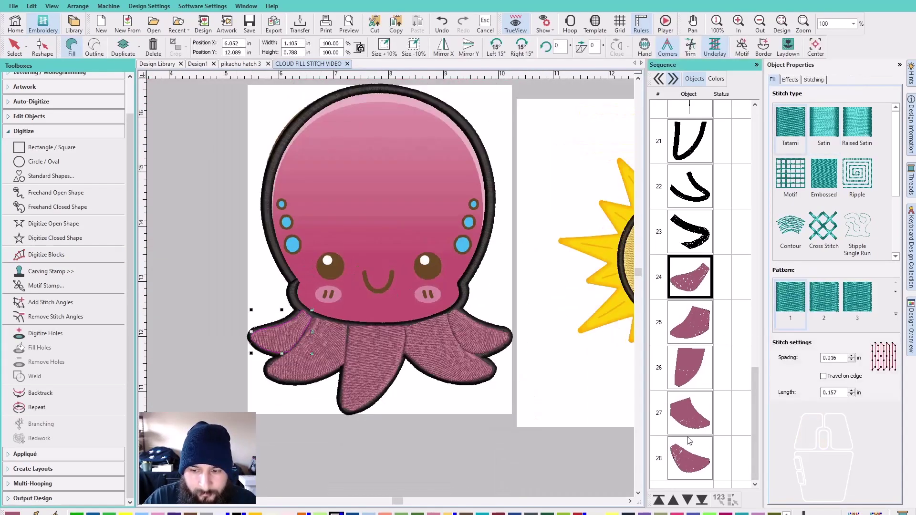
left_click(689, 458, "shift")
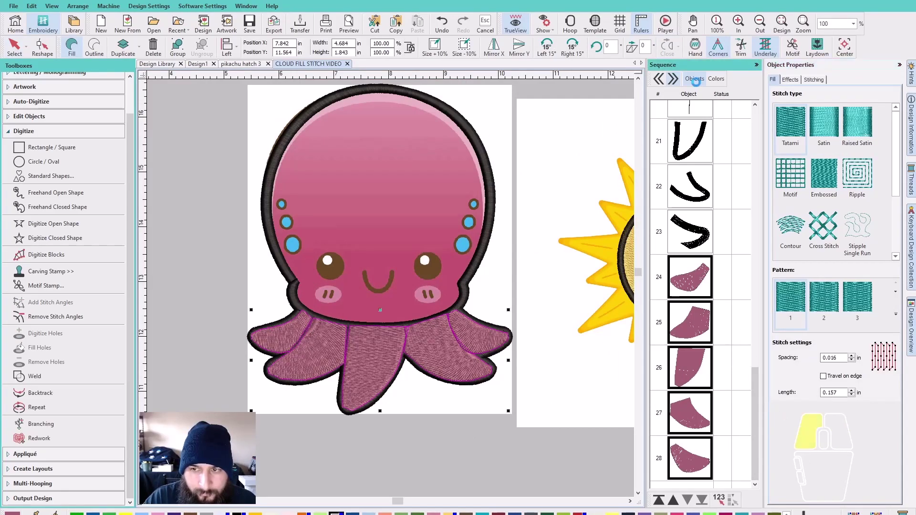
scroll(700, 112, "up", 3)
scroll(699, 112, "up", 5)
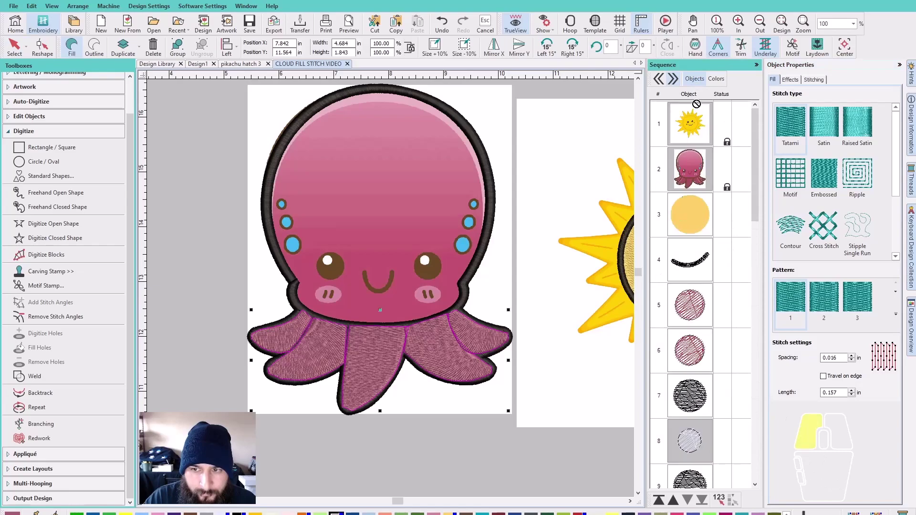
left_click_drag(706, 233, 705, 191)
left_click(378, 272)
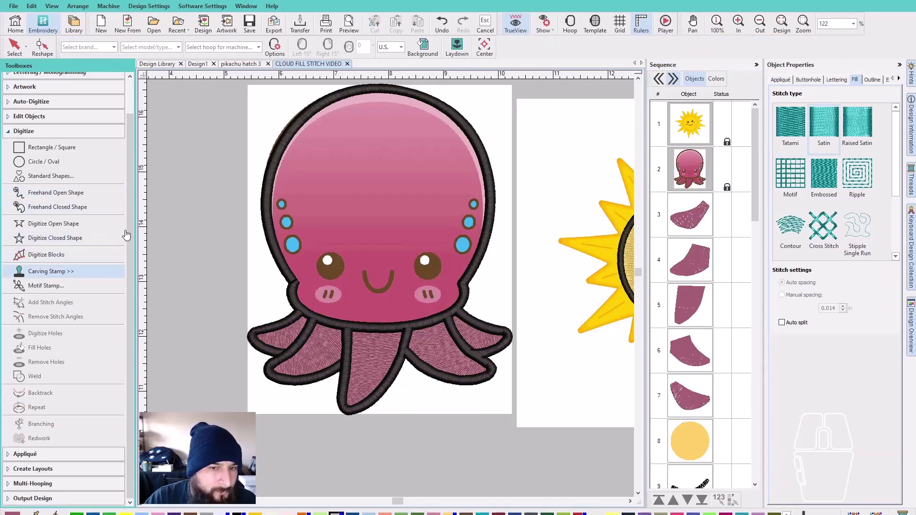
left_click(284, 140)
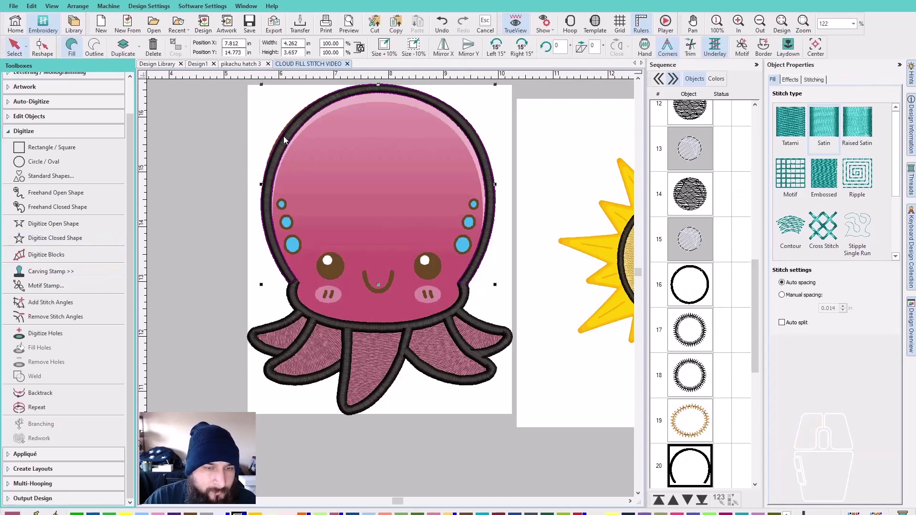
scroll(709, 428, "down", 5)
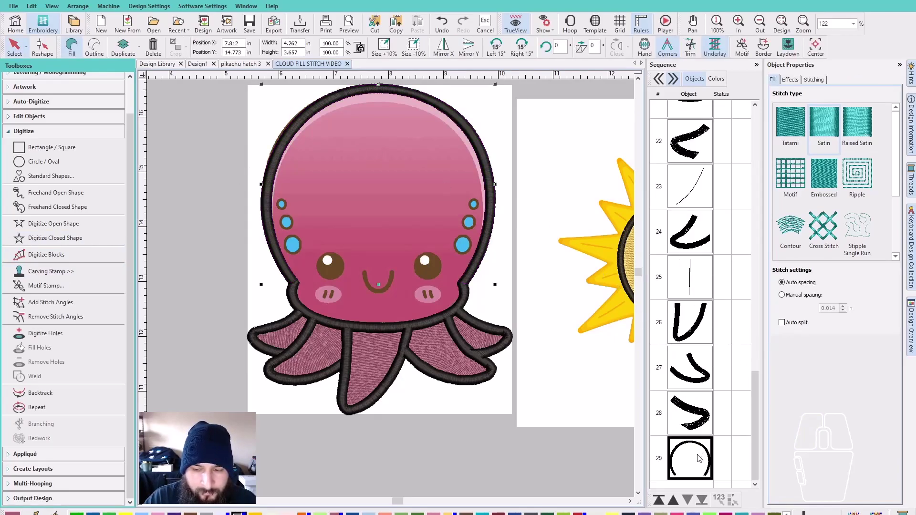
key("Delete")
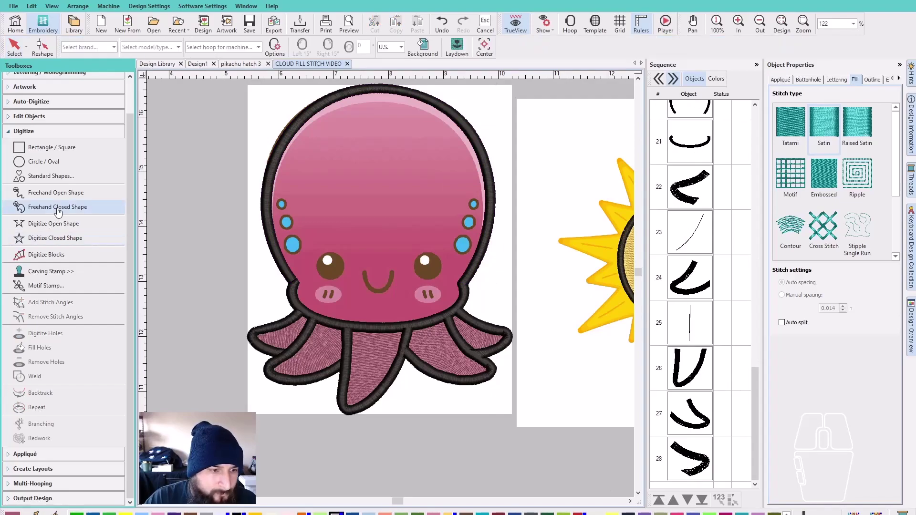
Hide the artwork and start a closed pink Tatami shape with points inside the outline from the head's left notch along its lower left curve.
left_click(55, 238)
scroll(390, 289, "up", 4)
scroll(278, 236, "up", 2)
key("d")
left_click(371, 245)
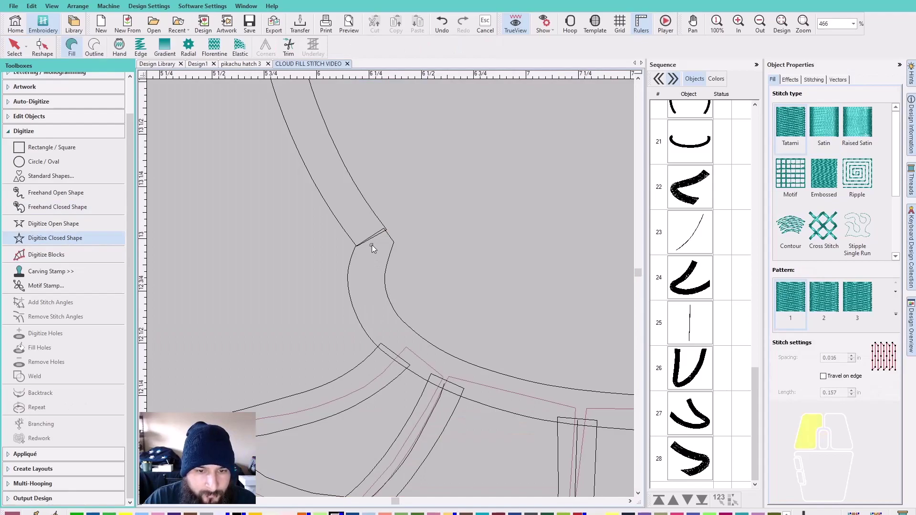
left_click(367, 275)
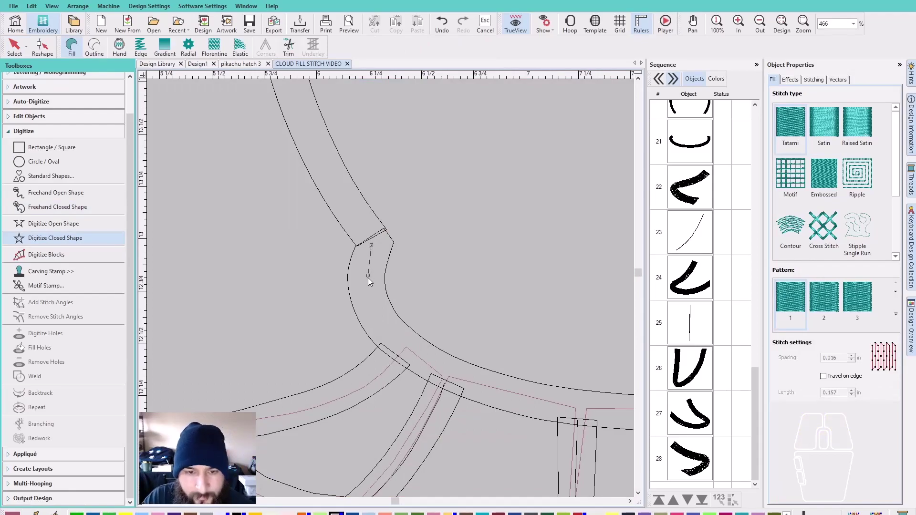
left_click(382, 329)
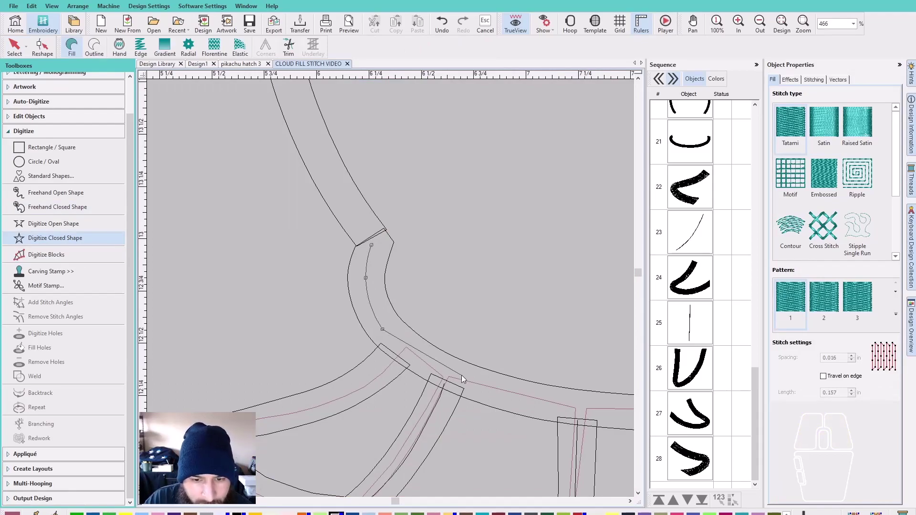
left_click(436, 369)
left_click(518, 397)
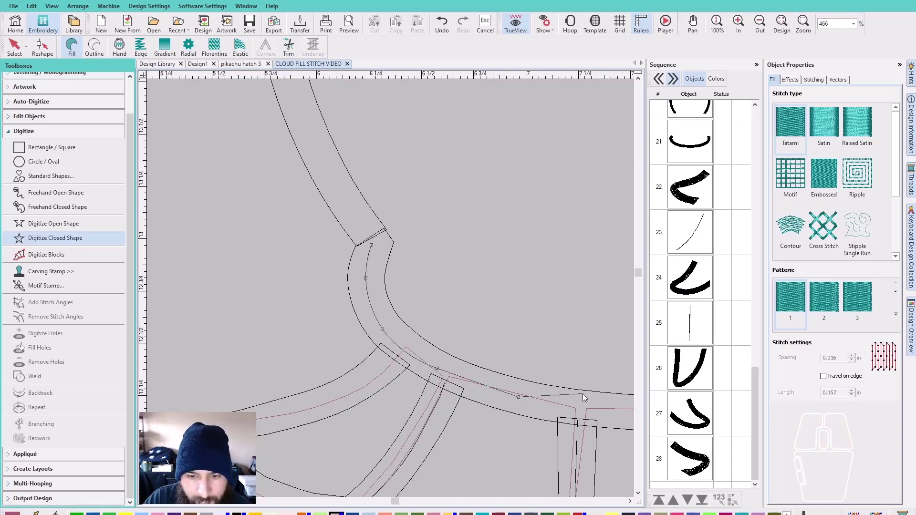
Continue the head shape inside the outline along the chin and up to the head's right notch.
scroll(581, 396, "down", 5)
left_click(427, 296)
left_click(494, 285)
left_click(522, 273)
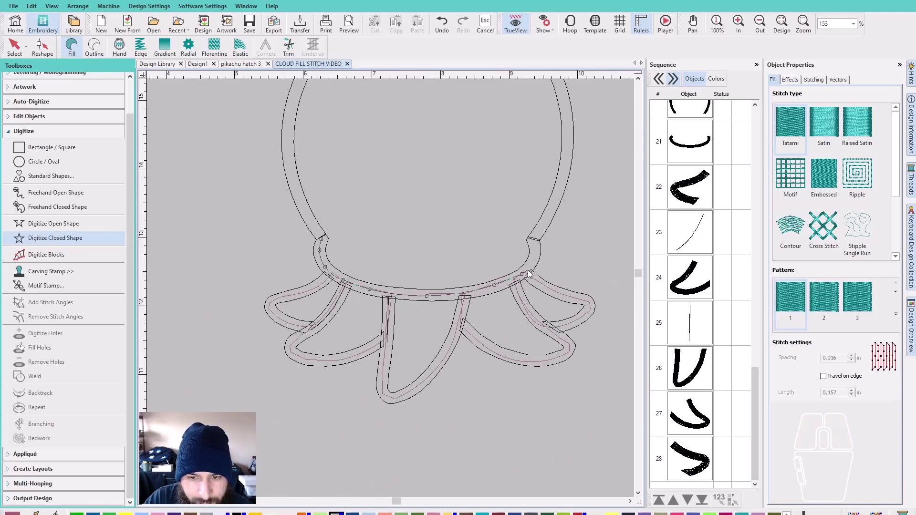
scroll(529, 268, "up", 4)
right_click(398, 277)
left_click(402, 258)
left_click(397, 240)
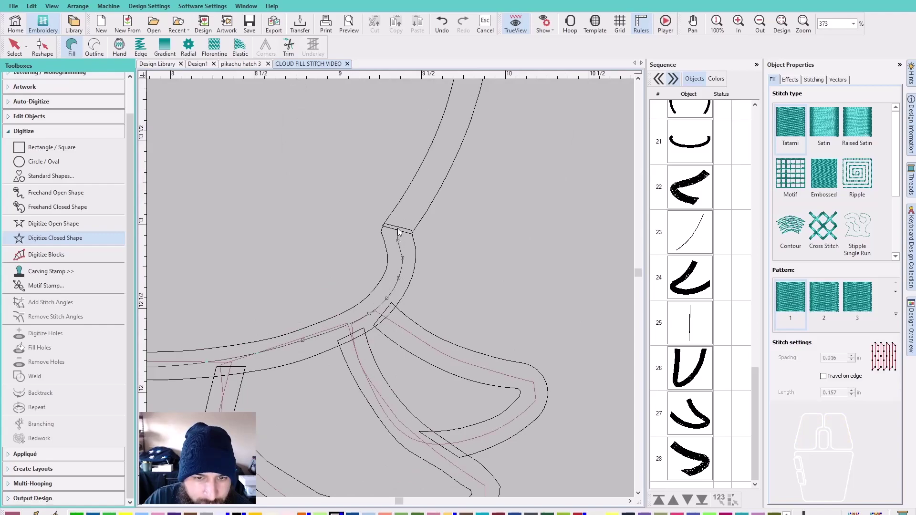
Continue the head shape with points inside the outline up the right side of the head.
left_click(419, 195)
key("c")
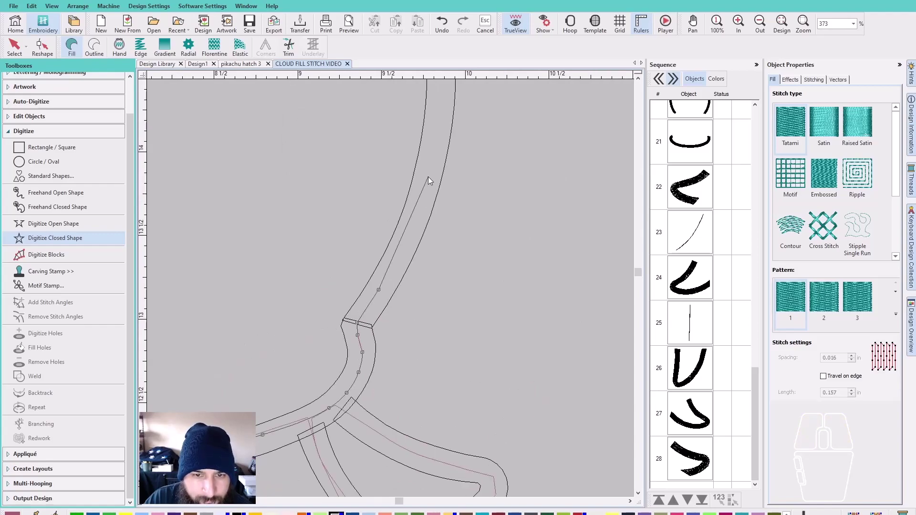
left_click(428, 176)
key("c")
left_click(416, 165)
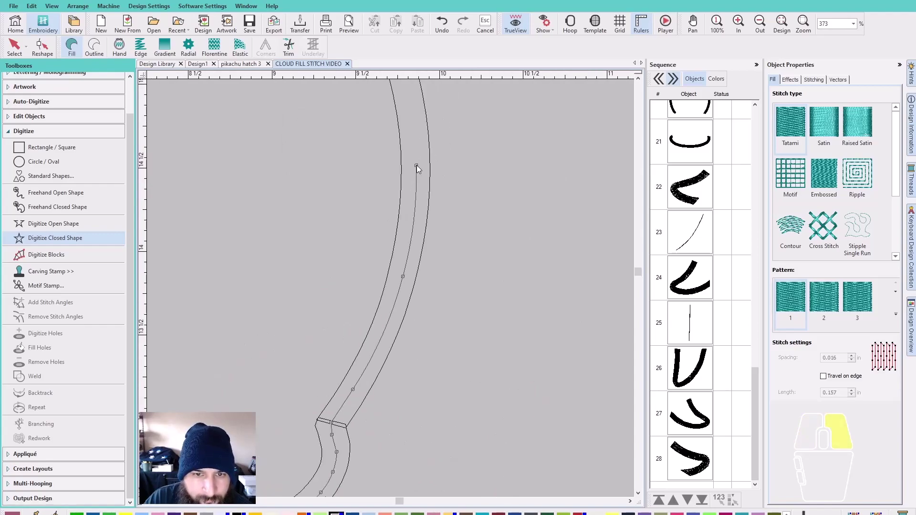
key("c")
left_click(390, 151)
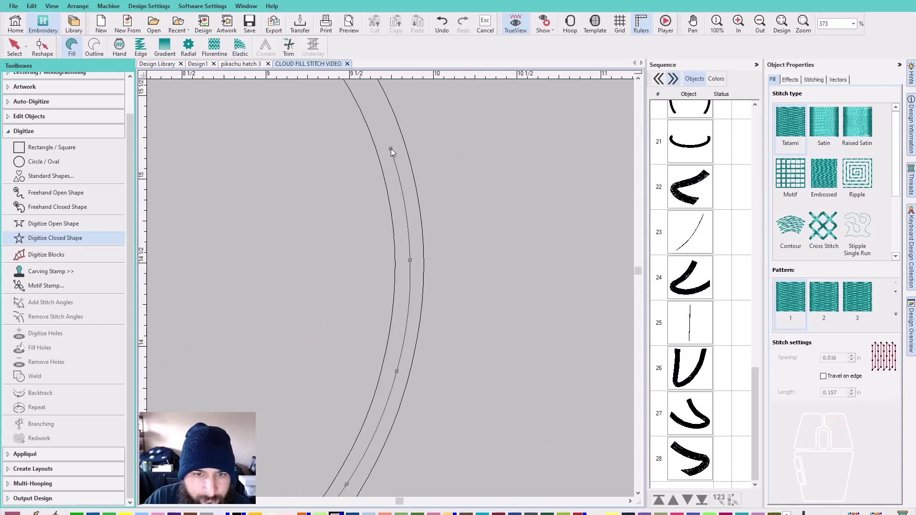
key("c")
left_click(321, 114)
key("c")
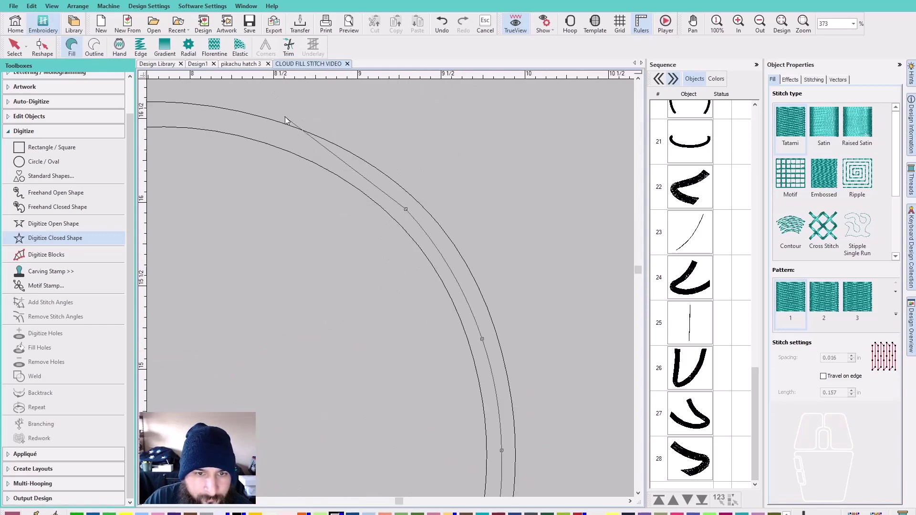
Carry the head shape over the crown and onto the upper left curve, keeping its points inside the outline.
left_click(236, 119)
key("c")
left_click(300, 249)
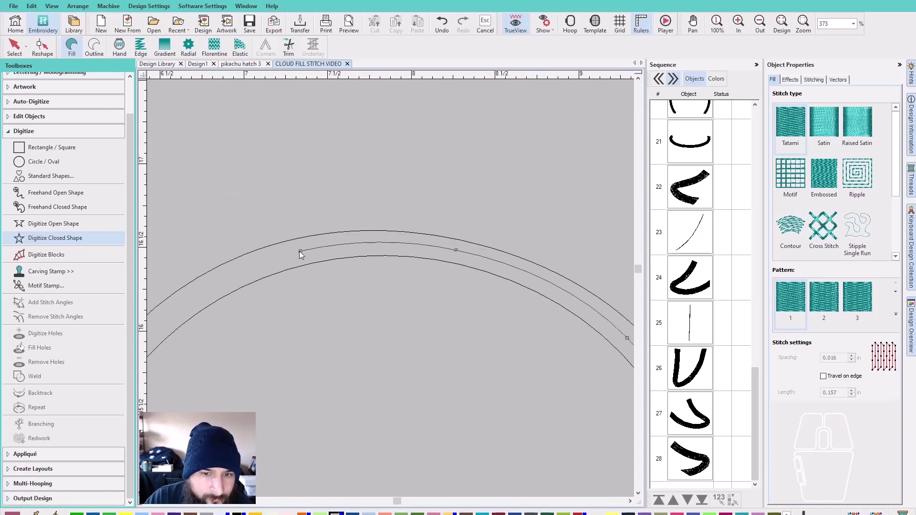
key("c")
left_click(274, 319)
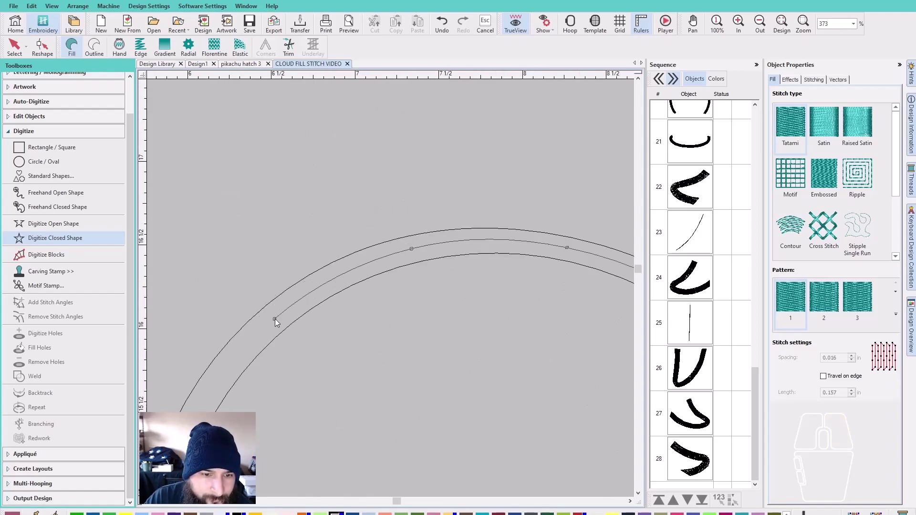
left_click(188, 422)
scroll(188, 422, "down", 2)
key("c")
Bring the head shape down the left side to the left notch and close it to generate the pink fill.
left_click(390, 299)
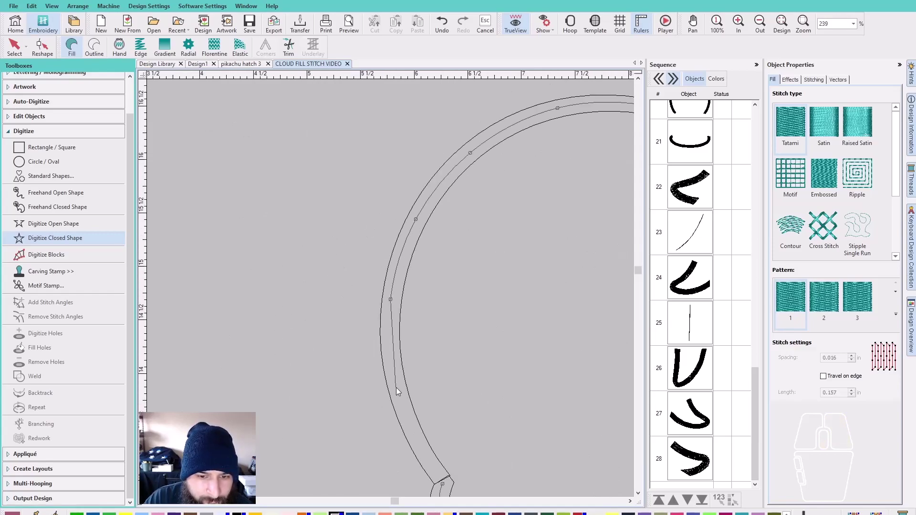
left_click(400, 396)
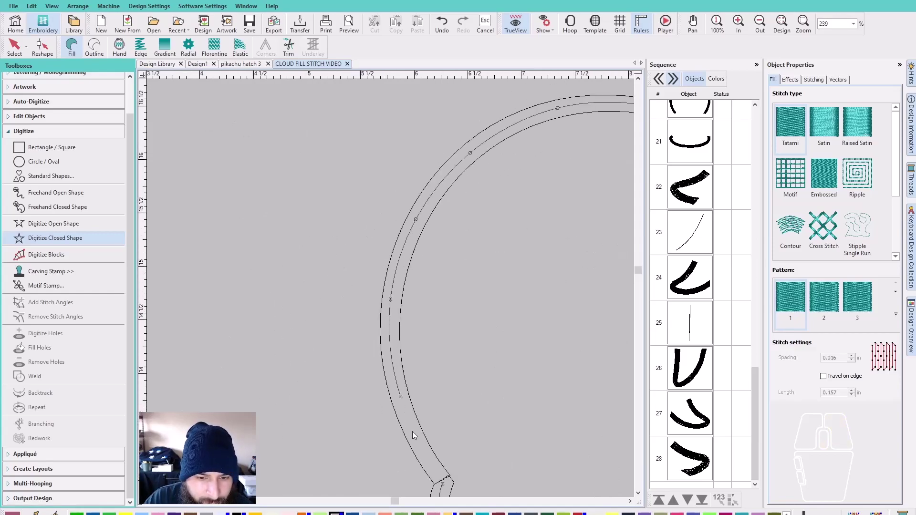
left_click(433, 469)
key("c")
key("Return")
scroll(485, 385, "down", 4)
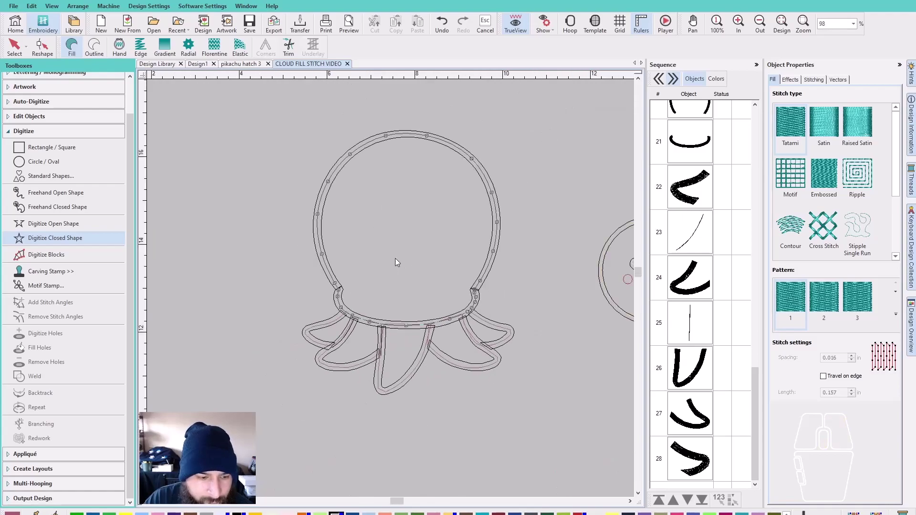
key("c")
key("Return")
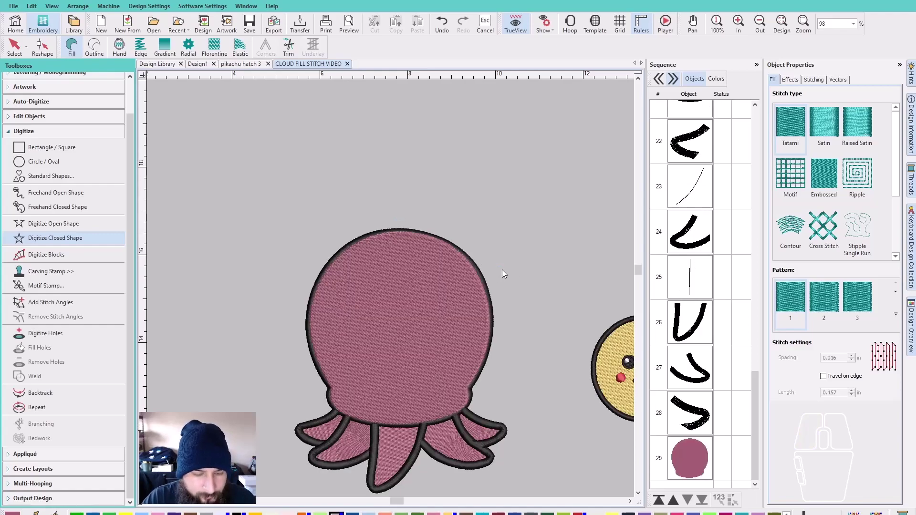
Move the pink head fill up the stitching sequence to before the tentacle fills and deselect it.
left_click(692, 468)
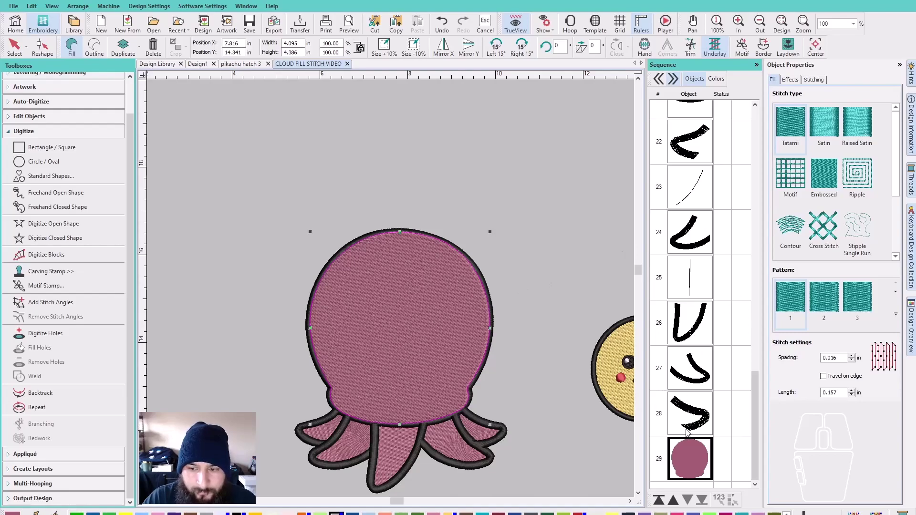
left_click(659, 503)
left_click(622, 457)
Display the octopus artwork and hide the stitches covering its face.
key("d")
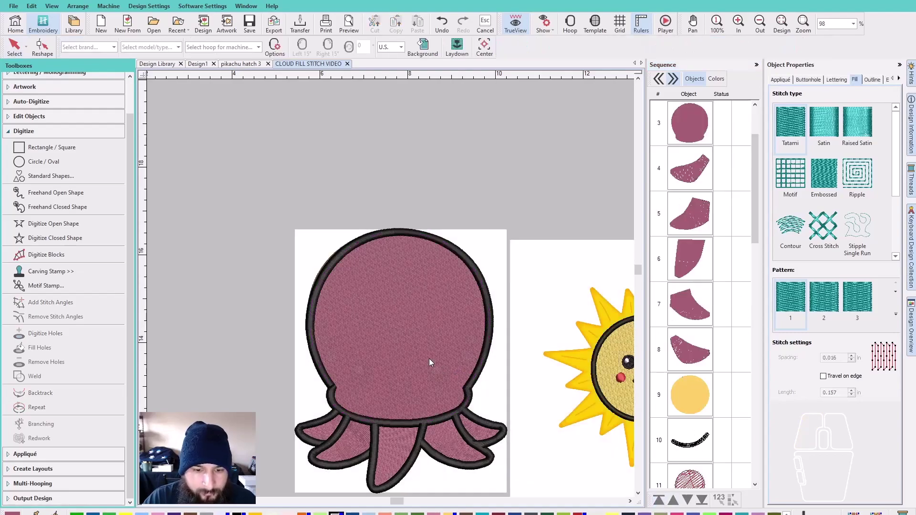
key("s")
key("s")
key("s")
key("s")
key("s")
key("s")
key("s")
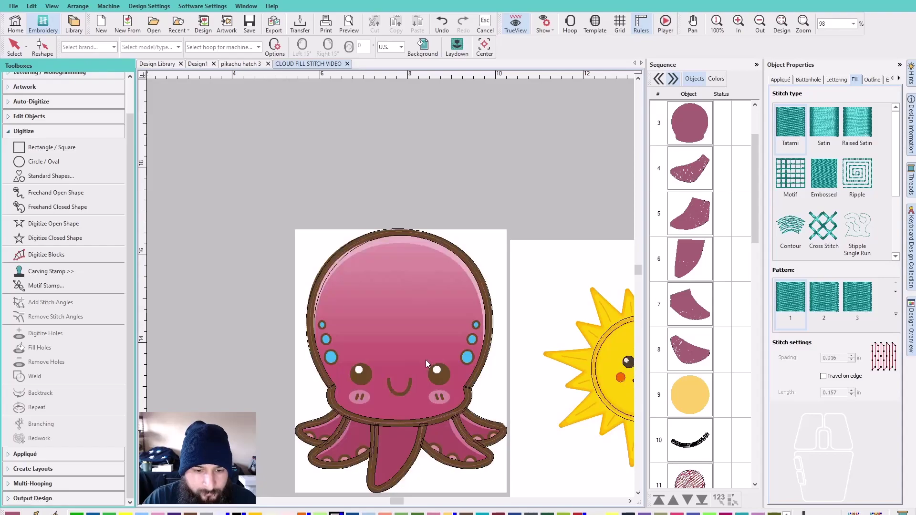
scroll(391, 288, "up", 4)
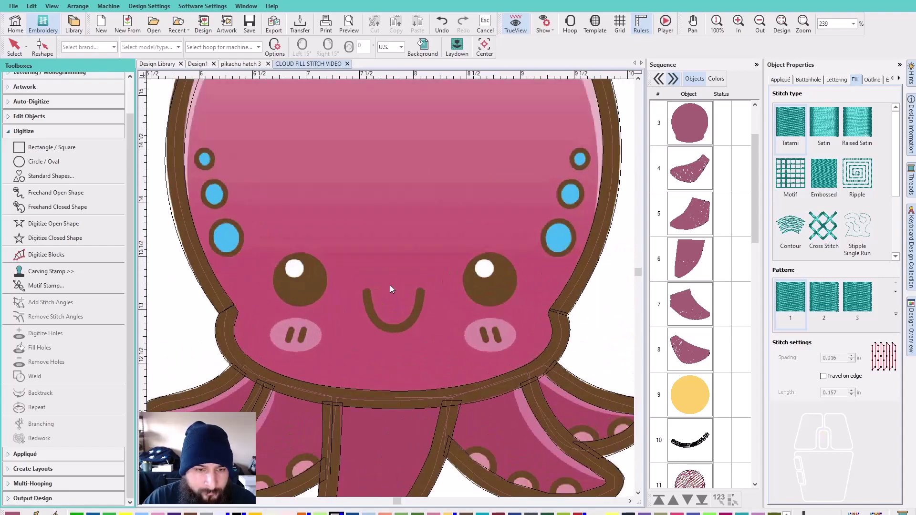
With Digitize Blocks, trace a satin column from the smile's rounded left tip down its left arm and along the bottom curve.
left_click(71, 254)
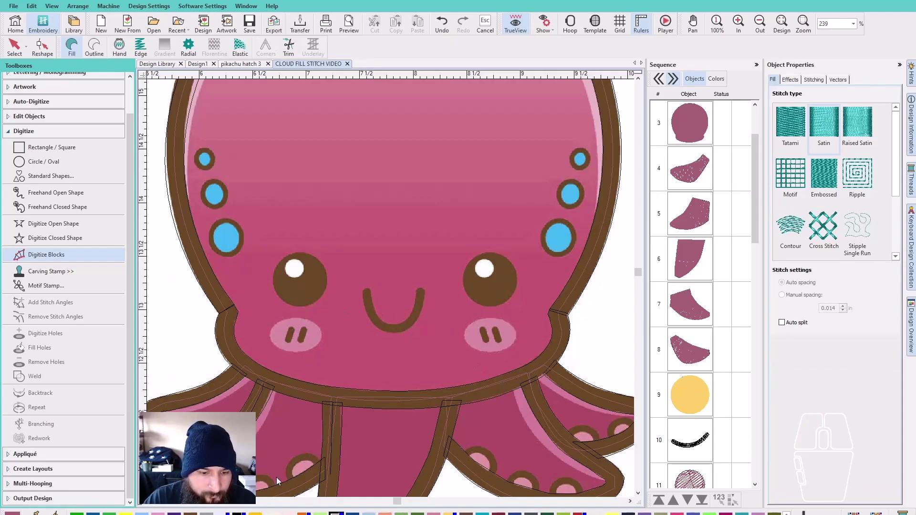
scroll(391, 286, "up", 5)
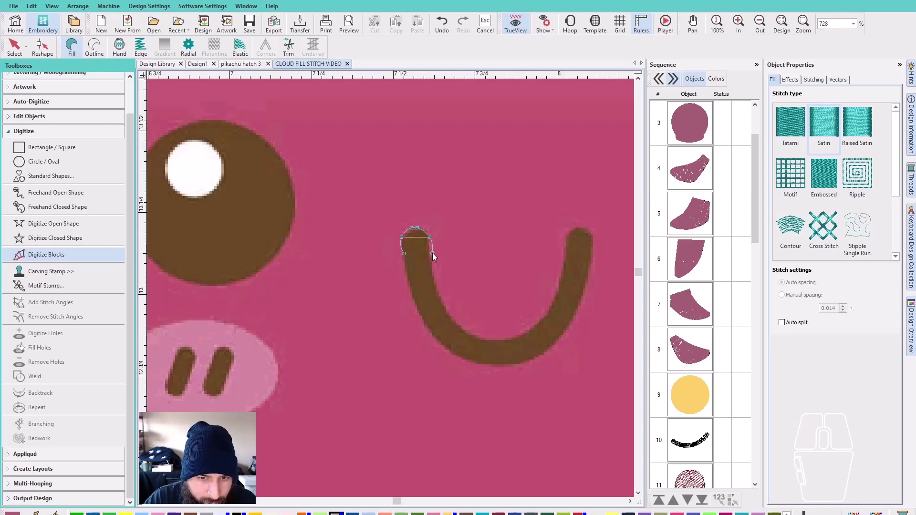
left_click(414, 299)
left_click(437, 290)
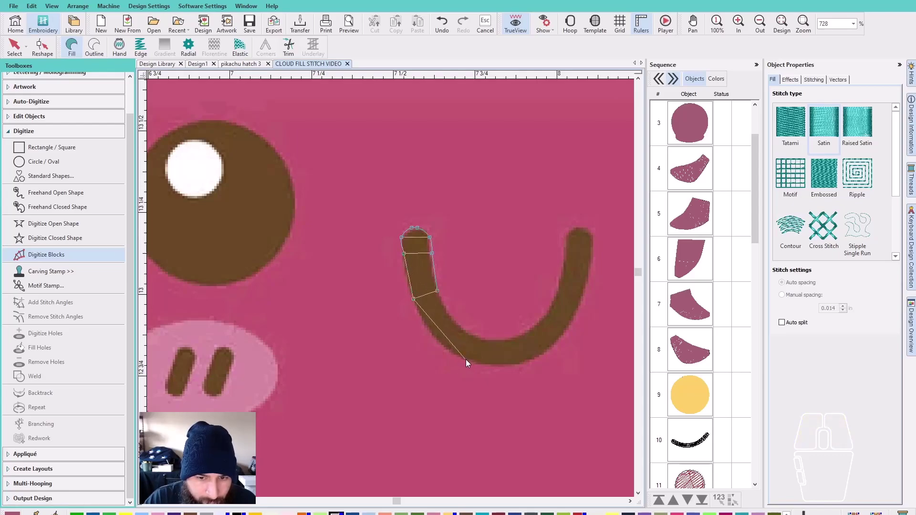
left_click(465, 361)
left_click(473, 337)
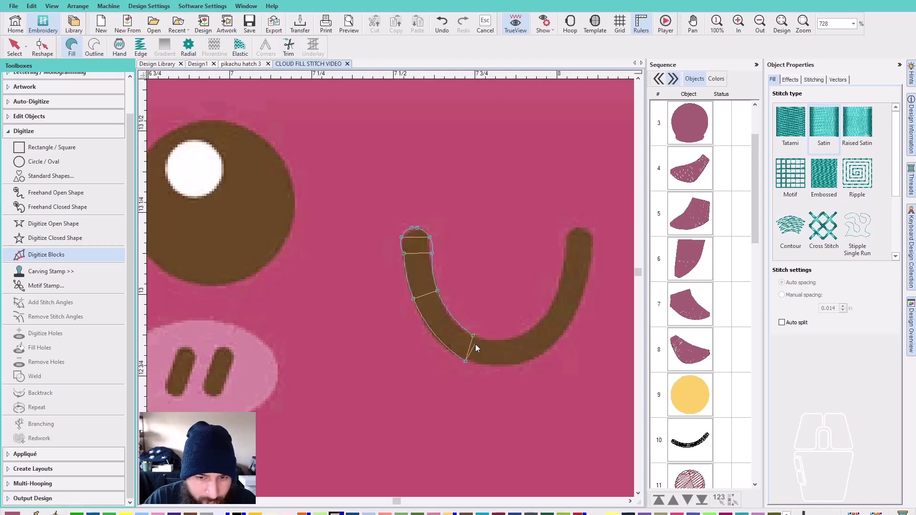
left_click(534, 359)
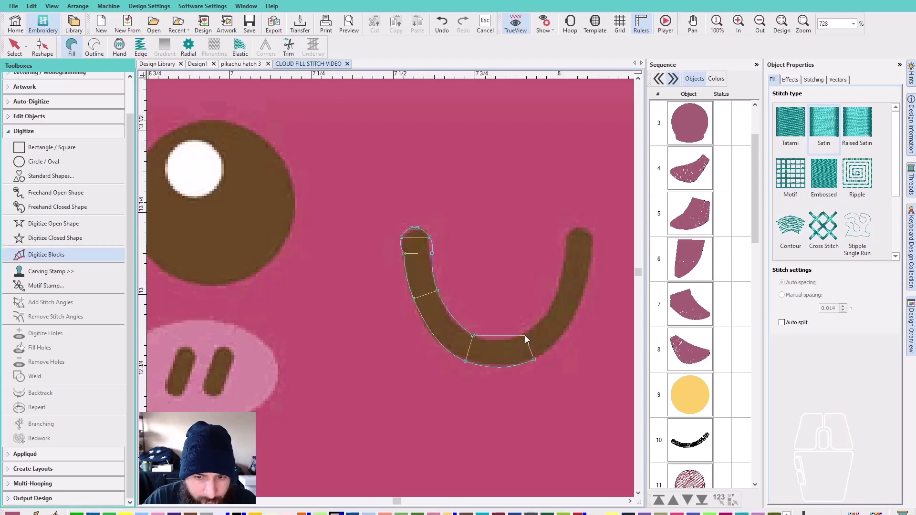
left_click(524, 336)
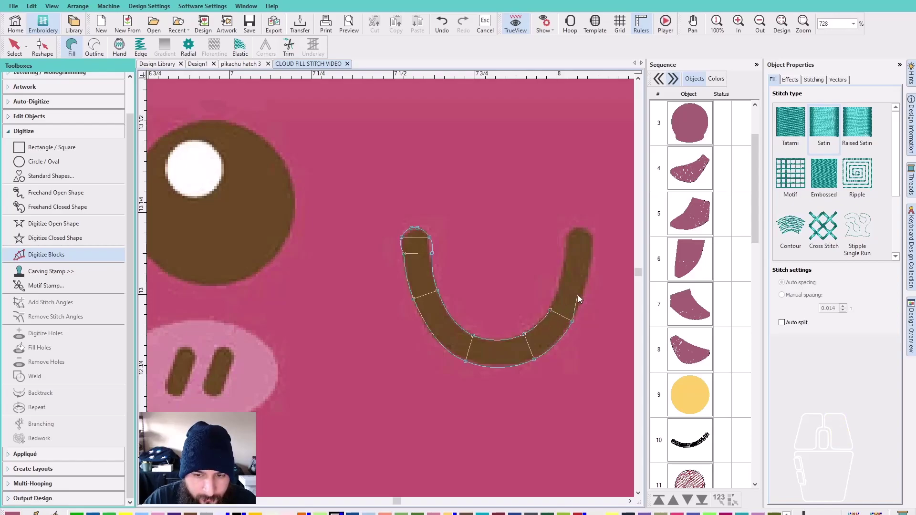
left_click(593, 248)
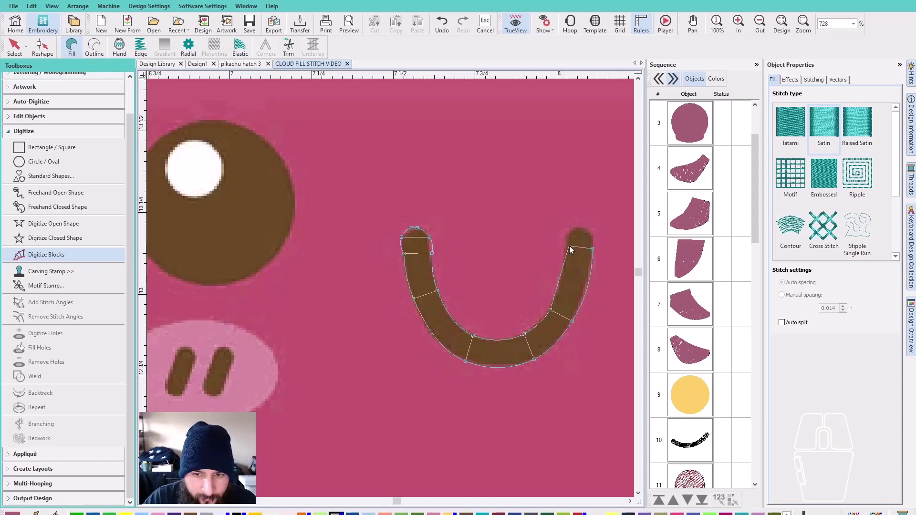
key("BackSpace")
left_click(565, 246)
key("BackSpace")
key("BackSpace")
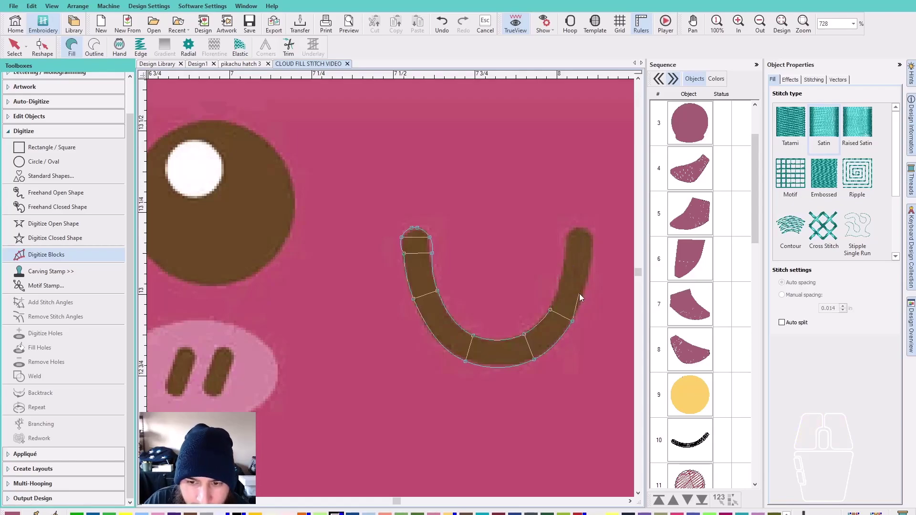
Continue the smile column up its right arm with paired edge points, round off the right tip and finish the shape.
left_click(586, 290)
left_click(558, 283)
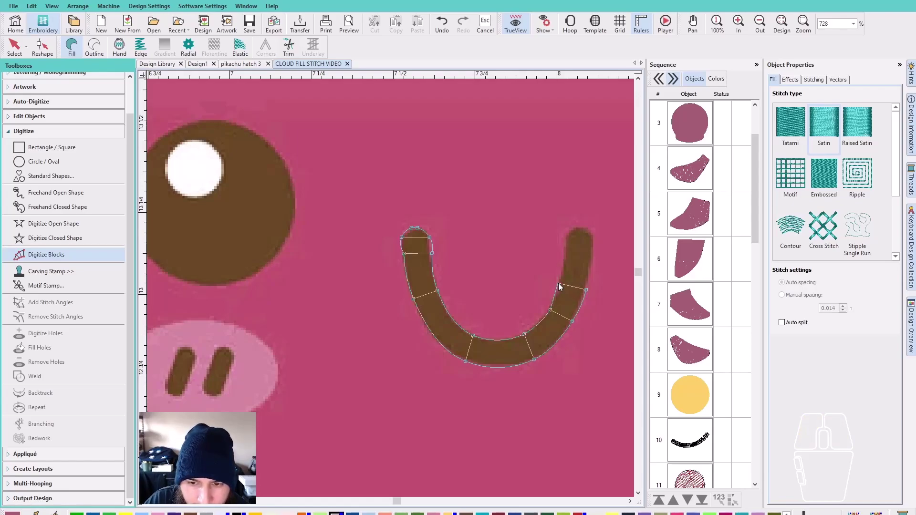
left_click(591, 247)
scroll(584, 241, "up", 5)
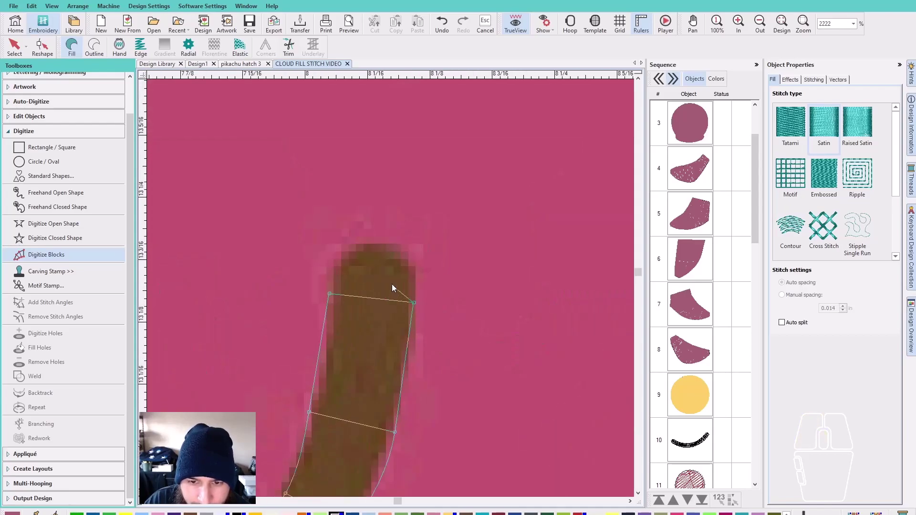
left_click(418, 266)
left_click(335, 263)
right_click(391, 244)
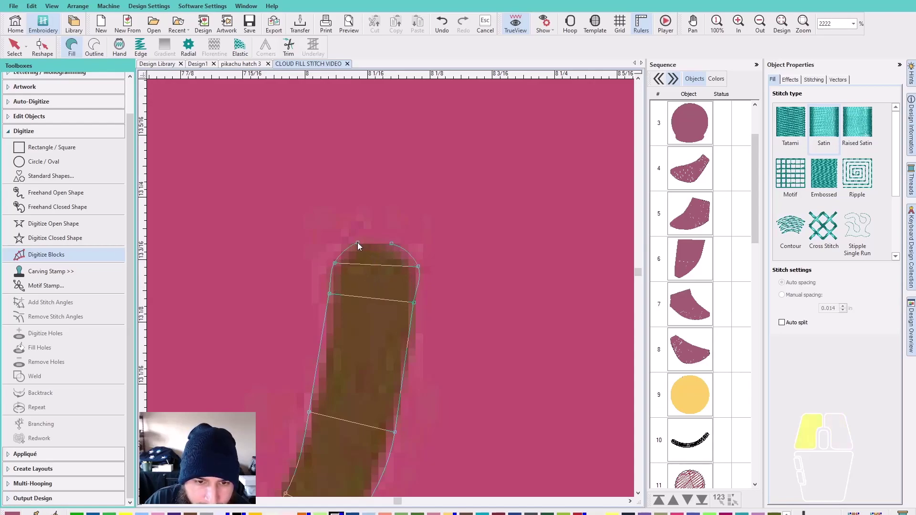
key("Return")
Change the satin smile's thread color to black and deselect it.
scroll(390, 288, "down", 6)
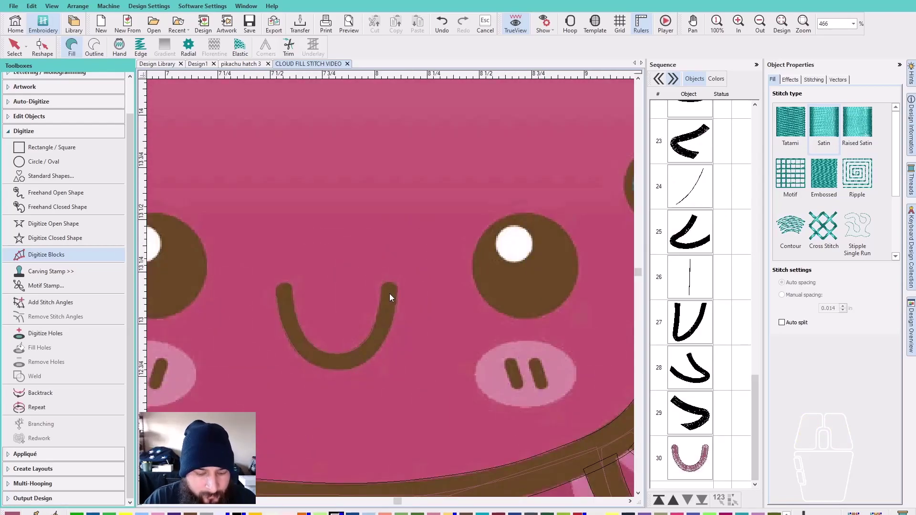
key("Escape")
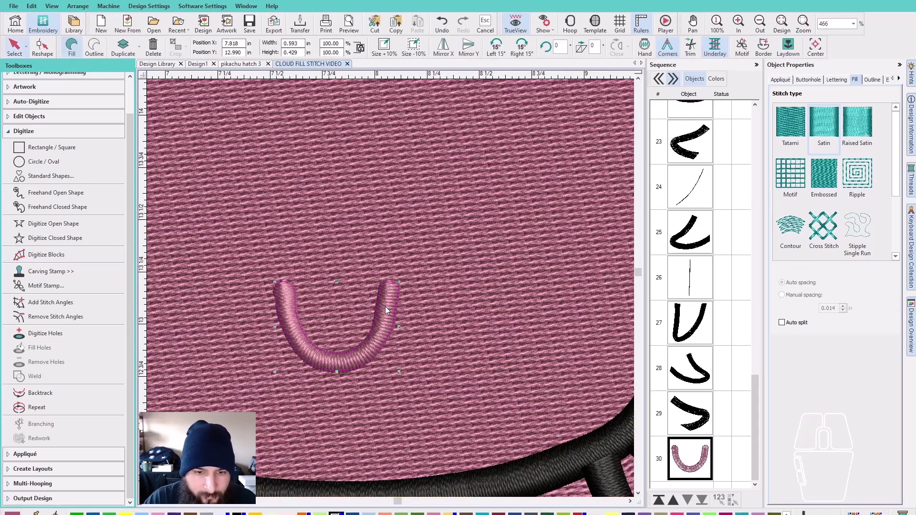
key("Escape")
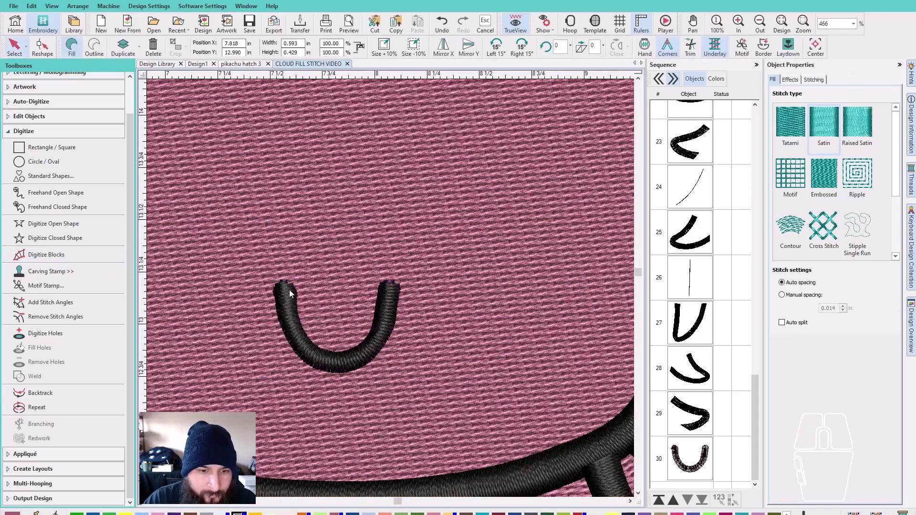
Digitize a satin-filled circle slightly larger than the octopus's left eye, about 0.54 by 0.55 in.
scroll(311, 294, "down", 2)
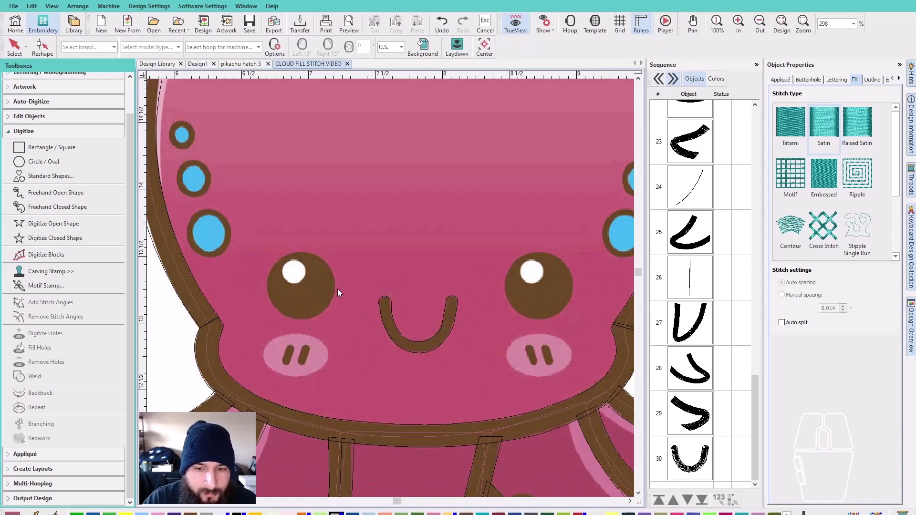
scroll(305, 301, "up", 1)
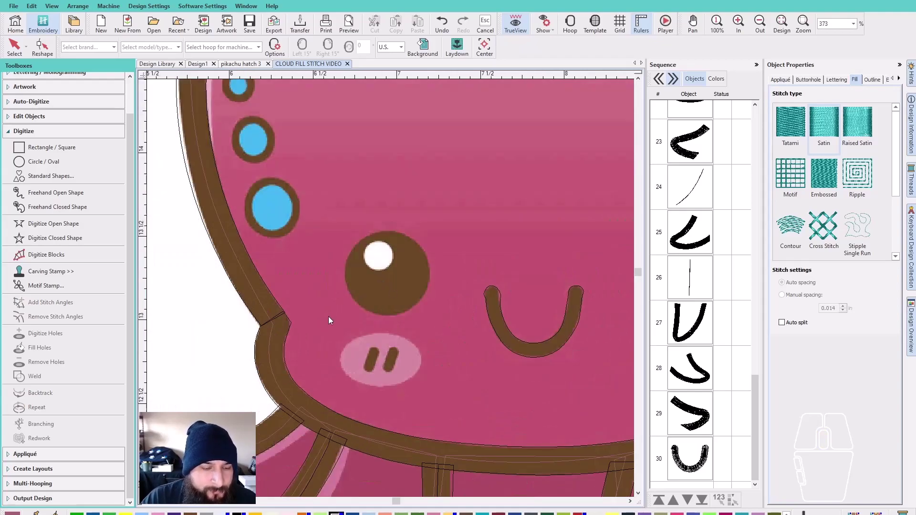
left_click(90, 162)
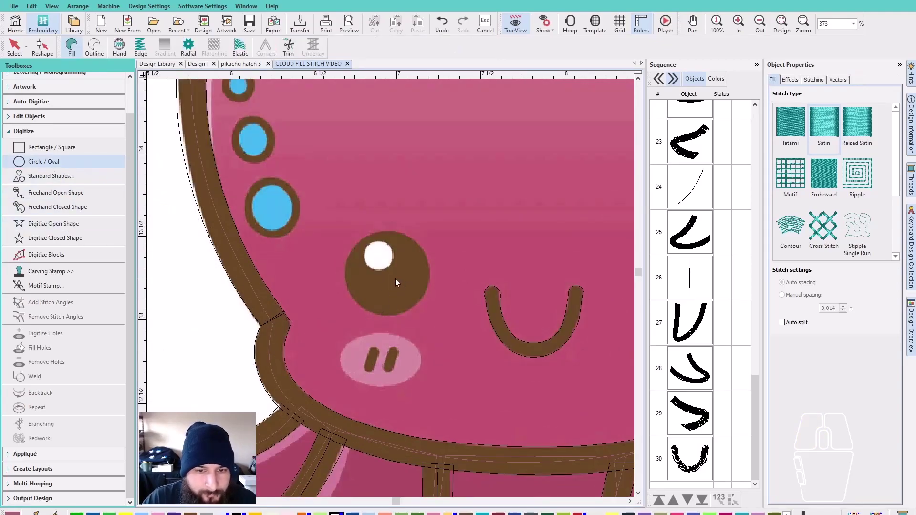
left_click(386, 276)
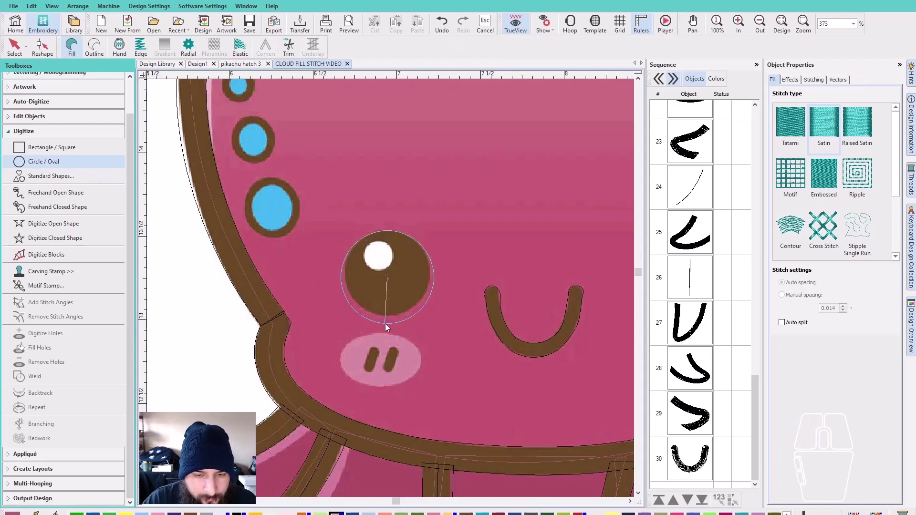
left_click(385, 323)
key("Return")
key("Escape")
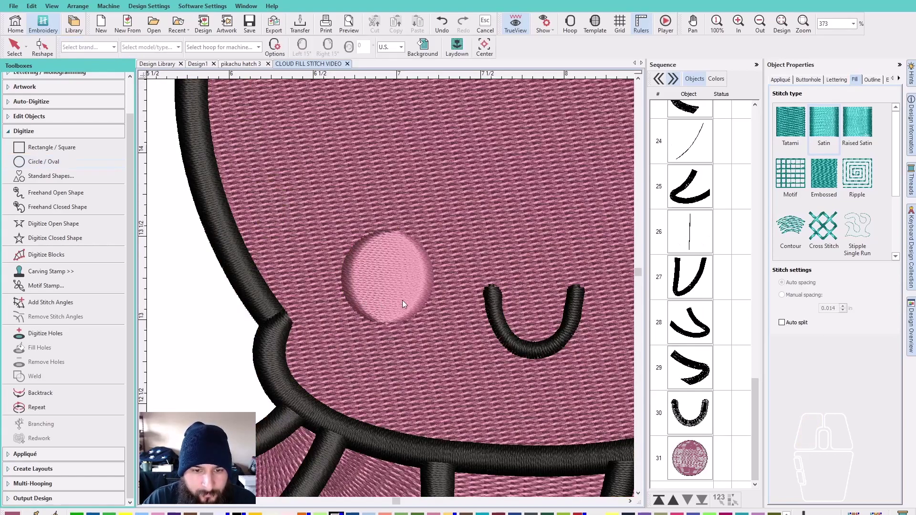
Change the left eye circle to a black Tatami fill, deselect it and reveal the artwork.
left_click(400, 284)
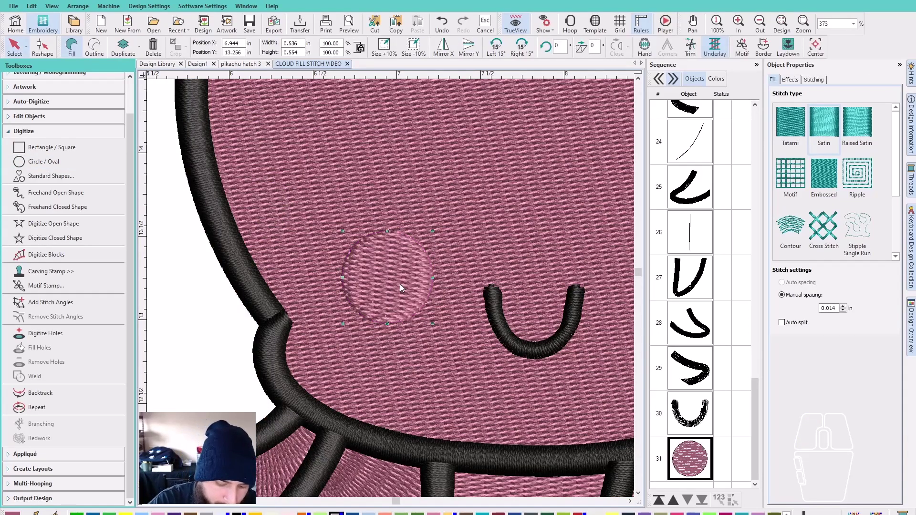
left_click(335, 514)
key("Escape")
key("s")
Digitize a small satin oval over the white highlight in the left eye, about 0.17 by 0.19 in.
left_click(96, 255)
scroll(382, 284, "up", 5)
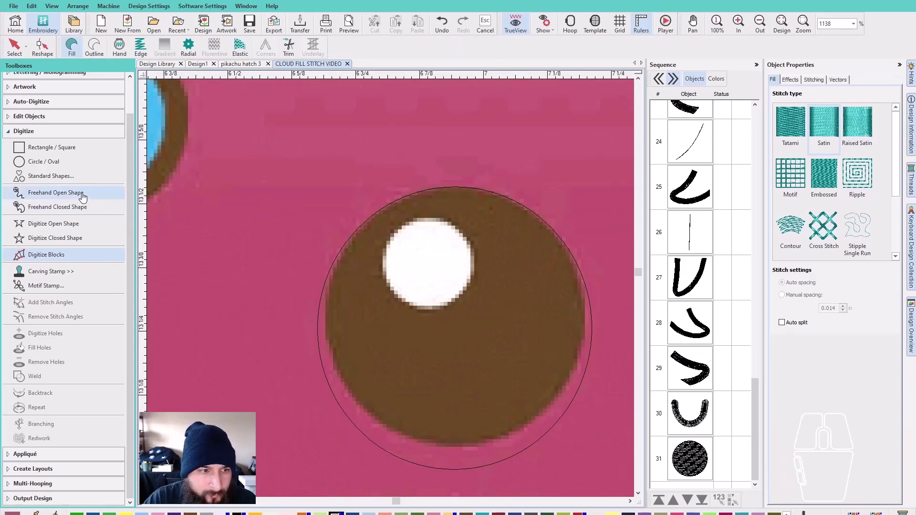
left_click(46, 161)
left_click(430, 267)
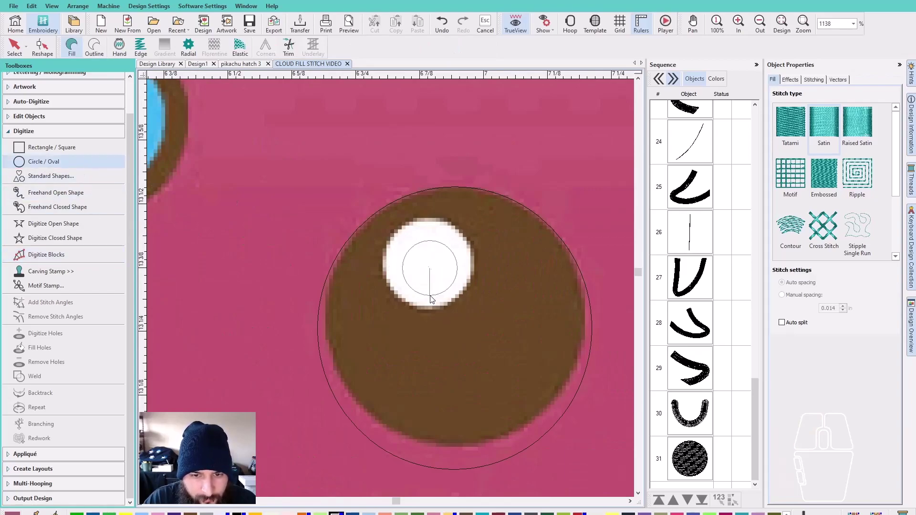
left_click(430, 316)
left_click(387, 313)
key("Escape")
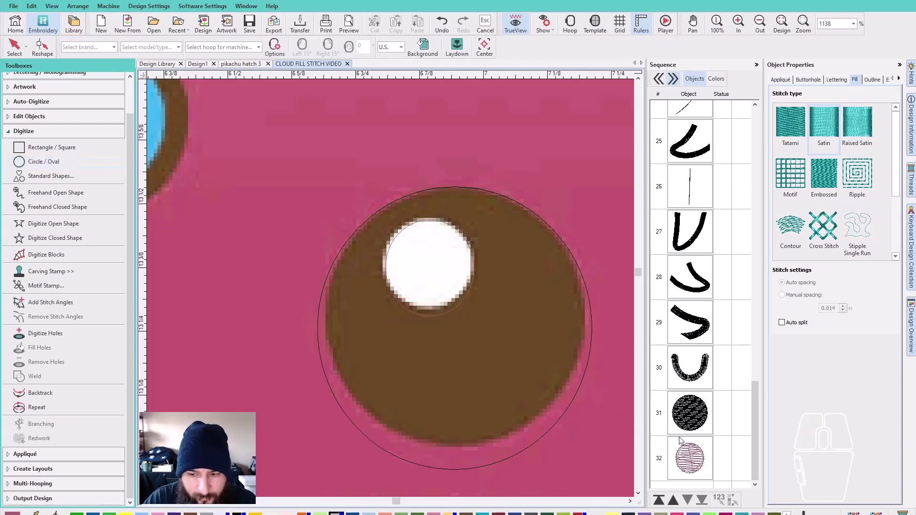
Color the left eye's highlight white, deselect it and show the stitches.
left_click(705, 459)
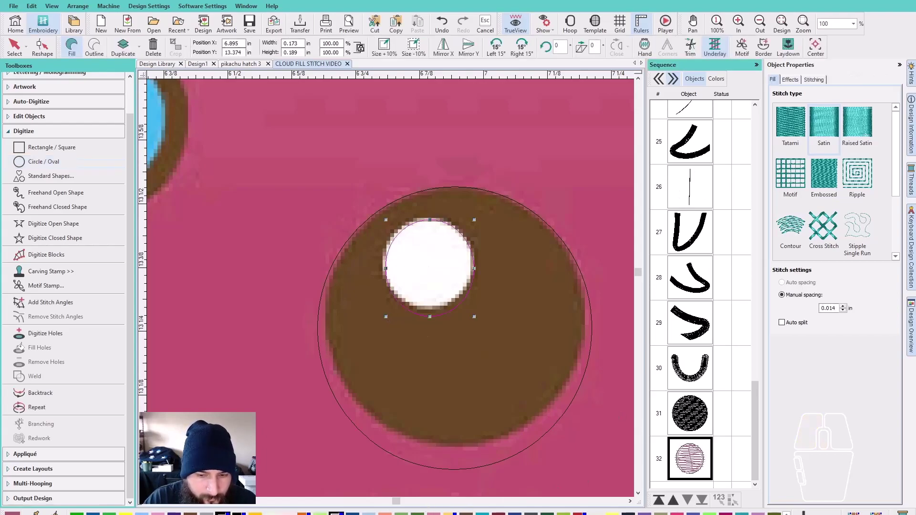
left_click(336, 514)
left_click(692, 419)
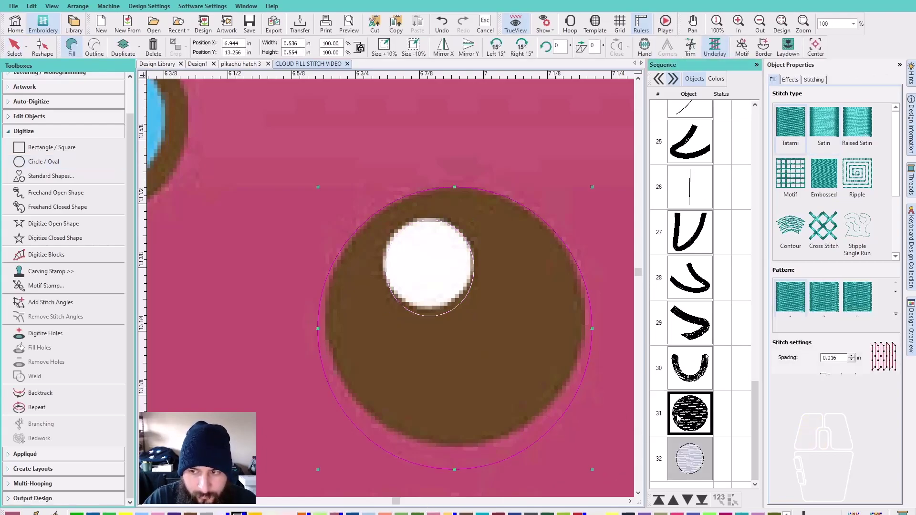
left_click(701, 453)
key("Escape")
key("s")
Select the black left eye together with its white highlight and duplicate them.
scroll(468, 313, "down", 3)
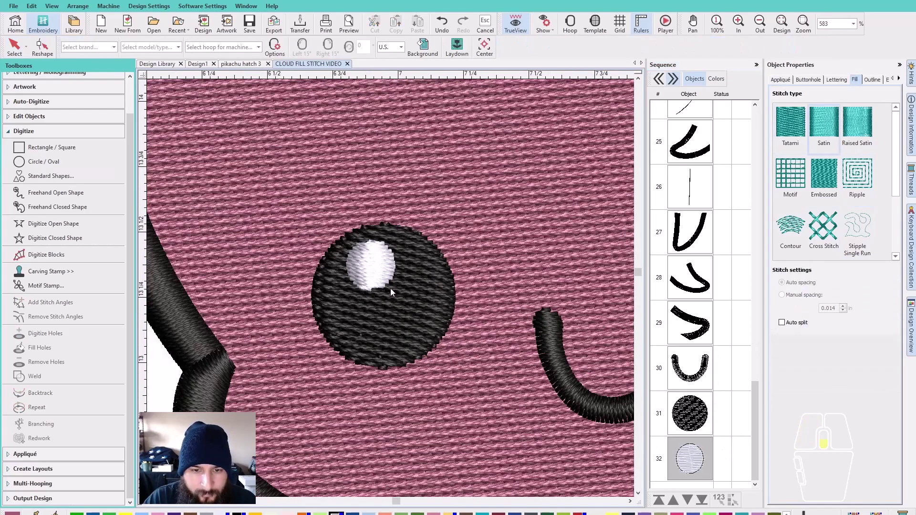
scroll(391, 289, "down", 2)
scroll(419, 330, "down", 3)
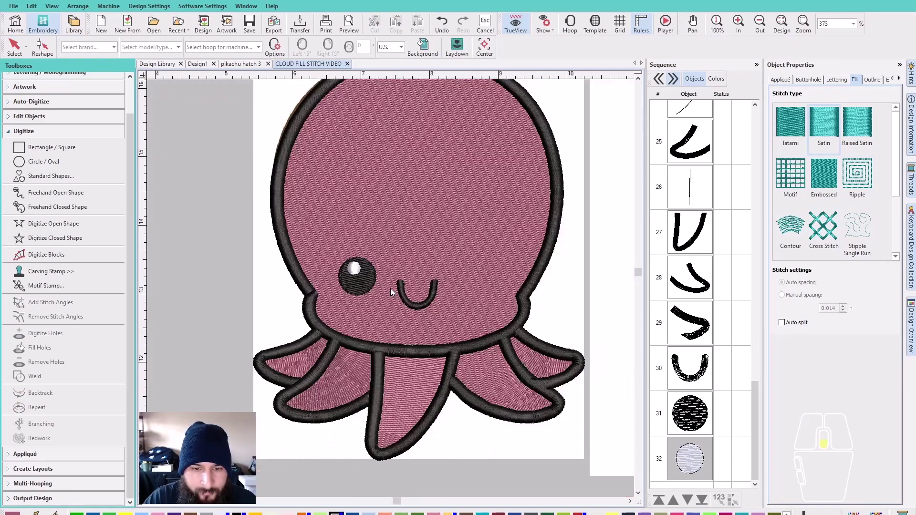
key("s")
key("s")
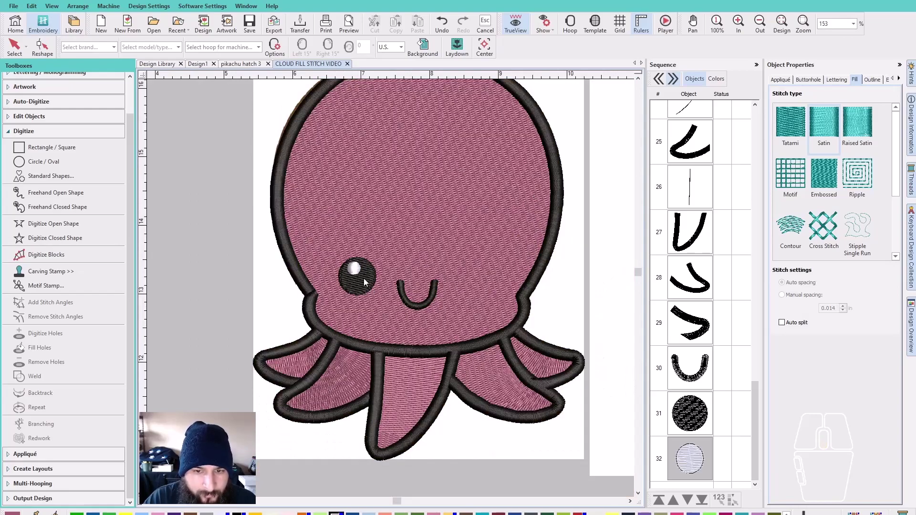
left_click(359, 268)
left_click(357, 265, "ctrl")
key("ctrl+d")
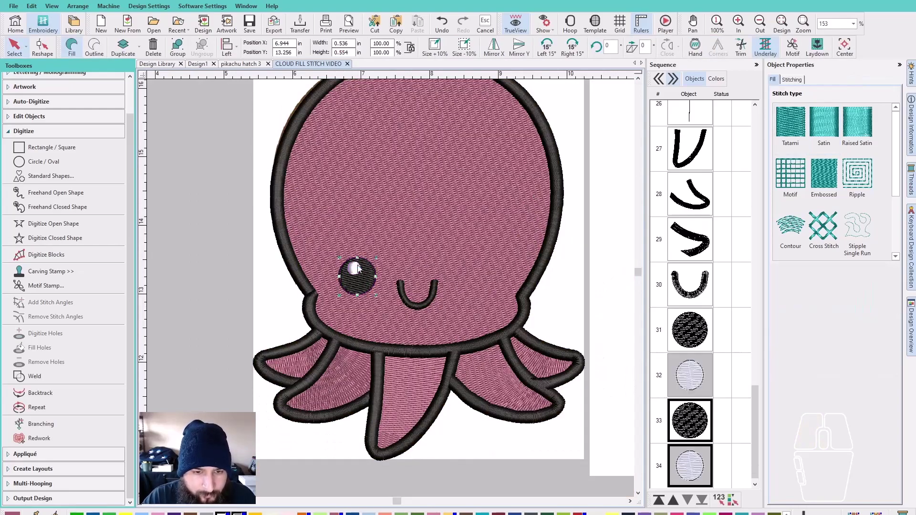
Move the duplicated eye and highlight onto the right eye, reveal the artwork and deselect the copy.
left_click_drag(358, 268, 478, 270)
key("s")
key("s")
key("s")
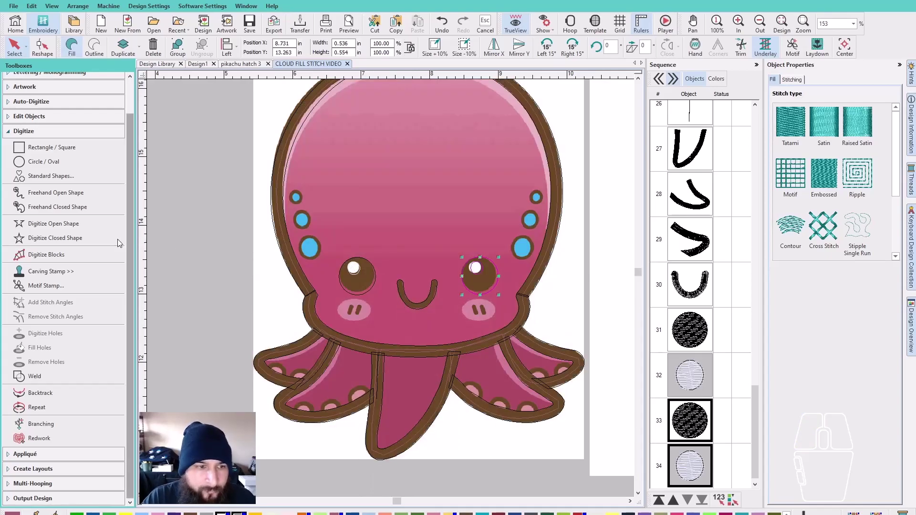
key("Escape")
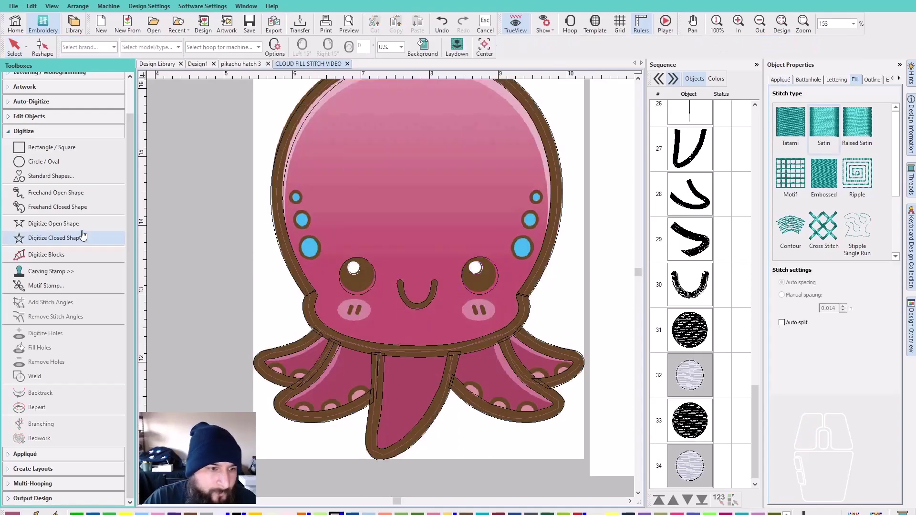
Digitize a satin oval about 0.2 in wide over the uppermost blue spot on the head's left side and color it teal.
left_click(70, 164)
scroll(390, 288, "up", 6)
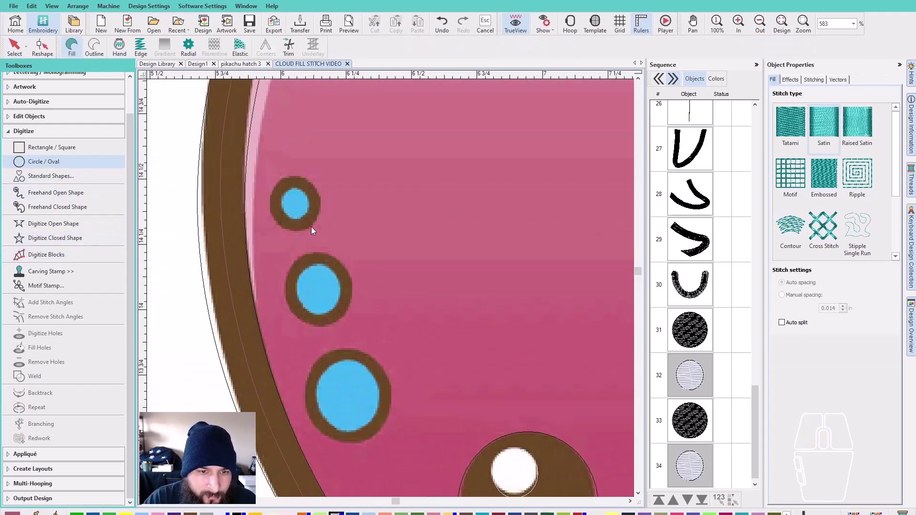
left_click(293, 204)
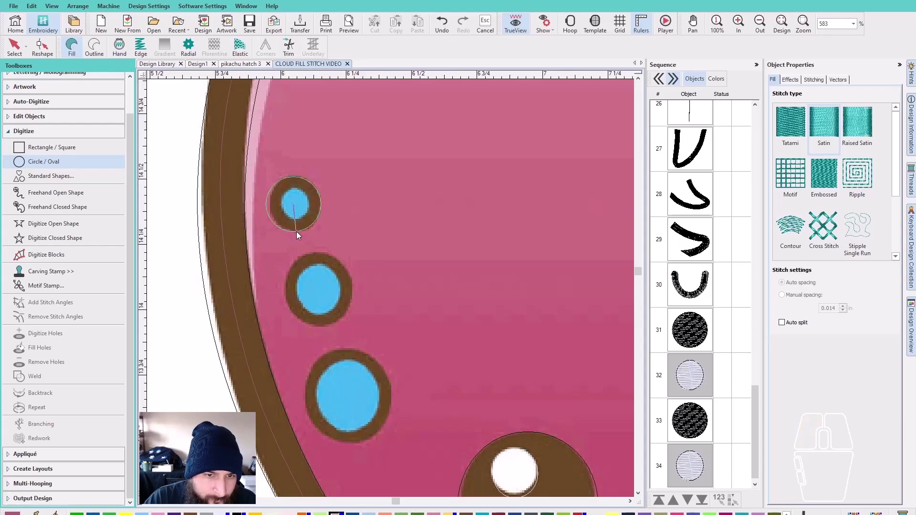
left_click(270, 230)
key("Escape")
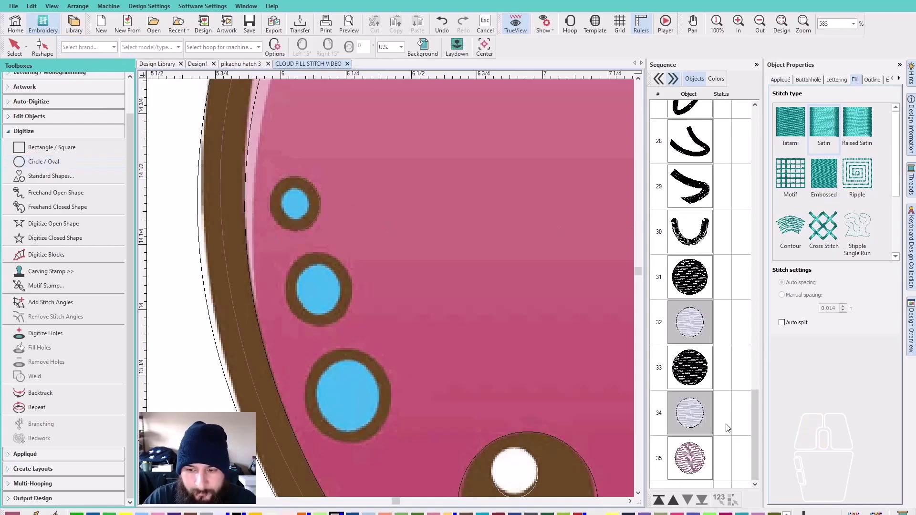
left_click(703, 454)
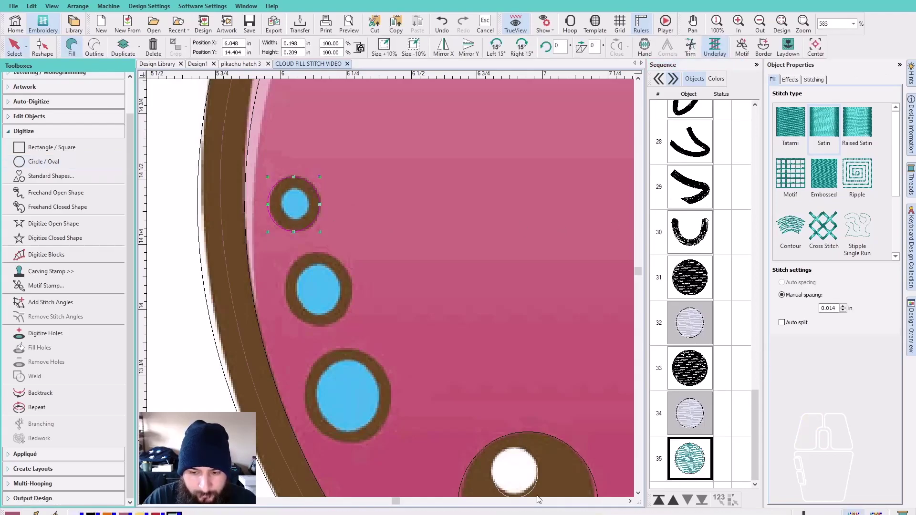
key("Escape")
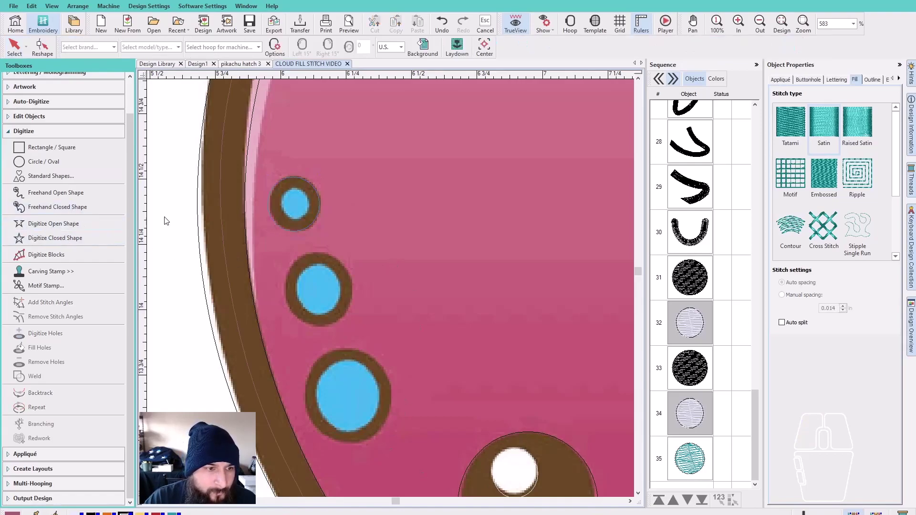
Digitize a satin oval over the middle blue spot on the head's left side.
left_click(44, 162)
left_click(316, 286)
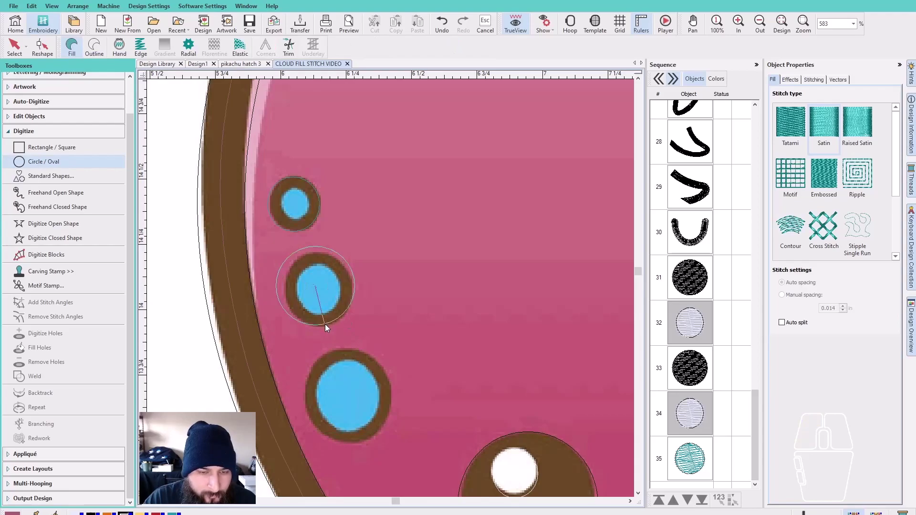
key("Escape")
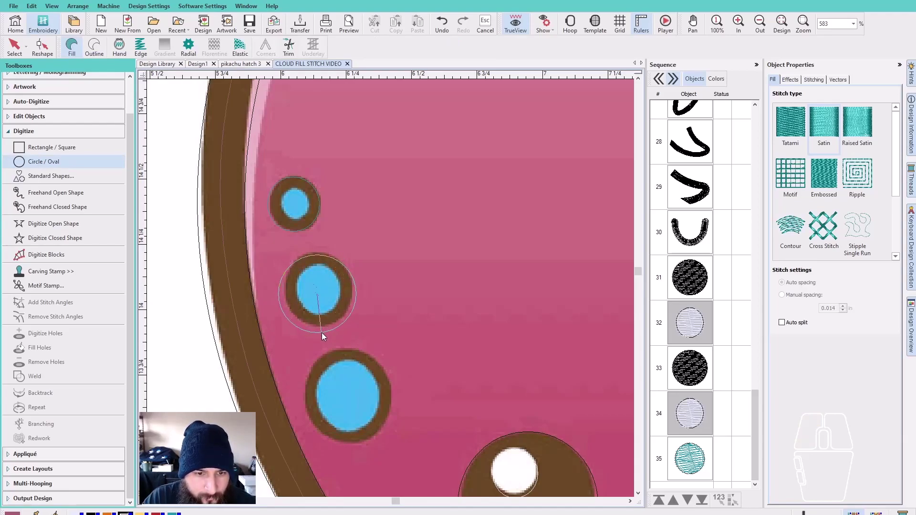
key("Escape")
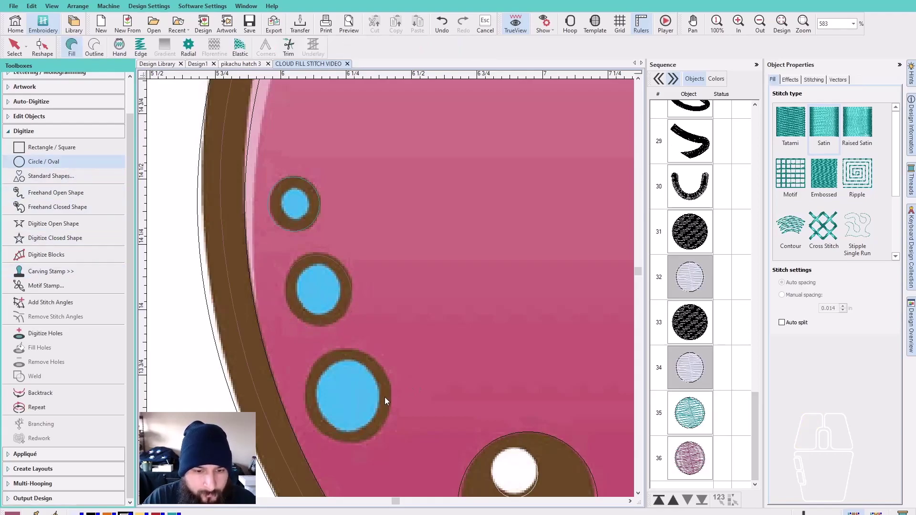
Digitize a satin oval over the largest blue spot on the head's left side and show the stitches.
left_click(347, 397)
left_click(350, 445)
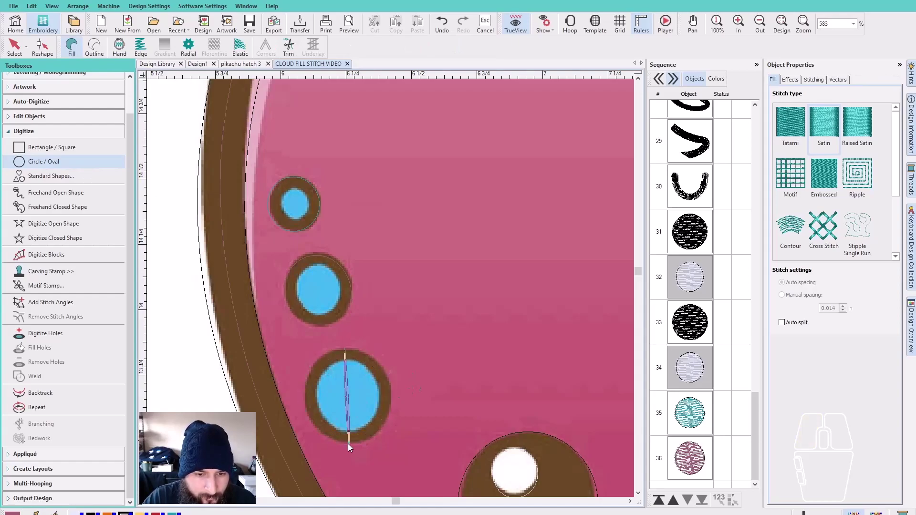
left_click(309, 439)
key("Escape")
key("s")
scroll(385, 413, "down", 5)
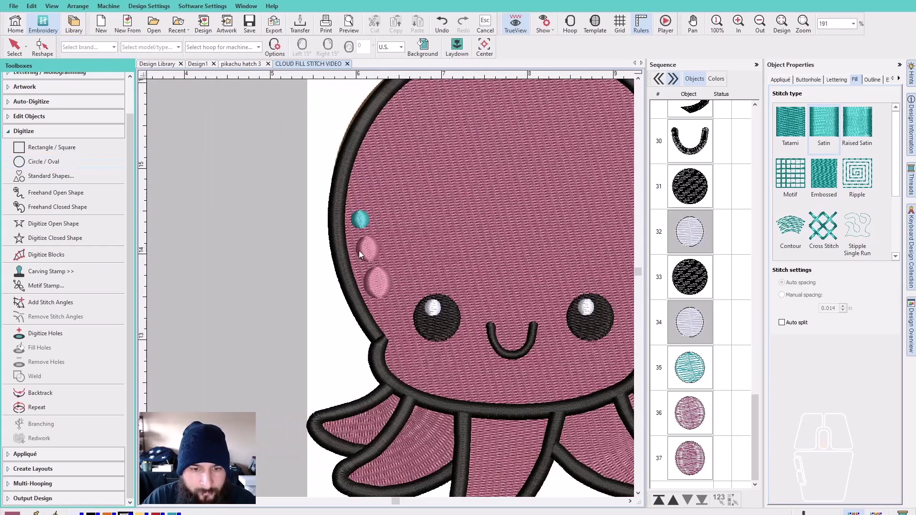
Color the middle and largest left spots teal, and change all three left spots to Tatami fill.
left_click(364, 254)
left_click(384, 279, "ctrl")
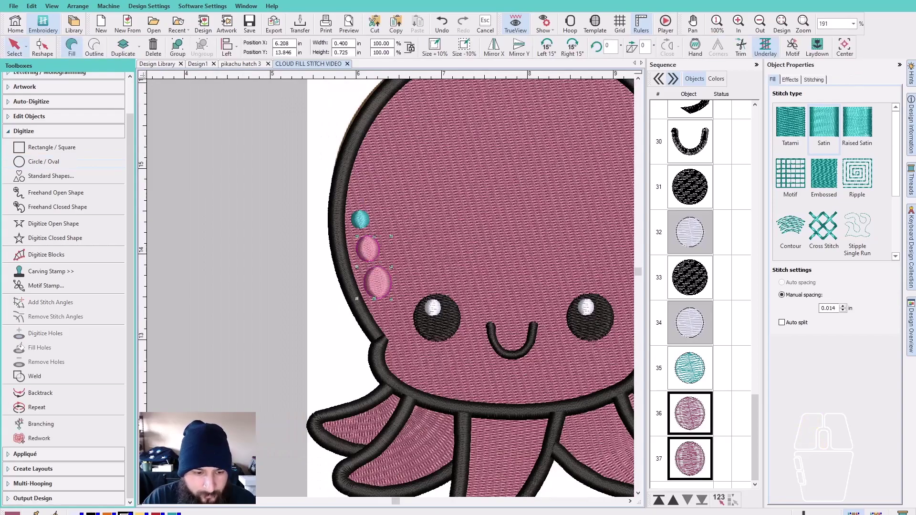
left_click(173, 514)
left_click(704, 375, "ctrl")
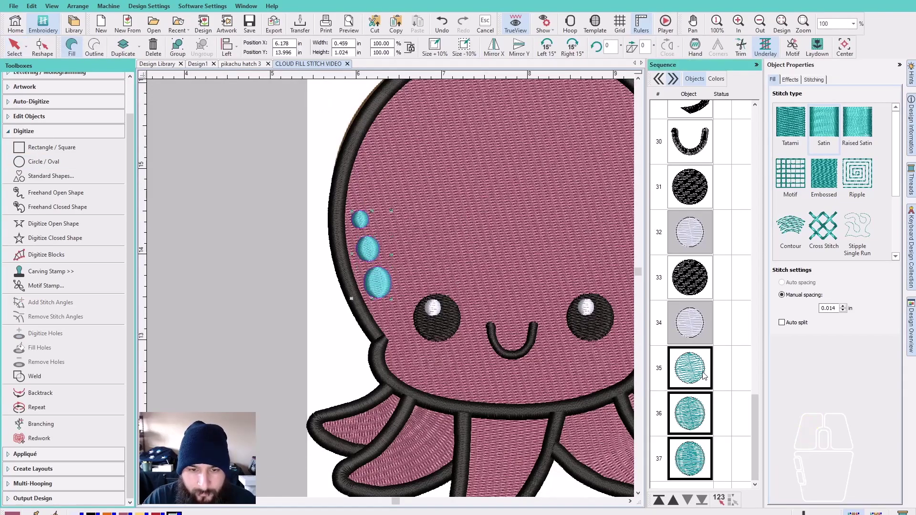
key("shift+m")
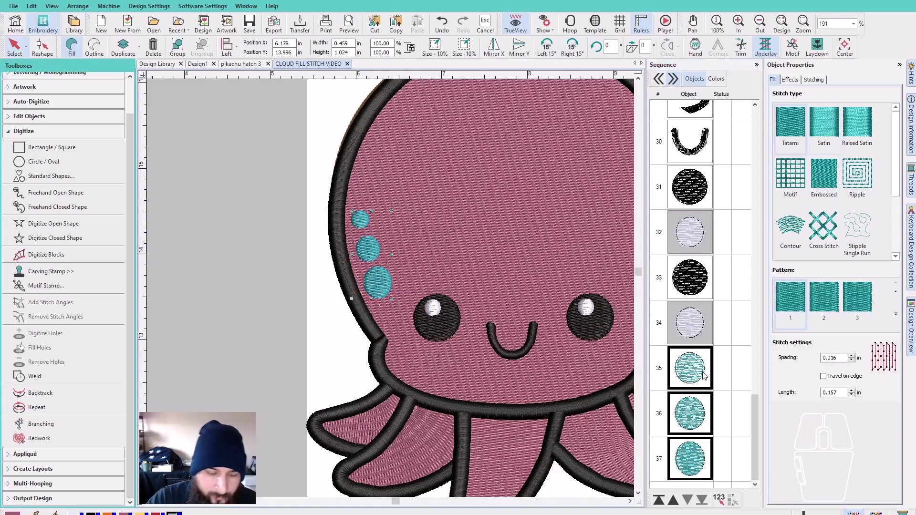
Duplicate the three teal spots and convert the copies into black satin outlines 0.020 in wide.
key("ctrl+d")
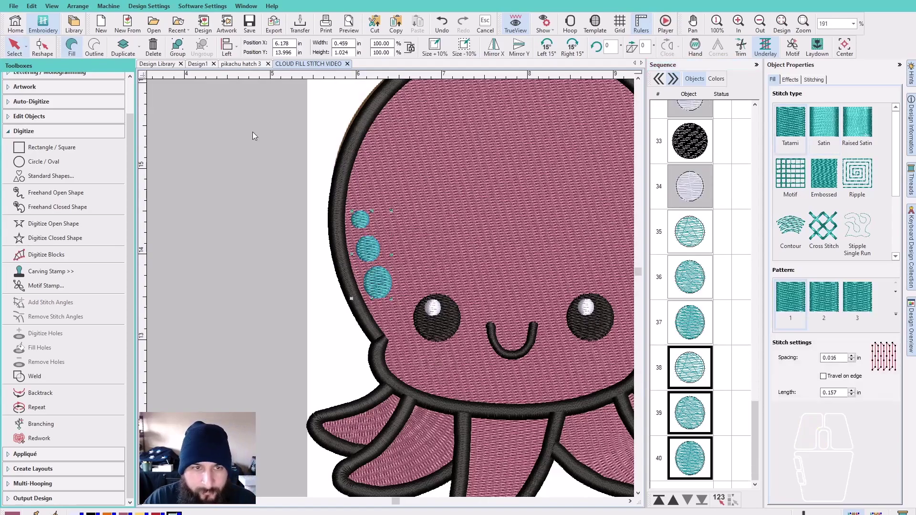
left_click(94, 46)
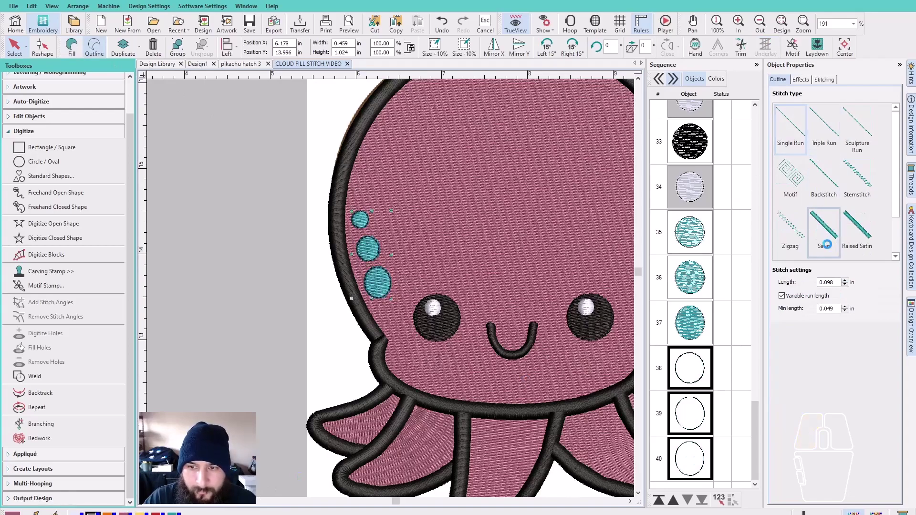
left_click(824, 227)
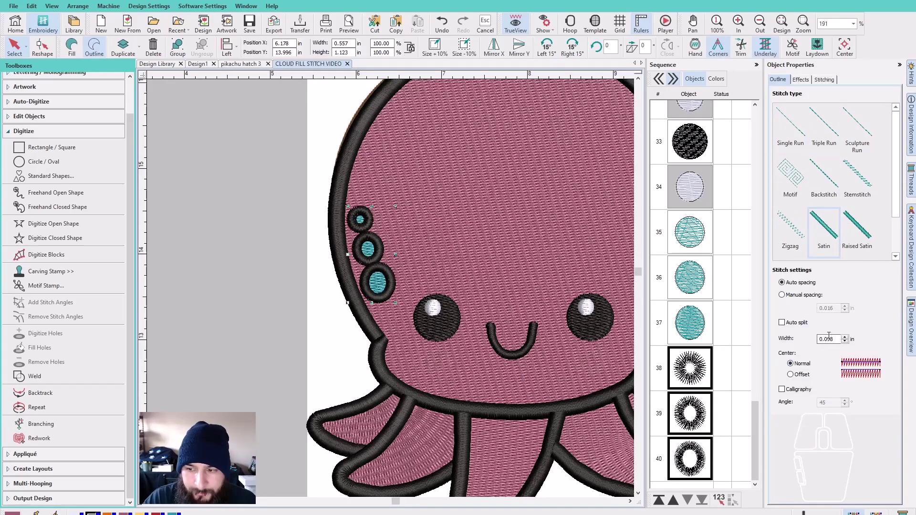
left_click_drag(829, 339, 845, 339)
type("2")
key("Return")
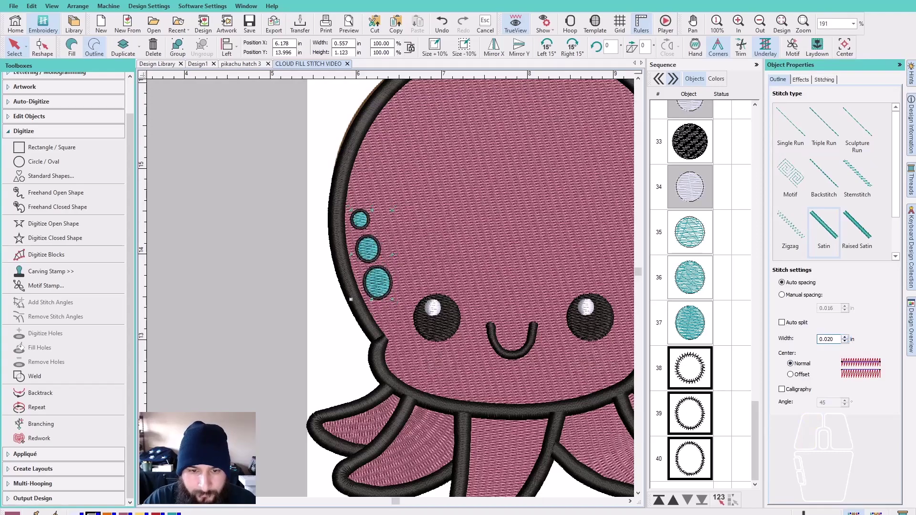
key("Escape")
scroll(416, 308, "up", 5)
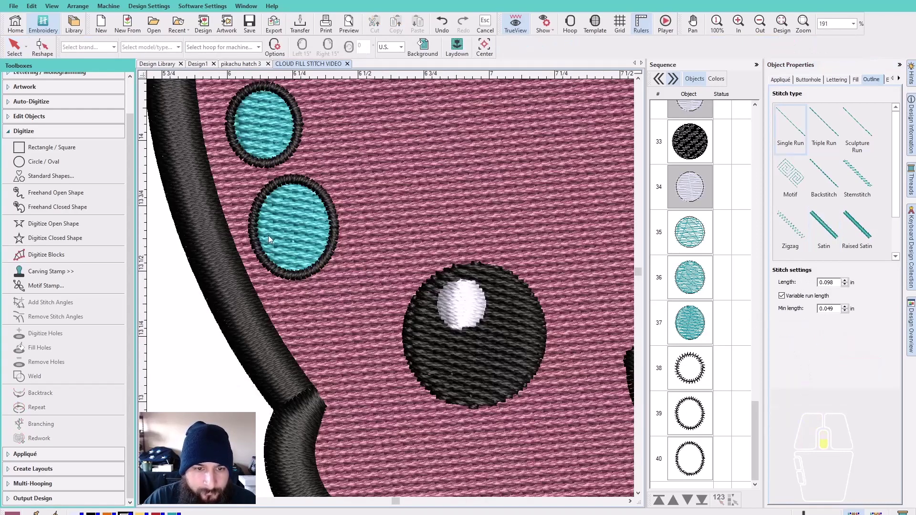
scroll(563, 285, "down", 3)
scroll(390, 288, "down", 3)
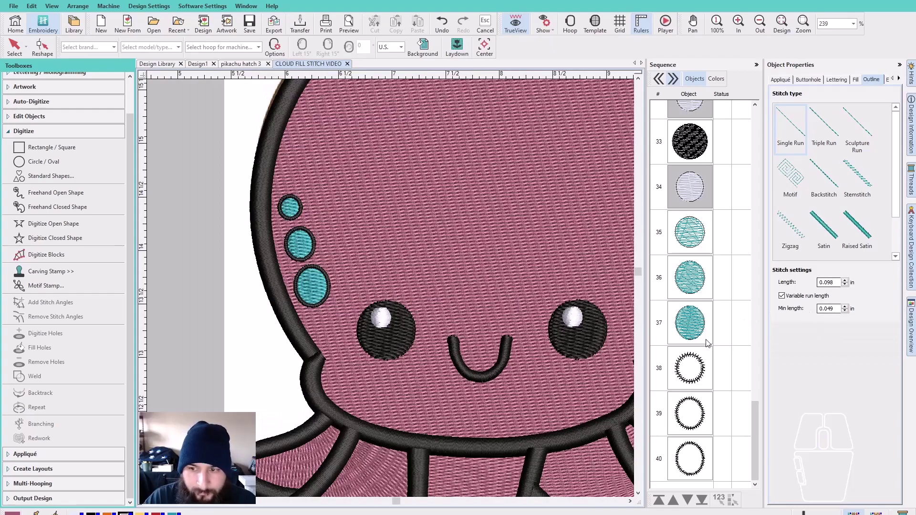
Set the satin width of the three black spot outlines to 0.030 in.
left_click(693, 374)
left_click(695, 453, "shift")
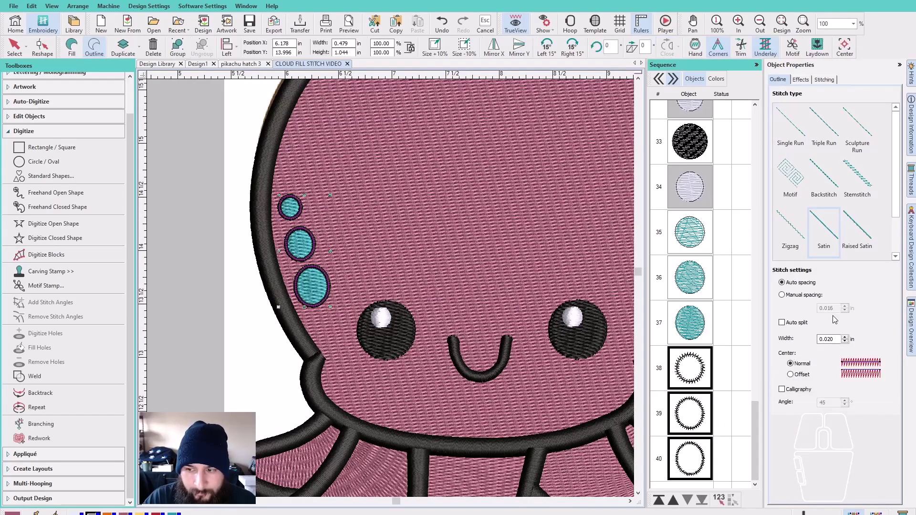
left_click_drag(828, 339, 850, 340)
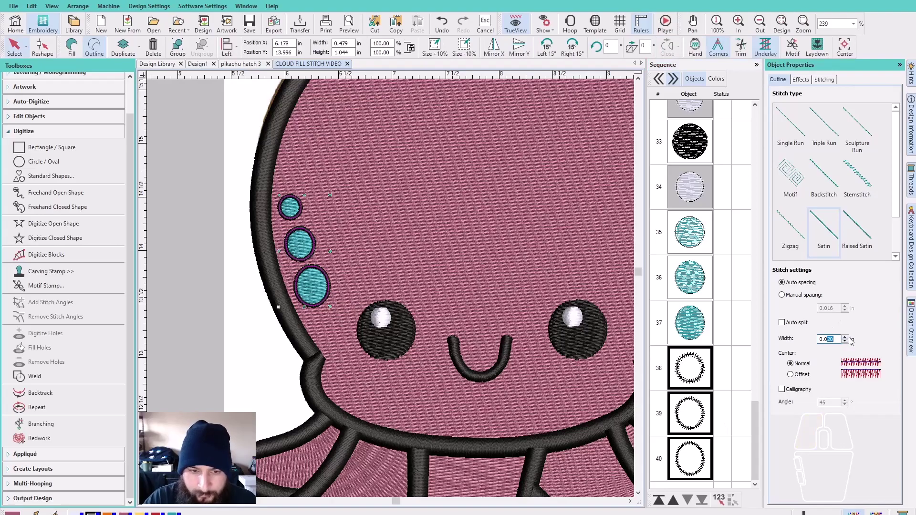
type("3")
key("Return")
key("Escape")
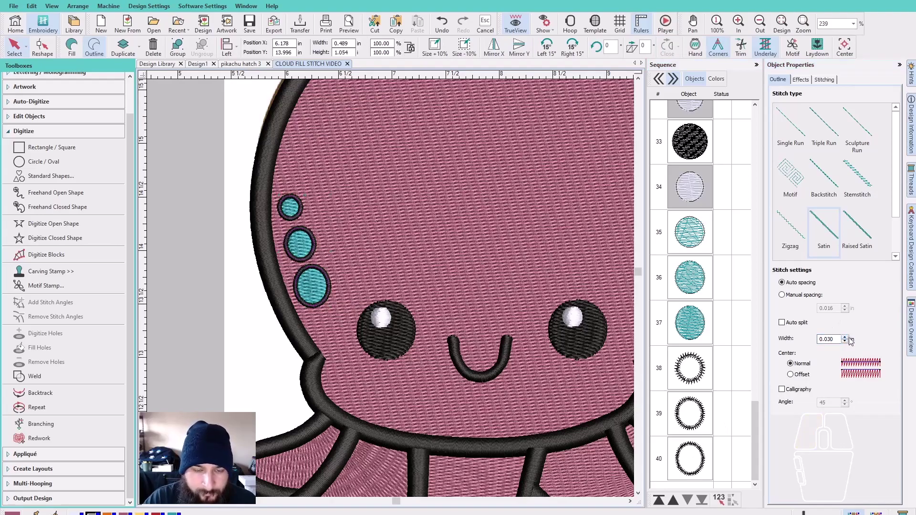
Duplicate the three teal spots together with their outlines and move the copies to the head's right side.
scroll(390, 288, "down", 3)
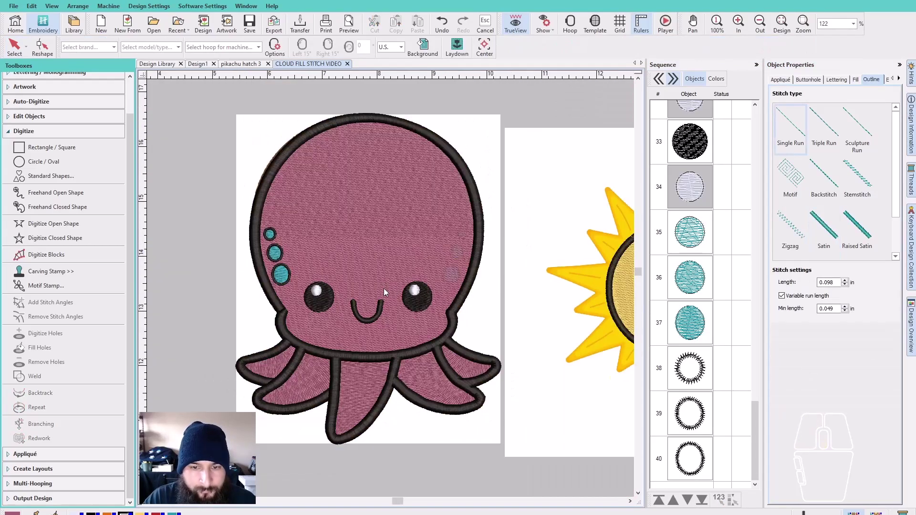
scroll(390, 288, "up", 2)
left_click(688, 243)
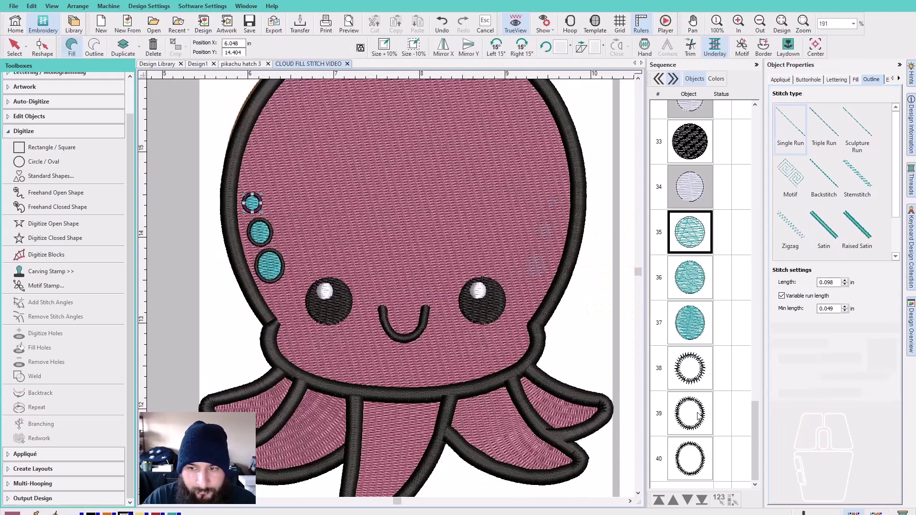
left_click(690, 455, "shift")
key("ctrl+d")
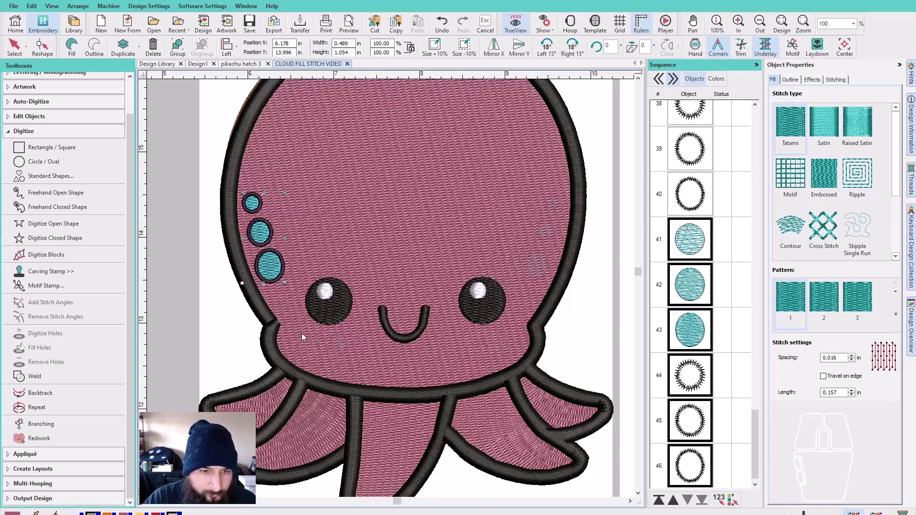
left_click_drag(275, 272, 537, 273)
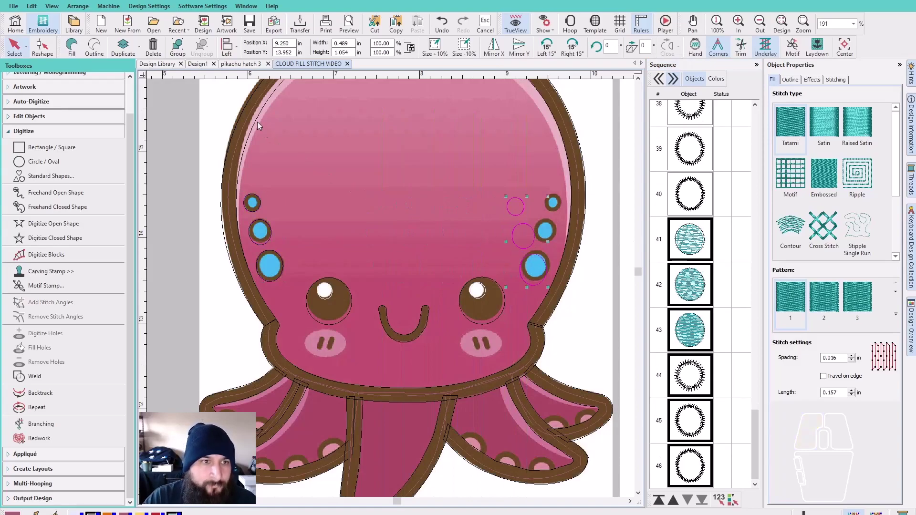
Mirror the copied spots horizontally, nudge them onto the blue spots in the artwork, and show the stitches.
left_click(500, 53)
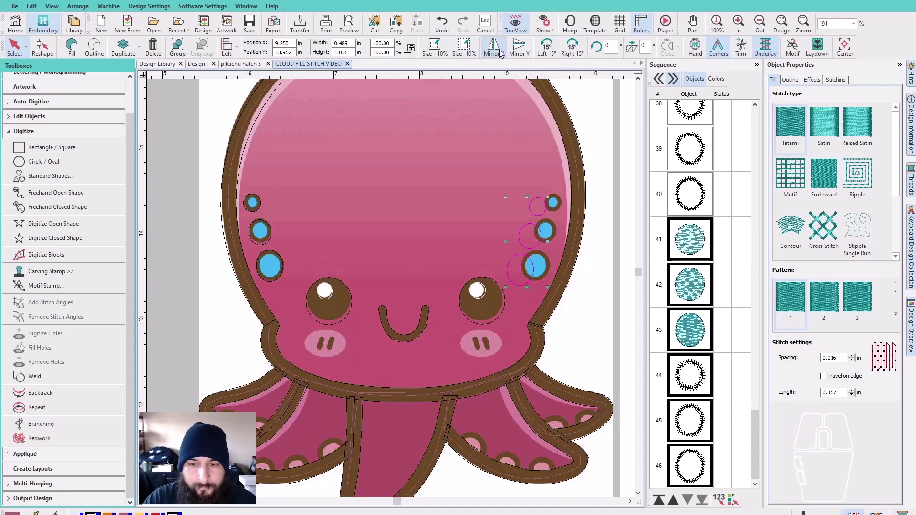
key("Right")
key("Right")
key("Right")
key("Right")
key("Right")
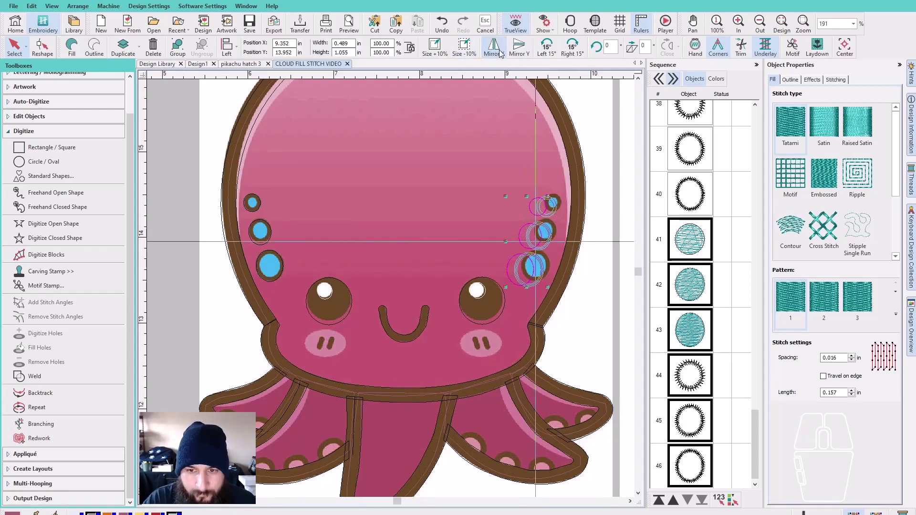
key("Right")
key("Right")
key("Down")
key("Down")
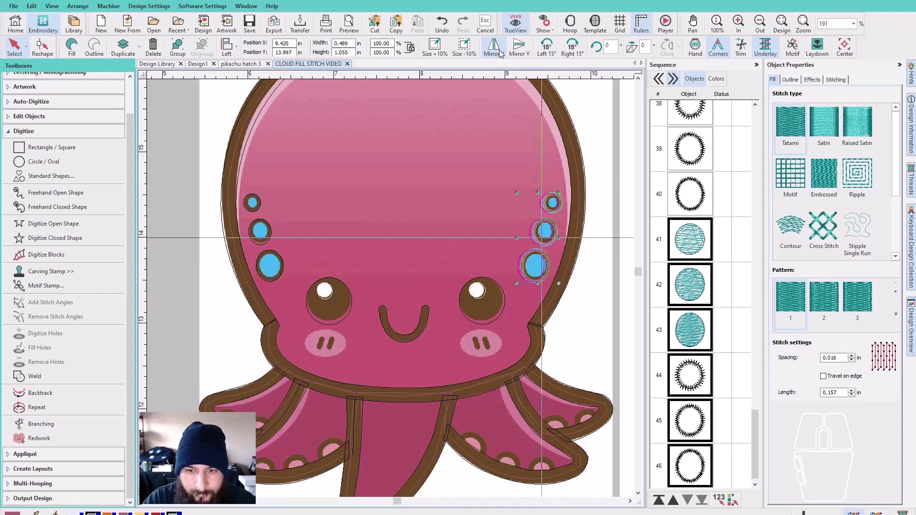
key("s")
key("Escape")
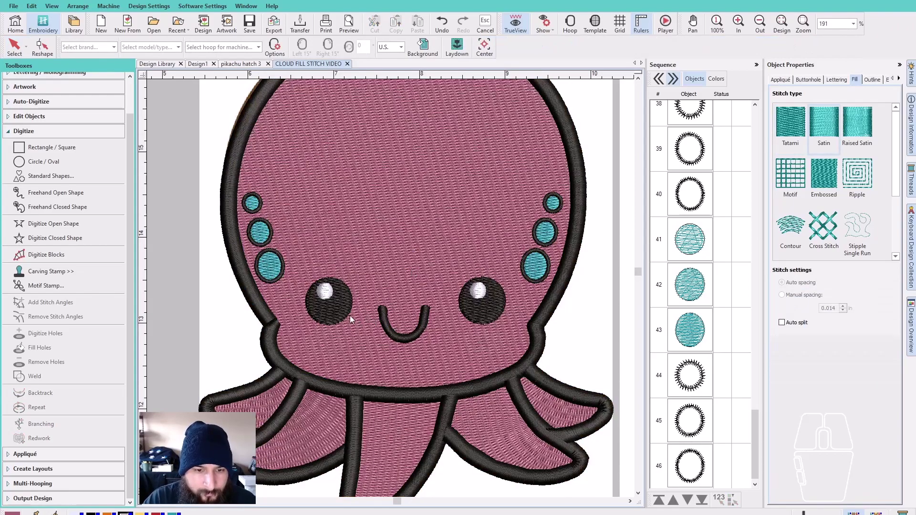
Duplicate both black eye circles, convert the copies into satin outlines, and set their width to 0.030 in.
left_click(350, 315)
left_click(500, 308, "ctrl")
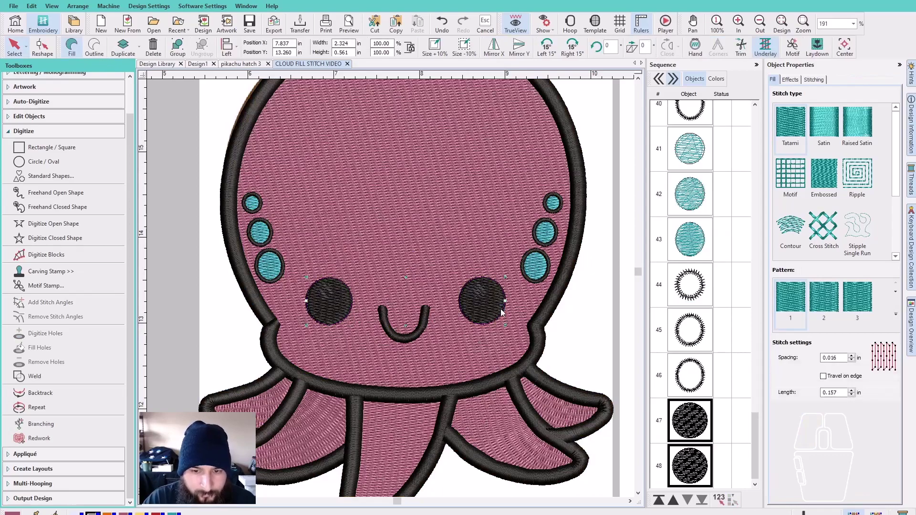
left_click(94, 46)
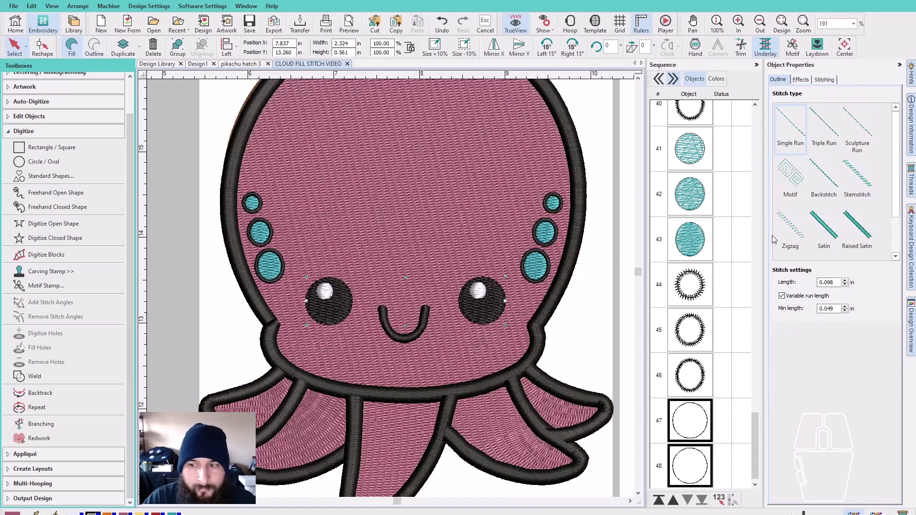
left_click(824, 227)
left_click_drag(829, 338, 851, 344)
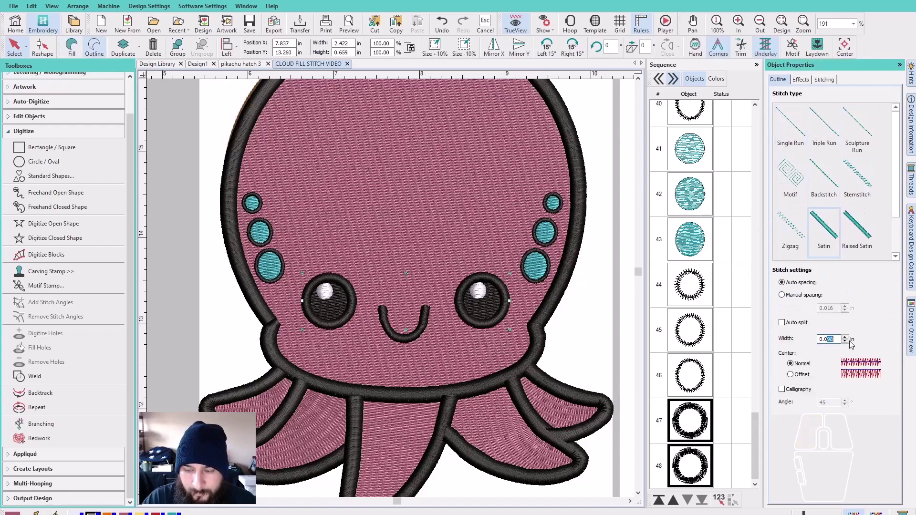
key("Return")
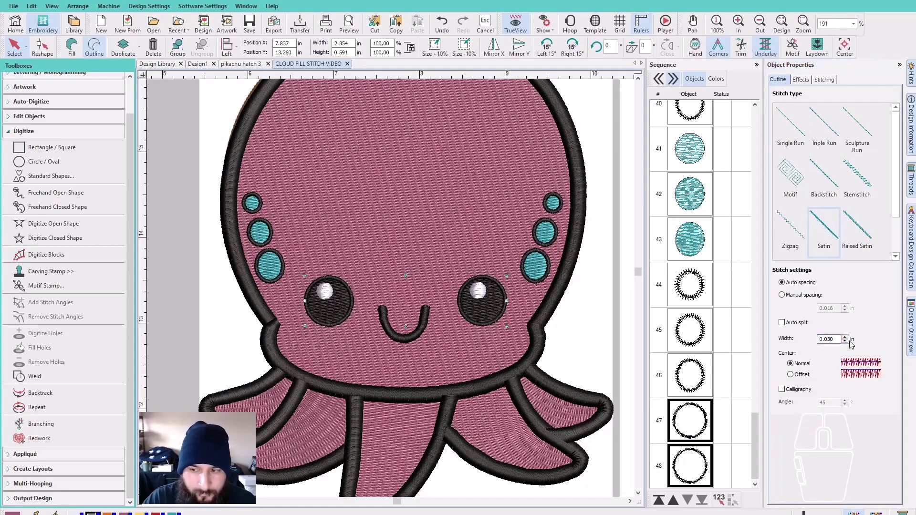
Set the satin width of both eye outlines to 0.050 in and inspect them up close.
left_click_drag(830, 338, 846, 343)
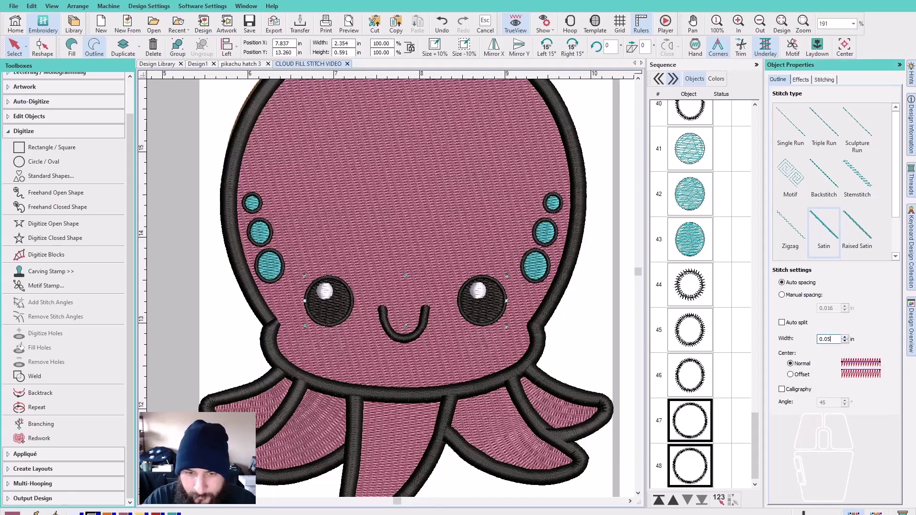
type("5")
key("Return")
scroll(390, 292, "up", 2)
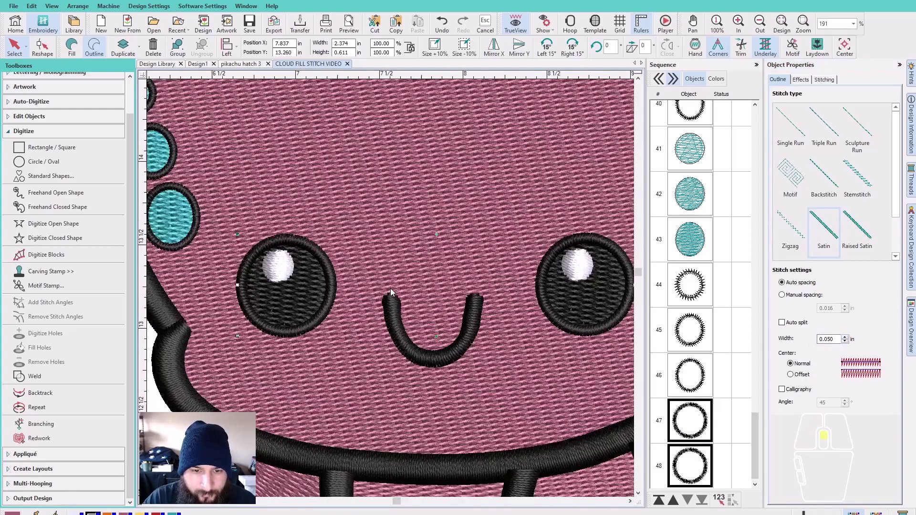
left_click(405, 286)
Compare the whole octopus artwork with its stitched result by switching between the two views.
scroll(396, 305, "down", 2)
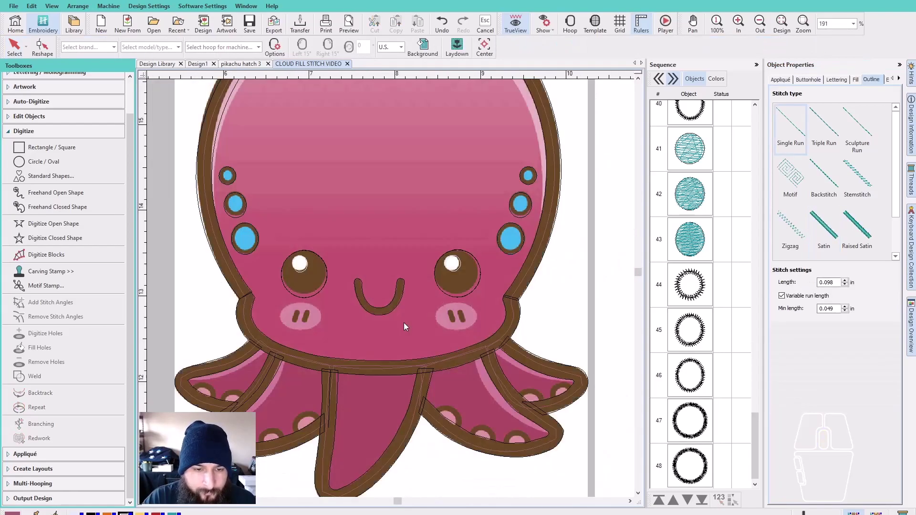
scroll(388, 330, "down", 3)
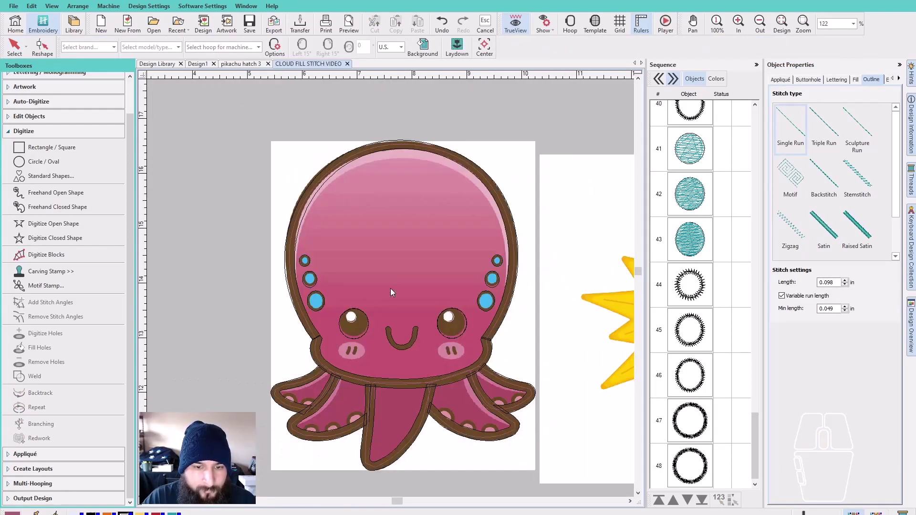
key("d")
key("d")
key("d")
key("d")
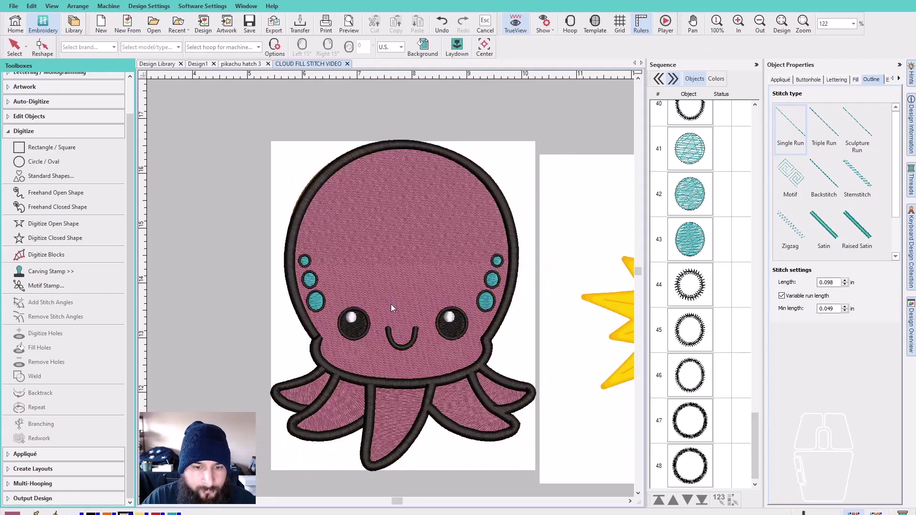
key("d")
Digitize the first slanted mark on the left cheek as a satin block tracing its rounded outline.
scroll(390, 288, "up", 3)
left_click(58, 256)
scroll(390, 288, "up", 6)
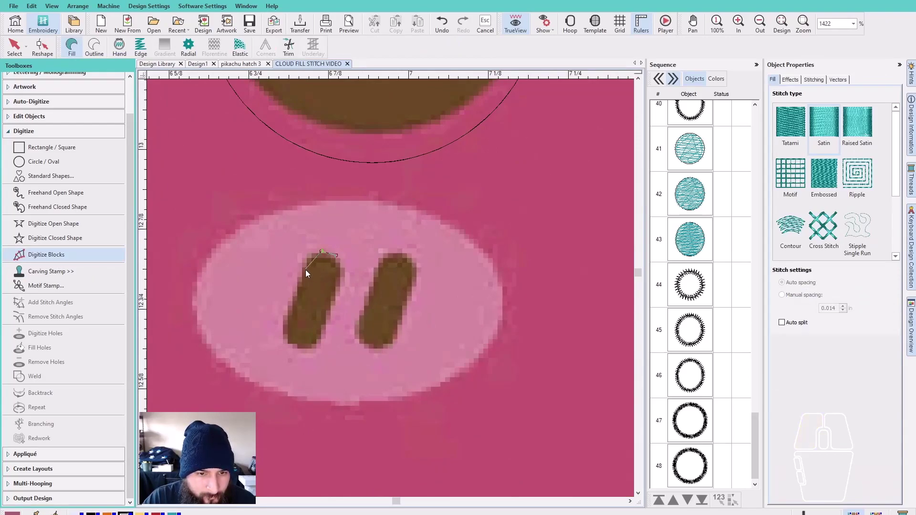
left_click(292, 302)
left_click(285, 319)
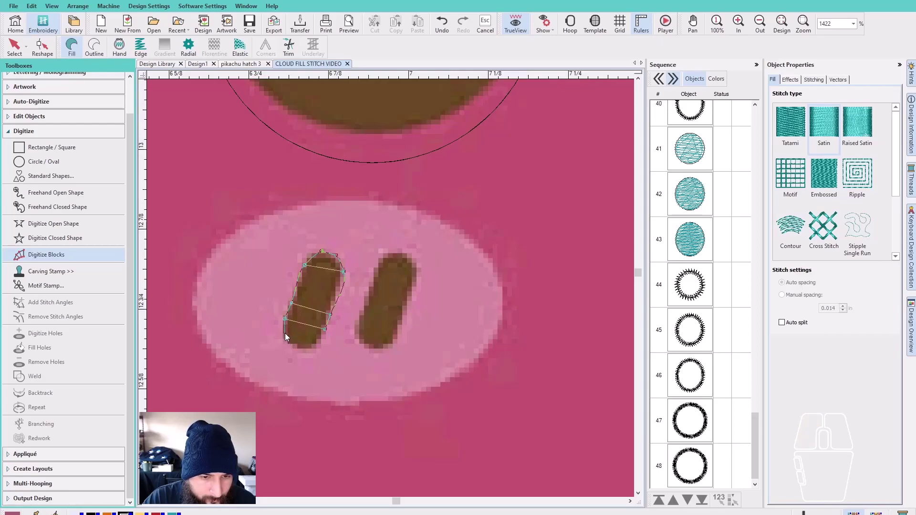
left_click(285, 332)
key("Return")
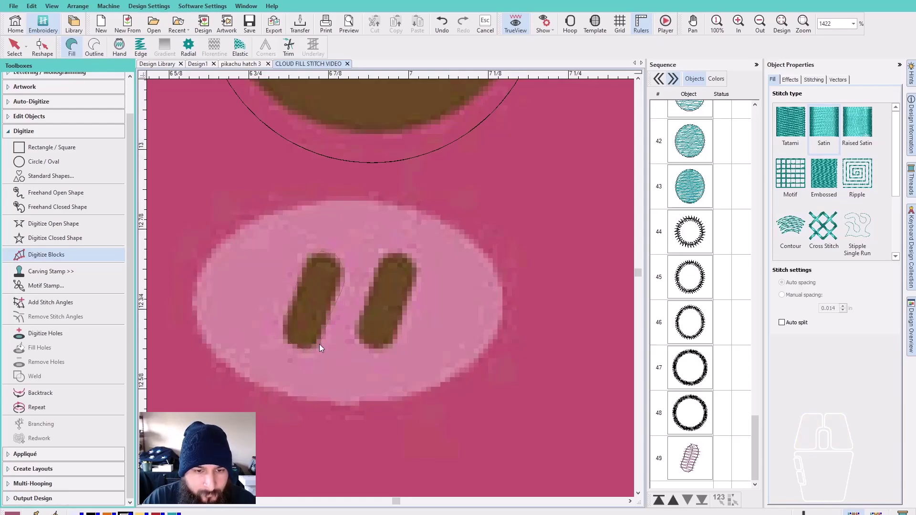
key("Escape")
Recolor the cheek mark black, duplicate it, and place the copy over the second mark on the left cheek.
left_click(314, 287)
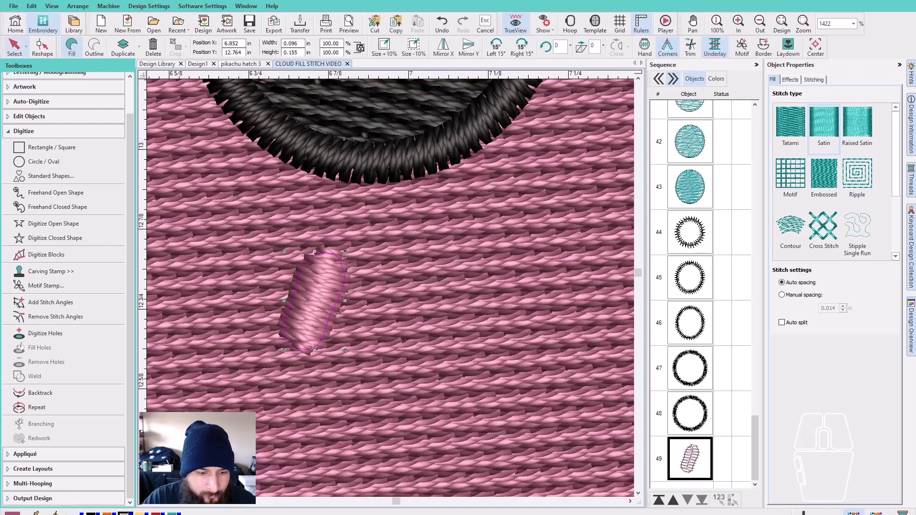
key("ctrl+d")
left_click_drag(310, 311, 382, 309)
key("Escape")
scroll(391, 289, "down", 1)
scroll(390, 288, "down", 4)
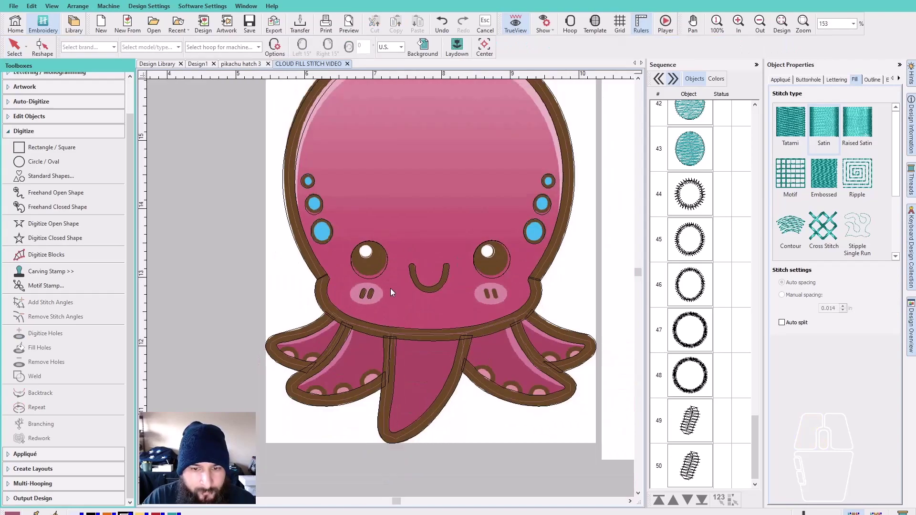
Duplicate both black cheek marks onto the right cheek and mirror the copies horizontally.
scroll(391, 288, "up", 3)
left_click(354, 292)
left_click(334, 298, "ctrl")
left_click_drag(333, 298, 603, 284)
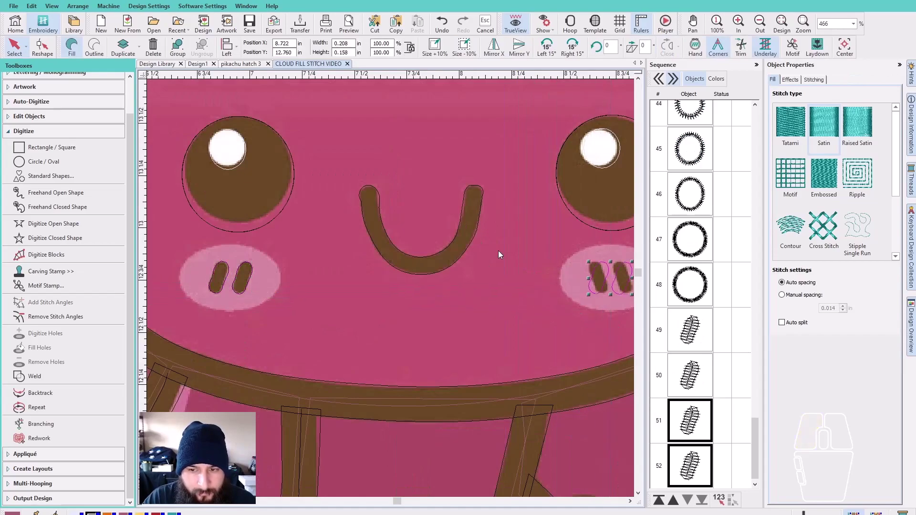
left_click(496, 46)
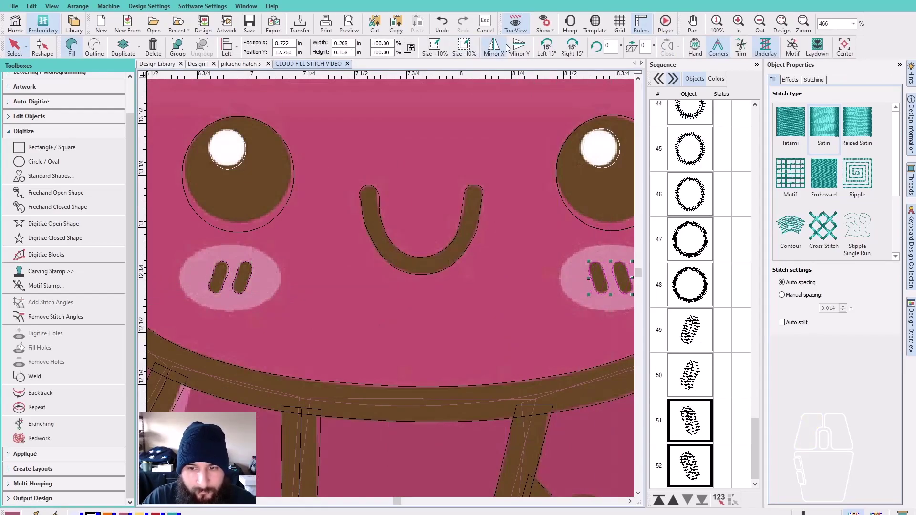
scroll(390, 288, "down", 4)
scroll(390, 288, "down", 4)
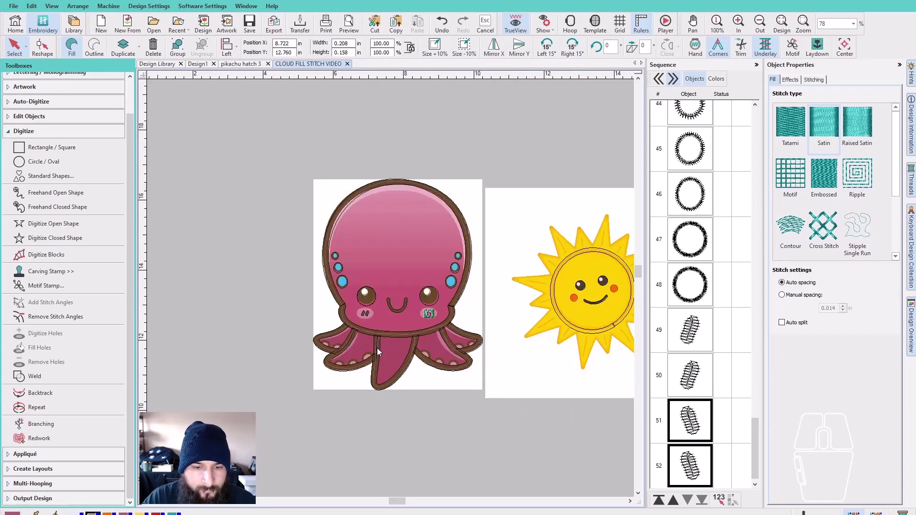
Digitize a closed half-round pink shape over the outermost sucker on the lower left tentacle, overlapping the black outline.
scroll(390, 288, "up", 3)
scroll(390, 288, "up", 1)
key("Escape")
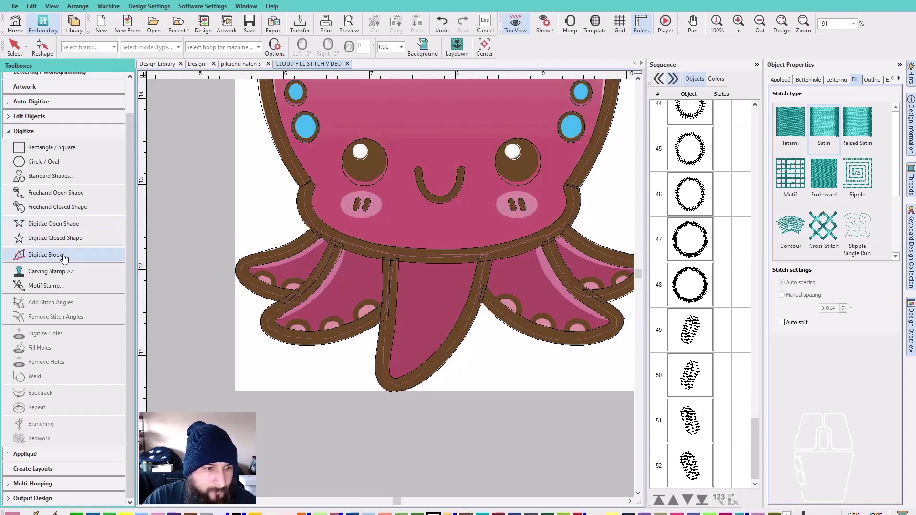
left_click(62, 163)
left_click(64, 238)
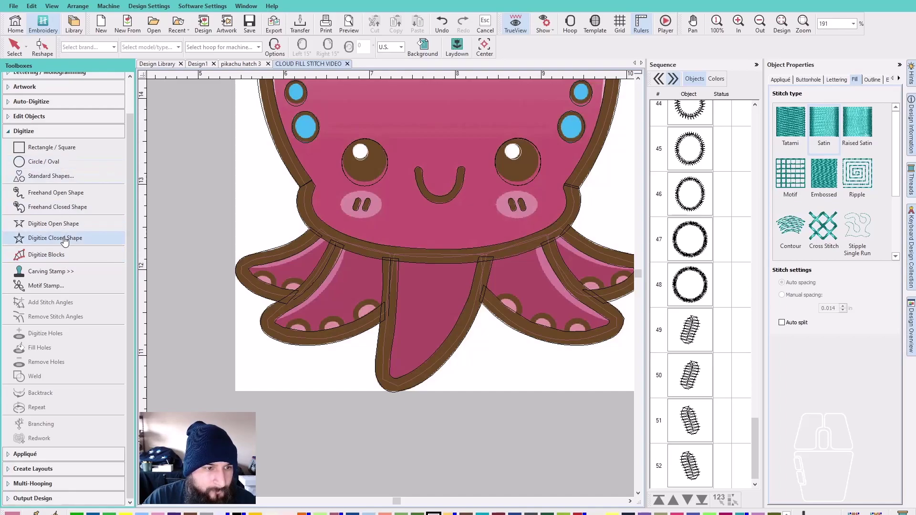
scroll(390, 288, "up", 4)
scroll(389, 292, "up", 3)
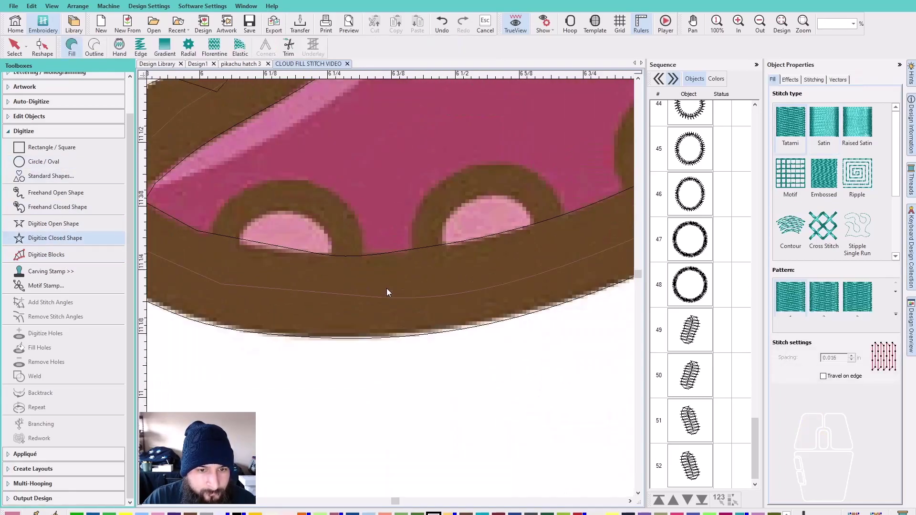
left_click(349, 275)
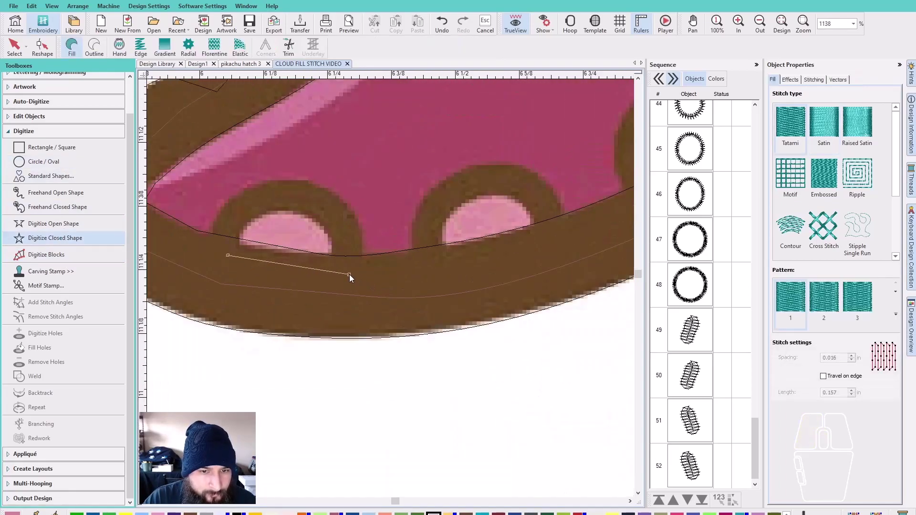
right_click(296, 195)
right_click(228, 231)
key("Return")
key("Return")
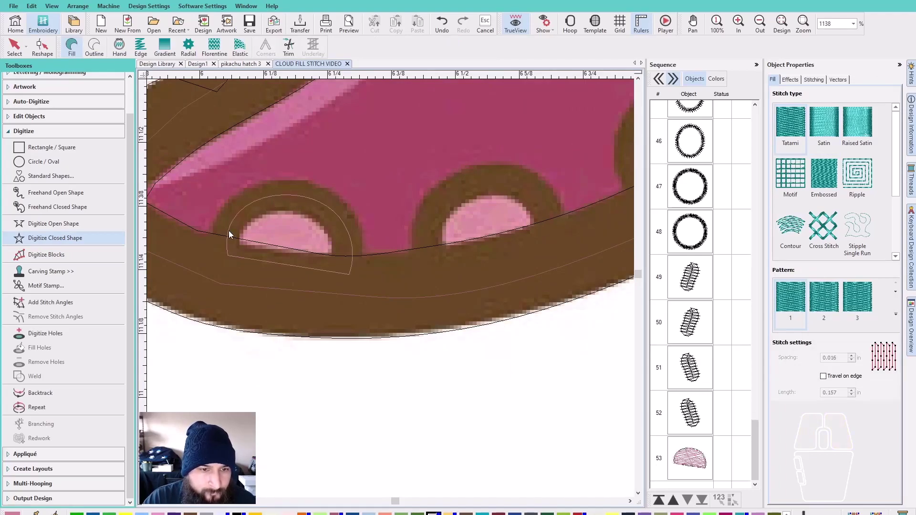
Give the new half-round sucker shape a Tatami fill and return to the artwork view.
key("s")
key("Escape")
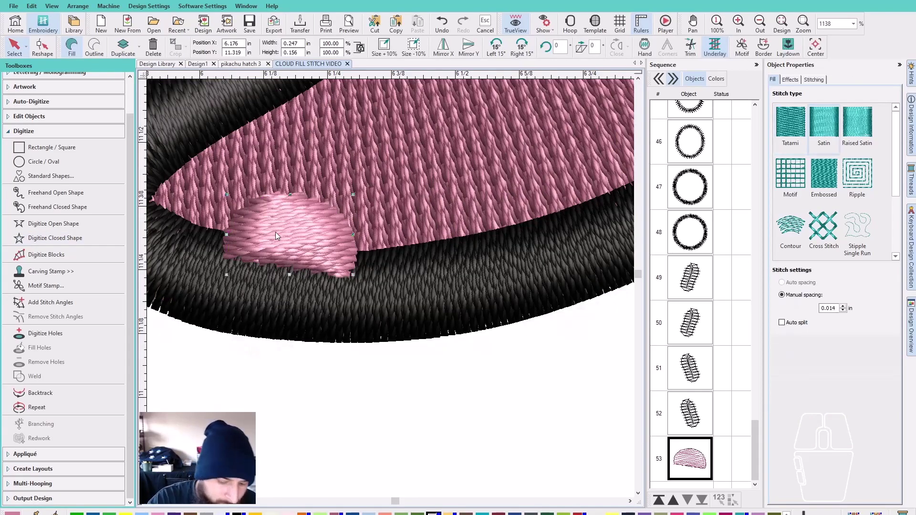
key("shift+m")
key("Escape")
key("s")
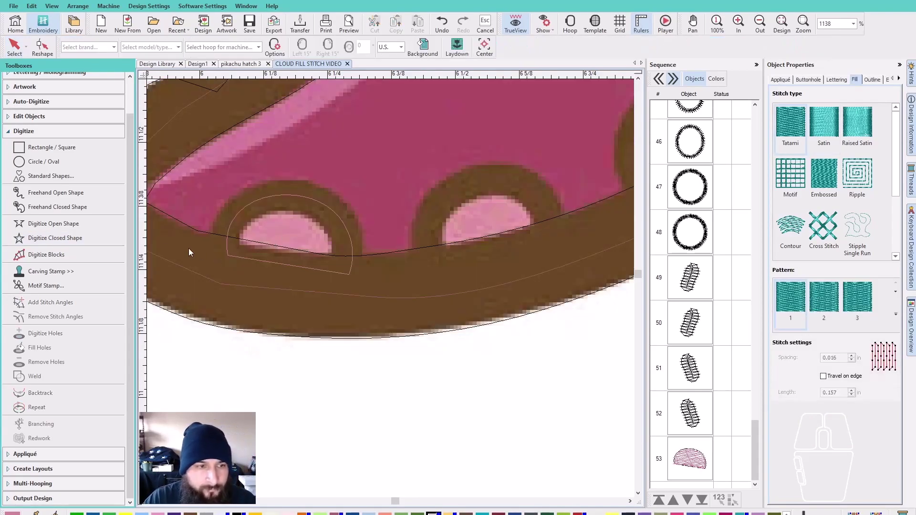
Digitize a closed half-round pink shape over the middle sucker on the lower left tentacle.
left_click(75, 239)
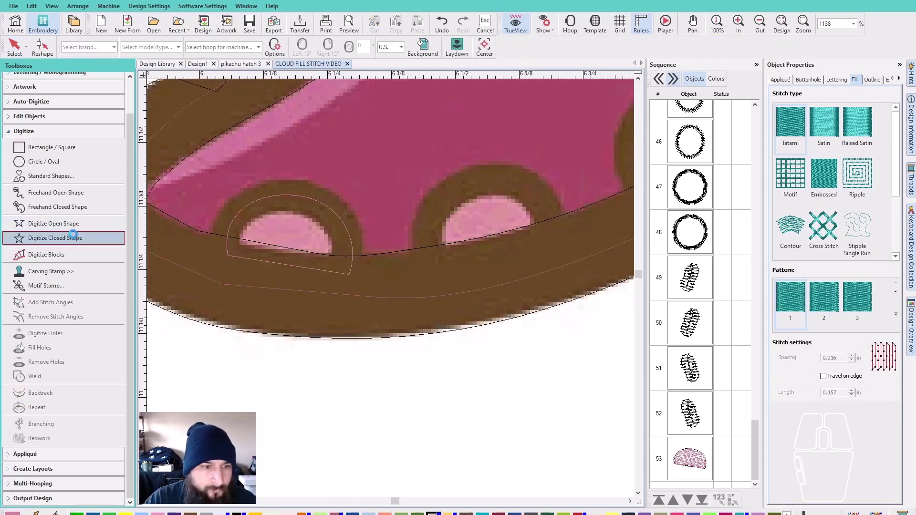
left_click(74, 237)
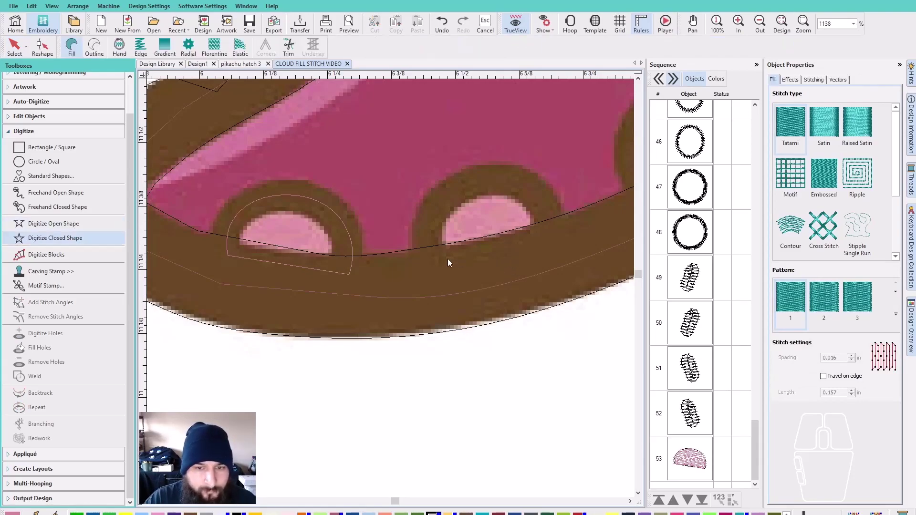
right_click(535, 197)
right_click(486, 183)
right_click(437, 209)
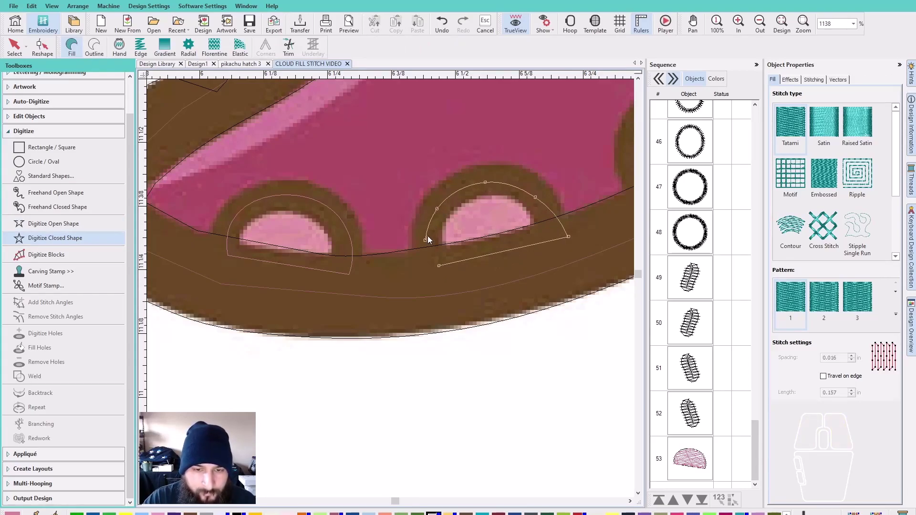
key("Return")
key("Escape")
scroll(428, 236, "down", 5)
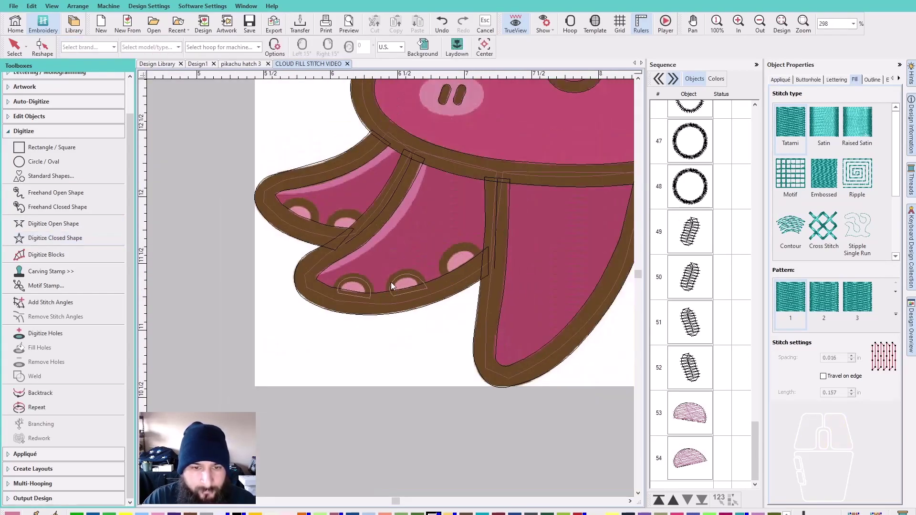
Digitize a closed half-round pink shape over the lower left tentacle's third sucker, beside the central tentacle.
left_click(75, 237)
scroll(435, 251, "up", 4)
left_click(359, 266)
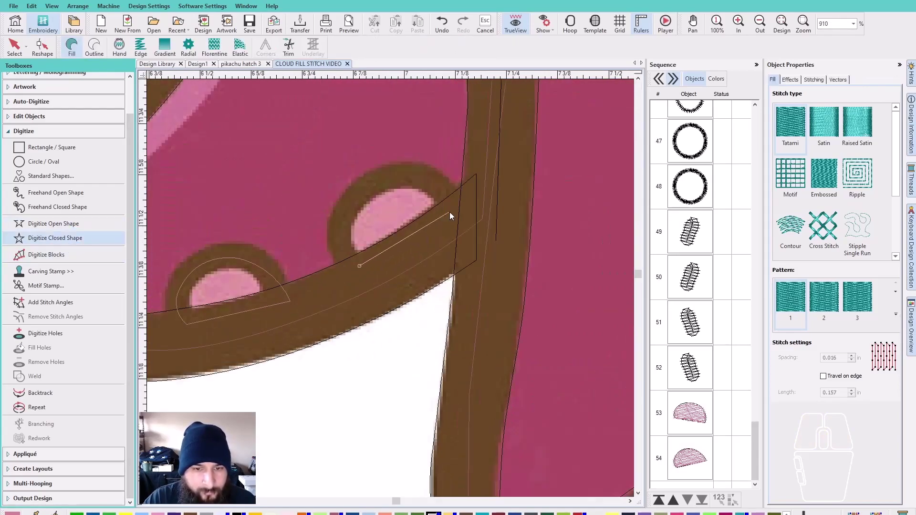
right_click(425, 179)
right_click(385, 178)
right_click(344, 211)
key("Return")
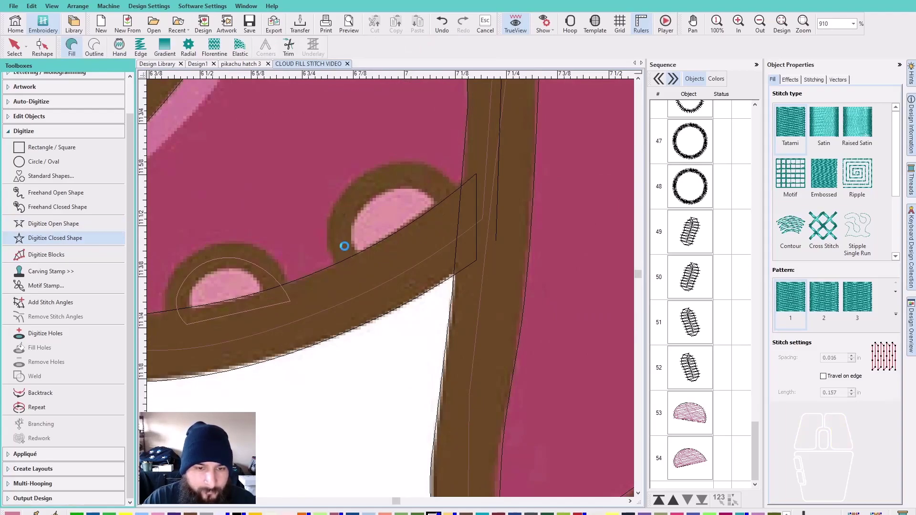
key("Escape")
scroll(390, 288, "down", 7)
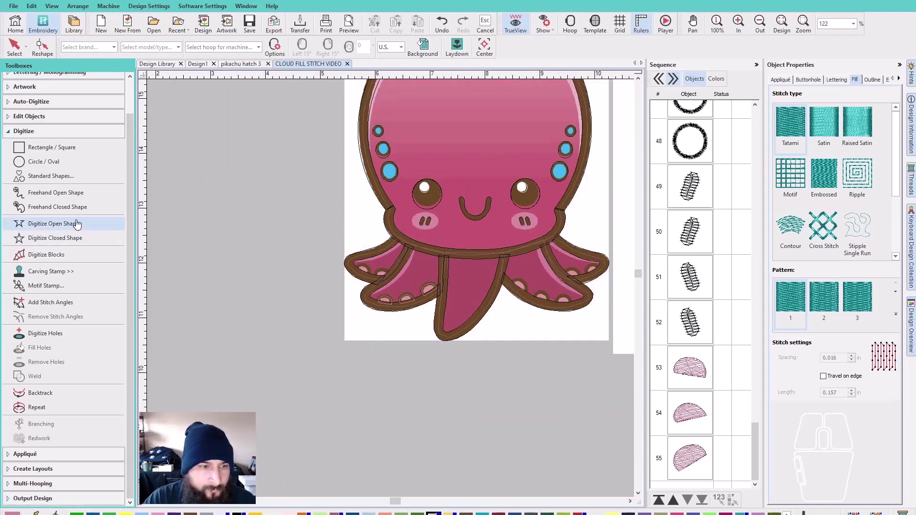
Digitize a closed half-round pink shape over the inner sucker on the upper left tentacle.
left_click(71, 238)
scroll(390, 288, "up", 5)
scroll(390, 288, "up", 2)
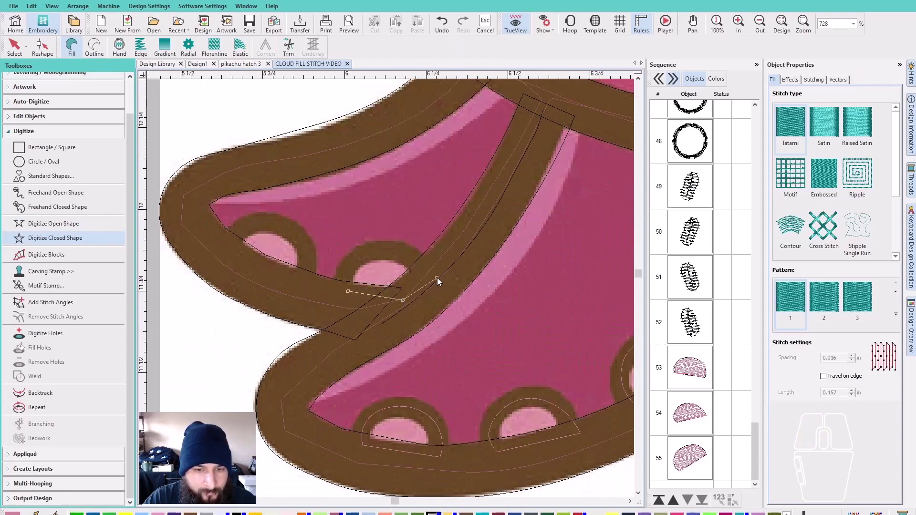
right_click(374, 250)
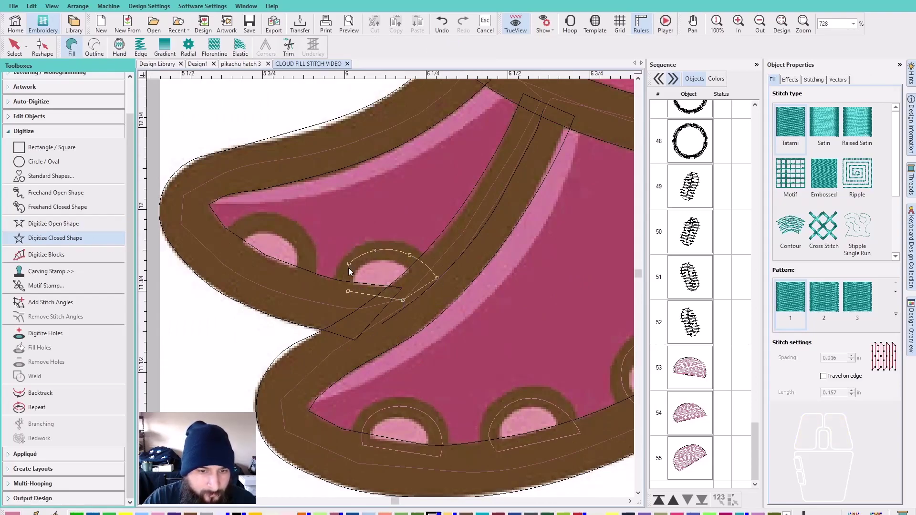
key("Return")
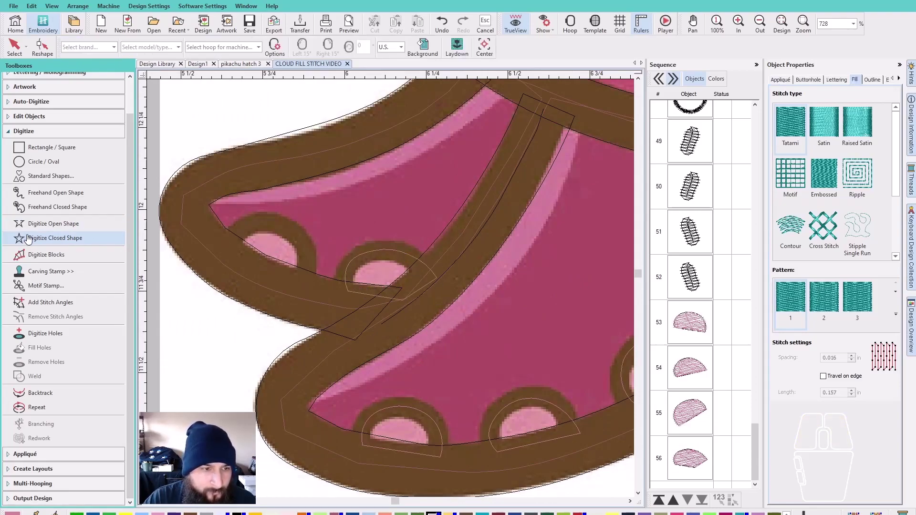
Digitize a closed half-round pink shape over the outer sucker on the upper left tentacle.
left_click(303, 291)
right_click(306, 262)
left_click(288, 228)
key("Escape")
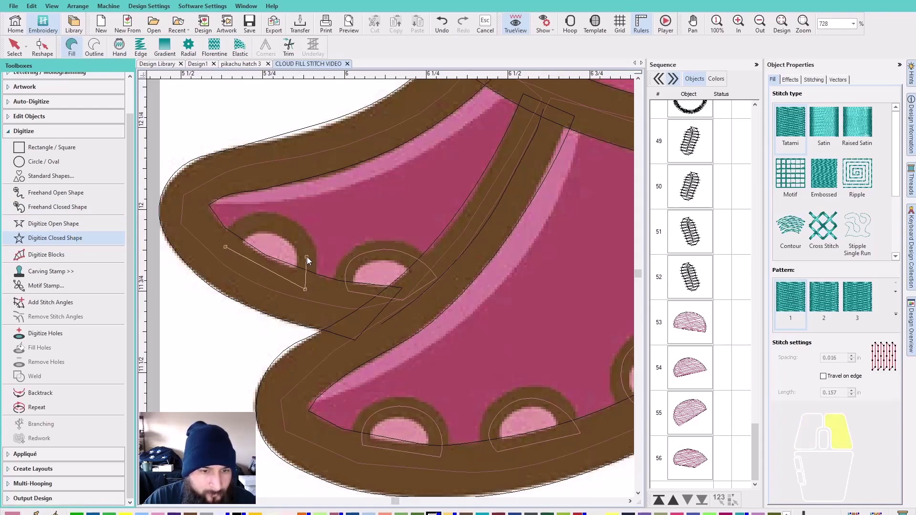
right_click(291, 231)
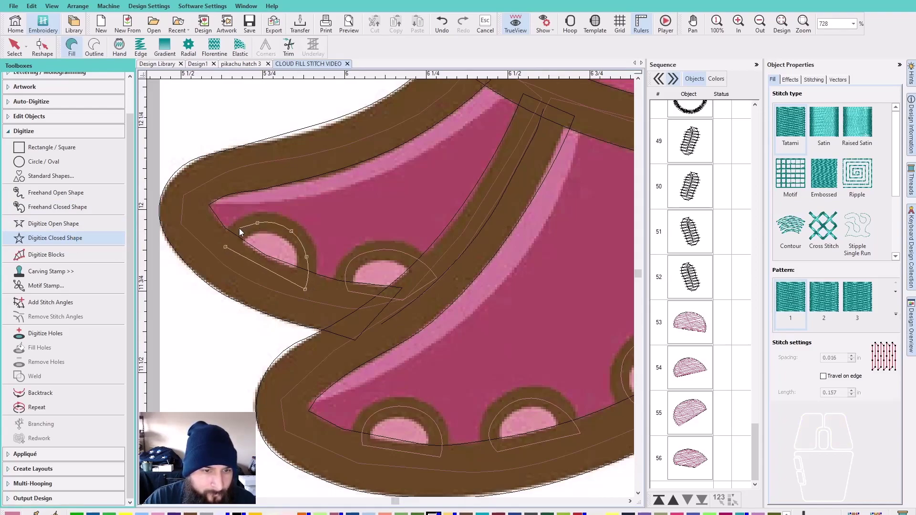
key("Return")
key("Return")
key("Escape")
Digitize a closed half-round pink shape over the lower right tentacle's inner sucker, beside the central tentacle.
scroll(246, 248, "down", 1)
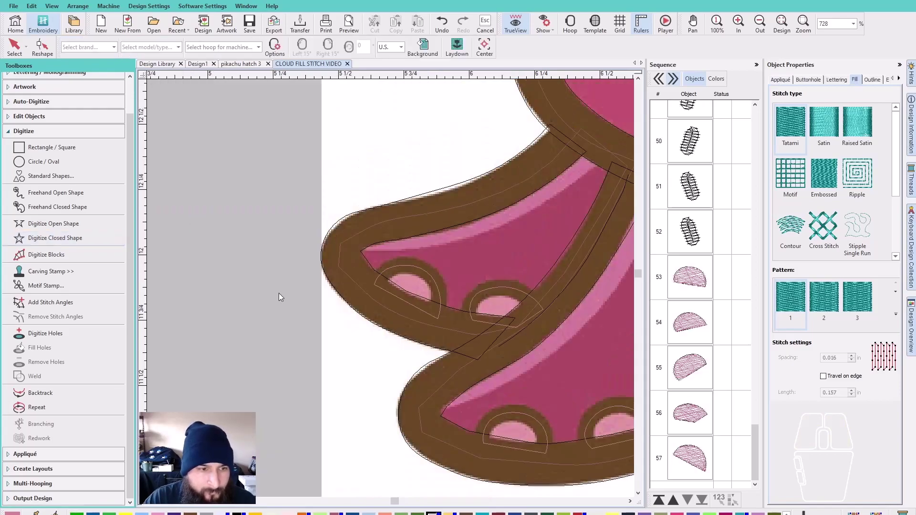
left_click(93, 237)
scroll(434, 298, "down", 6)
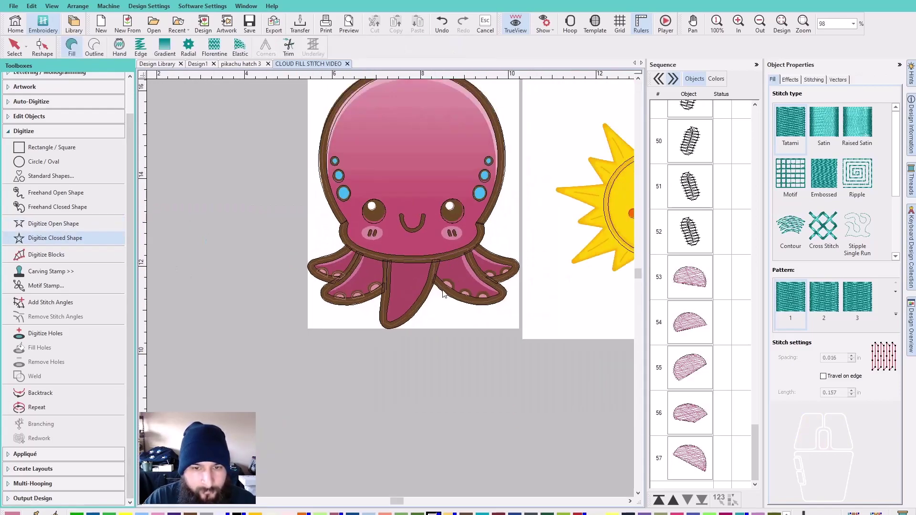
scroll(394, 292, "up", 4)
scroll(394, 292, "up", 10)
left_click(332, 206)
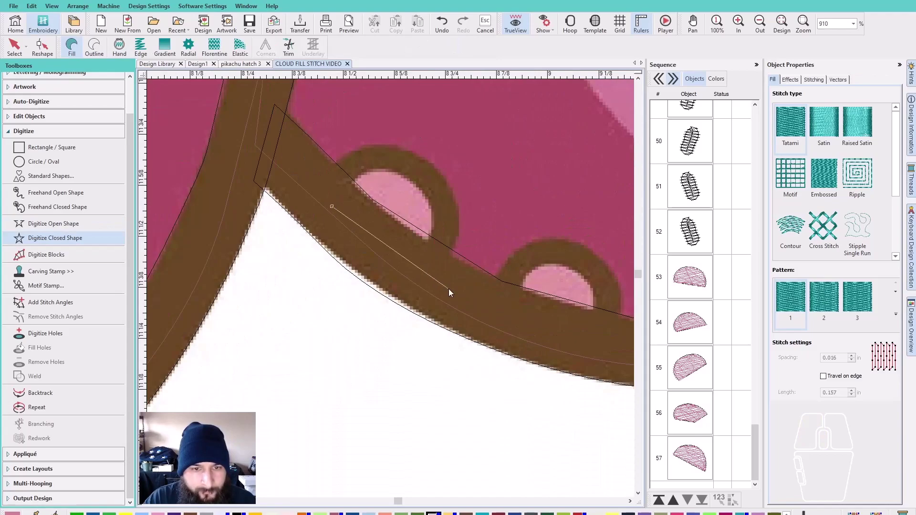
left_click(426, 271)
right_click(436, 187)
right_click(371, 158)
key("Return")
Digitize a closed half-round pink shape over the middle sucker on the lower right tentacle.
left_click(103, 238)
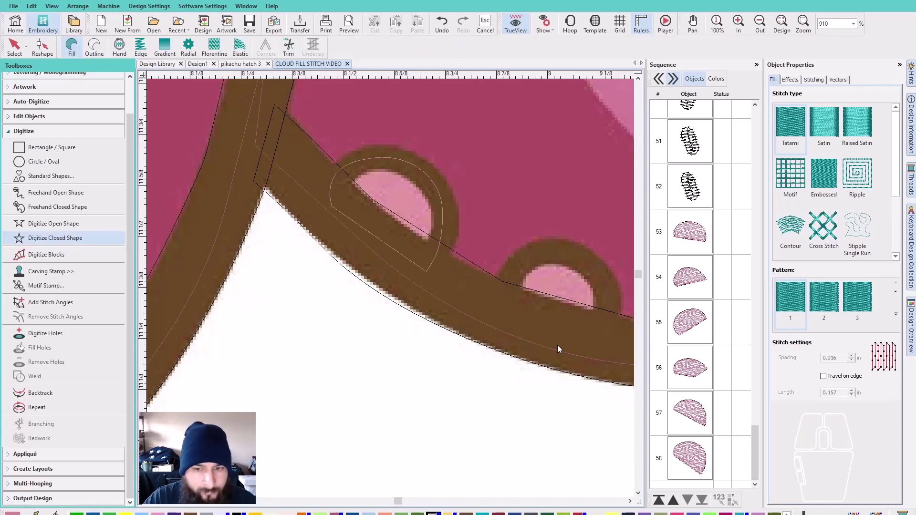
scroll(557, 345, "down", 3)
scroll(396, 273, "up", 3)
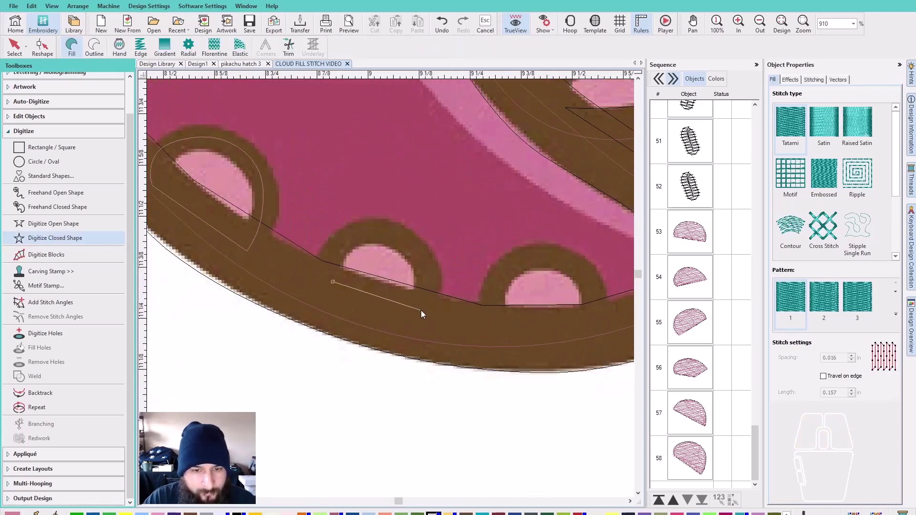
right_click(428, 283)
right_click(405, 244)
right_click(350, 237)
key("Return")
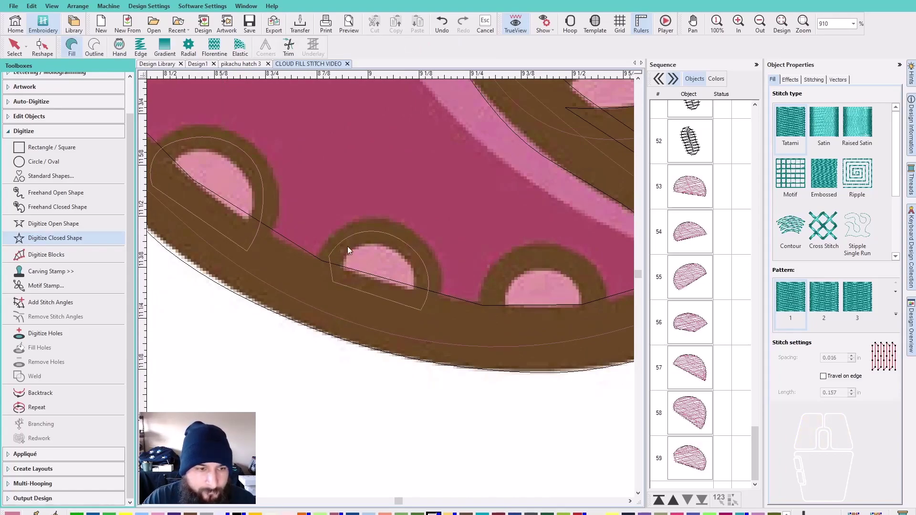
key("Escape")
Digitize a closed half-round pink shape over the outer sucker on the lower right tentacle.
key("a")
left_click(494, 328)
left_click(600, 327)
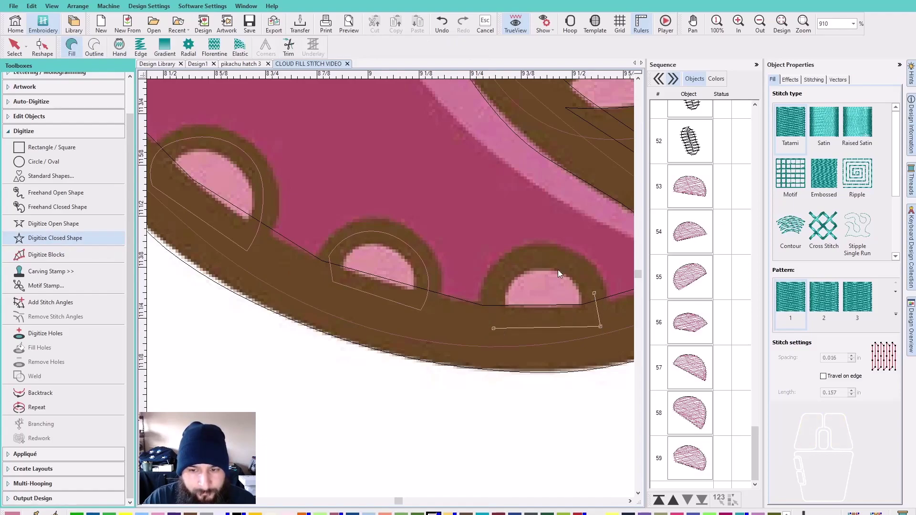
right_click(547, 256)
right_click(504, 272)
key("Return")
Digitize a closed half-round pink shape over the inner sucker on the upper right tentacle.
left_click(55, 238)
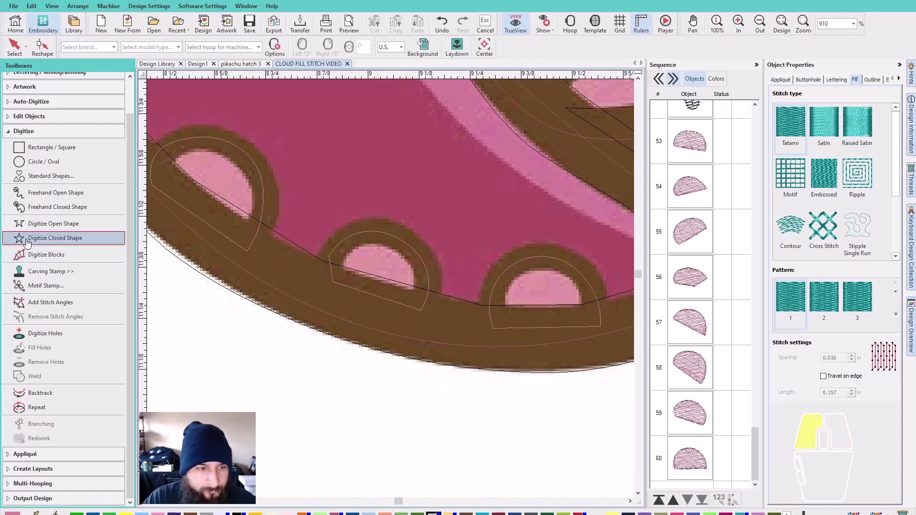
scroll(483, 308, "down", 3)
scroll(390, 288, "up", 2)
scroll(390, 288, "up", 2)
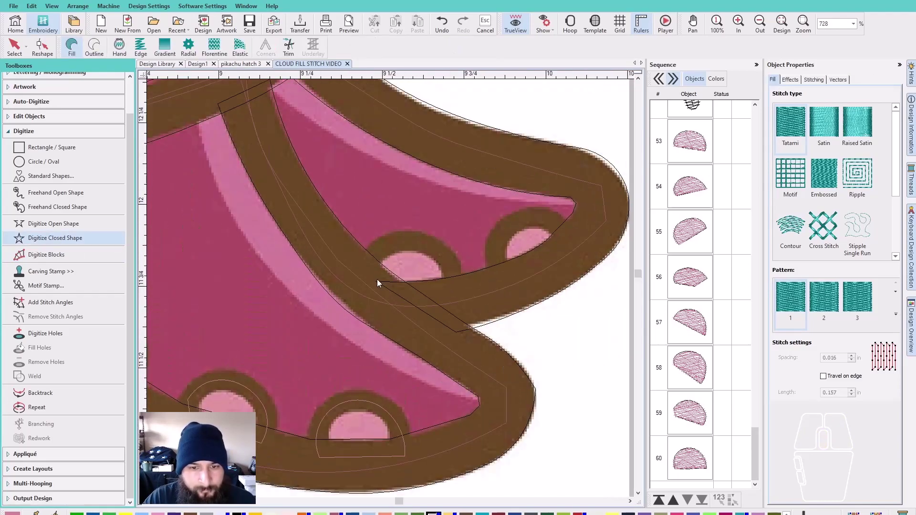
left_click(398, 298)
left_click(454, 293)
right_click(448, 259)
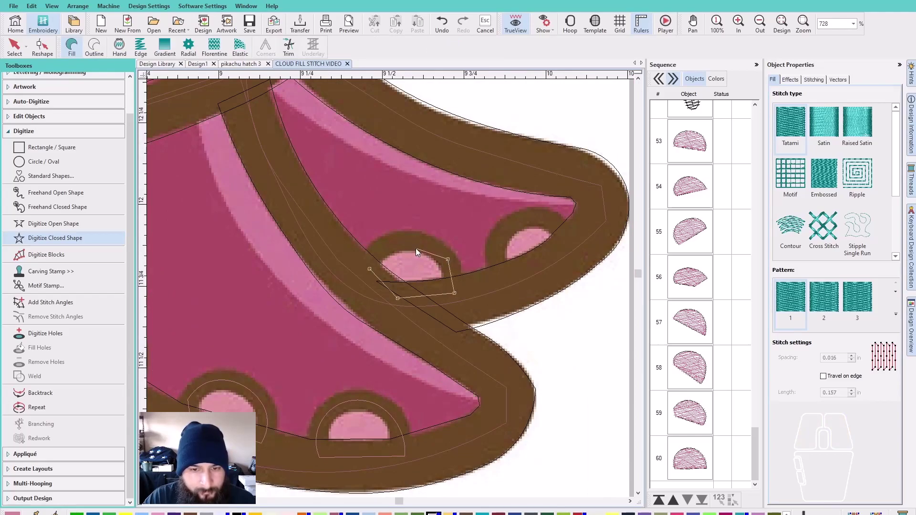
key("Return")
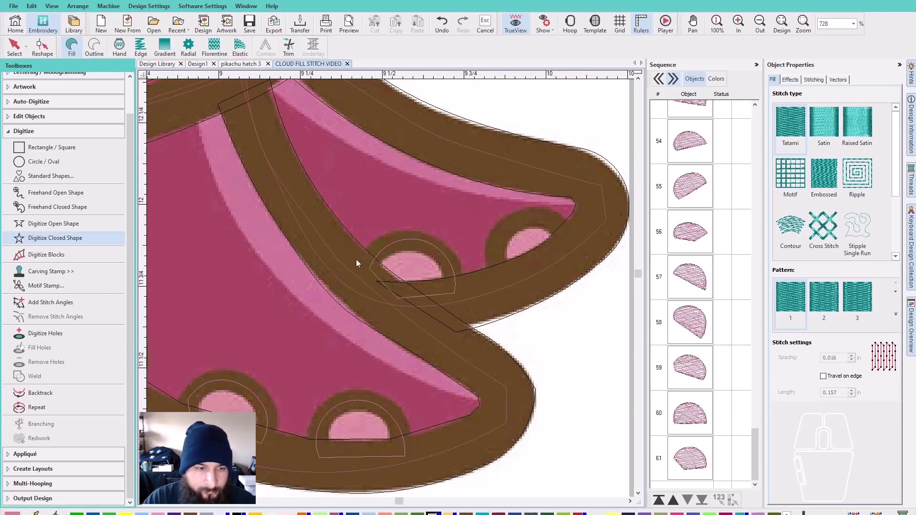
key("Escape")
Digitize a closed half-round pink shape over the outer sucker on the upper right tentacle.
key("space")
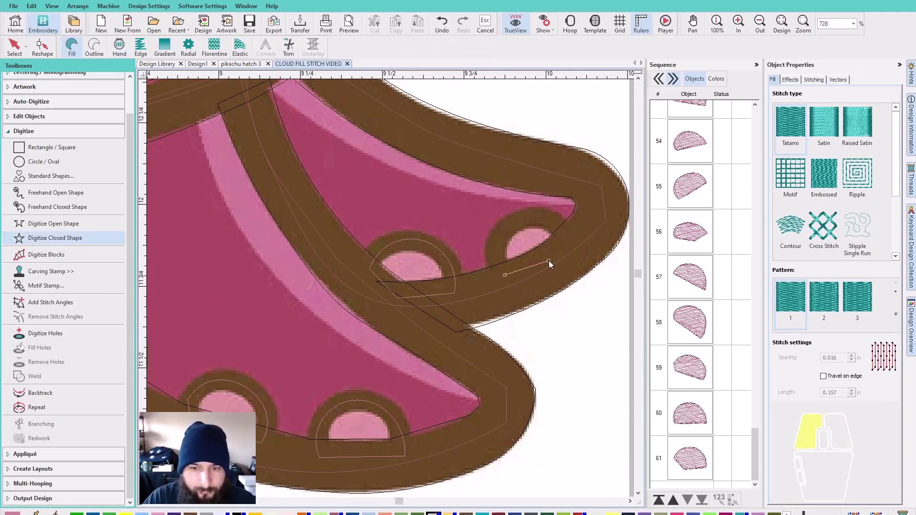
right_click(513, 222)
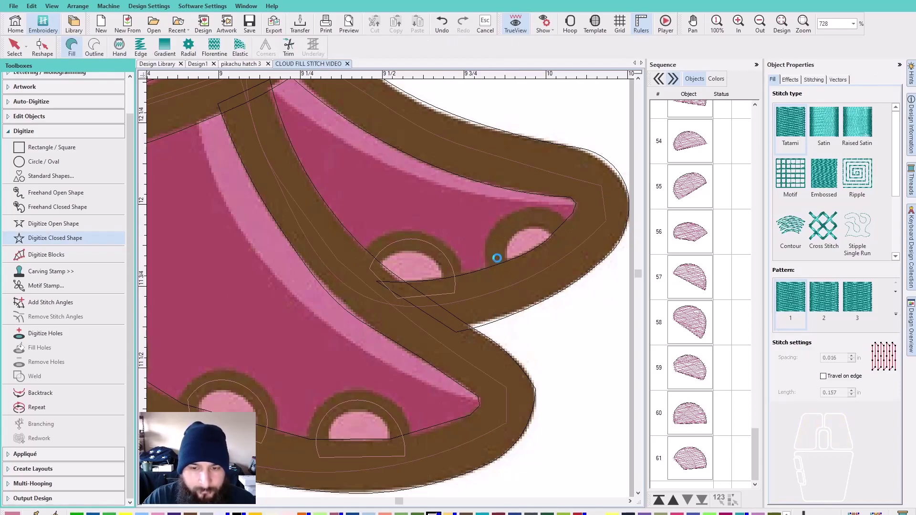
key("Return")
key("Escape")
Change the fill of all ten tentacle suckers from Tatami to Satin.
scroll(390, 288, "down", 5)
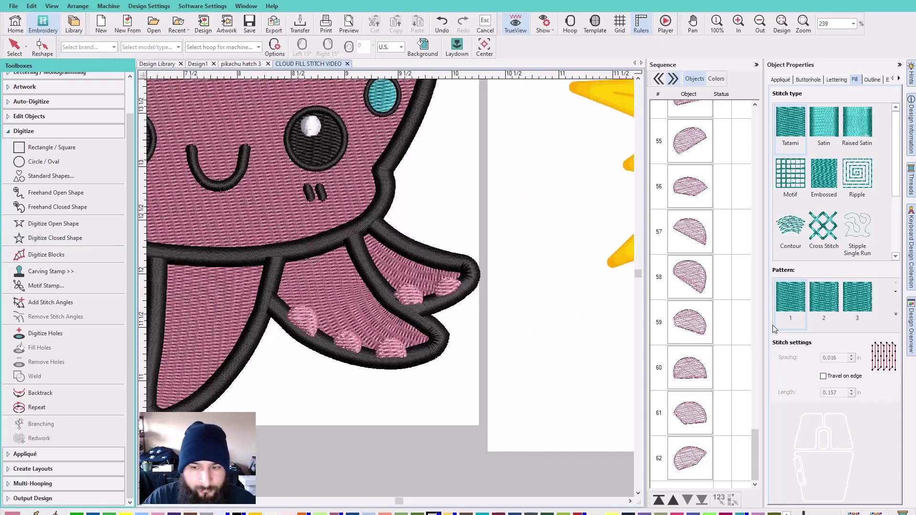
scroll(701, 194, "up", 2)
scroll(687, 382, "down", 5)
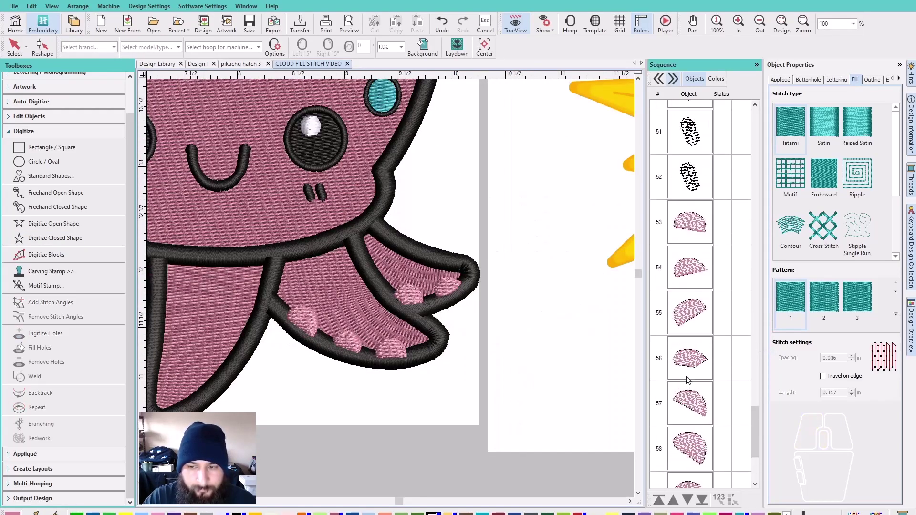
left_click(692, 424)
left_click(690, 460, "shift")
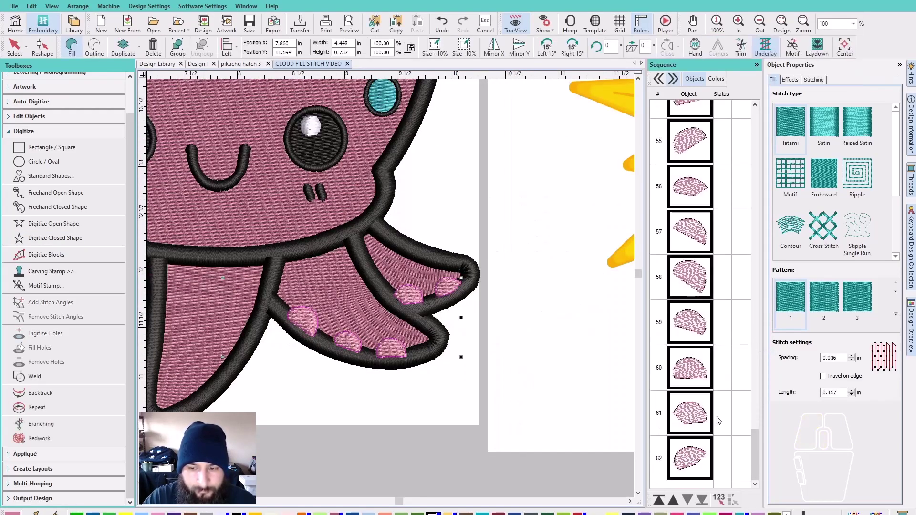
left_click(823, 121)
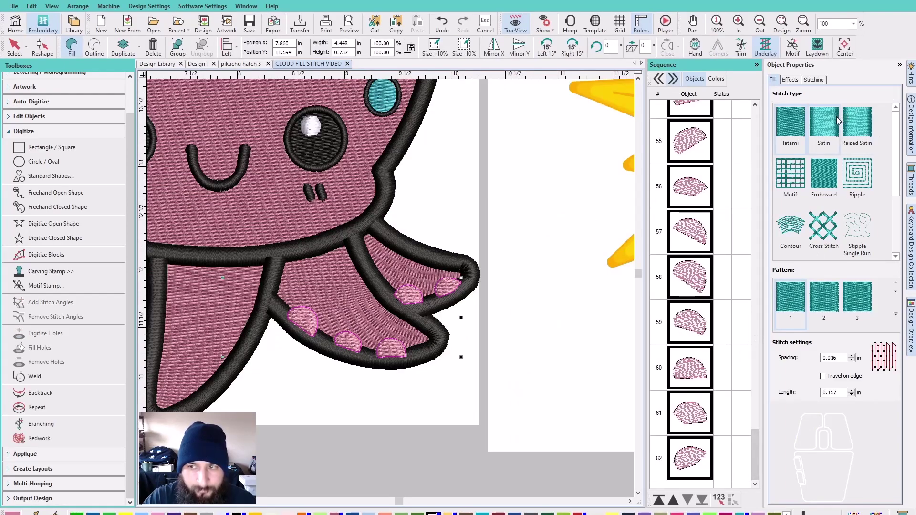
left_click(563, 215)
Move the ten suckers in the stitching sequence to directly after the octopus's pink fills and before the yellow circle.
scroll(343, 279, "down", 3)
scroll(359, 256, "up", 2)
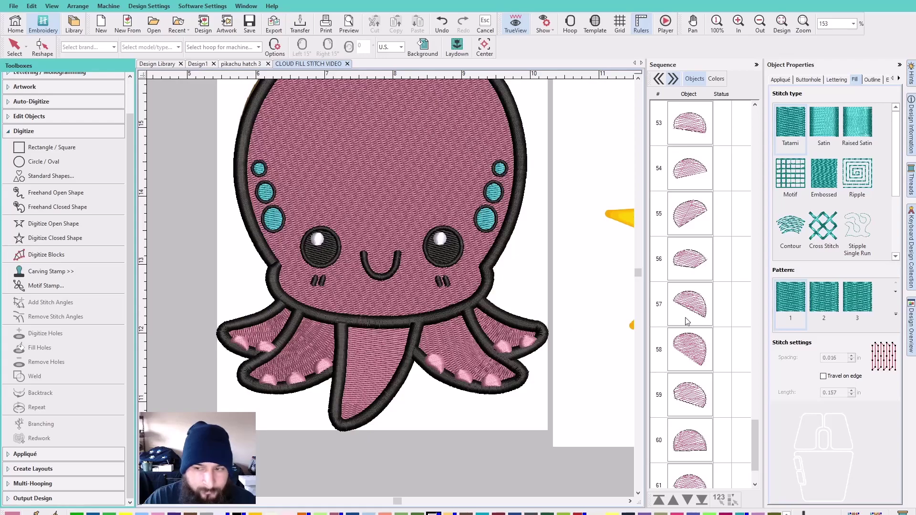
scroll(686, 221, "up", 1)
left_click(690, 239)
scroll(690, 238, "down", 2)
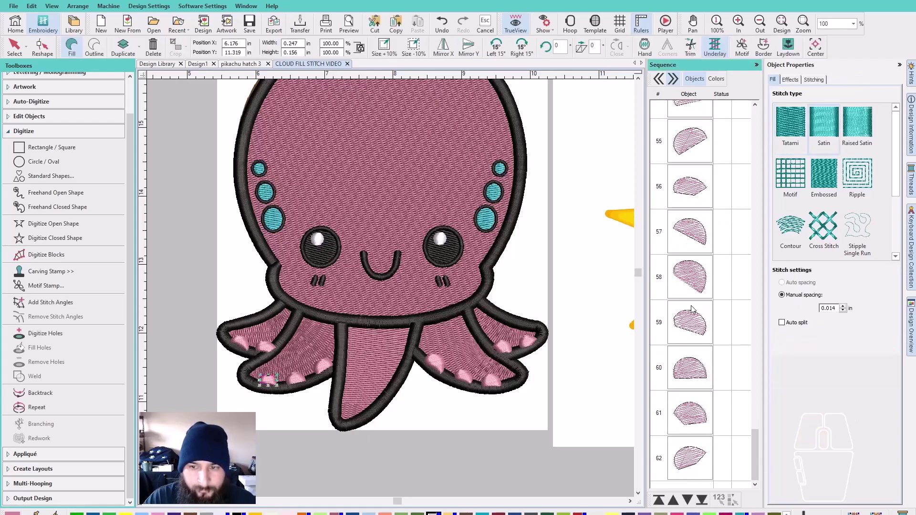
left_click(690, 456, "shift")
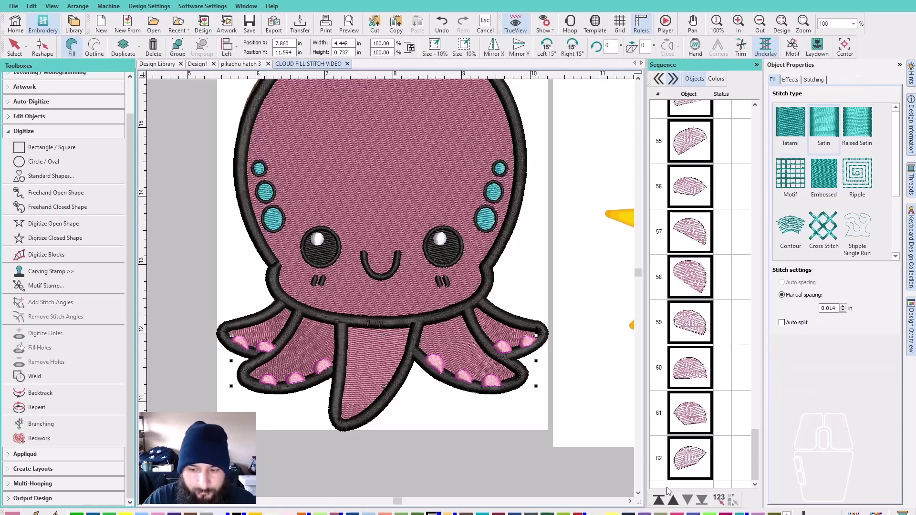
left_click(658, 499)
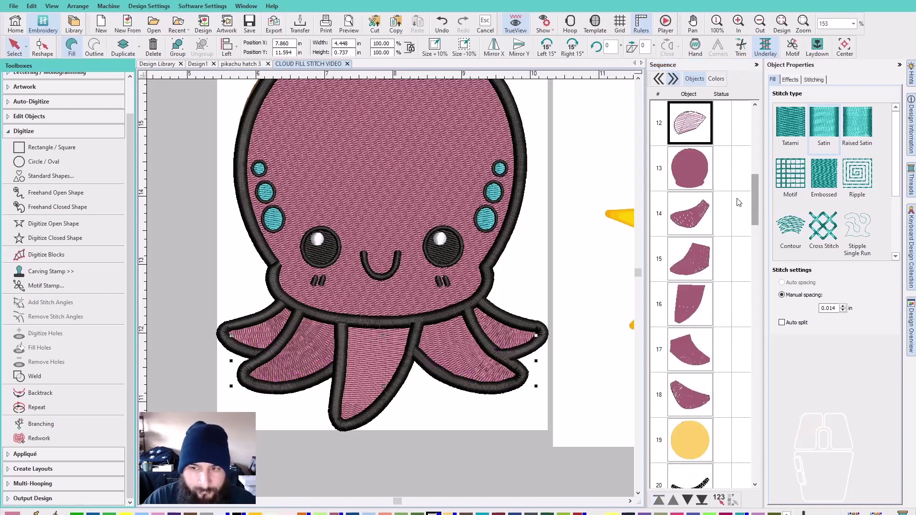
left_click(693, 128)
left_click_drag(695, 128, 690, 416)
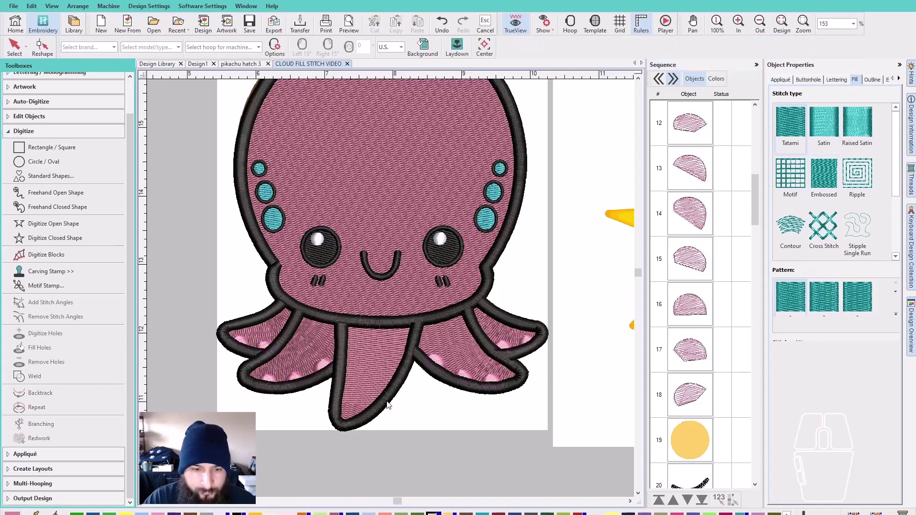
Compare the whole stitched octopus with its source artwork by switching the stitches and the background pictures on and off.
key("s")
key("s")
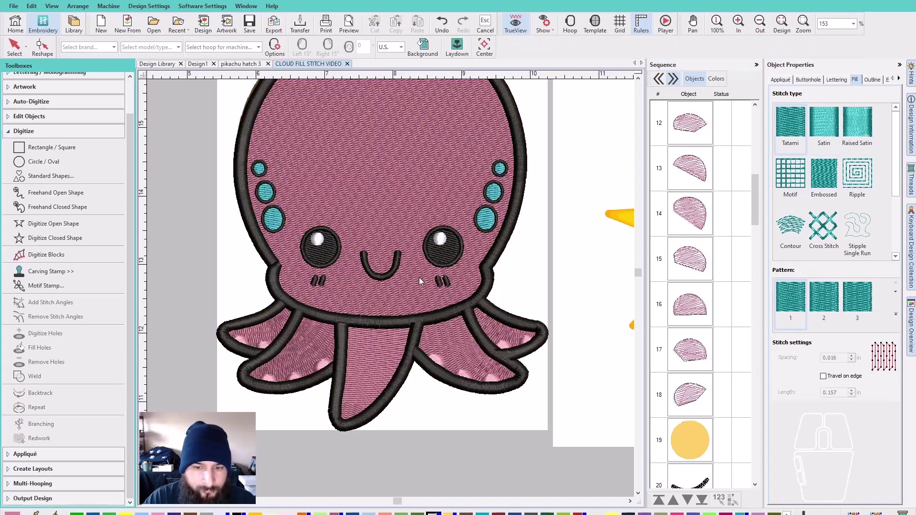
key("d")
scroll(390, 288, "down", 1)
scroll(390, 288, "down", 2)
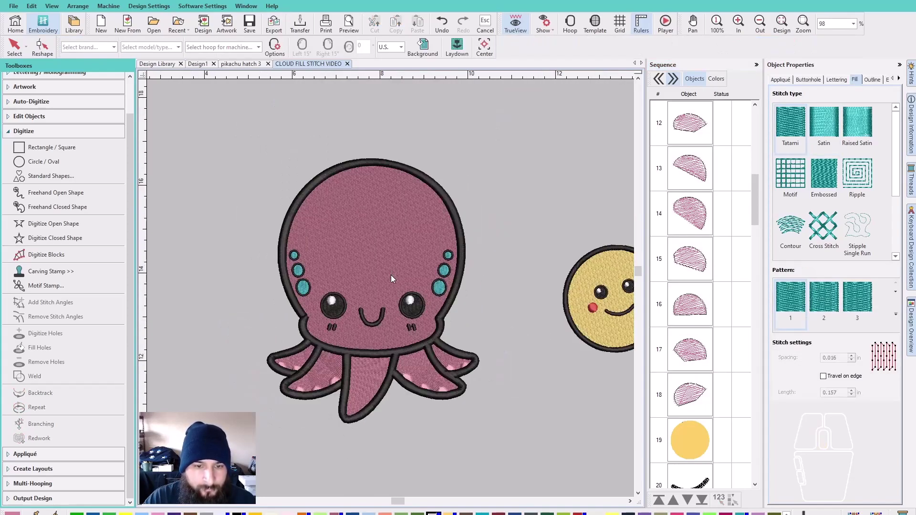
key("s")
key("s")
key("s")
key("s")
key("s")
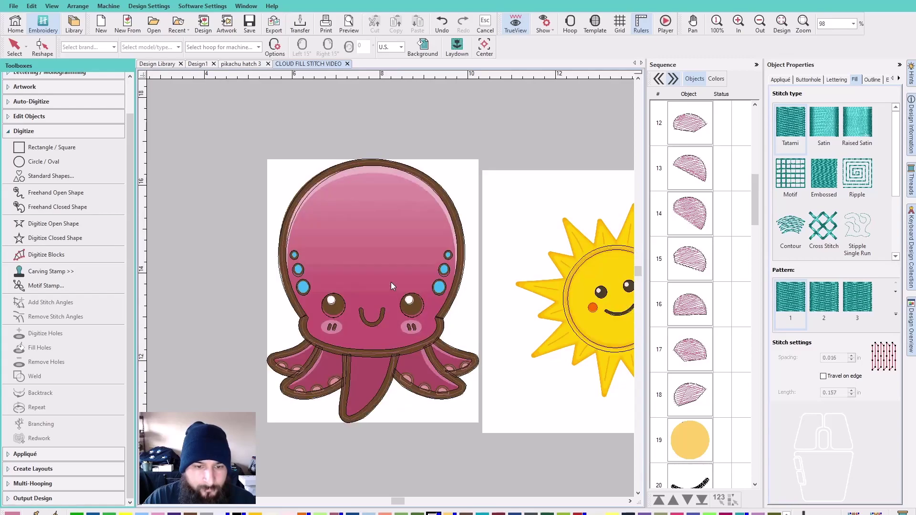
key("s")
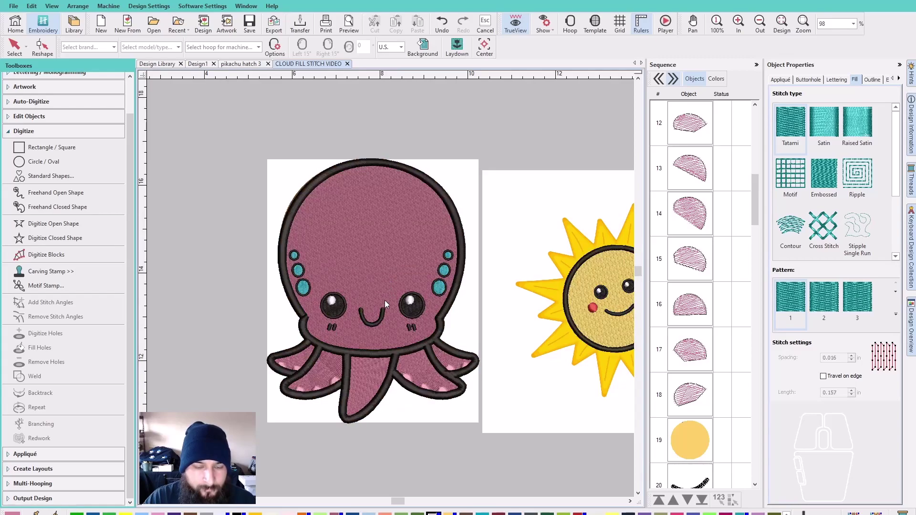